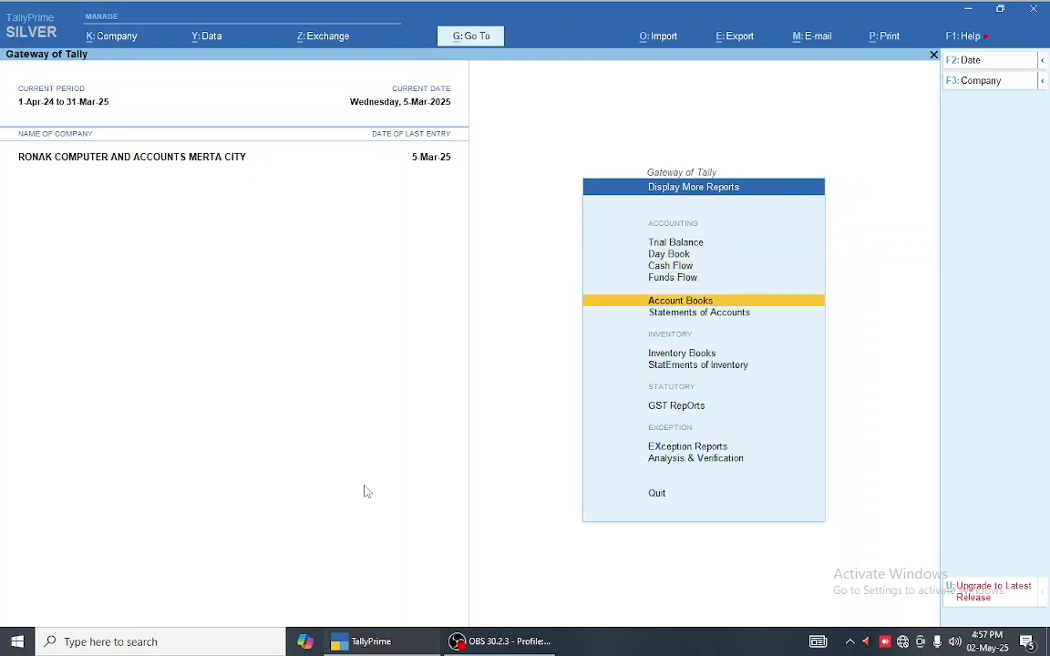
# - Open the GSTR-1 return from the GST reports list
pyautogui.press('Up')
pyautogui.press('Return')
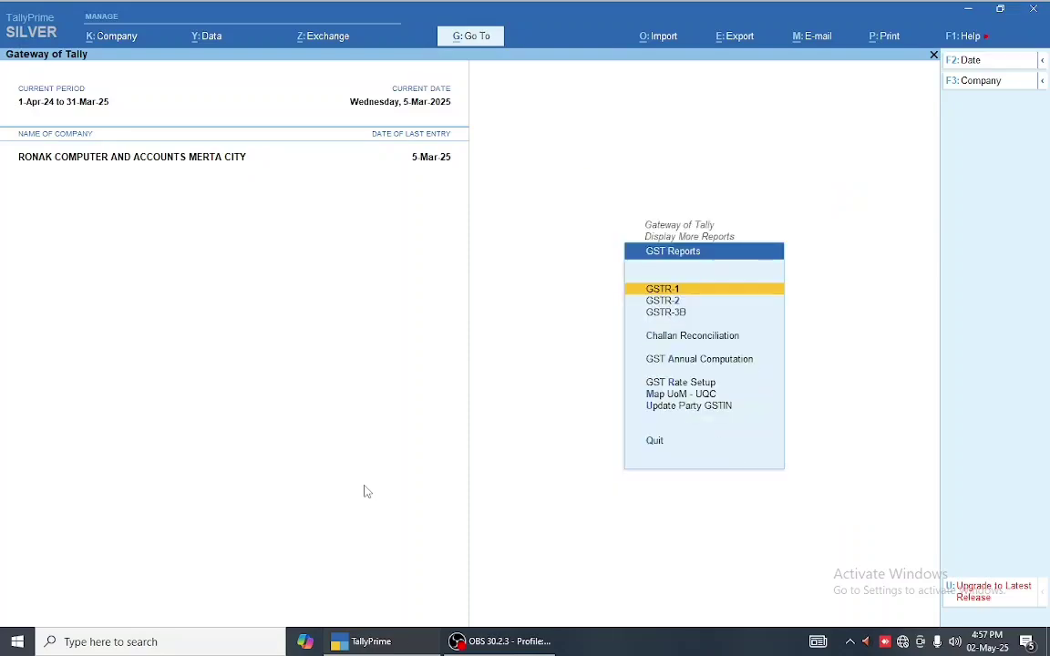
pyautogui.press('Return')
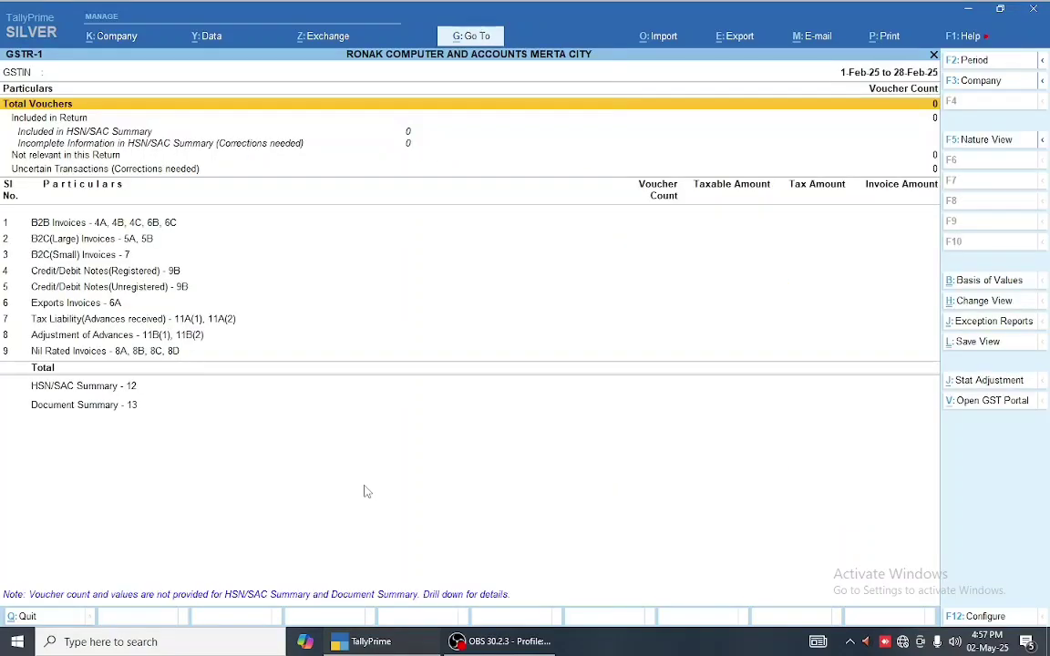
# - Set the GSTR-1 period to 1-Mar-25 through 31-Mar-25
pyautogui.press('F2')
pyautogui.write('1.3')
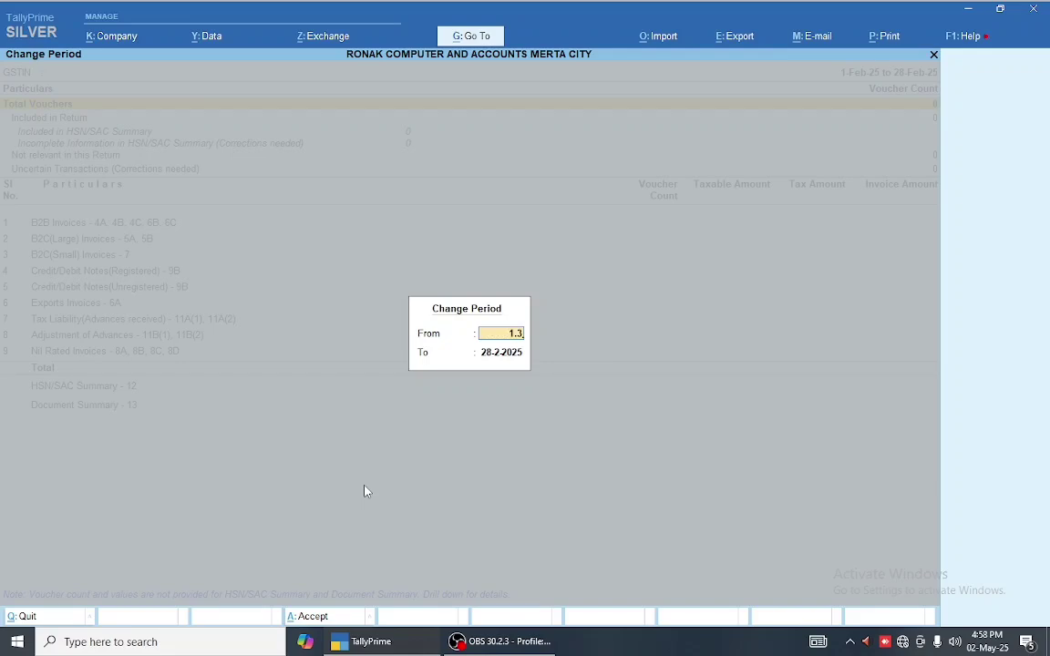
pyautogui.press('Return')
pyautogui.write('31.3')
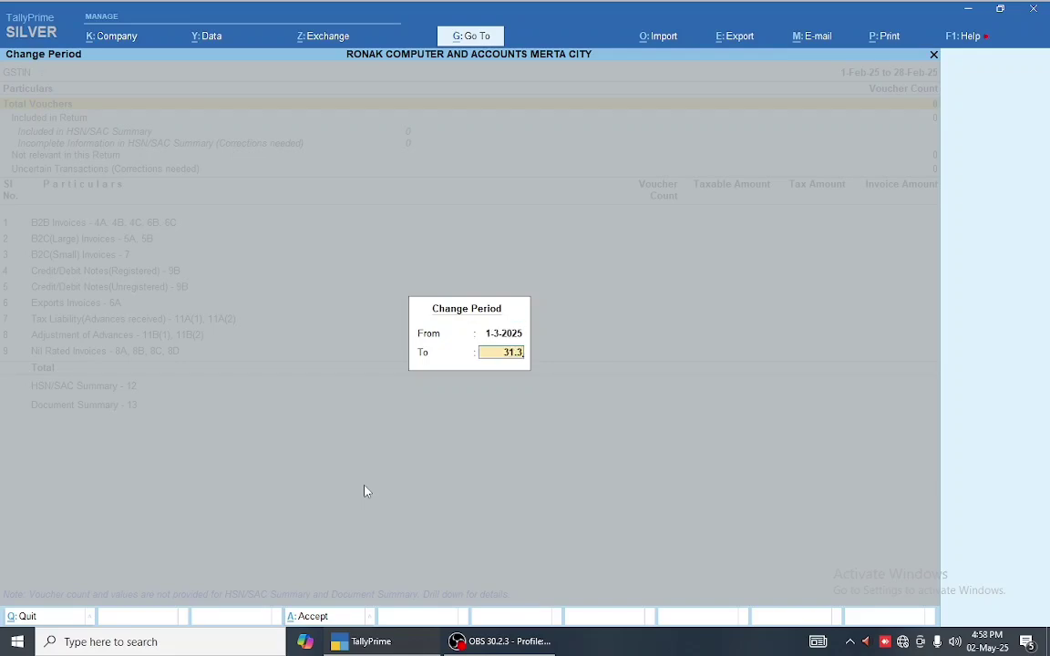
pyautogui.press('Return')
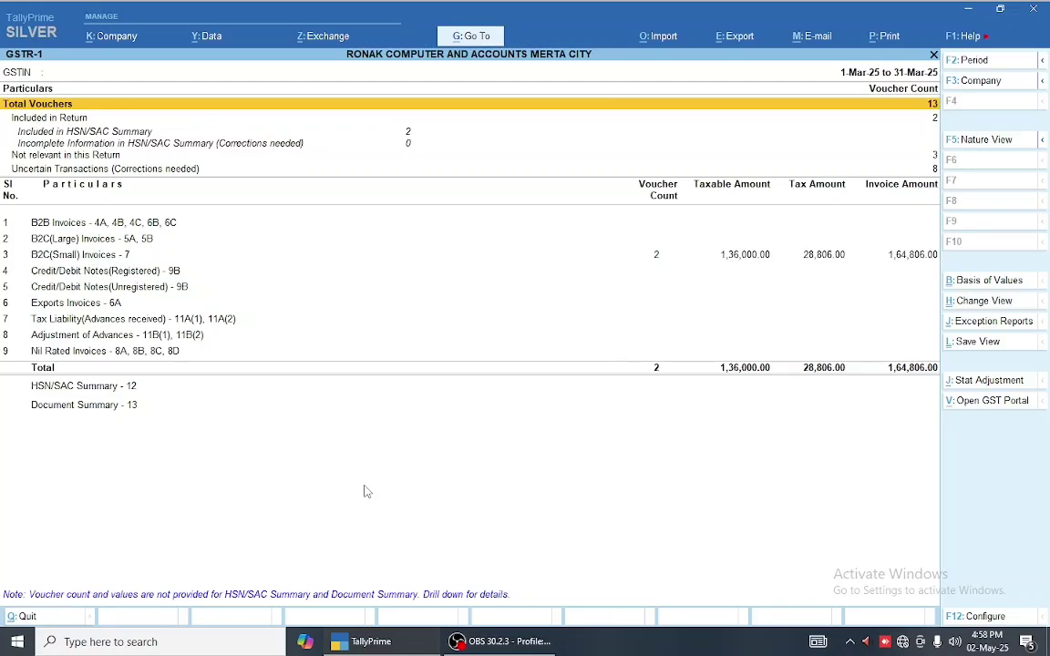
pyautogui.press('F5')
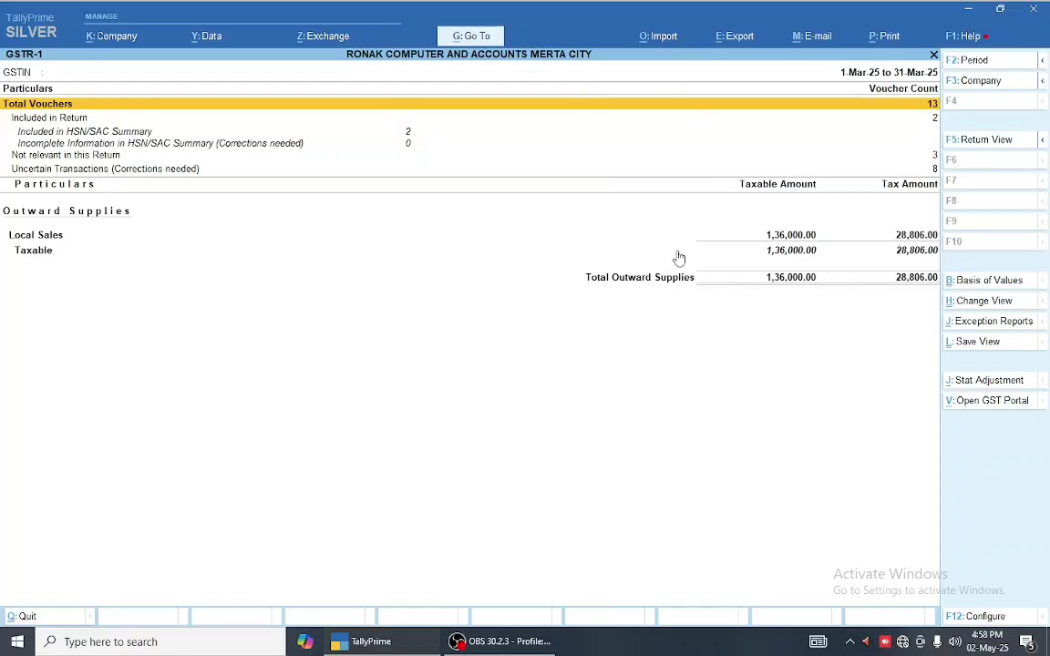
pyautogui.click(971, 147)
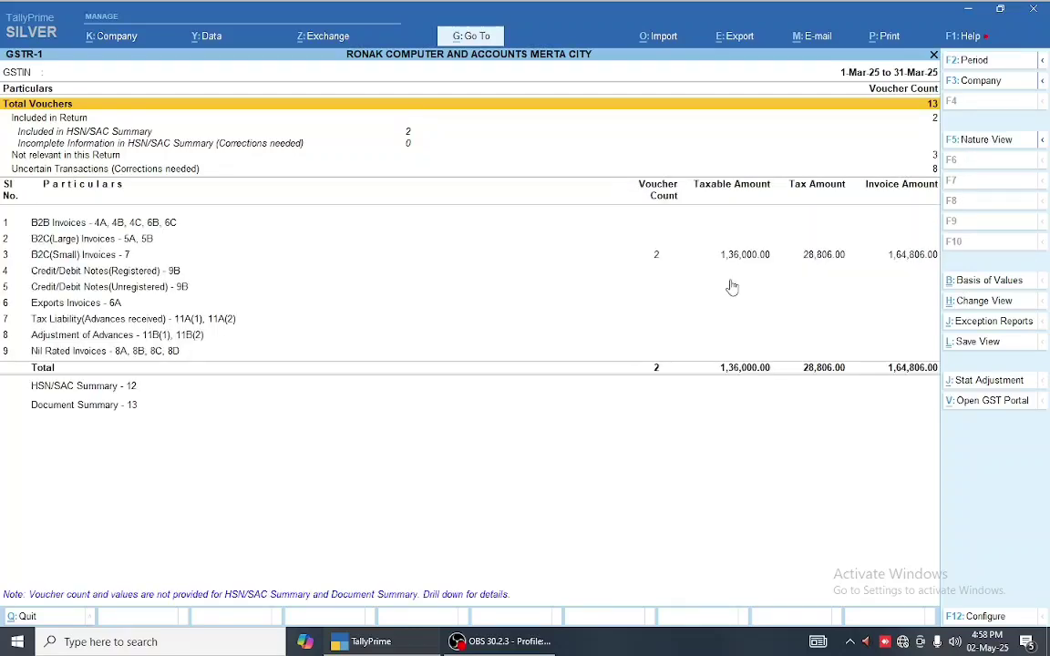
pyautogui.click(980, 145)
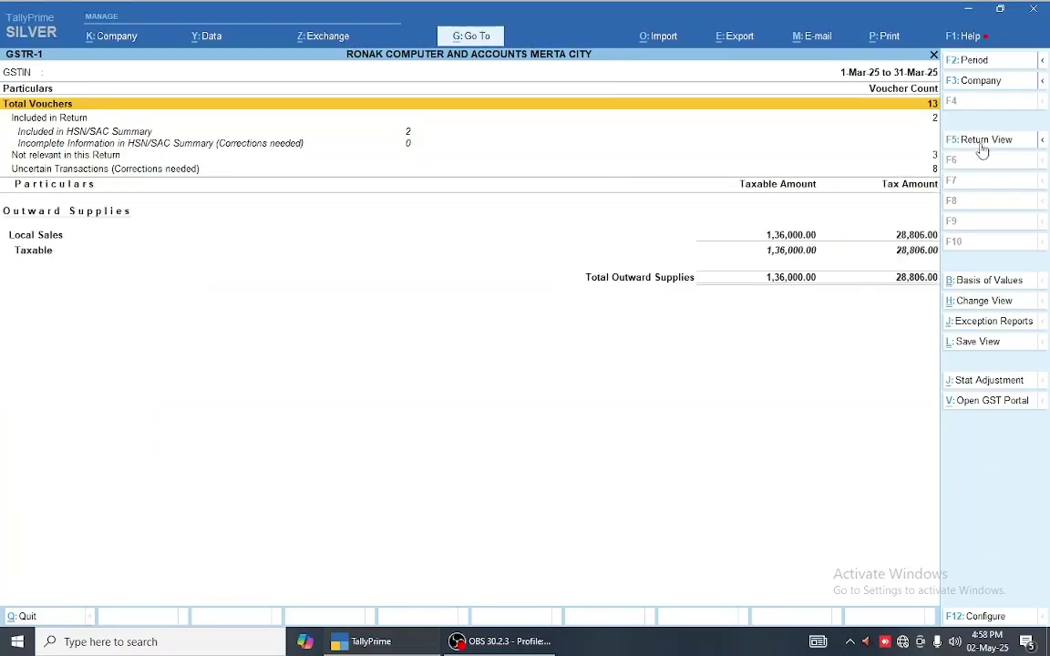
pyautogui.click(979, 144)
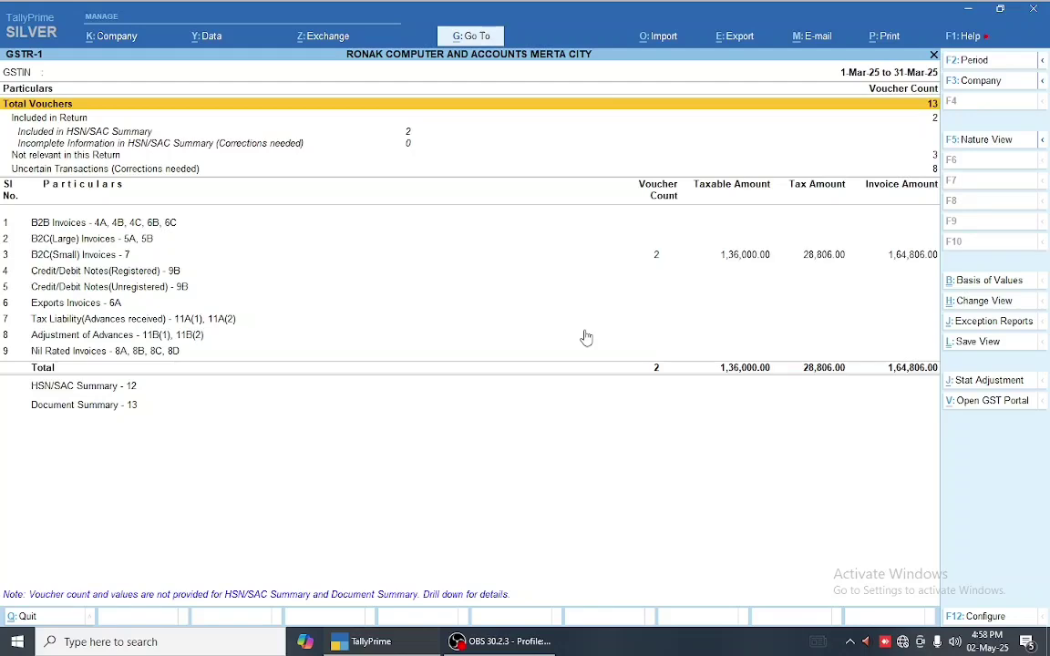
pyautogui.press('ctrl')
pyautogui.hotkey('ctrl', 'h')
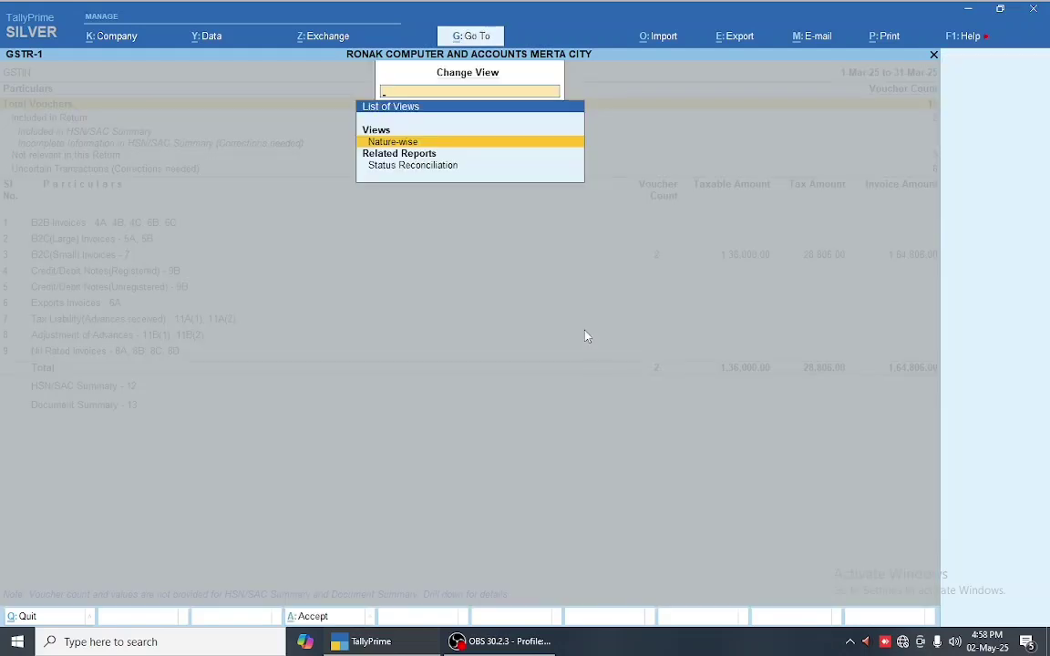
pyautogui.press('Return')
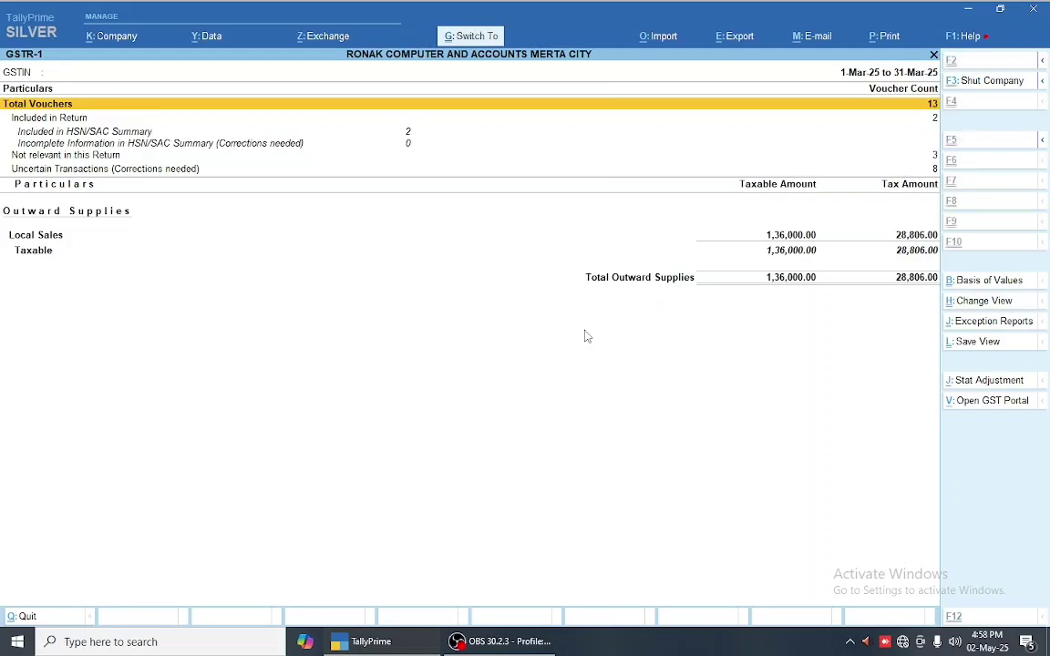
pyautogui.hotkey('ctrl', 'h')
pyautogui.press('Return')
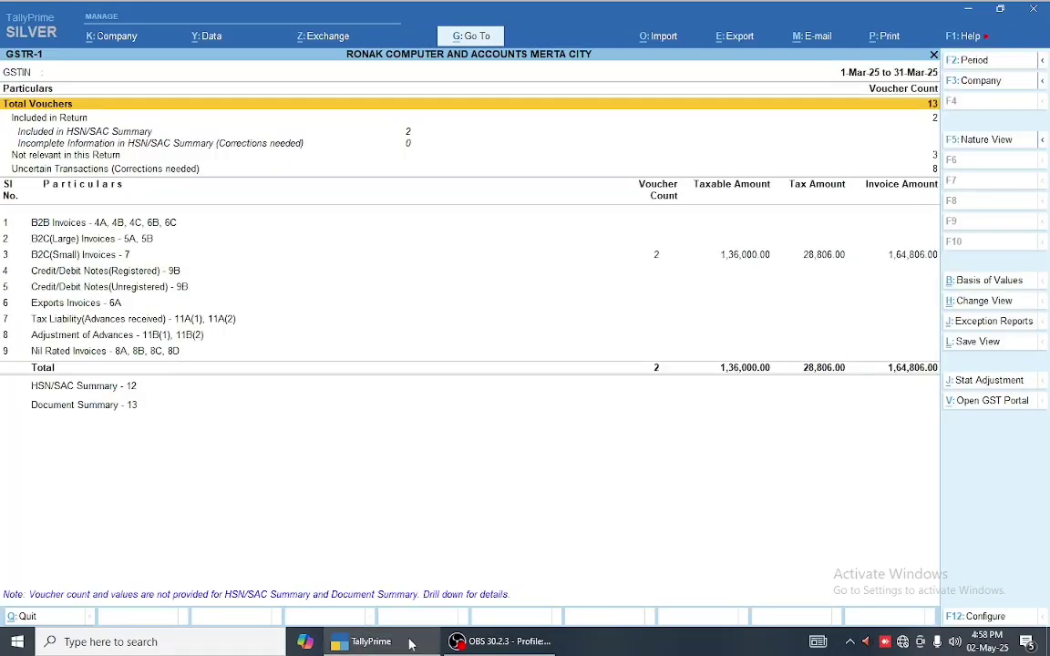
pyautogui.moveTo(328, 631)
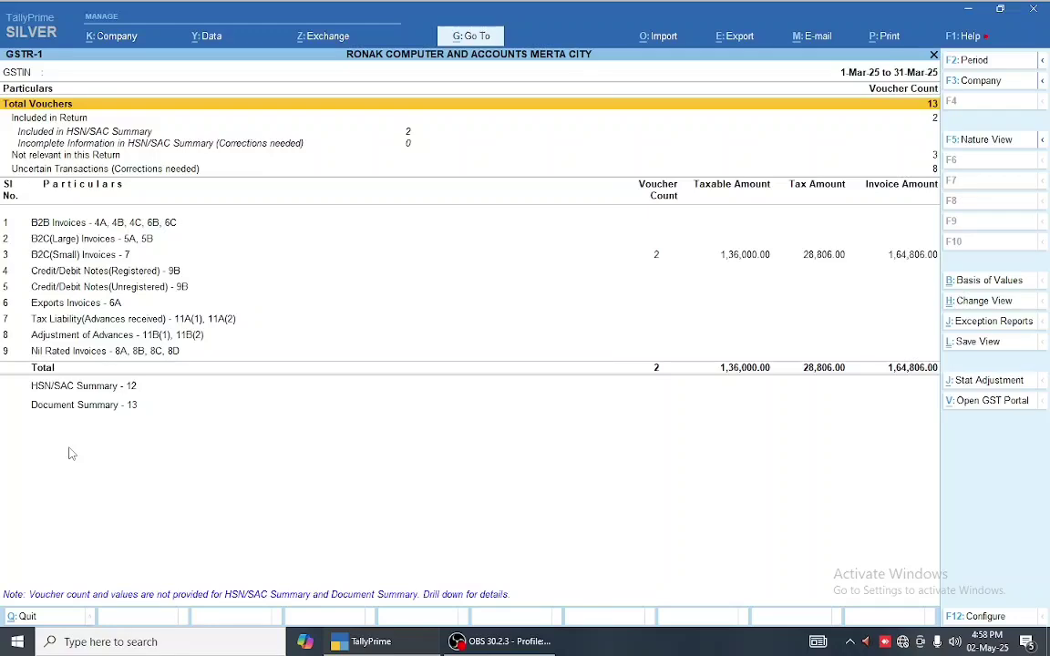
pyautogui.press('Down')
pyautogui.press('Down')
pyautogui.press('Down')
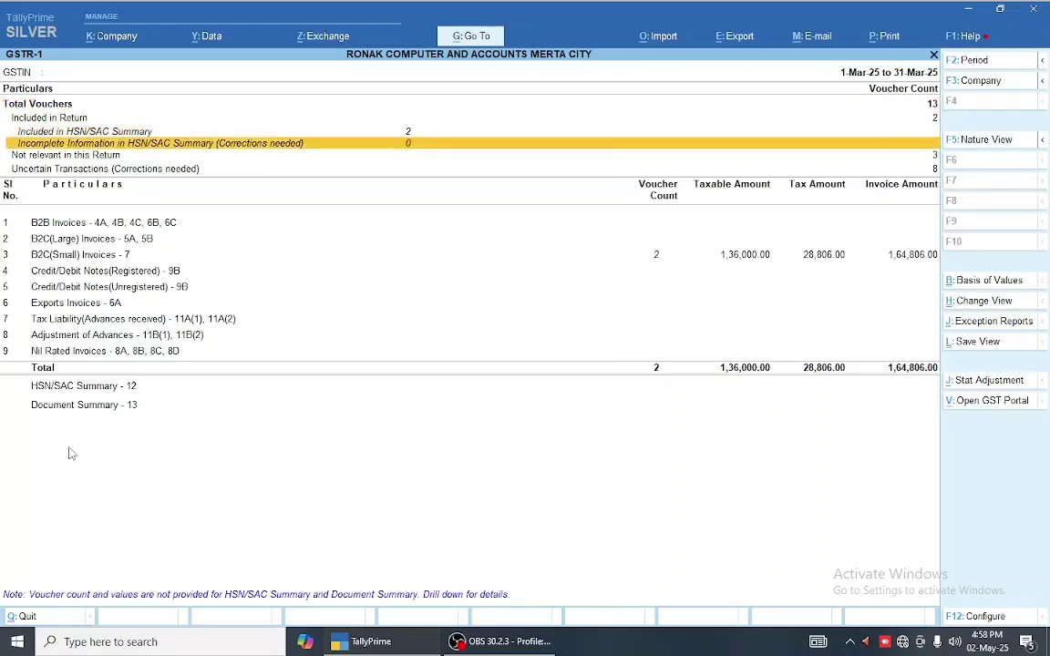
pyautogui.press('Up')
pyautogui.press('Up')
pyautogui.press('Up')
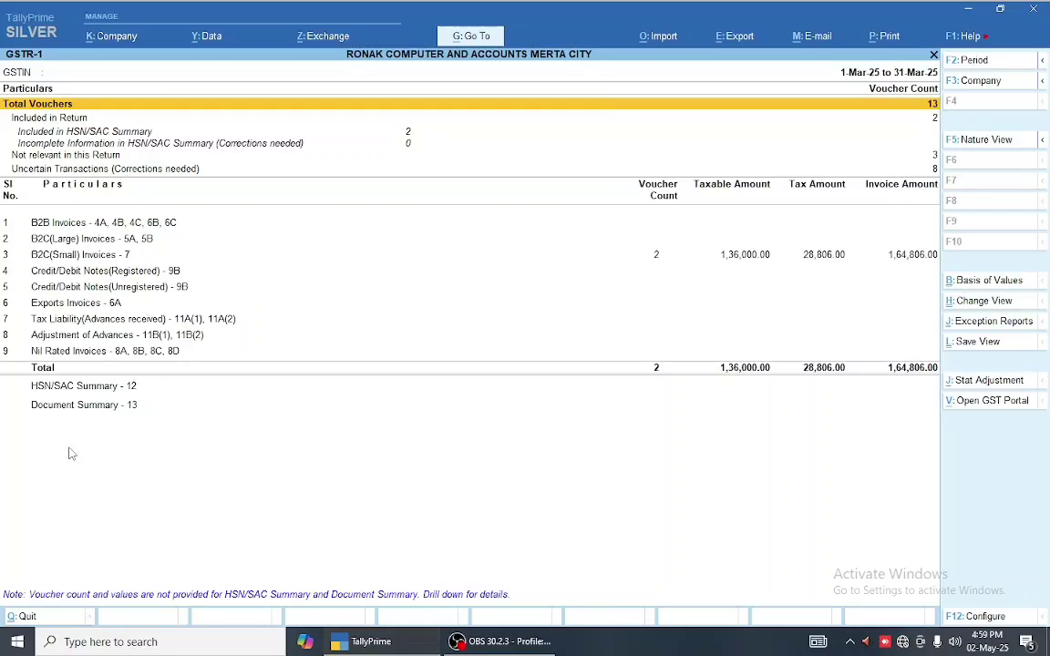
pyautogui.press('Down')
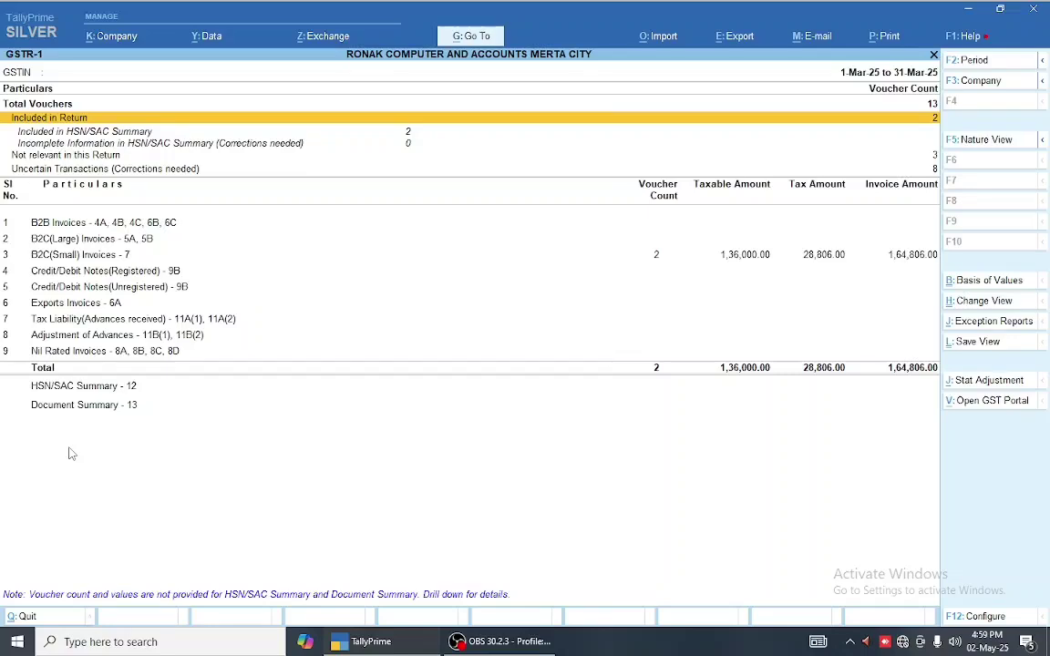
pyautogui.press('Down')
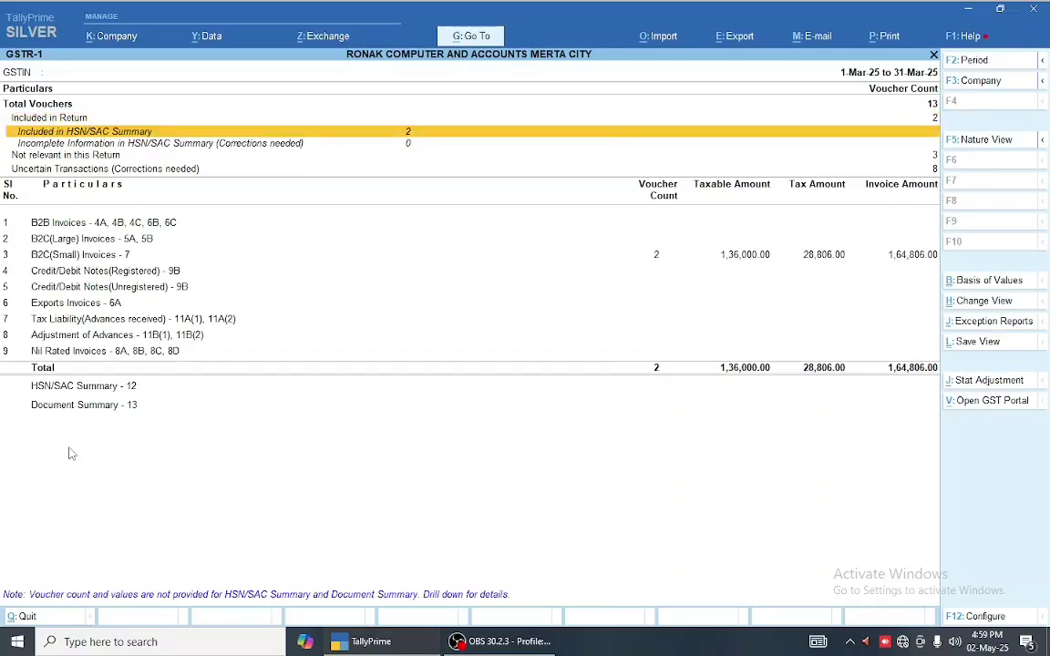
pyautogui.press('Down')
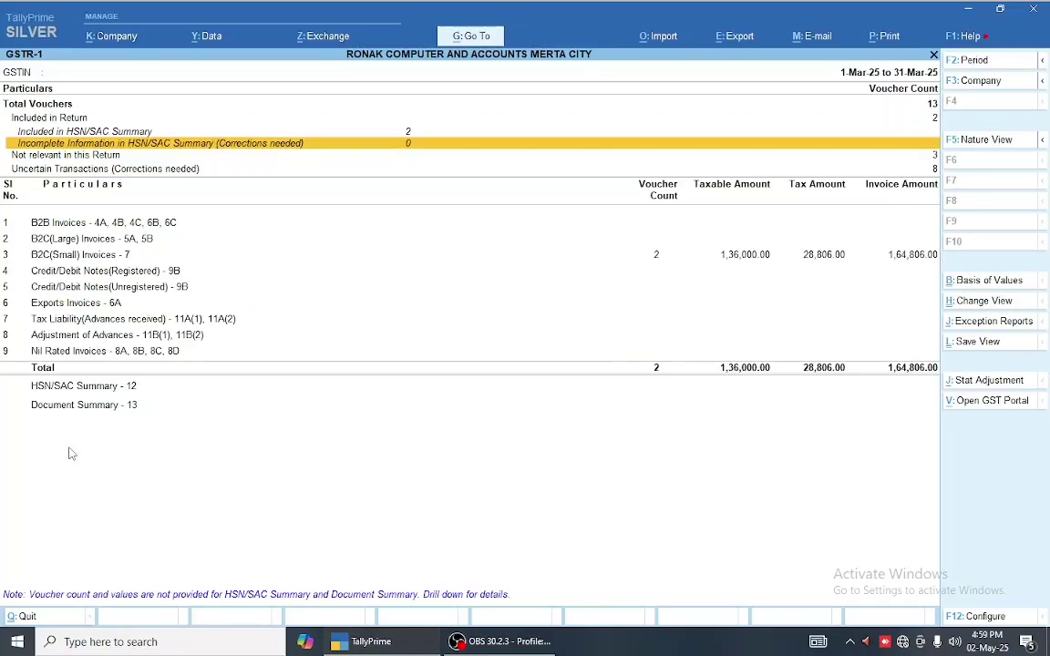
pyautogui.press('Down')
pyautogui.press('Down')
pyautogui.press('Down')
pyautogui.press('Down')
pyautogui.press('Down')
pyautogui.press('Down')
pyautogui.press('Down')
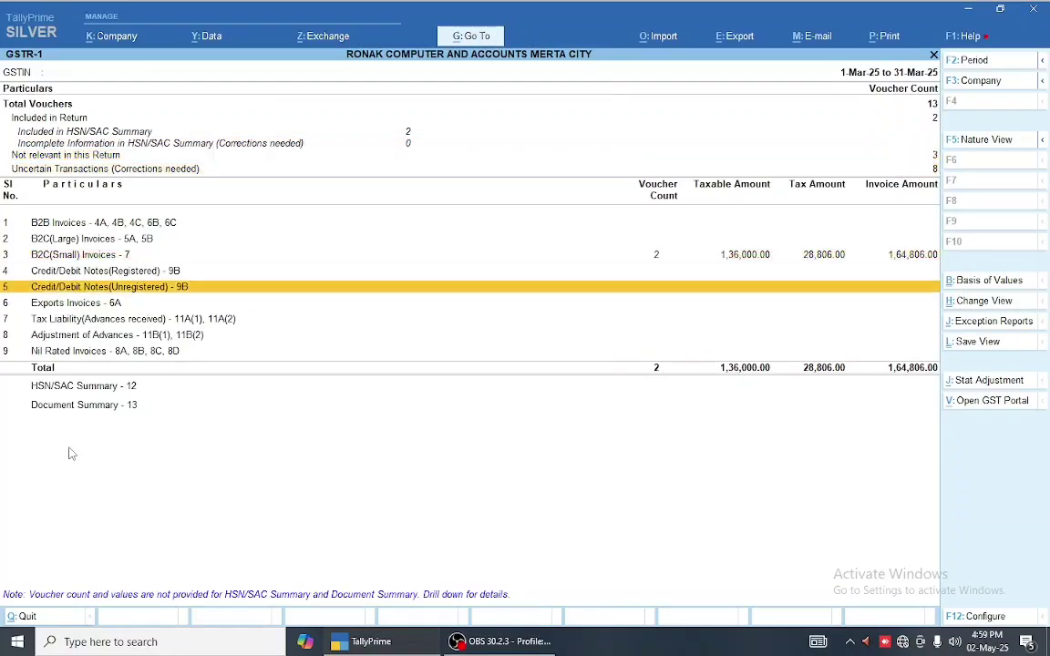
pyautogui.press('Up')
pyautogui.press('Up')
pyautogui.press('Up')
pyautogui.press('Up')
pyautogui.press('Up')
pyautogui.press('Up')
pyautogui.press('Down')
pyautogui.press('Down')
pyautogui.press('Down')
pyautogui.press('Down')
pyautogui.press('Down')
pyautogui.press('Down')
pyautogui.press('Down')
pyautogui.press('Down')
pyautogui.press('Down')
pyautogui.press('Down')
pyautogui.press('Down')
pyautogui.press('Down')
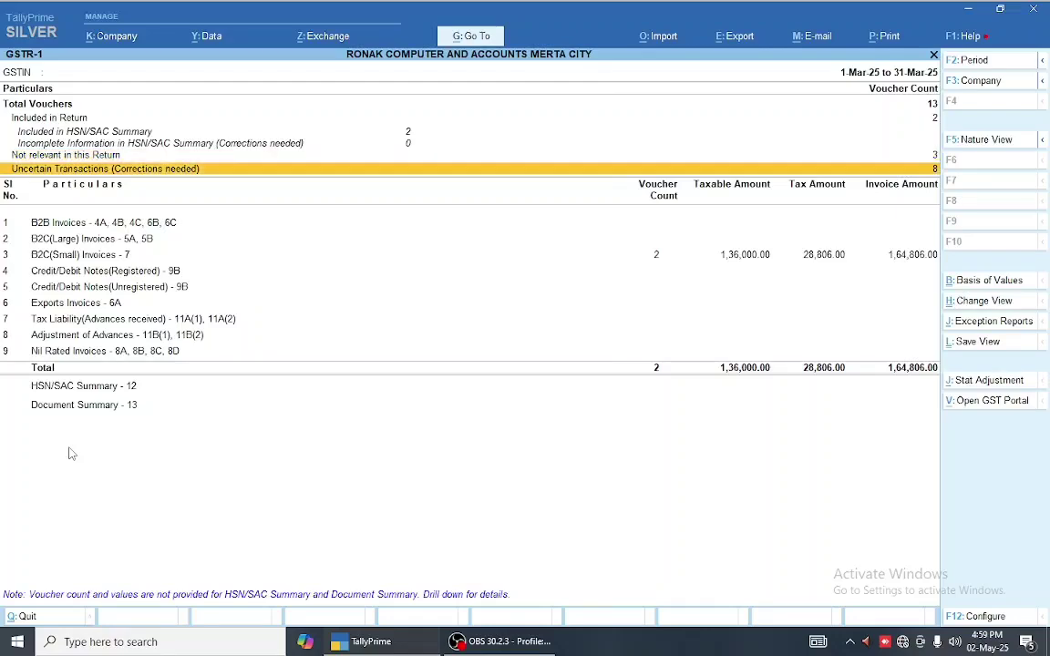
# - Drill from the HSN/SAC Summary into the sales voucher behind HSN 8517
pyautogui.press('Up')
pyautogui.press('Return')
pyautogui.press('Down')
pyautogui.press('Down')
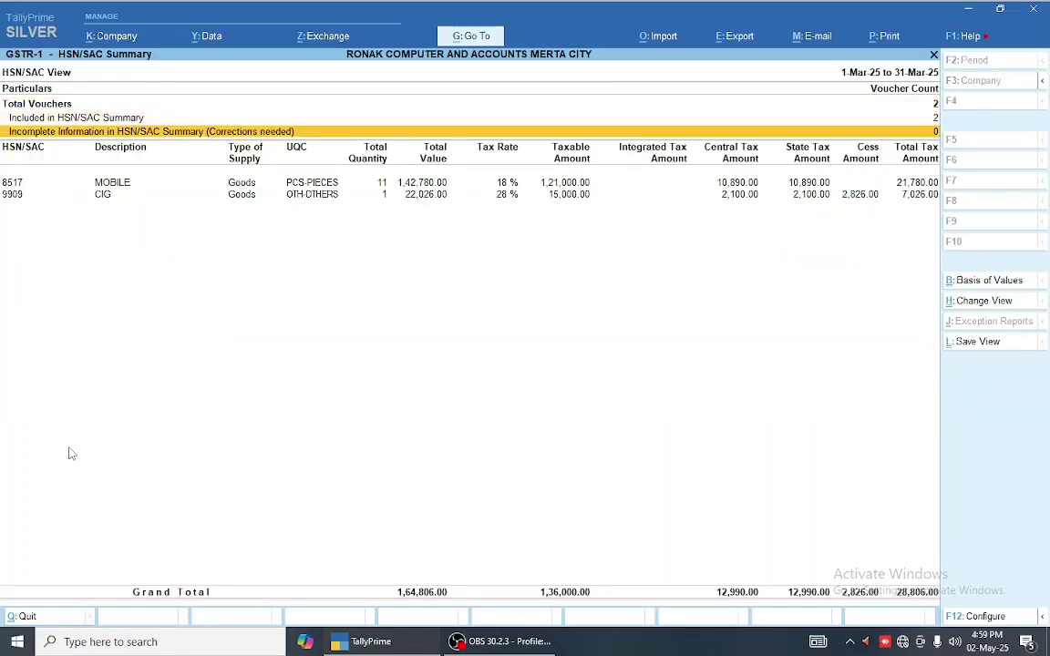
pyautogui.press('Down')
pyautogui.press('Down')
pyautogui.press('Up')
pyautogui.press('Return')
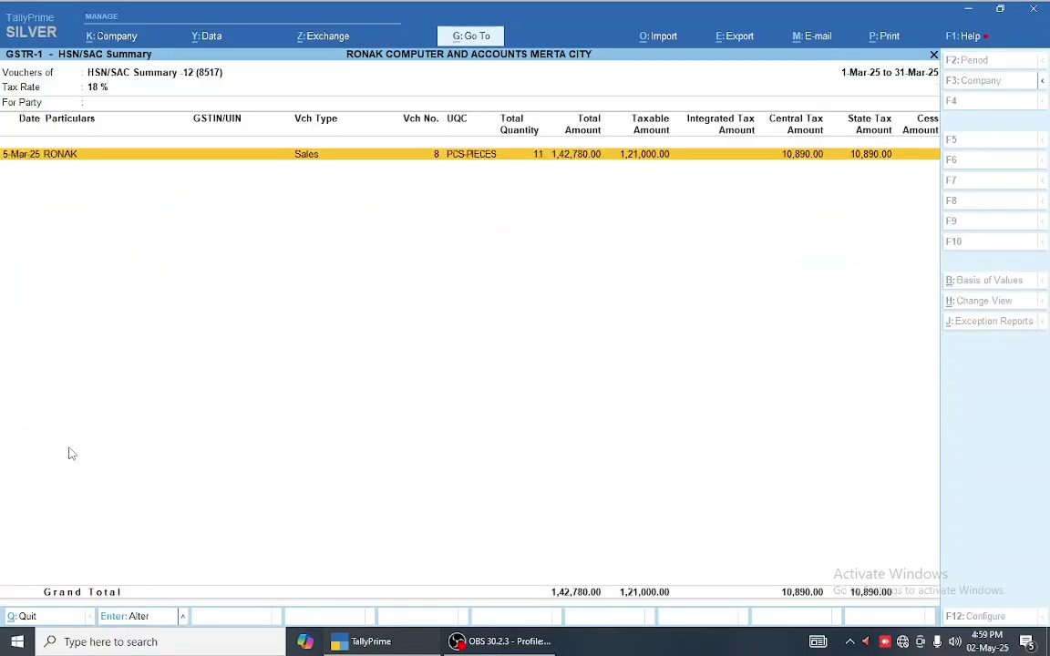
pyautogui.press('Return')
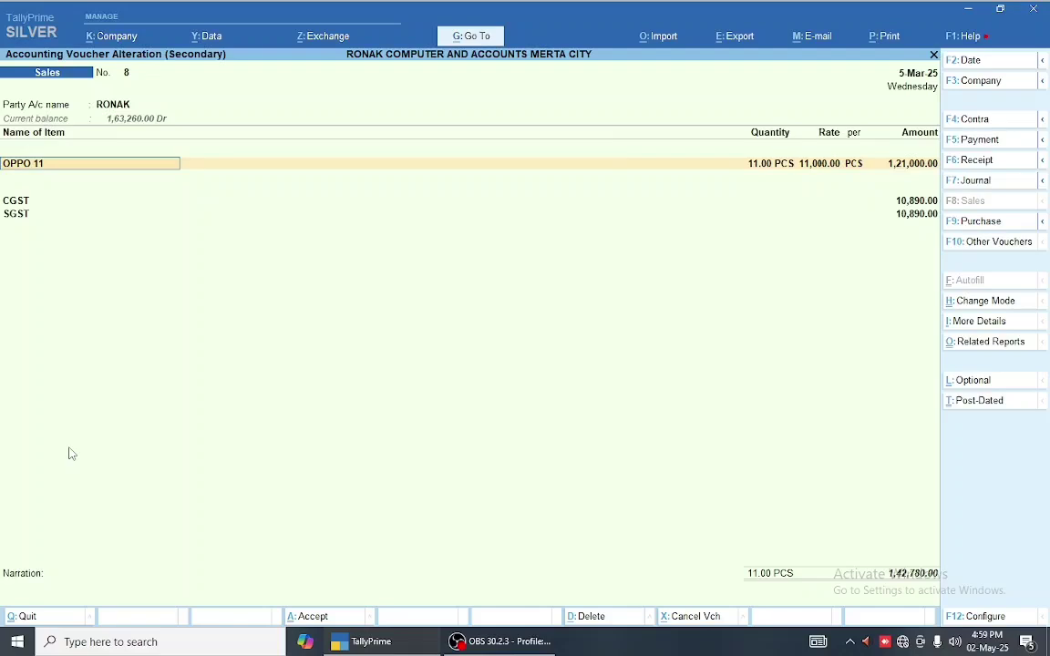
# - Alter stock item OPPO 11 and set its GST details option to Yes
pyautogui.hotkey('ctrl', 'Return')
pyautogui.press('Return')
pyautogui.press('Return')
pyautogui.press('Return')
pyautogui.press('Return')
pyautogui.press('Return')
pyautogui.press('Return')
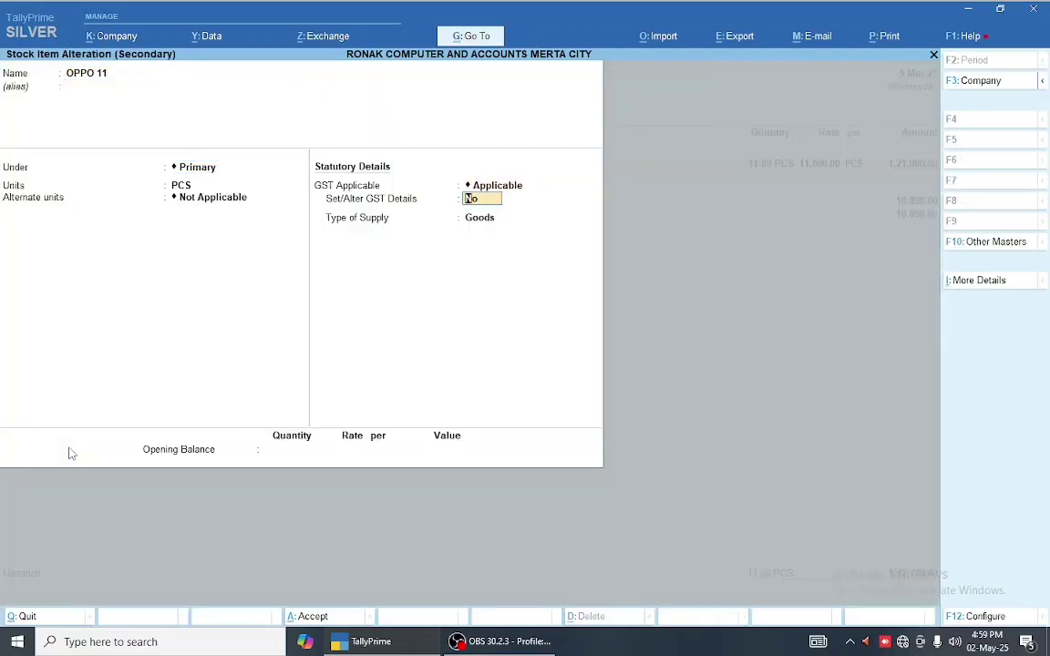
pyautogui.write('y')
pyautogui.press('Return')
# - Delete HSN code 8517 from OPPO 11's 5-Mar-25 rate entry and save the item
pyautogui.hotkey('alt', 'w')
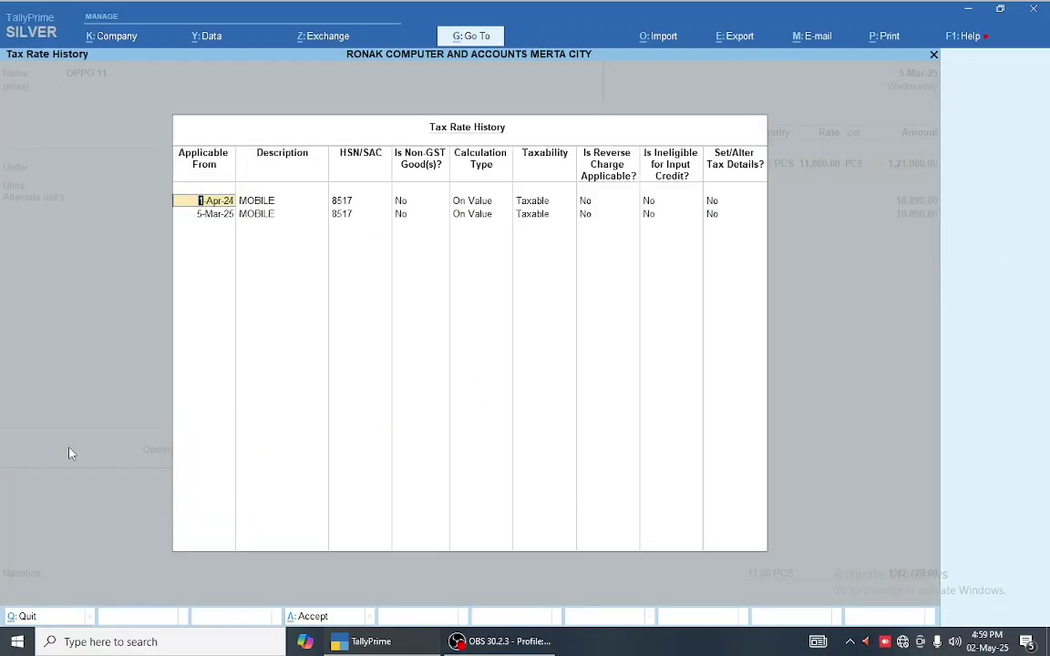
pyautogui.press('Return')
pyautogui.press('Return')
pyautogui.press('Return')
pyautogui.press('Return')
pyautogui.press('Return')
pyautogui.press('Return')
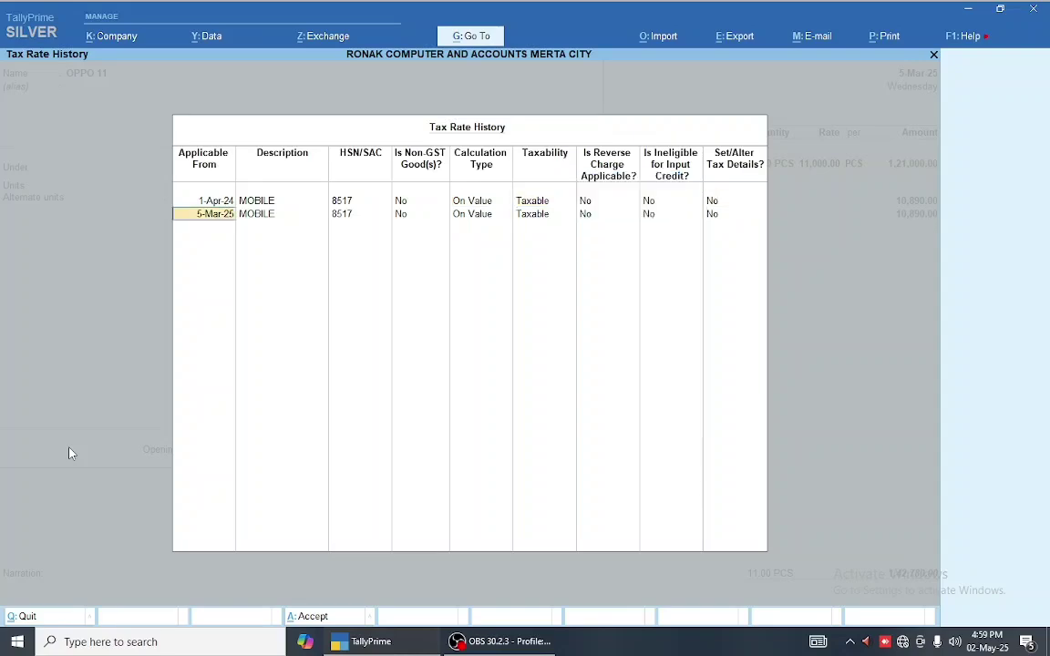
pyautogui.press('Return')
pyautogui.press('Return')
pyautogui.press('BackSpace')
pyautogui.press('Return')
pyautogui.hotkey('ctrl', 'a')
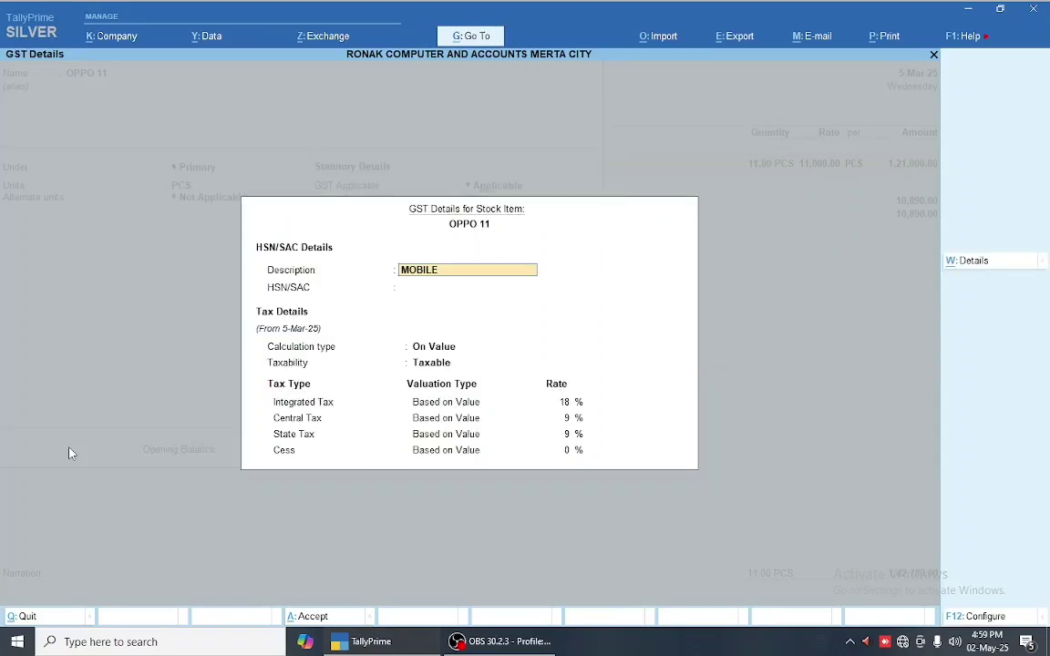
pyautogui.hotkey('ctrl', 'a')
pyautogui.hotkey('ctrl', 'a')
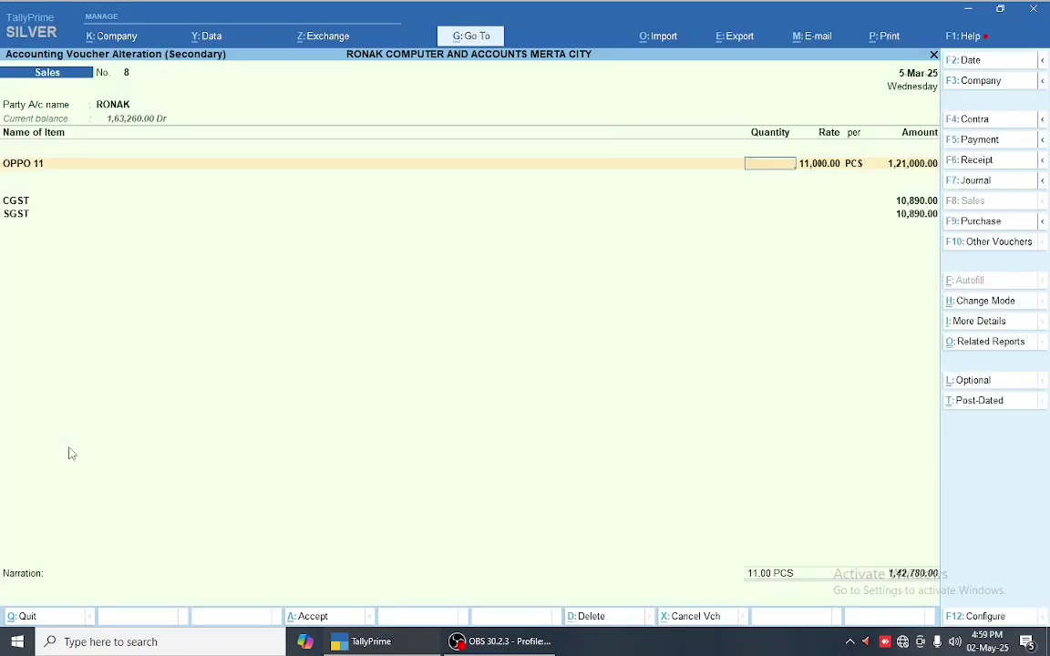
pyautogui.hotkey('ctrl', 'a')
pyautogui.press('Escape')
pyautogui.press('Escape')
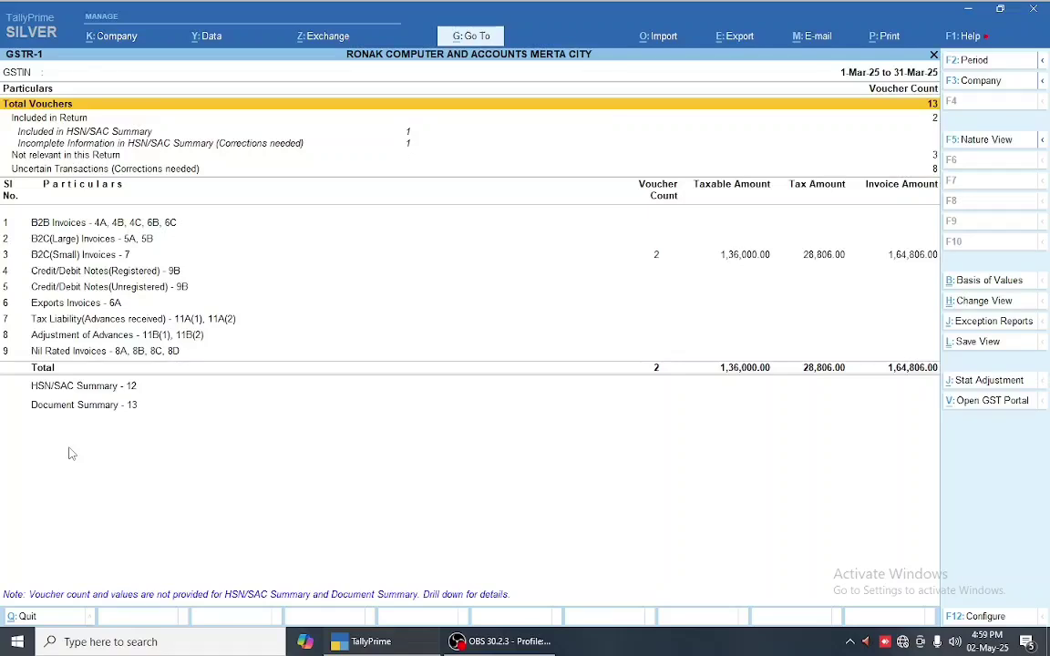
pyautogui.press('Down')
pyautogui.press('Down')
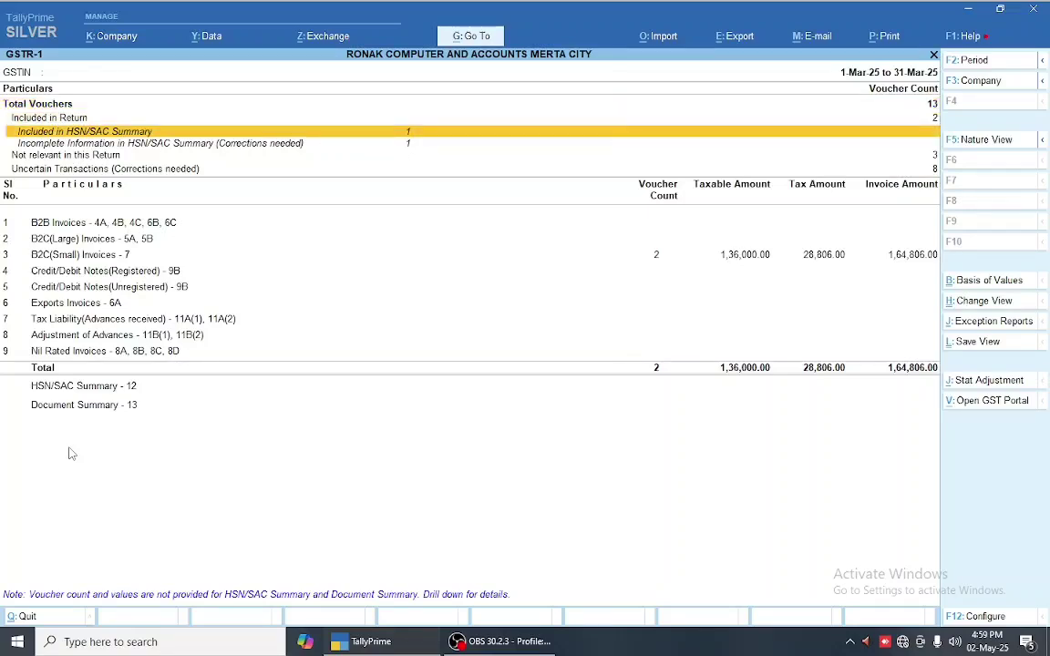
pyautogui.press('Down')
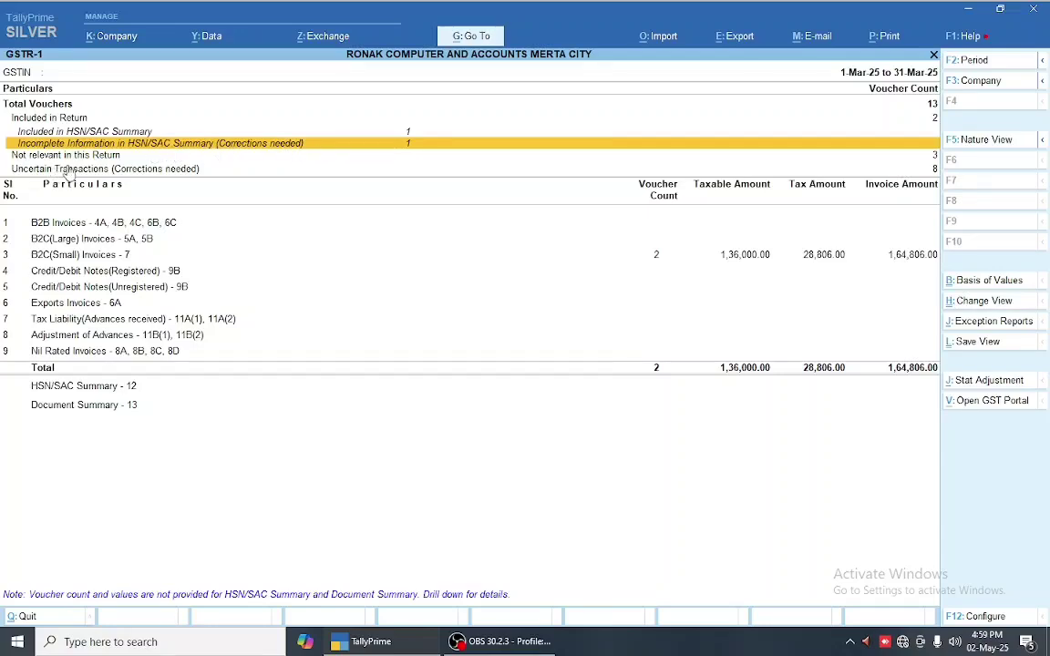
pyautogui.press('Down')
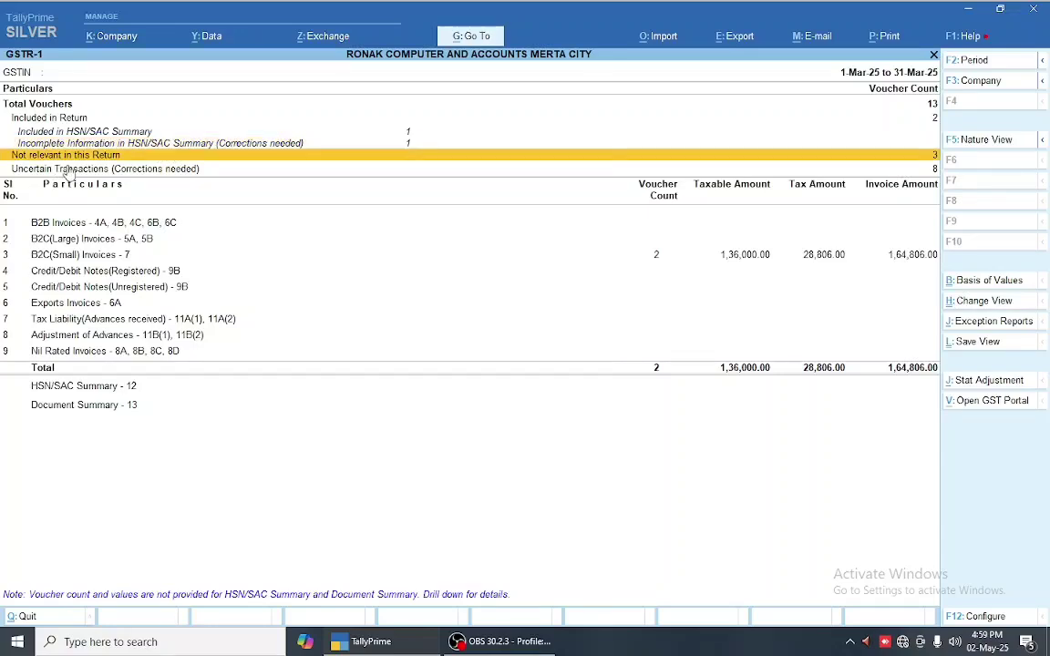
pyautogui.press('Return')
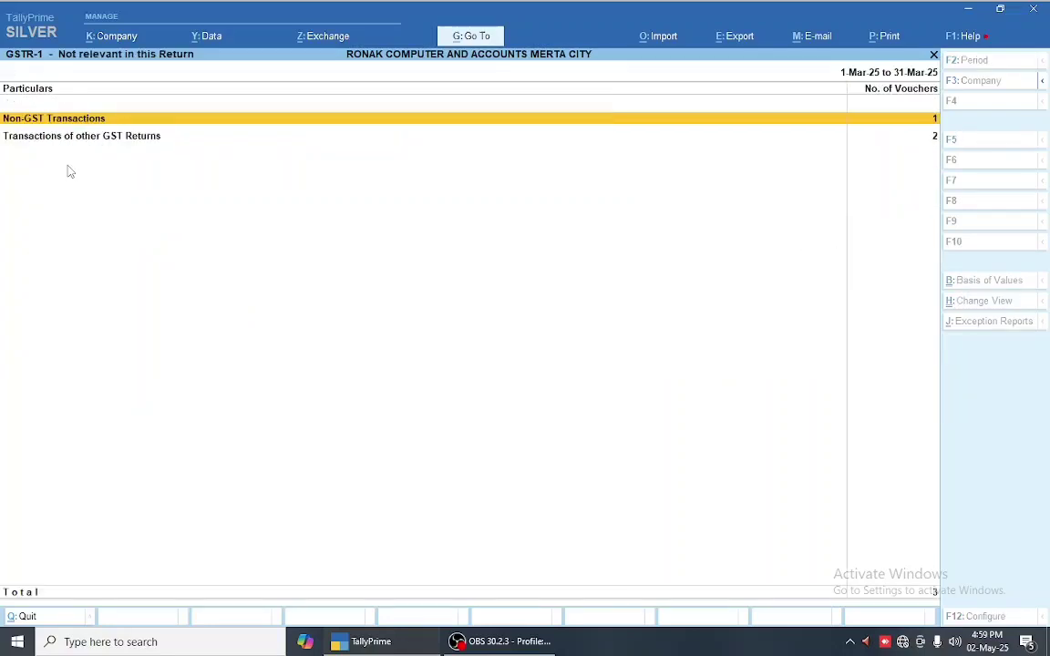
pyautogui.press('Return')
pyautogui.press('Escape')
pyautogui.press('Down')
pyautogui.press('Return')
pyautogui.press('Down')
pyautogui.press('Up')
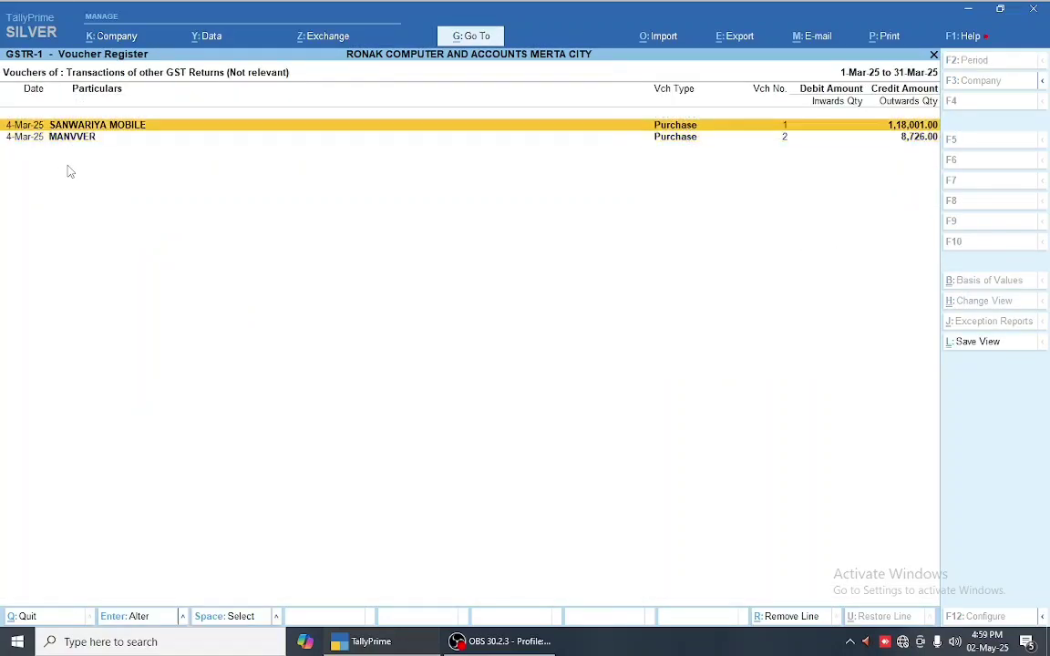
pyautogui.press('Escape')
pyautogui.press('Escape')
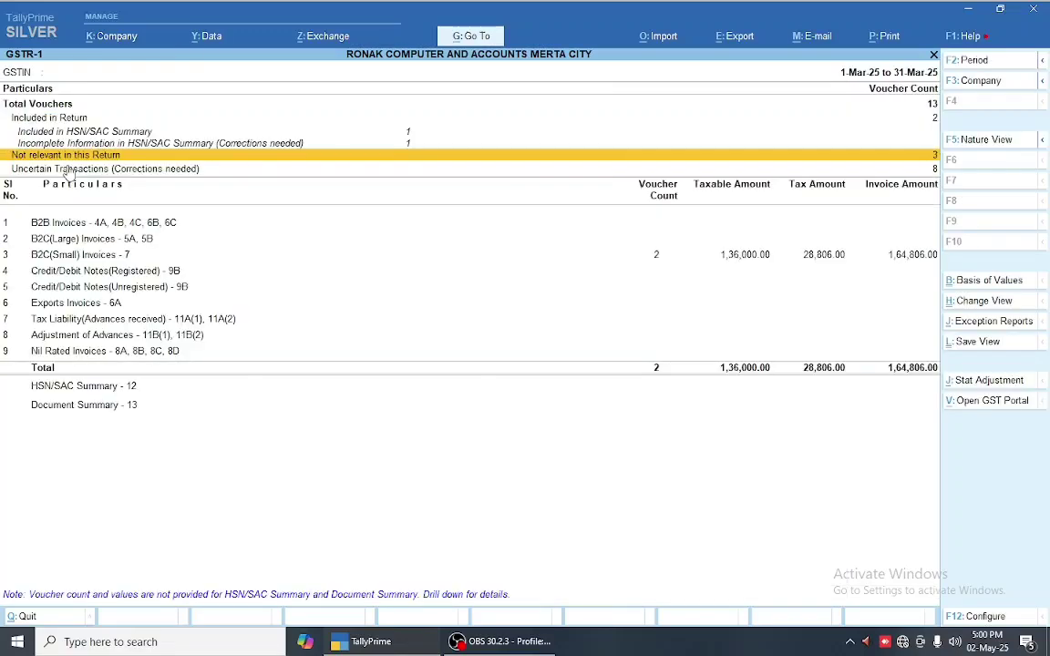
pyautogui.press('Down')
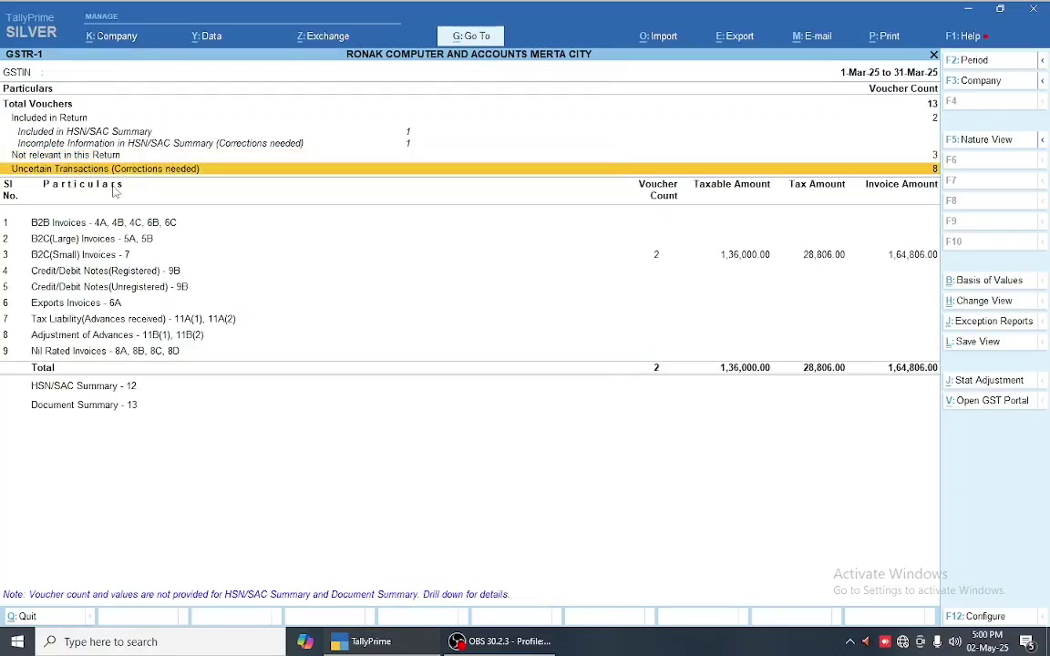
pyautogui.press('Up')
pyautogui.press('Up')
pyautogui.press('Up')
pyautogui.press('Down')
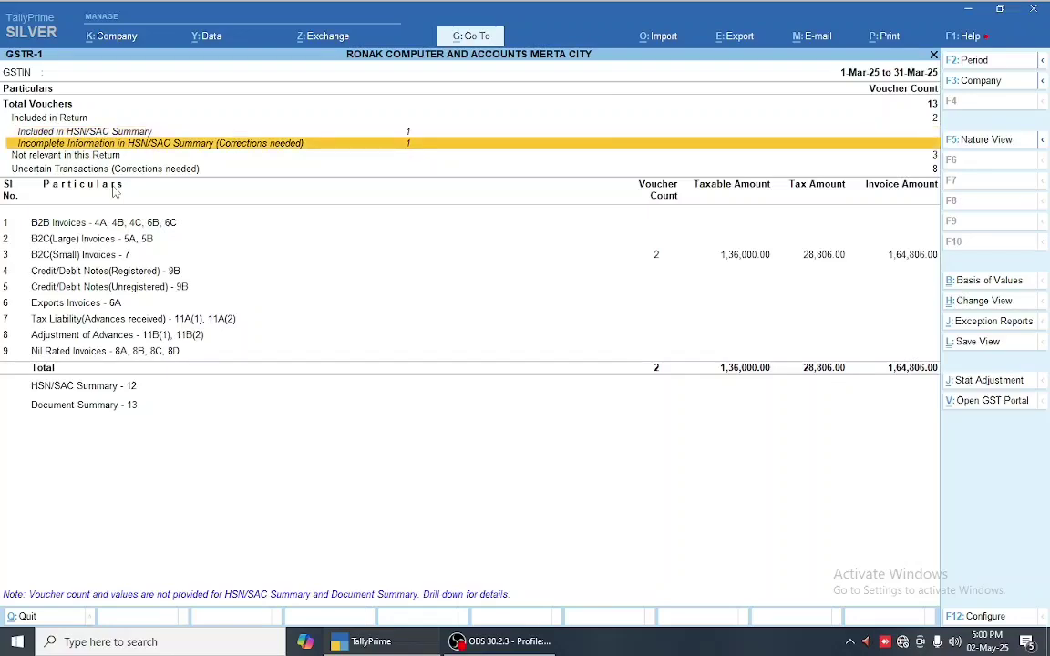
pyautogui.press('Down')
pyautogui.press('Down')
pyautogui.press('Down')
pyautogui.press('Down')
pyautogui.press('Down')
pyautogui.press('Down')
pyautogui.press('Down')
pyautogui.press('Down')
pyautogui.press('Down')
pyautogui.press('Down')
pyautogui.press('Down')
pyautogui.press('Down')
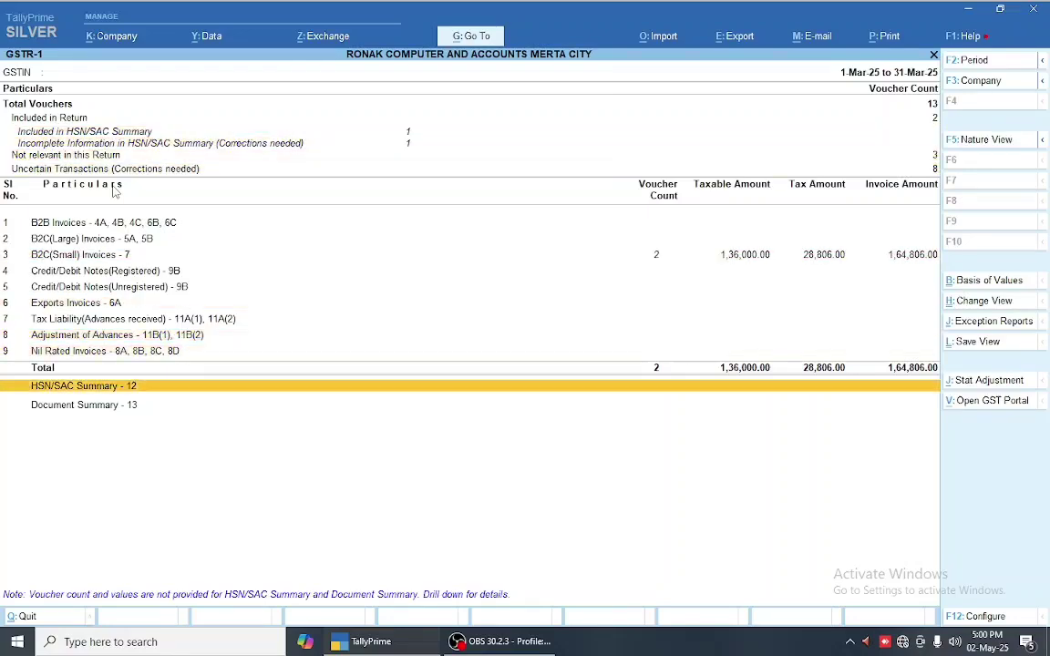
pyautogui.press('Down')
pyautogui.press('Up')
pyautogui.press('Return')
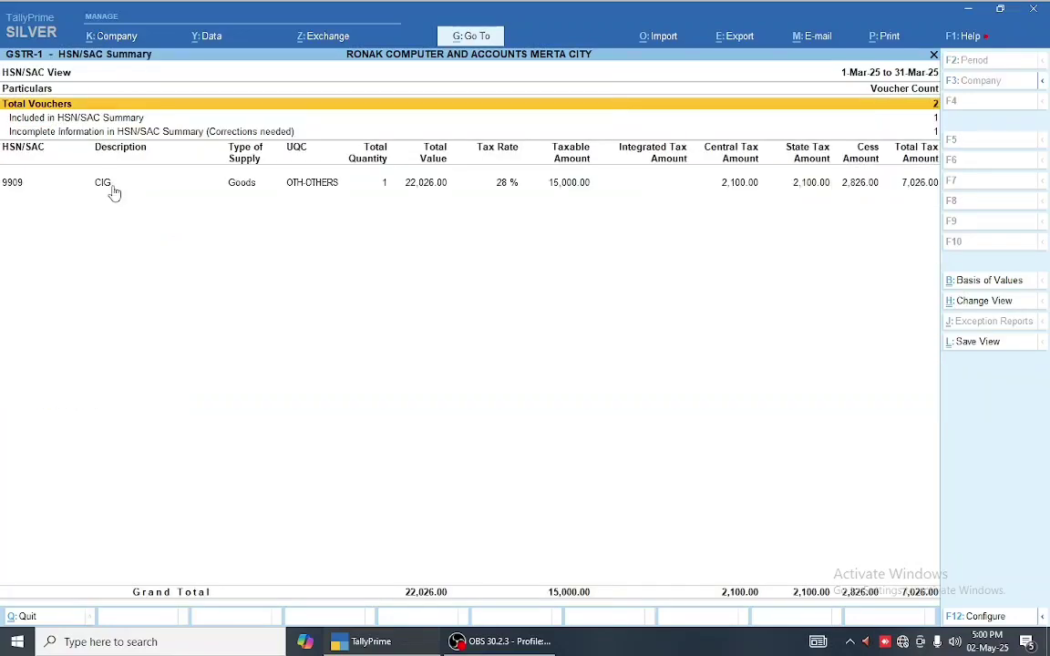
pyautogui.press('Down')
pyautogui.press('Down')
pyautogui.press('Escape')
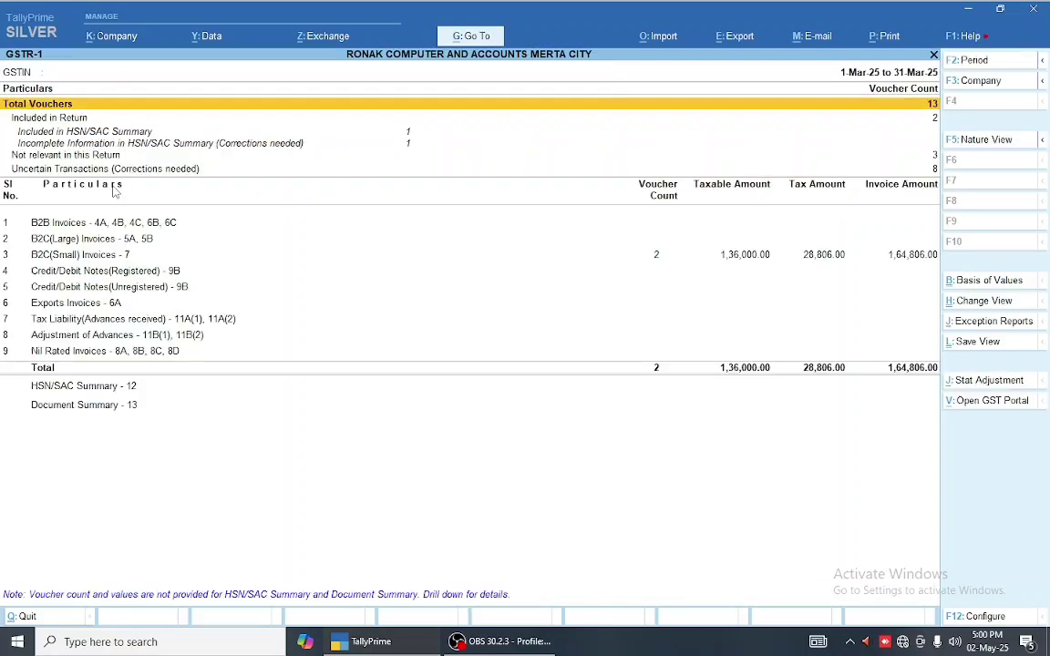
# - Turn on 'Show Tax types in separate columns' in the GSTR-1 F12 configuration
pyautogui.press('Down')
pyautogui.press('Down')
pyautogui.press('Down')
pyautogui.press('Down')
pyautogui.press('Down')
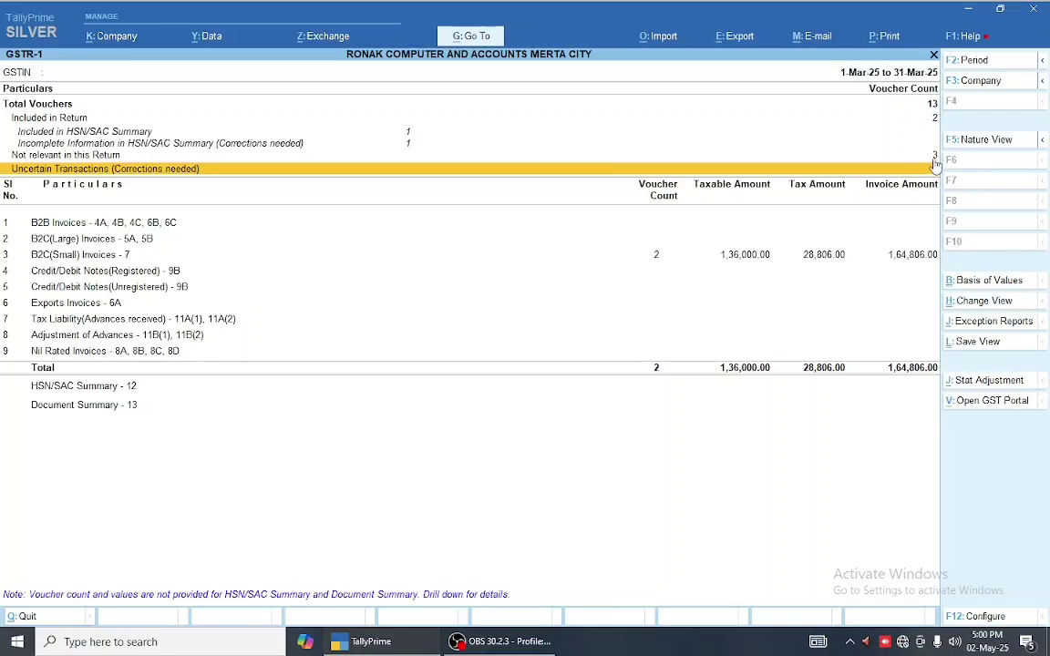
pyautogui.click(654, 258)
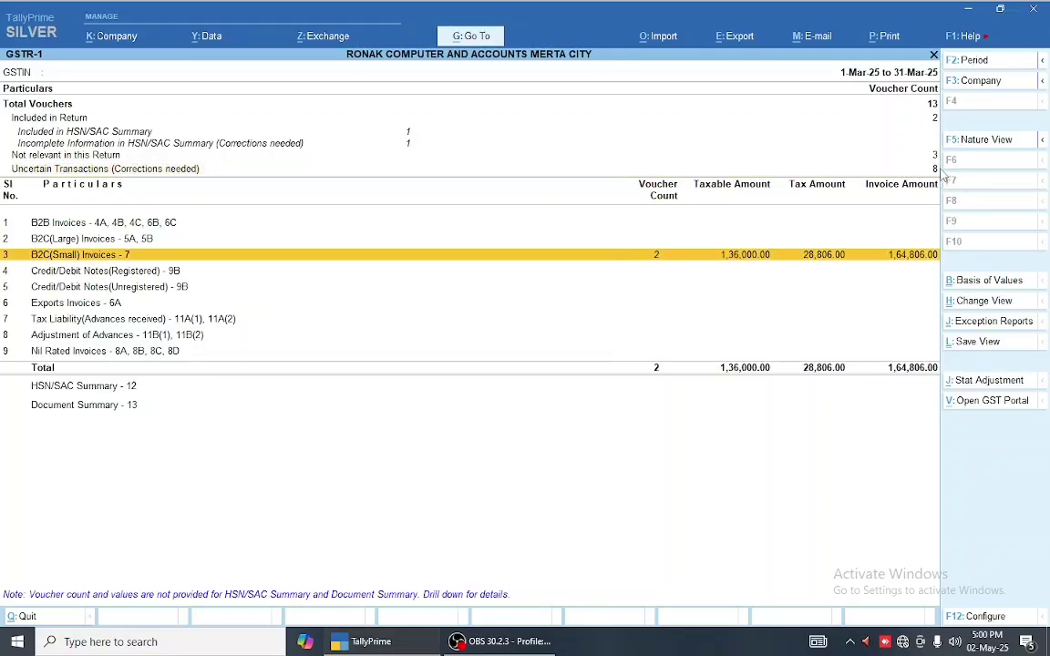
pyautogui.click(846, 165)
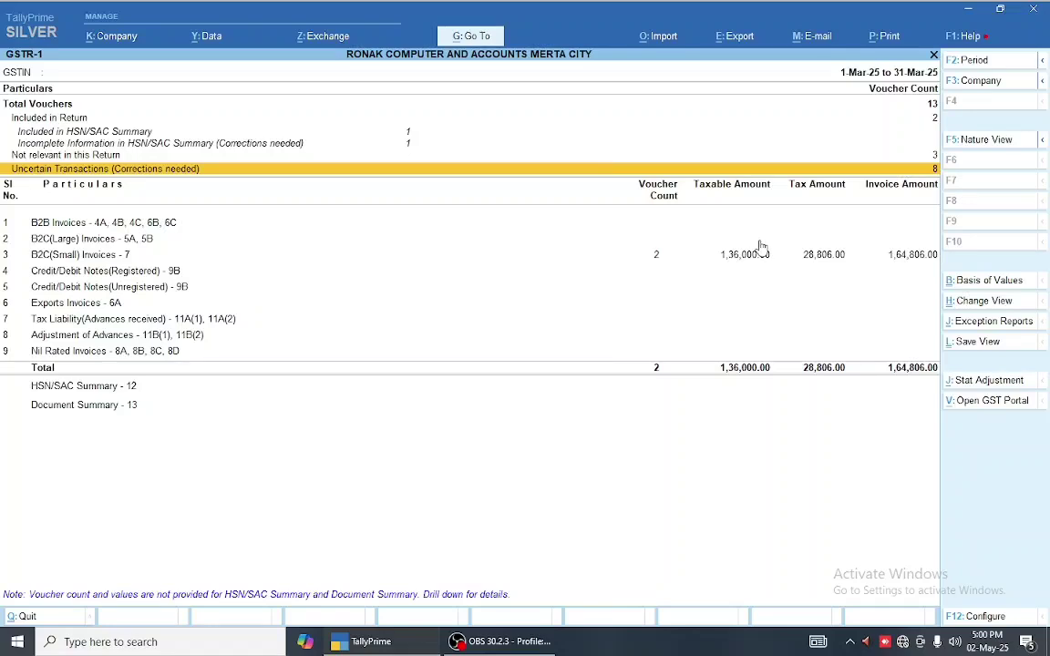
pyautogui.press('F12')
pyautogui.write('Y')
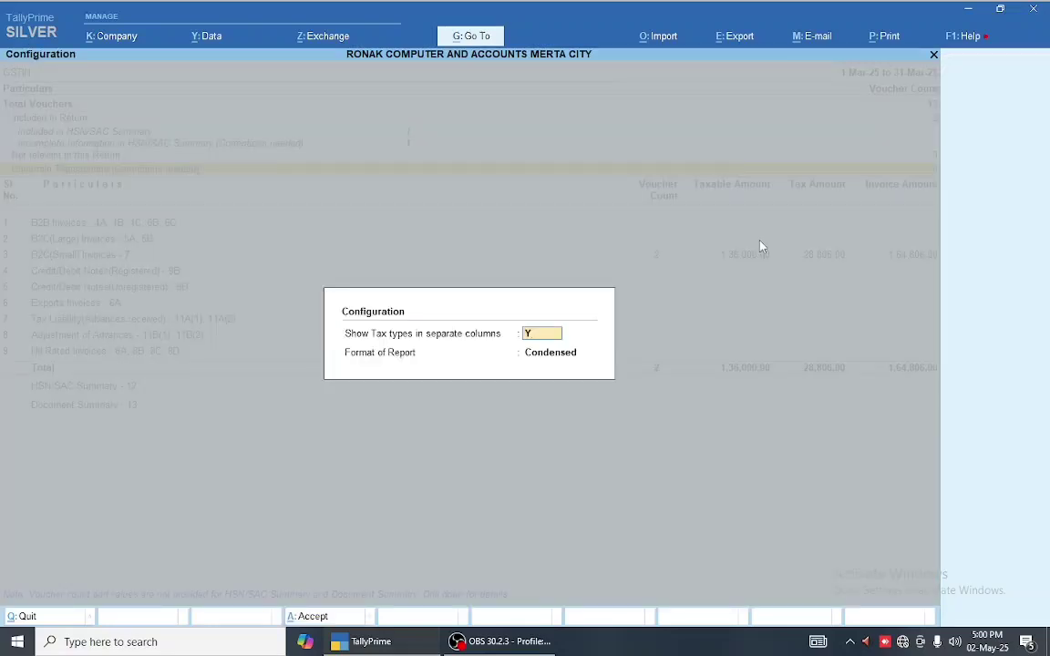
pyautogui.press('Return')
pyautogui.press('Return')
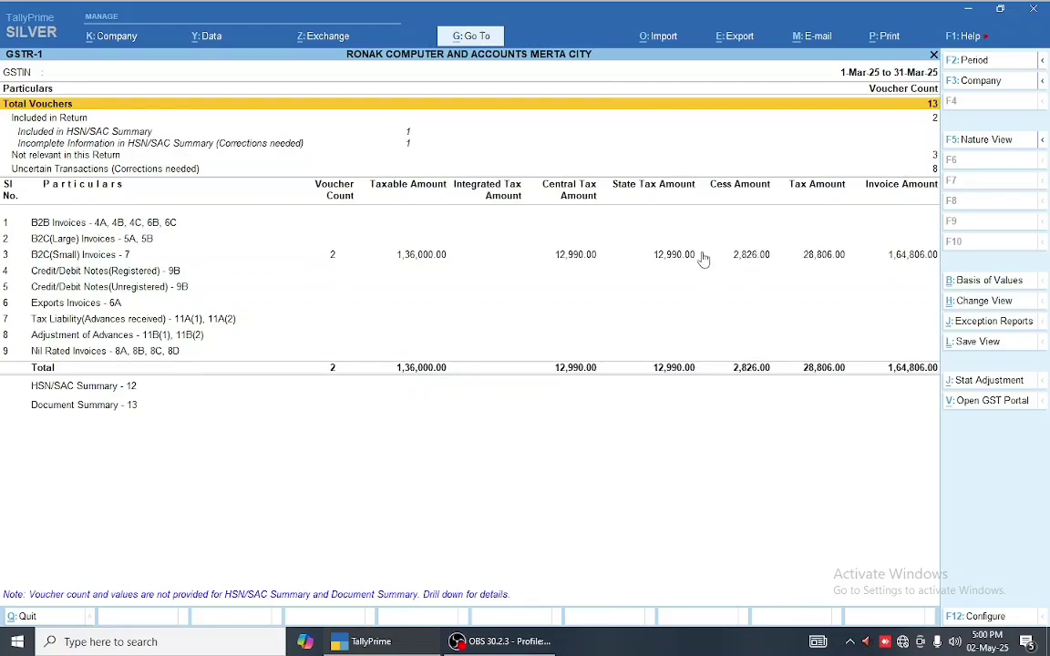
pyautogui.press('Down')
pyautogui.press('Down')
pyautogui.press('Down')
pyautogui.press('Down')
pyautogui.press('Down')
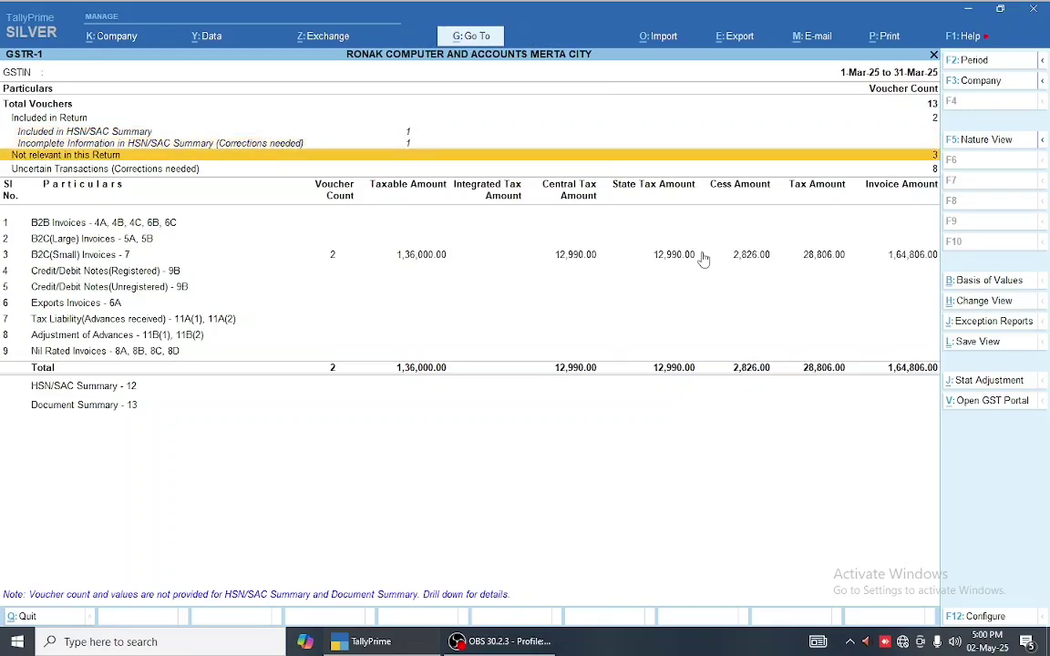
# - Open Uncertain Transactions and view its voucher table, including SANWARIYA MOBILE
pyautogui.press('Return')
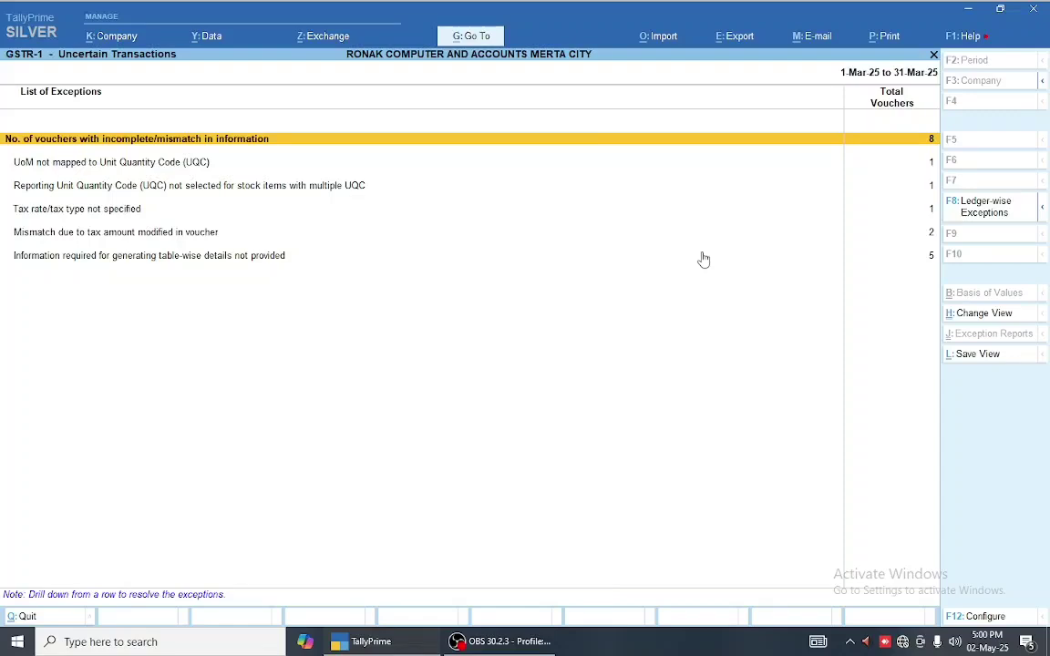
pyautogui.press('Return')
pyautogui.press('Down')
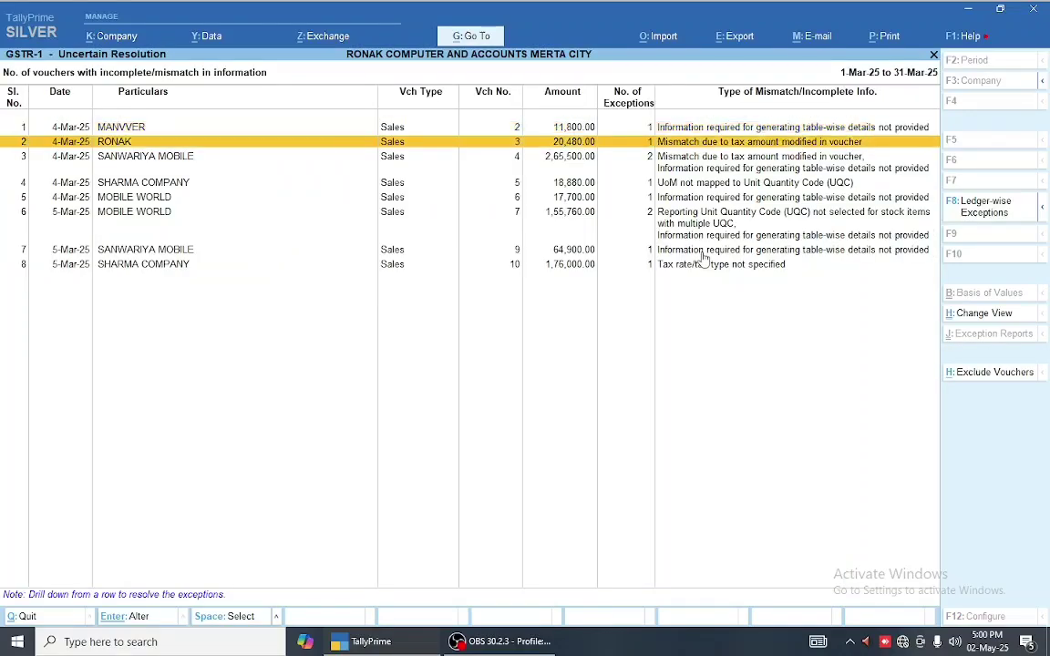
pyautogui.click(703, 254)
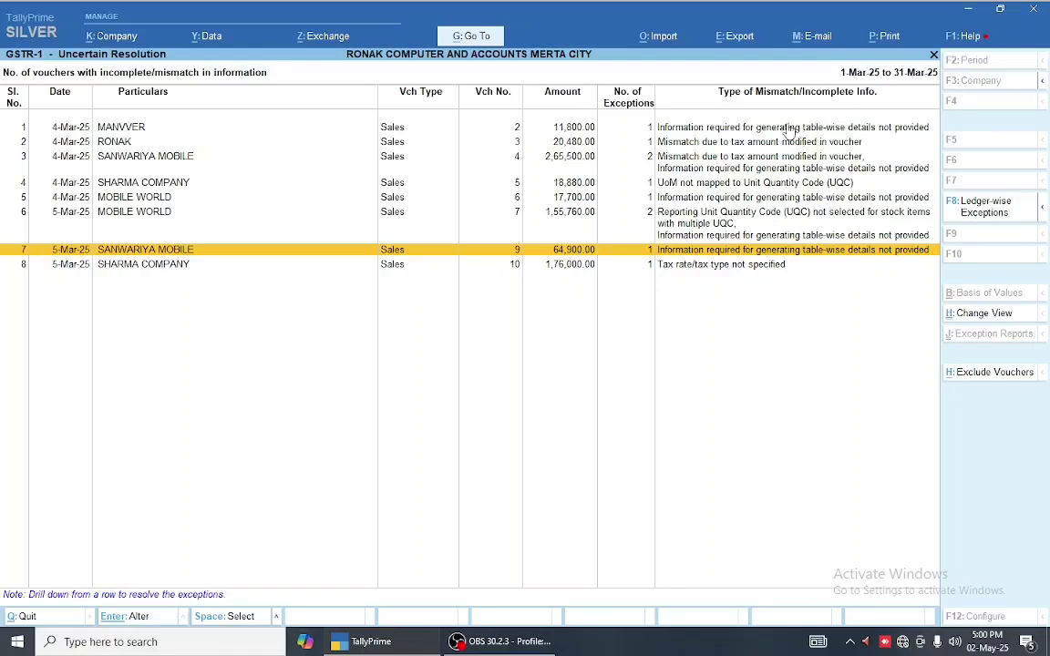
pyautogui.press('Escape')
# - Browse the exception types and view all vouchers with incomplete or mismatched information
pyautogui.press('Down')
pyautogui.press('Down')
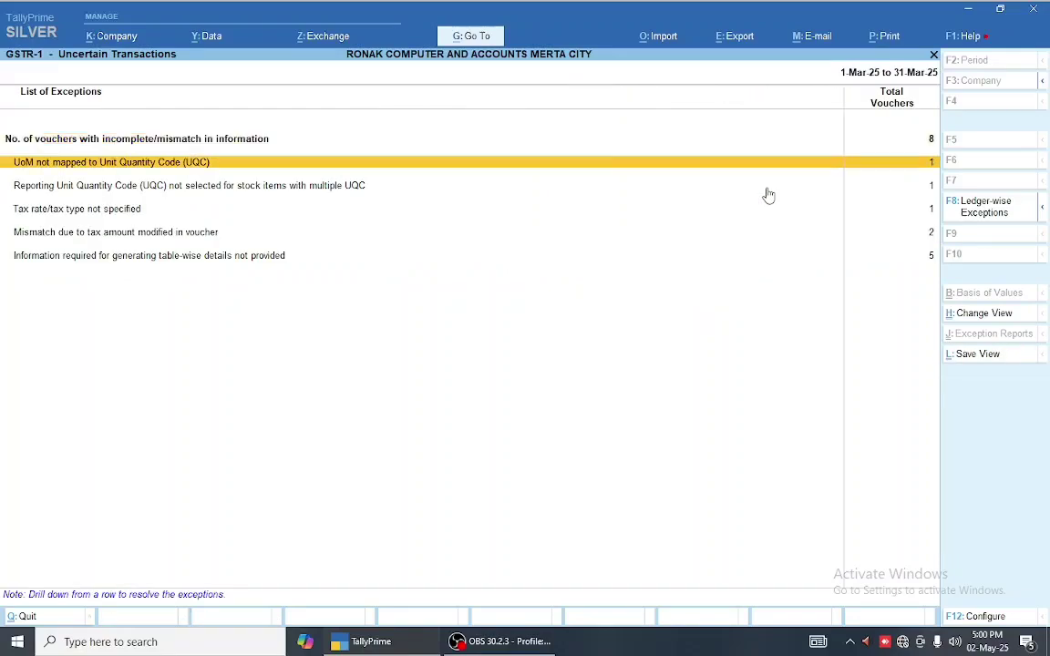
pyautogui.press('Down')
pyautogui.press('Down')
pyautogui.press('Down')
pyautogui.press('Up')
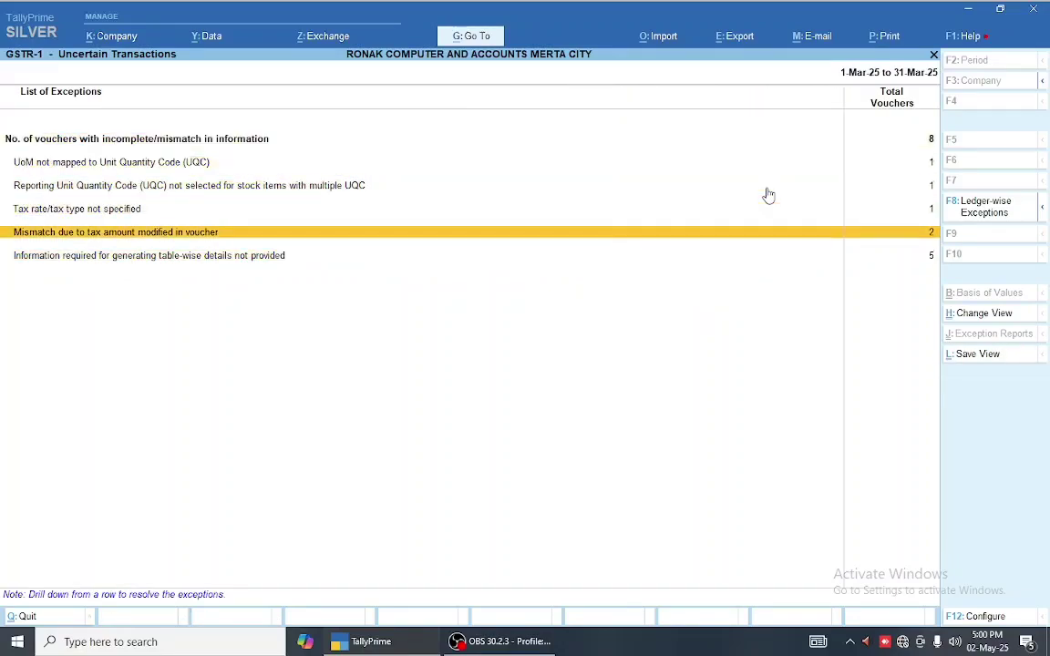
pyautogui.press('Up')
pyautogui.press('Up')
pyautogui.press('Up')
pyautogui.press('Up')
pyautogui.press('Return')
pyautogui.press('Down')
pyautogui.press('Escape')
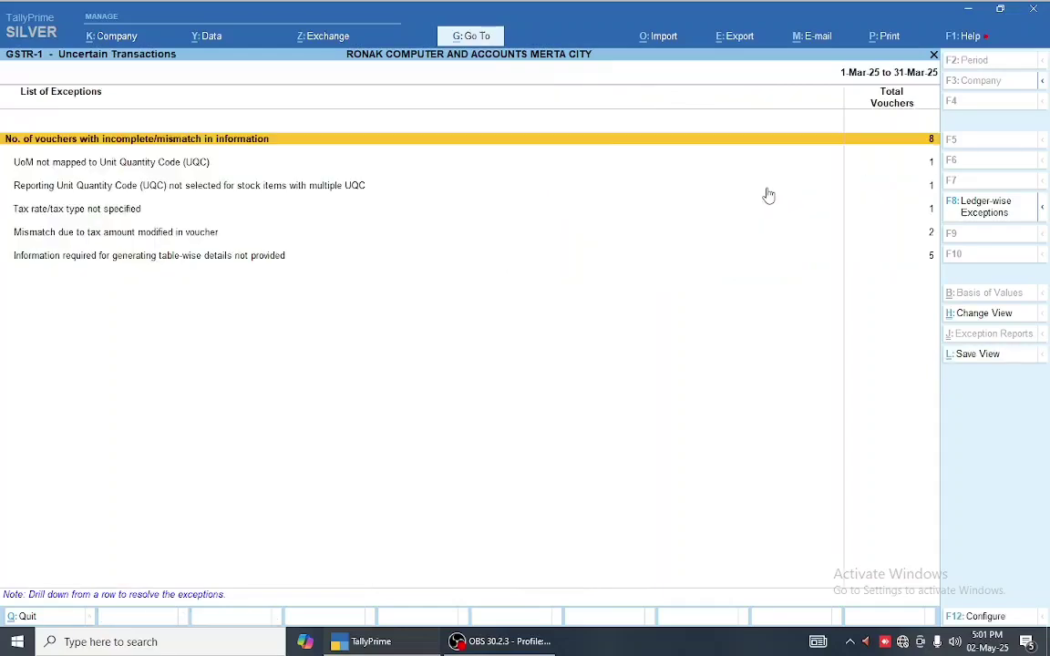
# - Recheck the MOBILE WORLD and SANWARIYA MOBILE vouchers, then select the Information required exception
pyautogui.press('Down')
pyautogui.press('Down')
pyautogui.press('Down')
pyautogui.press('Down')
pyautogui.press('Down')
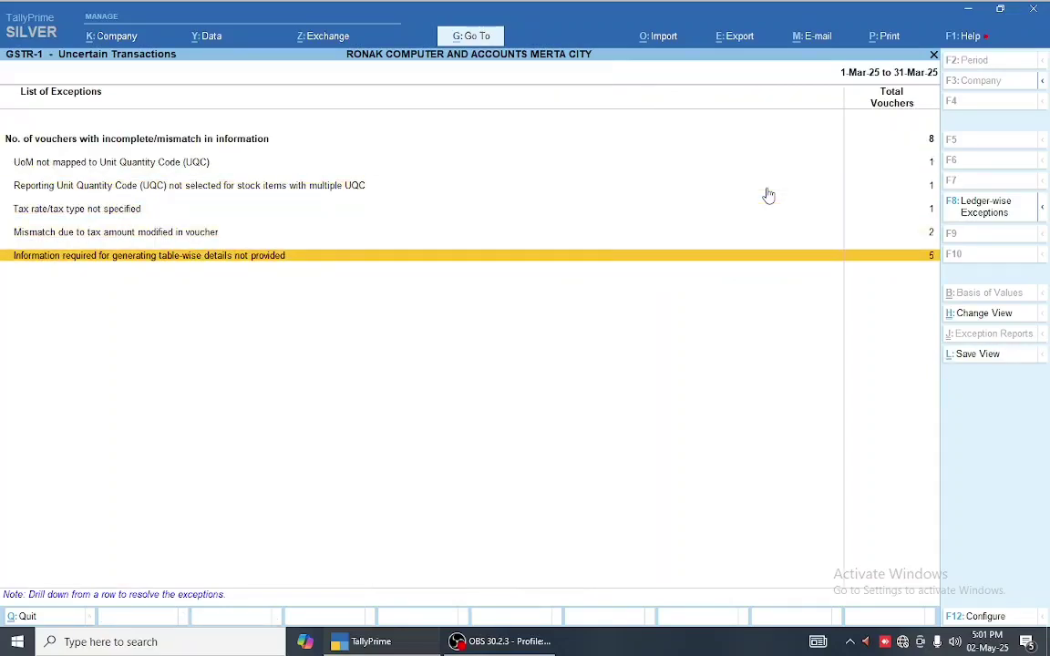
pyautogui.press('Up')
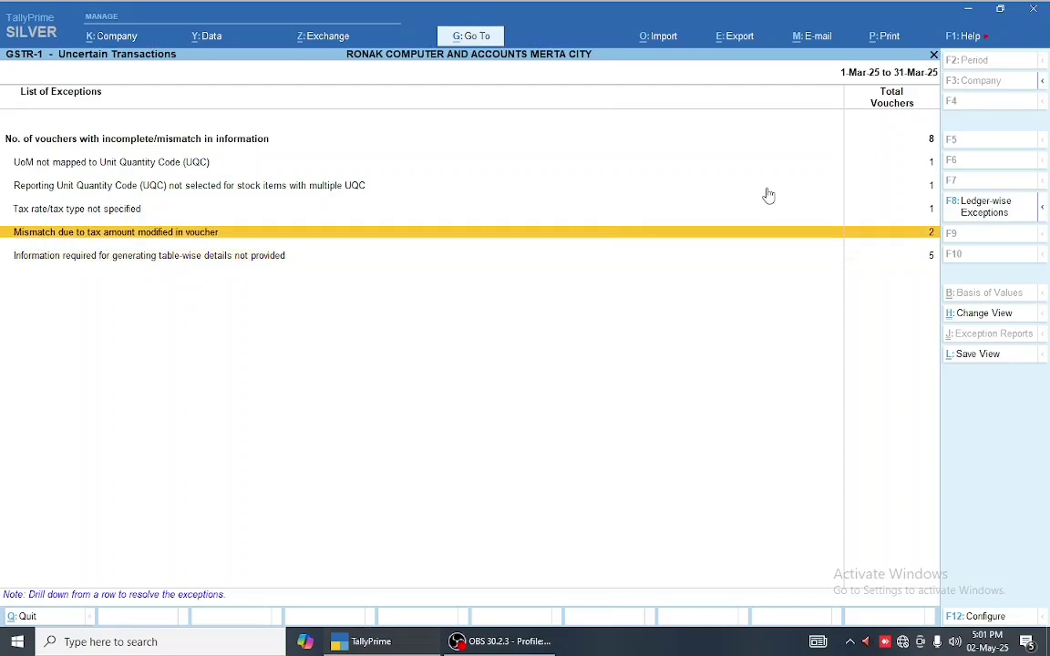
pyautogui.press('Up')
pyautogui.press('Up')
pyautogui.press('Up')
pyautogui.press('Up')
pyautogui.press('Return')
pyautogui.press('Down')
pyautogui.press('Down')
pyautogui.press('Down')
pyautogui.press('Down')
pyautogui.press('Down')
pyautogui.press('Down')
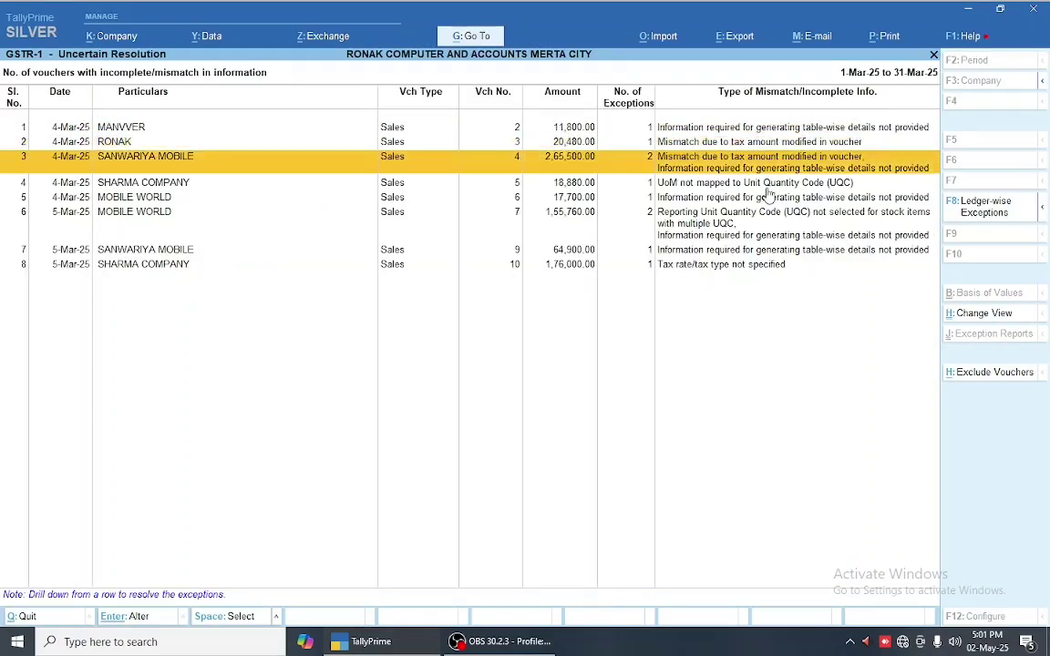
pyautogui.press('Up')
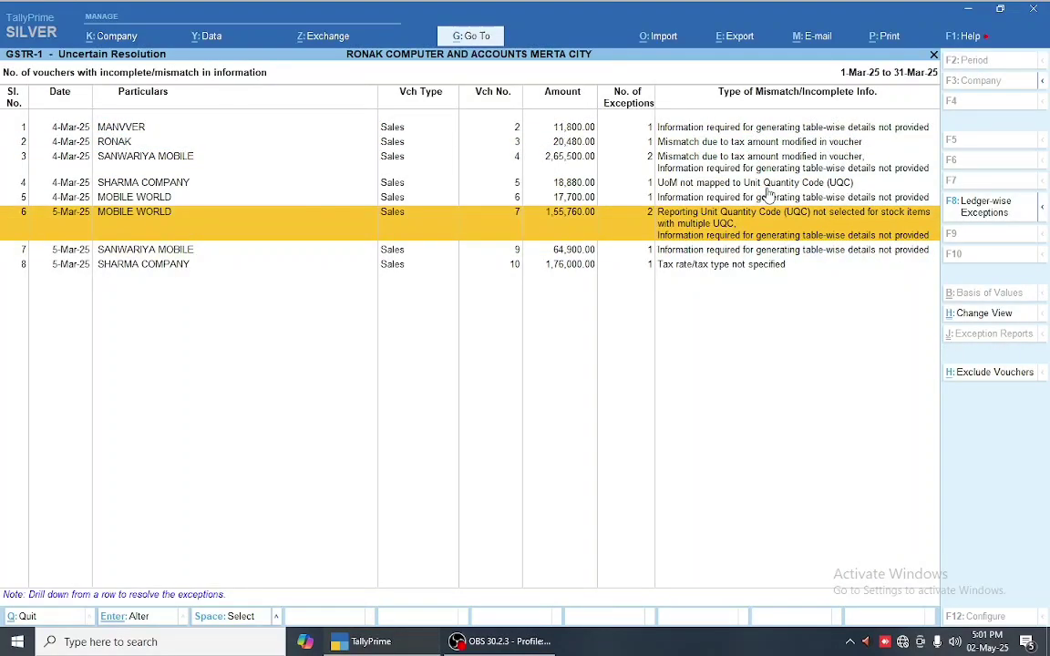
pyautogui.press('Down')
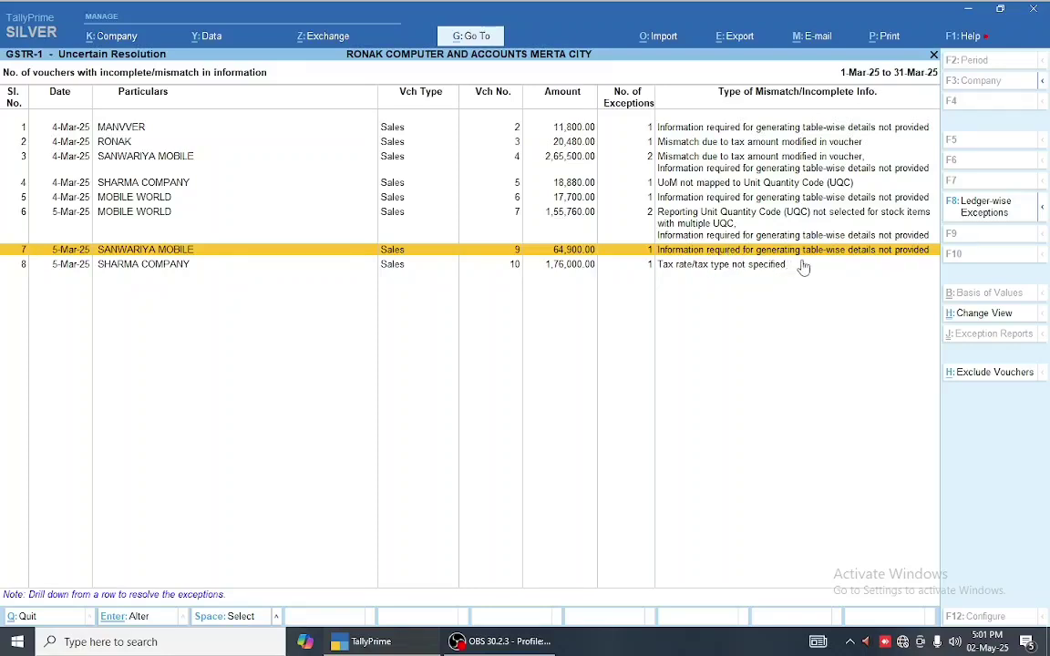
pyautogui.press('Escape')
pyautogui.press('Down')
pyautogui.click(849, 259)
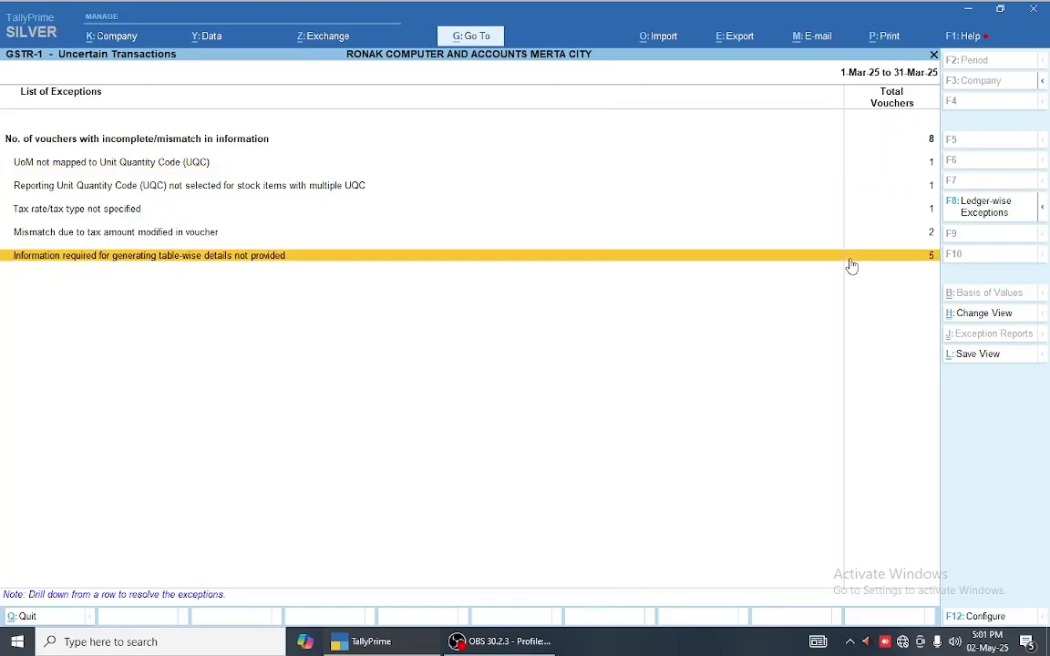
# - Drill into the 'Information required for generating table-wise details' exception to list its five vouchers
pyautogui.click(849, 259)
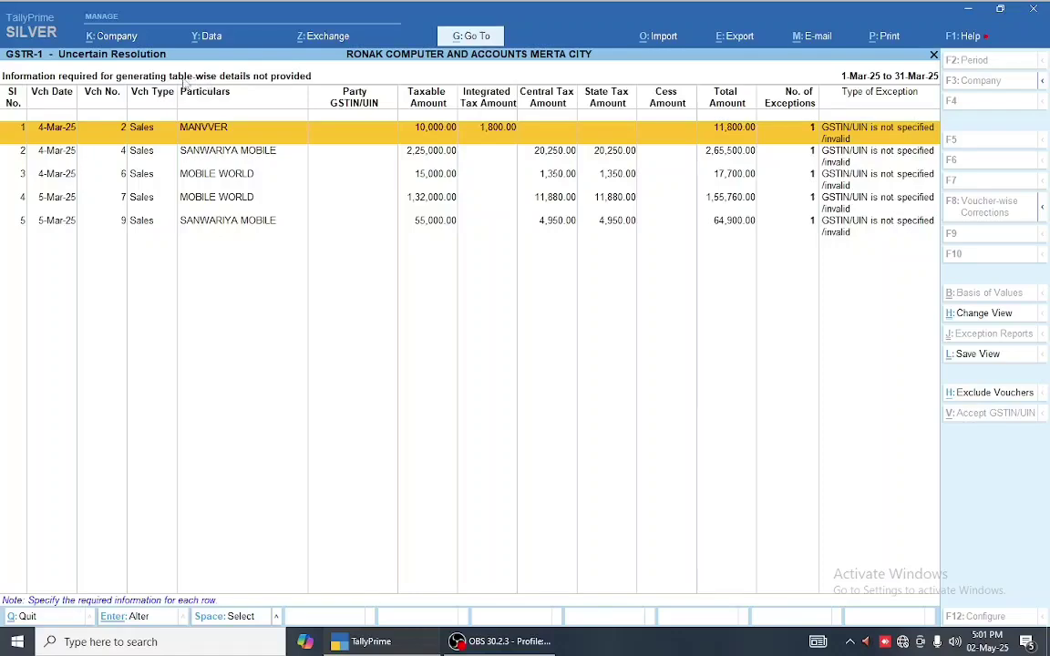
pyautogui.press('Escape')
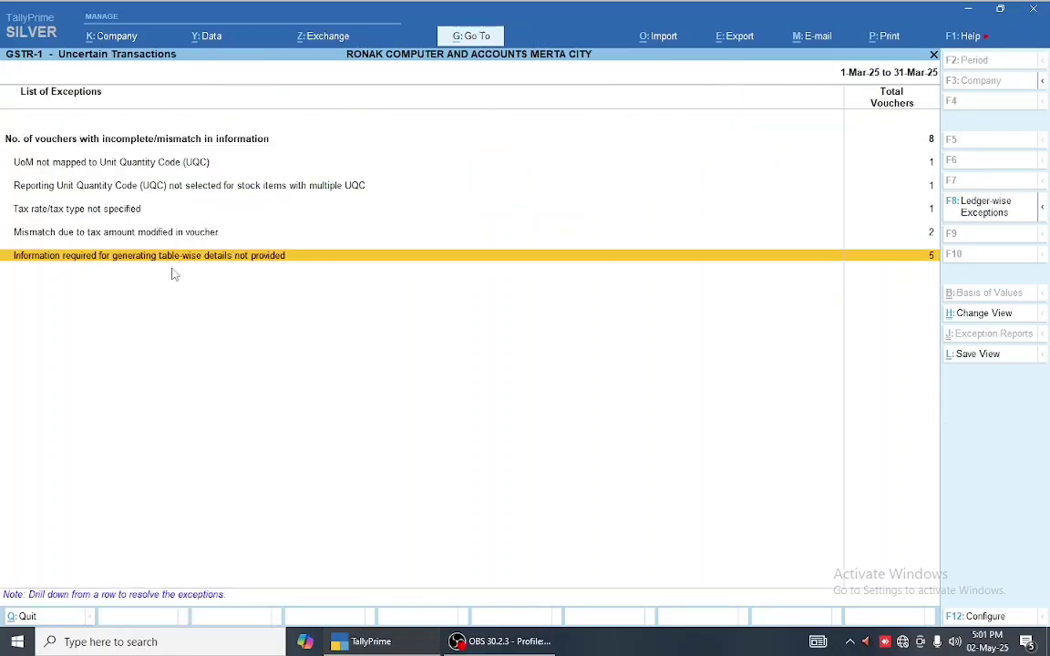
pyautogui.press('Return')
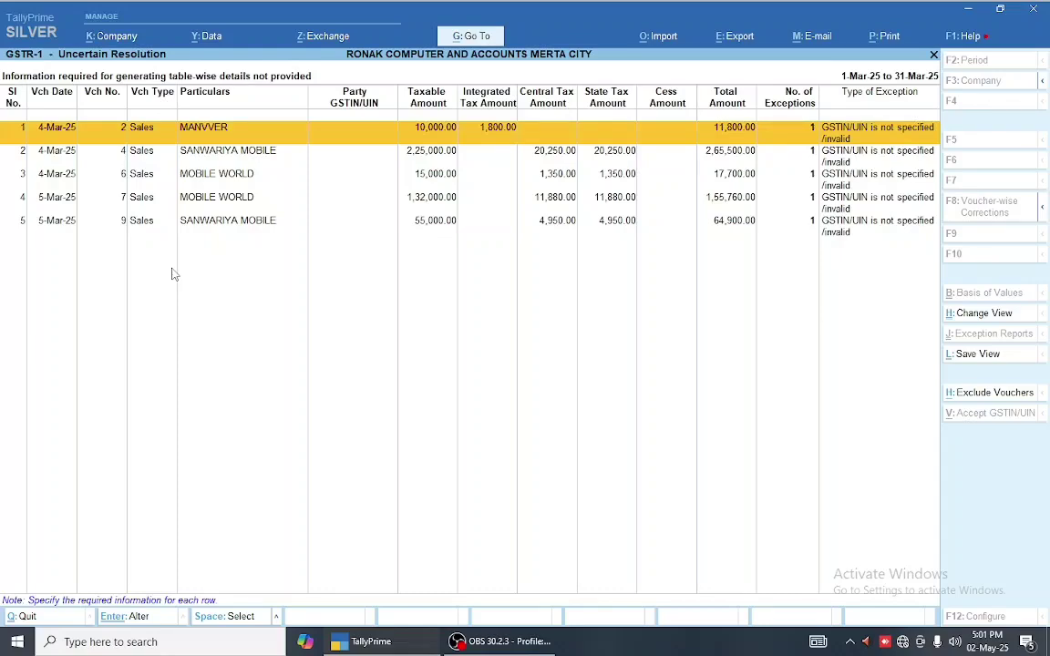
pyautogui.press('ctrl')
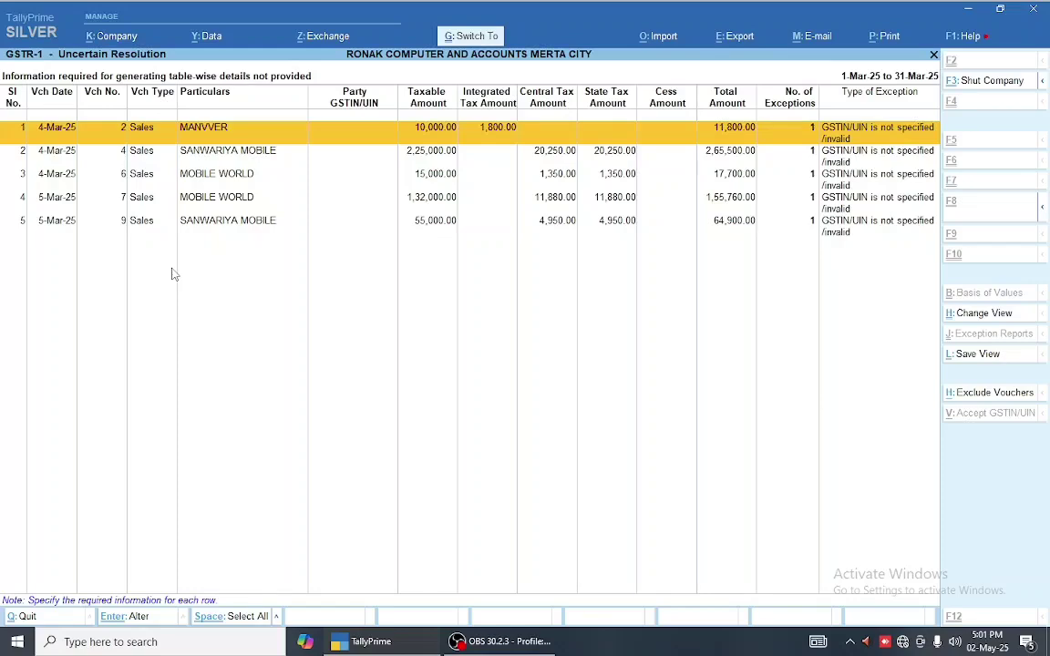
# - Change the MANVVER party ledger's registration type to Unregistered and save its sales voucher
pyautogui.press('Return')
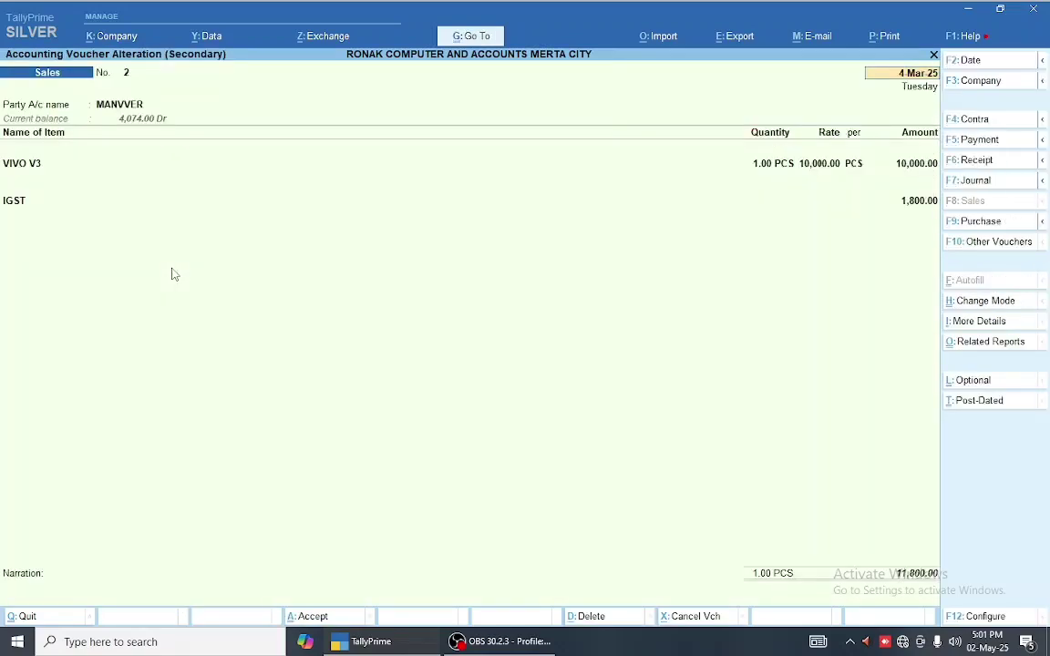
pyautogui.press('Return')
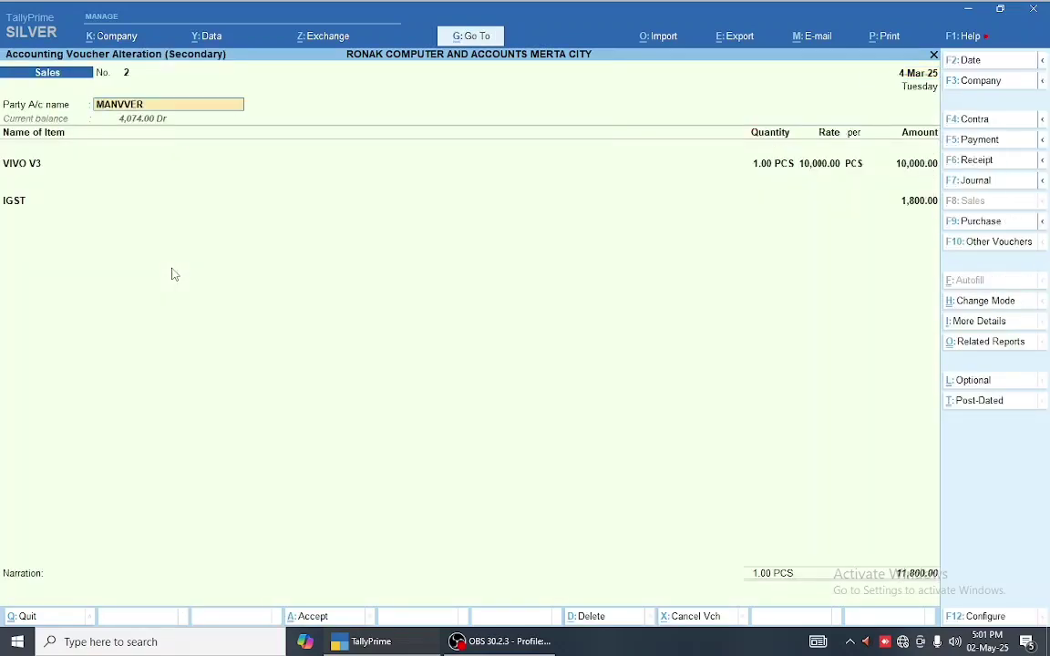
pyautogui.hotkey('ctrl', 'Return')
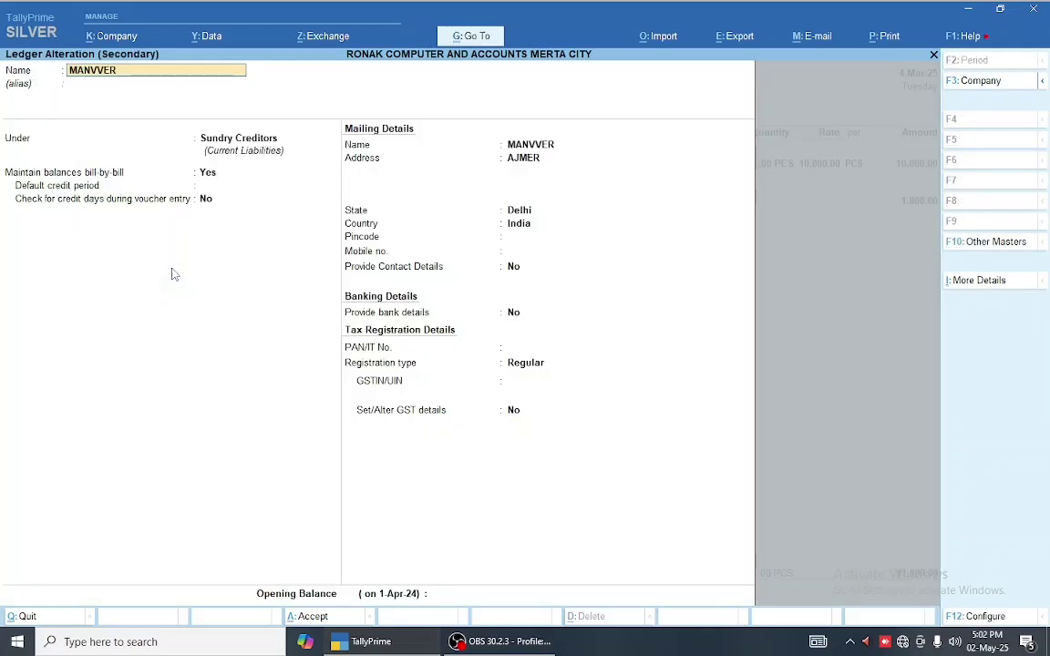
pyautogui.press('Return')
pyautogui.press('Return')
pyautogui.press('Return')
pyautogui.press('Return')
pyautogui.press('Return')
pyautogui.press('Return')
pyautogui.press('Return')
pyautogui.press('Return')
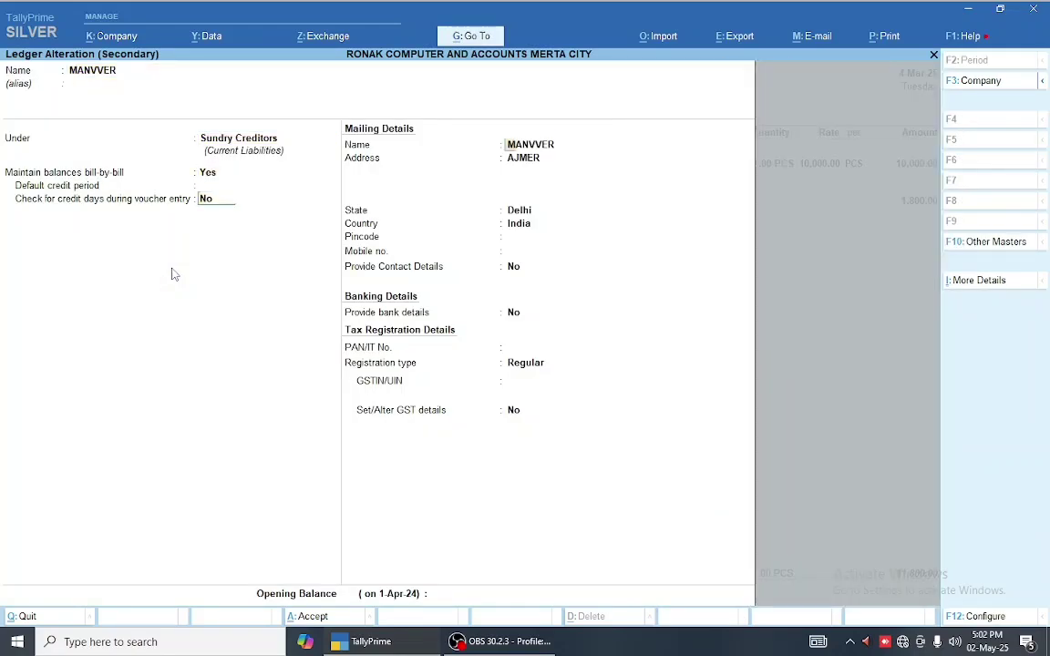
pyautogui.press('Return')
pyautogui.press('Return')
pyautogui.press('Return')
pyautogui.press('Return')
pyautogui.press('Return')
pyautogui.press('Return')
pyautogui.press('Return')
pyautogui.press('Return')
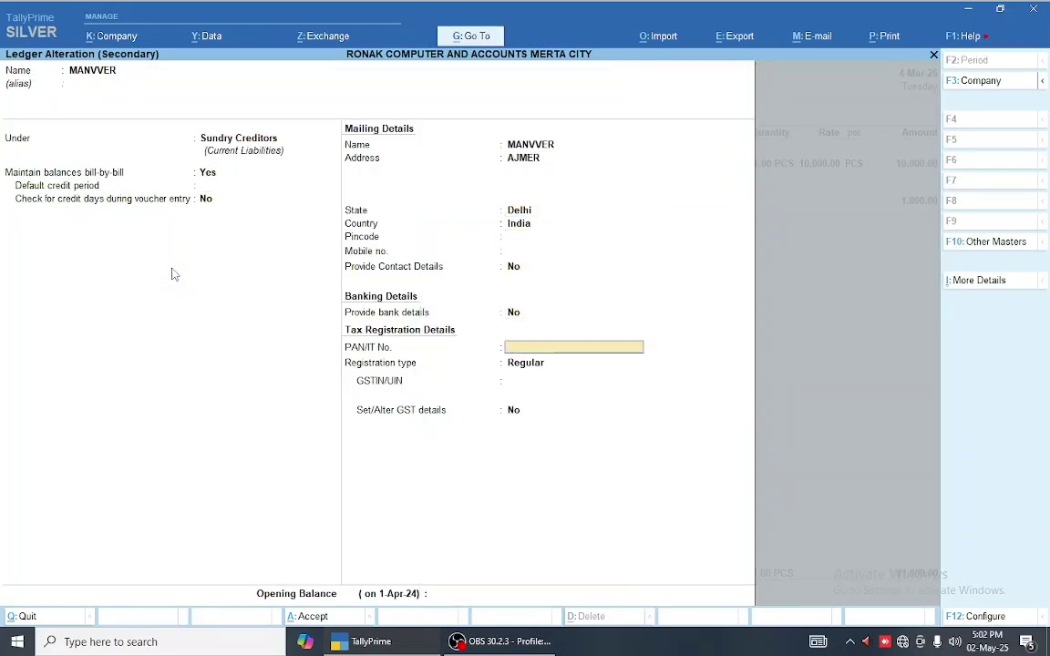
pyautogui.press('Return')
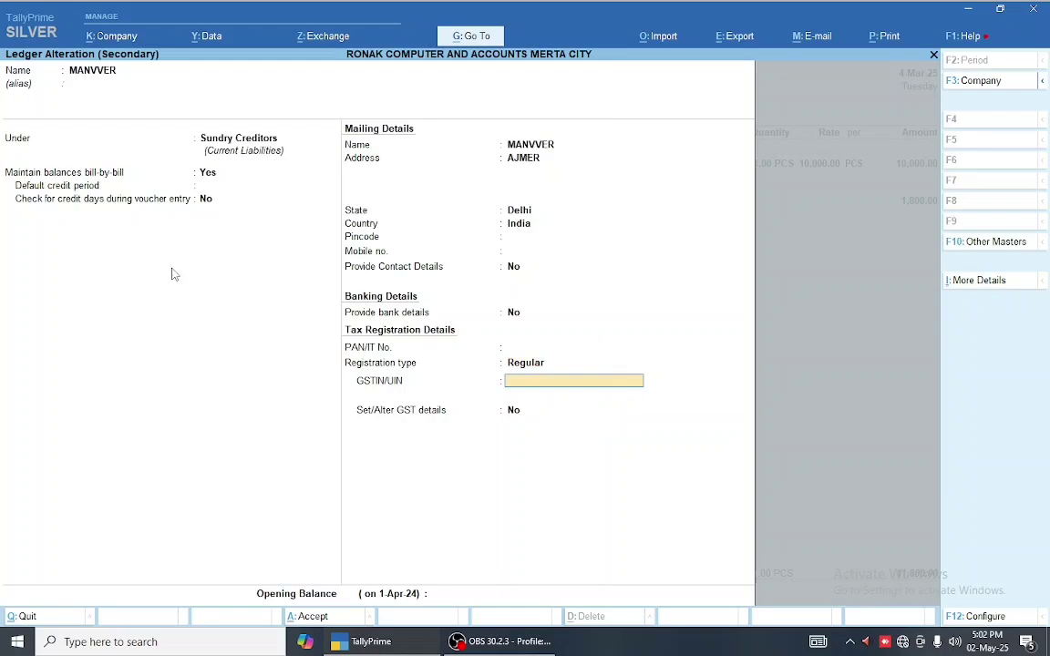
pyautogui.press('BackSpace')
pyautogui.press('Down')
pyautogui.press('Up')
pyautogui.press('Up')
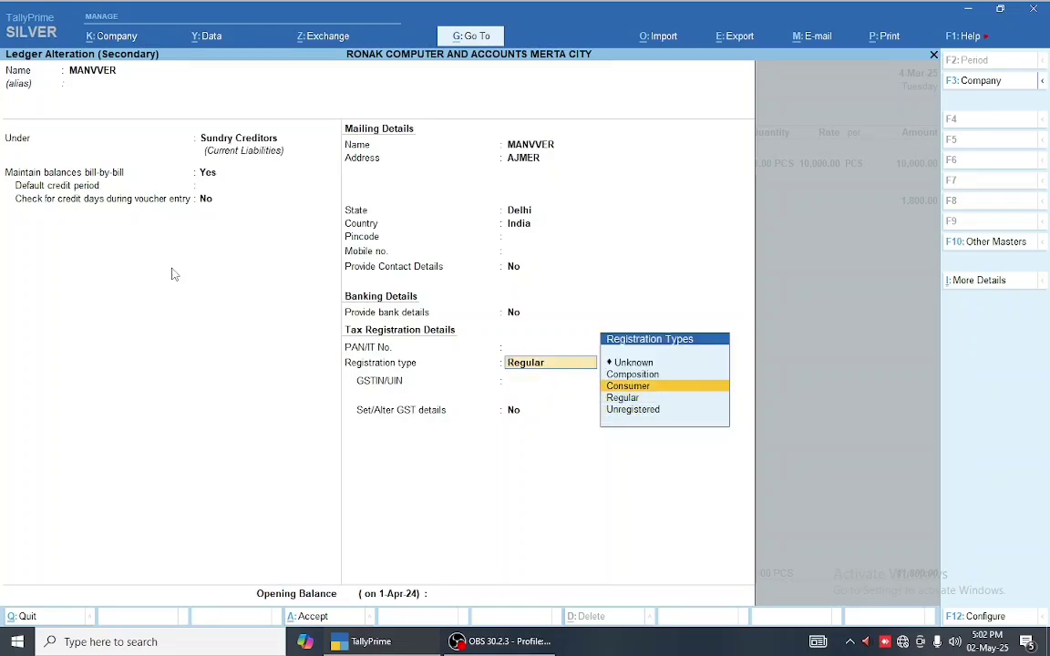
pyautogui.press('Down')
pyautogui.press('Down')
pyautogui.press('Return')
pyautogui.press('Return')
pyautogui.press('Return')
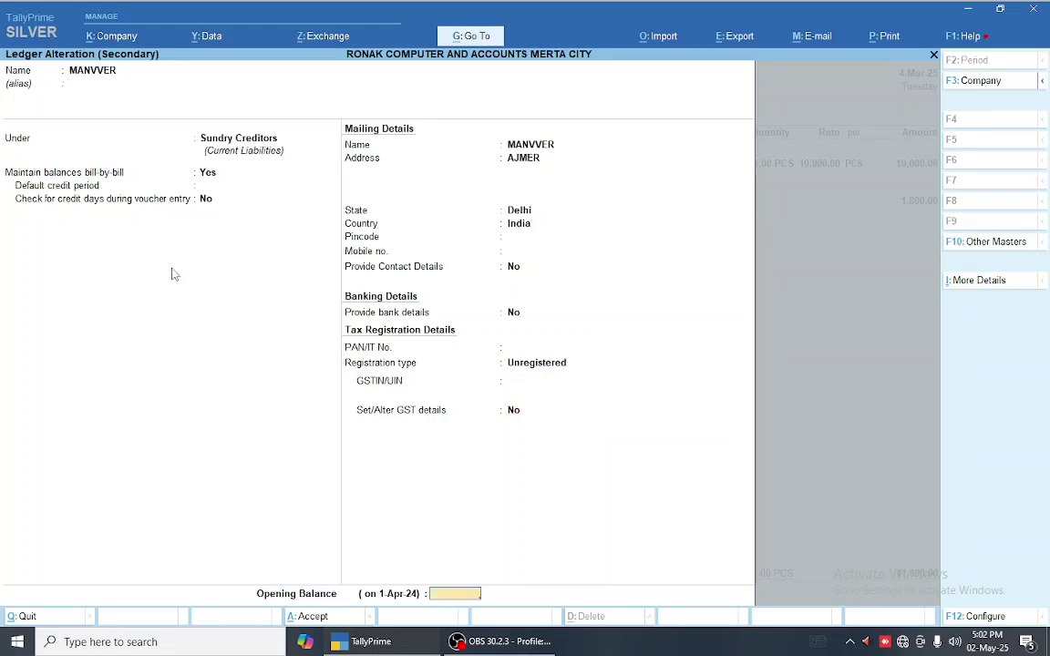
pyautogui.press('Return')
pyautogui.press('Return')
pyautogui.hotkey('ctrl', 'a')
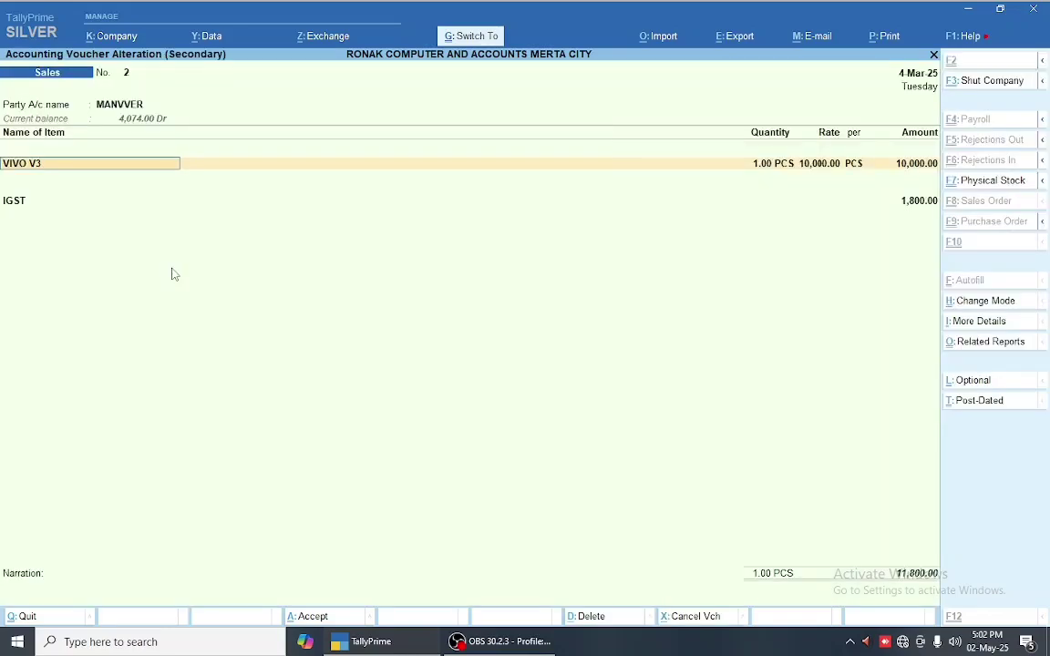
pyautogui.hotkey('ctrl', 'a')
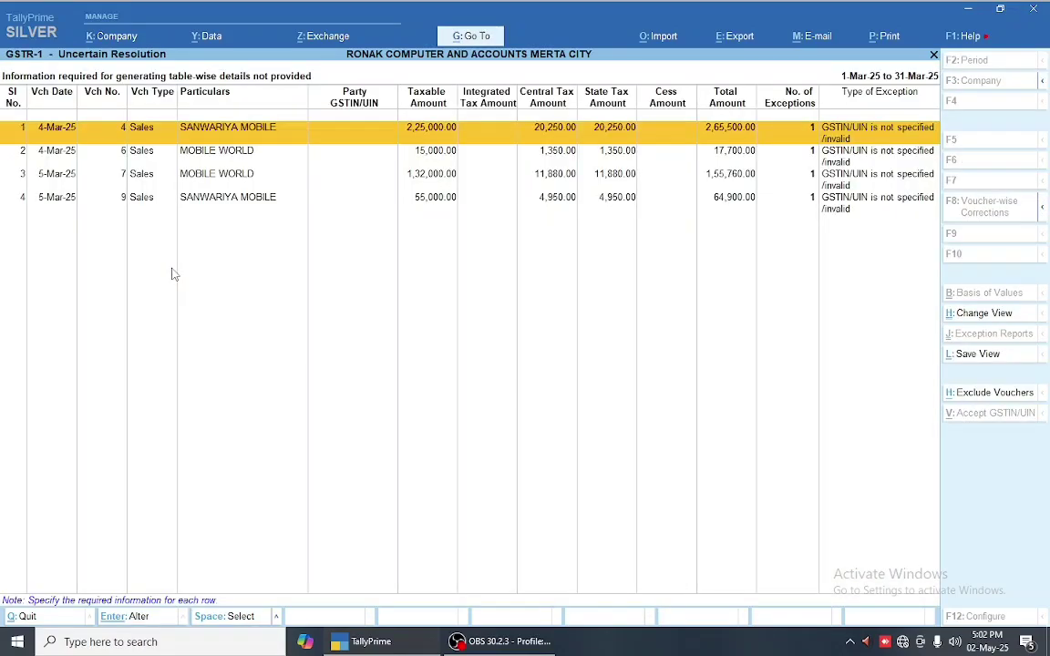
pyautogui.press('Escape')
# - Set the SANWARIYA MOBILE party ledger to Unregistered and save its sales voucher
pyautogui.press('Down')
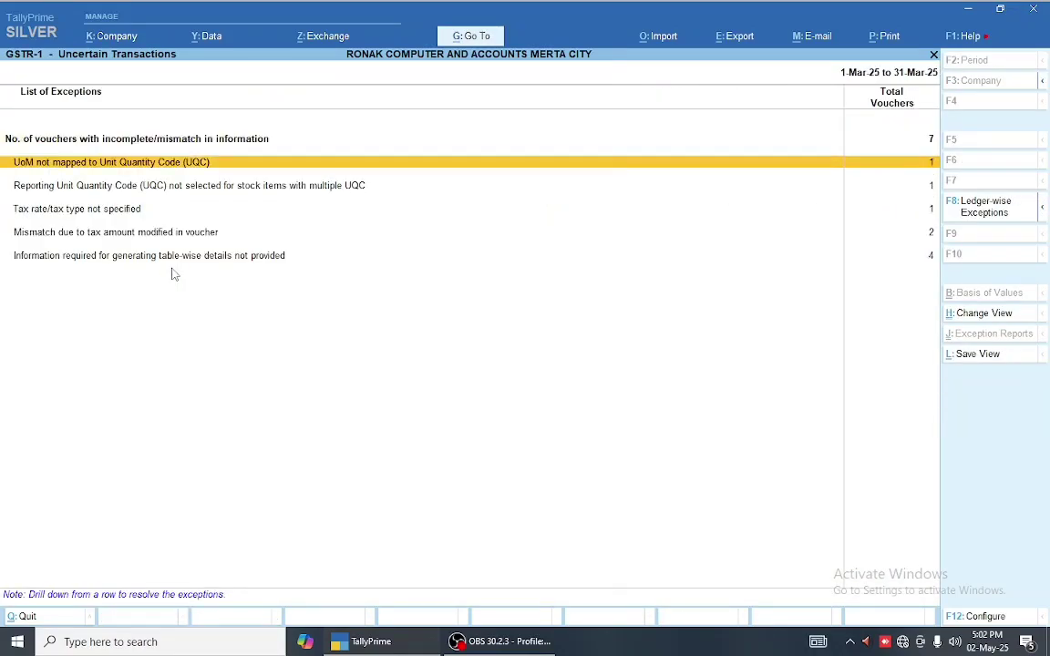
pyautogui.press('Down')
pyautogui.press('Down')
pyautogui.press('Down')
pyautogui.press('Down')
pyautogui.press('Return')
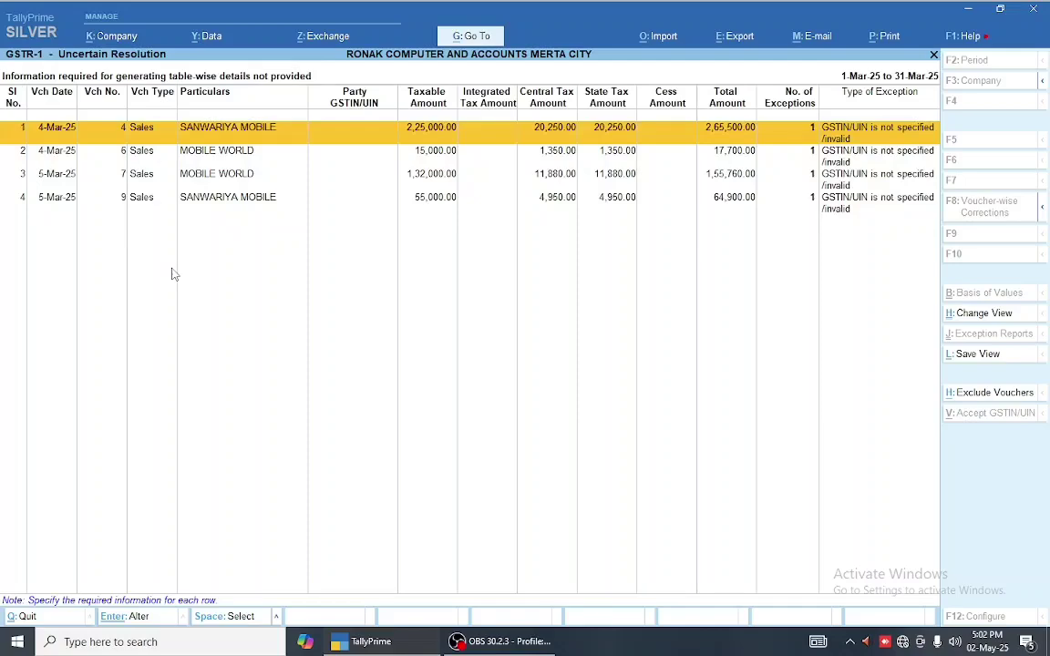
pyautogui.press('Return')
pyautogui.press('Return')
pyautogui.hotkey('ctrl', 'Return')
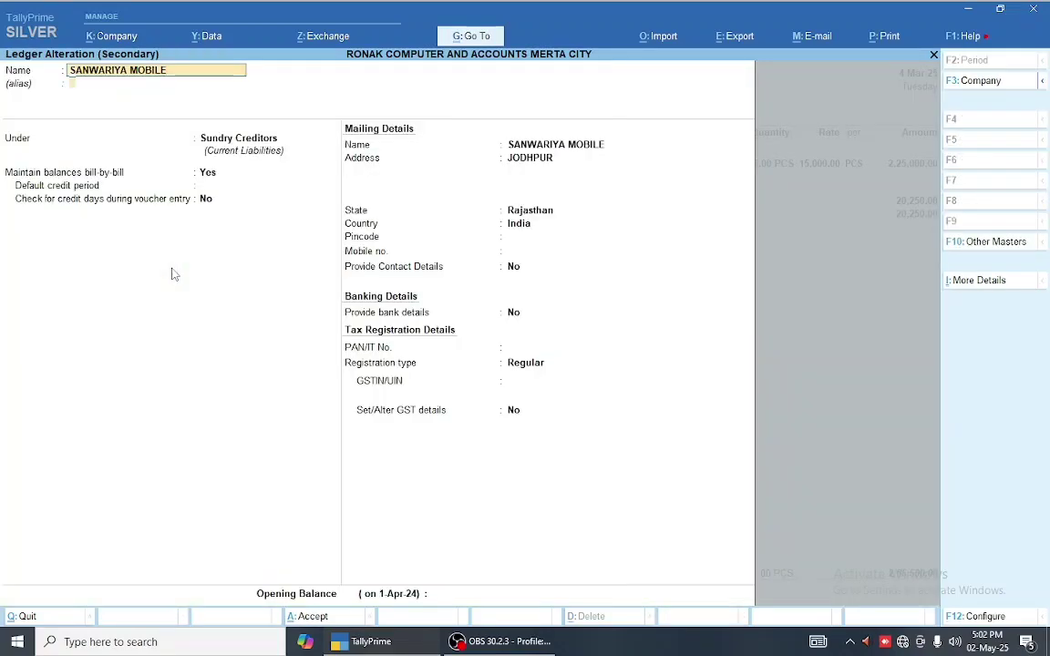
pyautogui.press('Return')
pyautogui.press('Return')
pyautogui.press('Return')
pyautogui.press('Return')
pyautogui.press('Return')
pyautogui.press('Return')
pyautogui.press('Return')
pyautogui.press('Return')
pyautogui.press('Return')
pyautogui.press('Return')
pyautogui.press('Return')
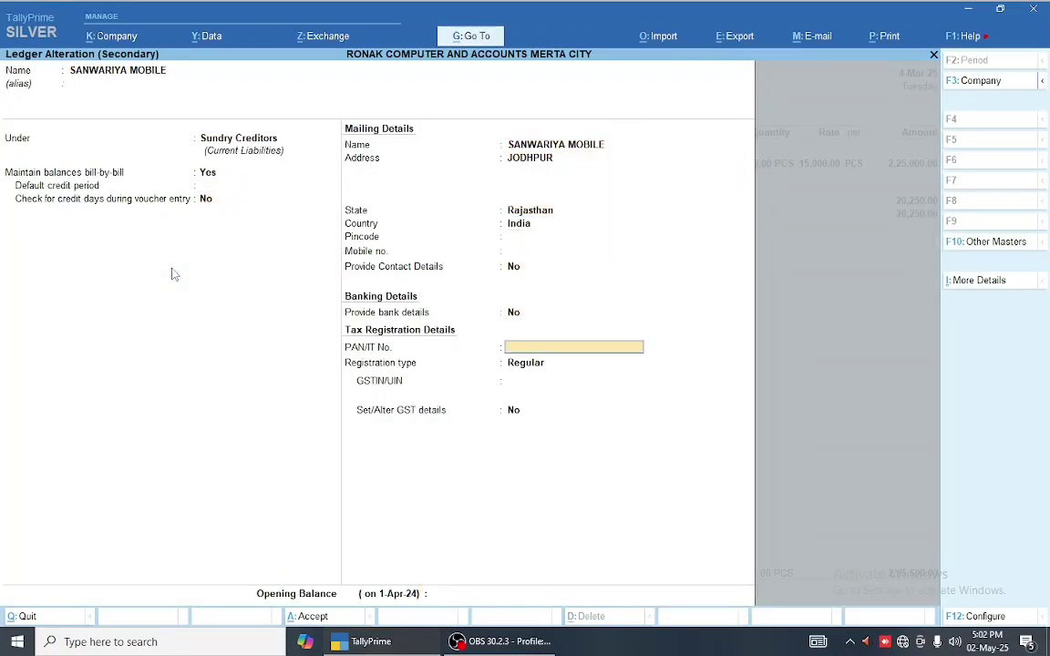
pyautogui.press('Return')
pyautogui.press('Down')
pyautogui.press('Return')
pyautogui.hotkey('ctrl', 'a')
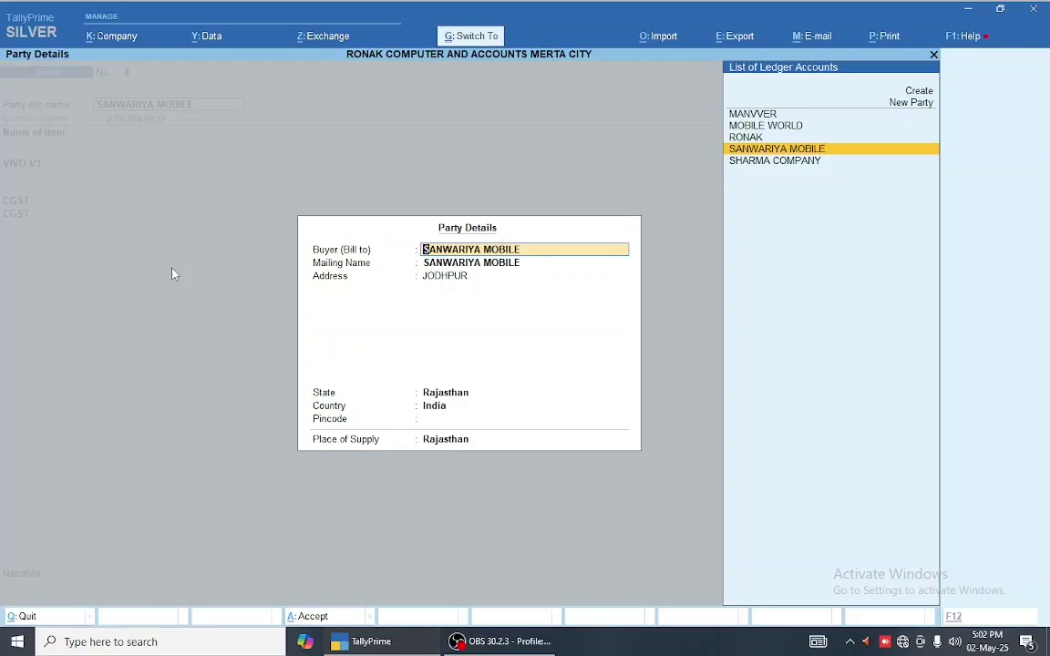
pyautogui.hotkey('ctrl', 'a')
pyautogui.hotkey('ctrl', 'a')
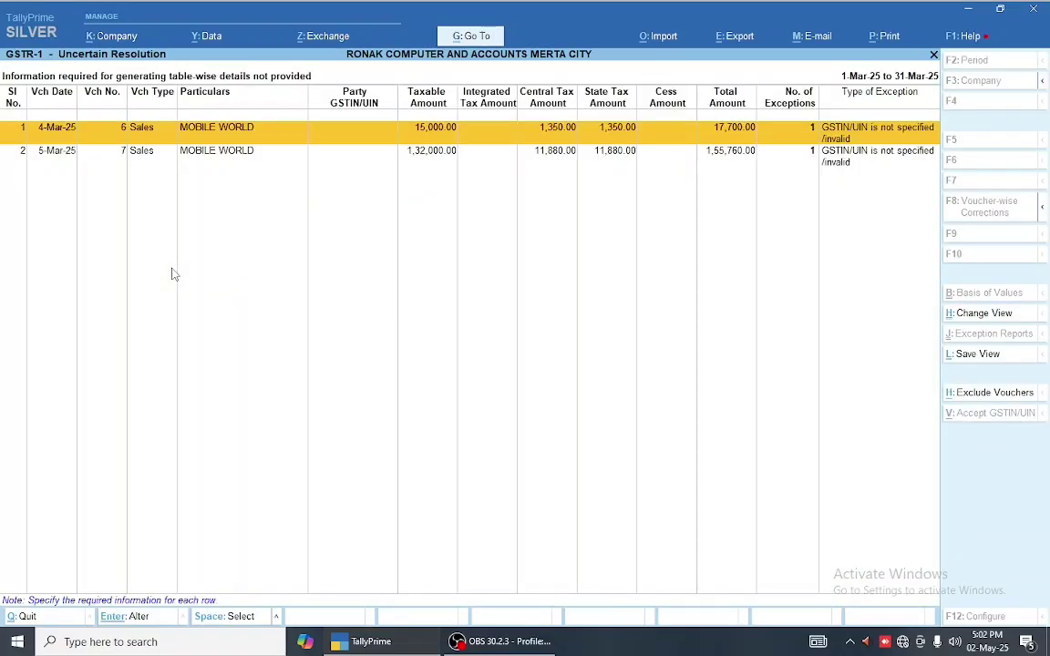
# - Set the MOBILE WORLD party ledger on sales voucher 6 to Unregistered and save
pyautogui.press('Return')
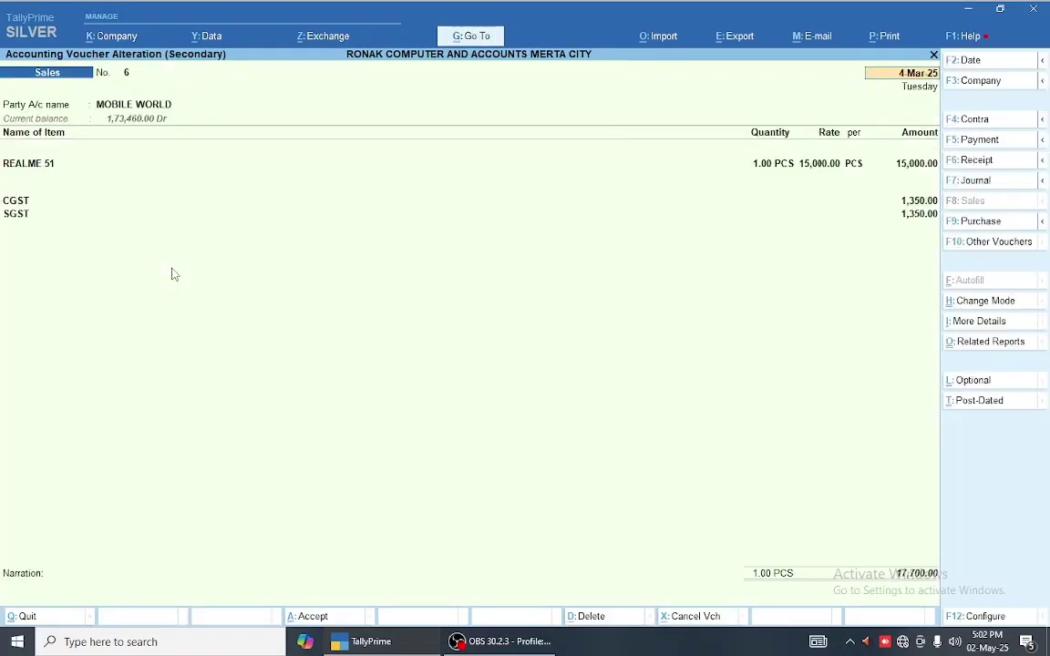
pyautogui.hotkey('ctrl', 'Return')
pyautogui.press('Return')
pyautogui.press('Return')
pyautogui.press('Return')
pyautogui.press('Return')
pyautogui.press('Return')
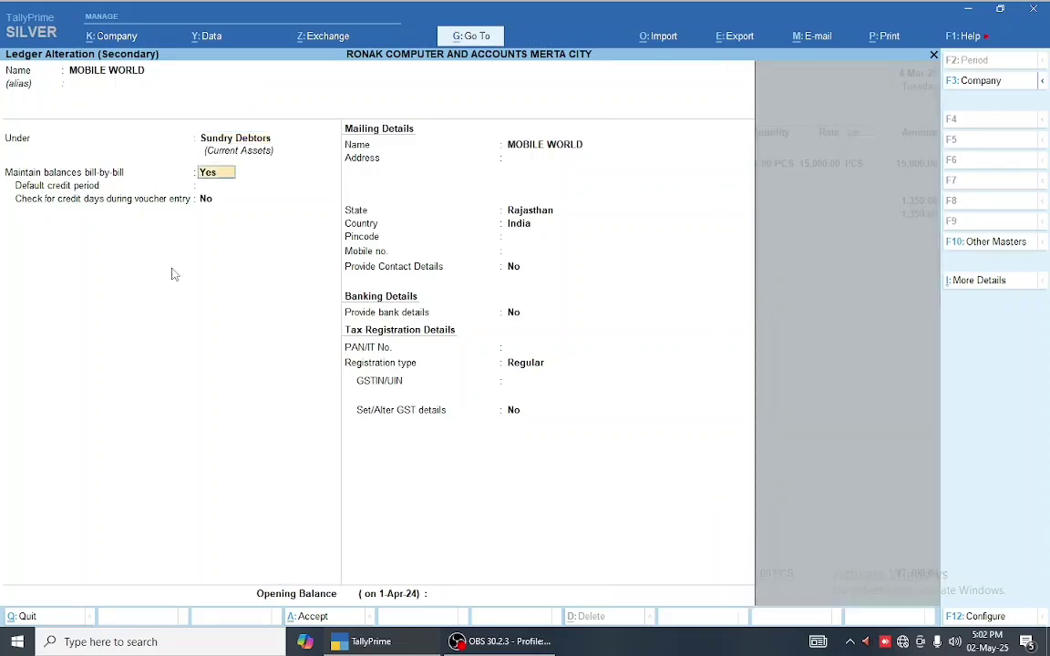
pyautogui.press('Return')
pyautogui.press('Return')
pyautogui.press('Return')
pyautogui.press('Return')
pyautogui.press('Return')
pyautogui.press('Return')
pyautogui.press('Return')
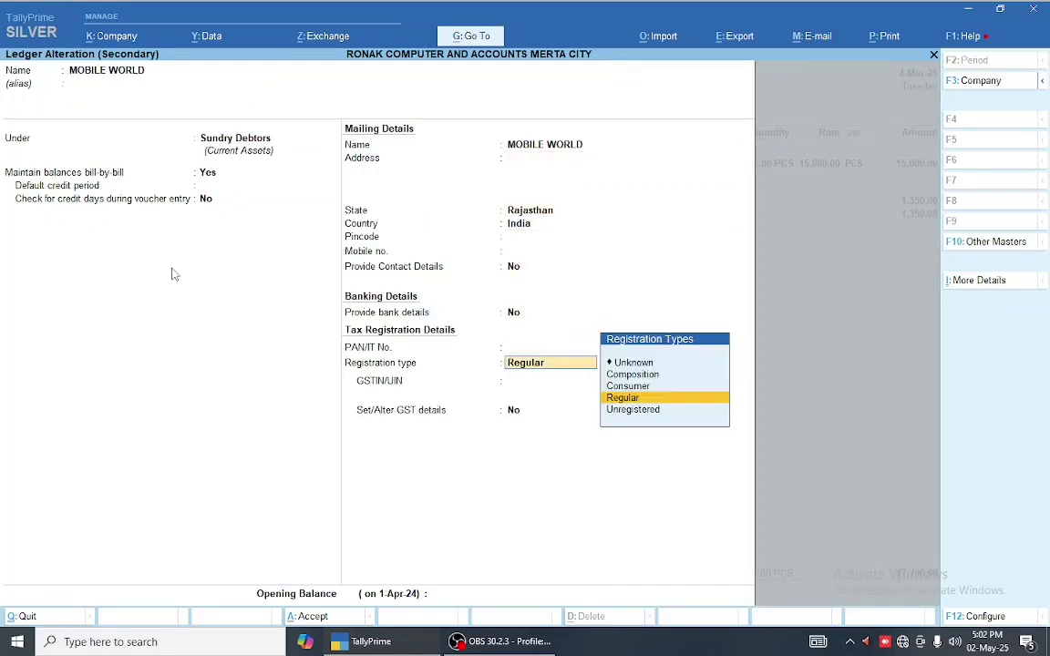
pyautogui.press('Down')
pyautogui.press('Return')
pyautogui.press('Return')
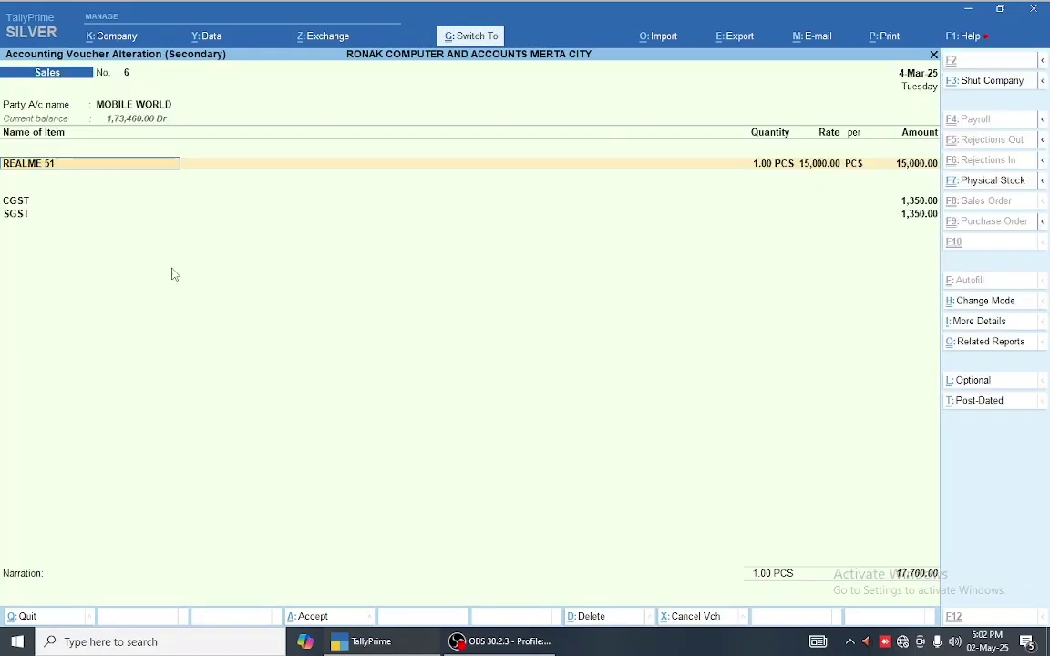
pyautogui.hotkey('ctrl', 'a')
pyautogui.press('Escape')
# - Review the uncertain RONAK, SHARMA COMPANY and MOBILE WORLD vouchers and their exception types
pyautogui.press('Down')
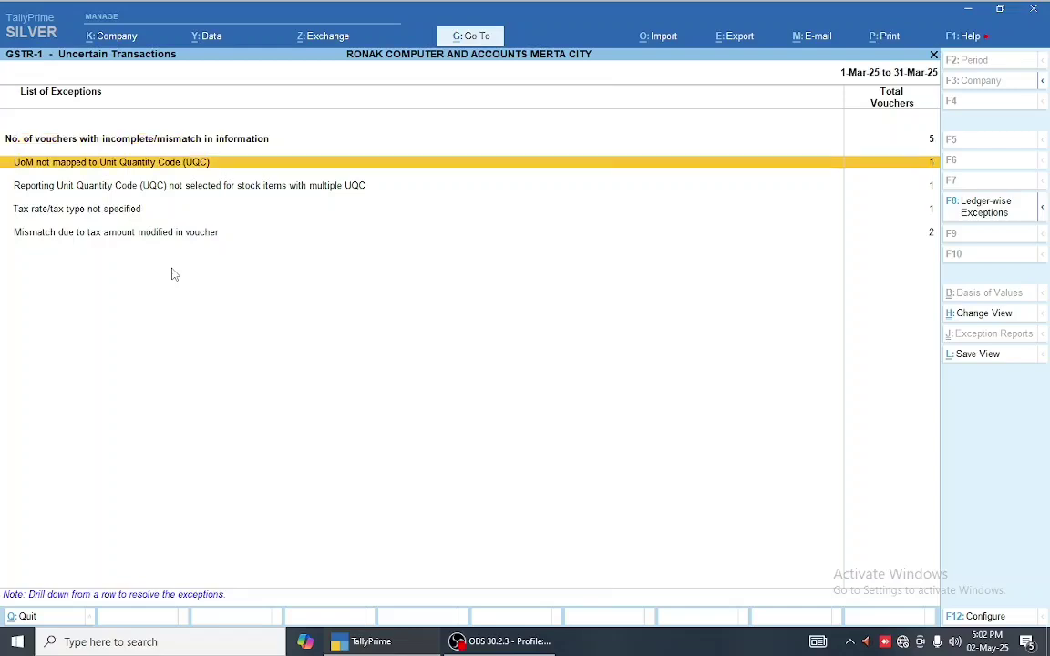
pyautogui.press('Up')
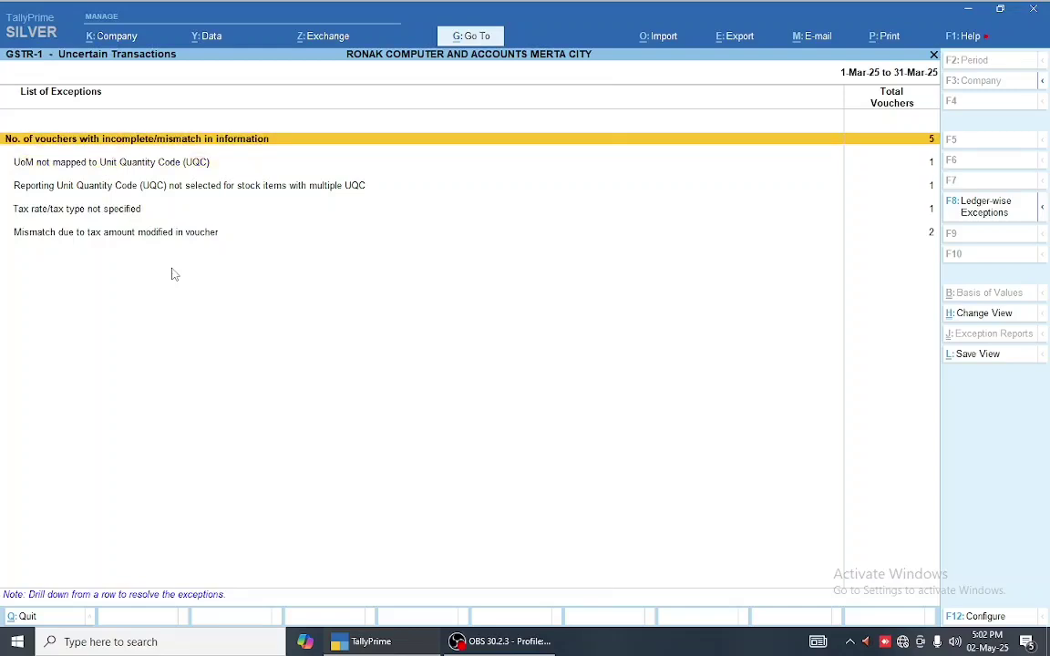
pyautogui.press('Return')
pyautogui.press('Down')
pyautogui.press('Down')
pyautogui.press('Down')
pyautogui.press('Down')
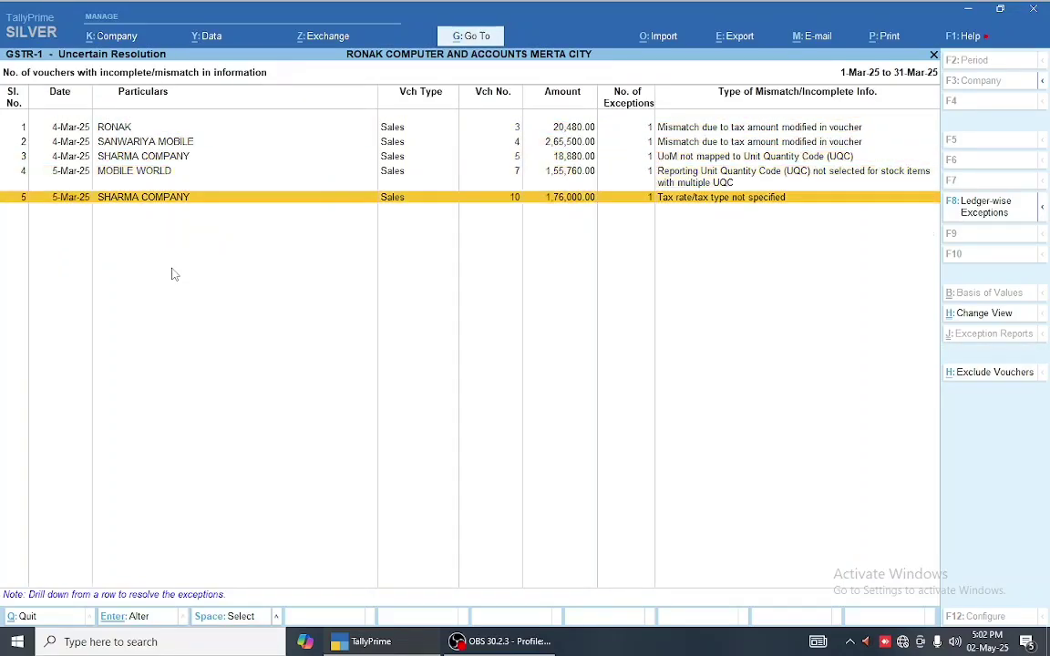
pyautogui.press('Up')
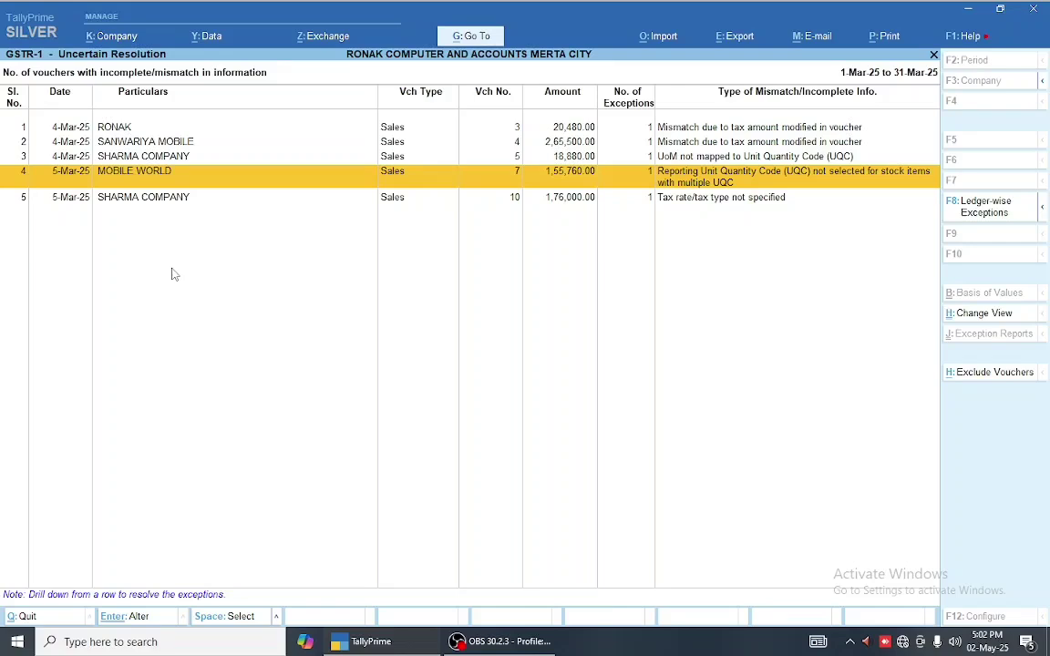
pyautogui.press('Up')
pyautogui.press('Up')
pyautogui.press('Up')
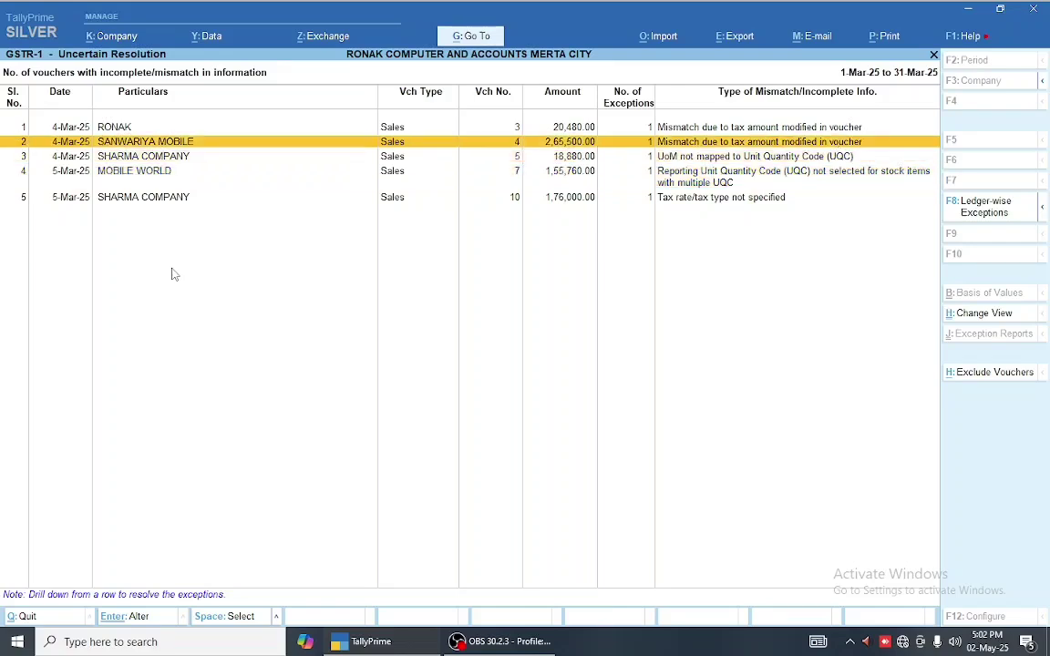
pyautogui.press('Down')
pyautogui.press('Down')
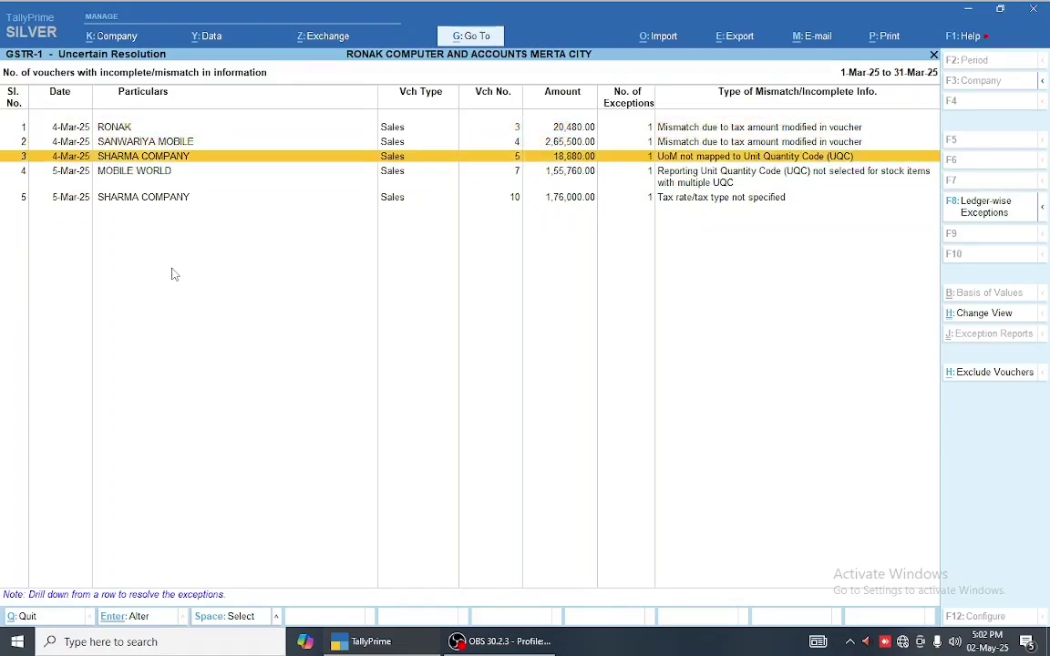
pyautogui.press('Up')
pyautogui.press('Up')
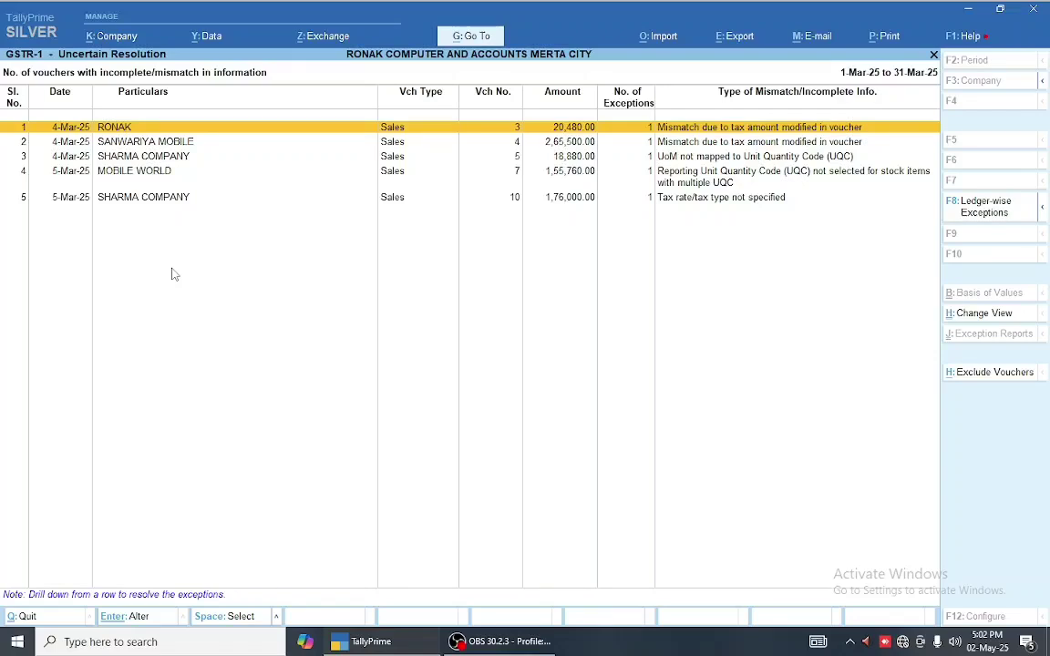
pyautogui.press('Down')
pyautogui.press('Down')
pyautogui.press('Up')
pyautogui.press('Up')
pyautogui.press('Down')
pyautogui.press('Down')
pyautogui.press('Down')
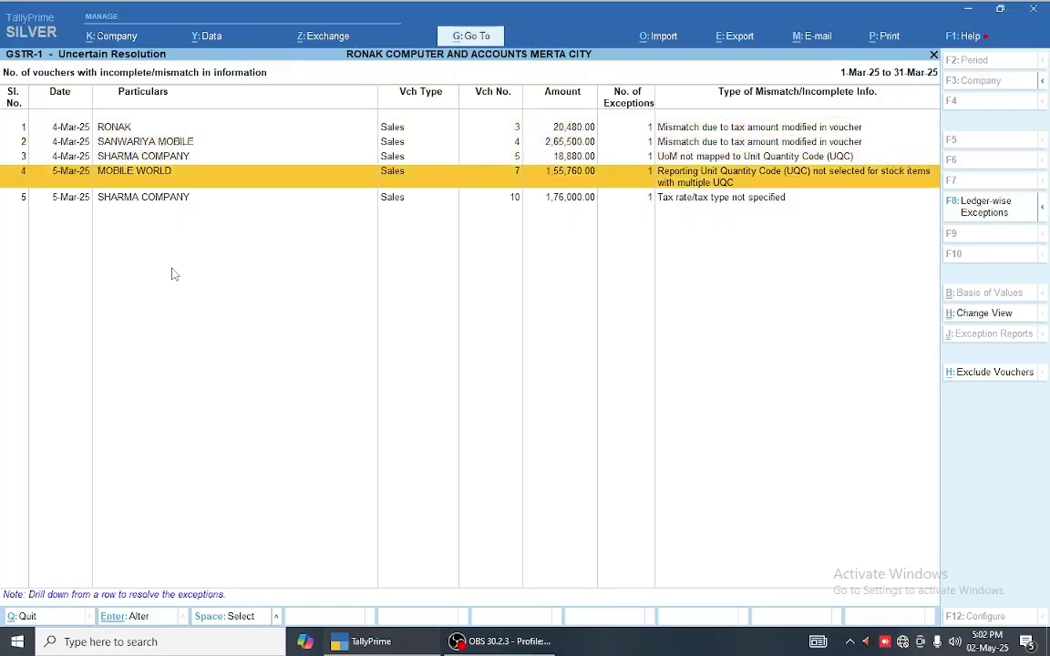
pyautogui.press('Up')
pyautogui.press('Escape')
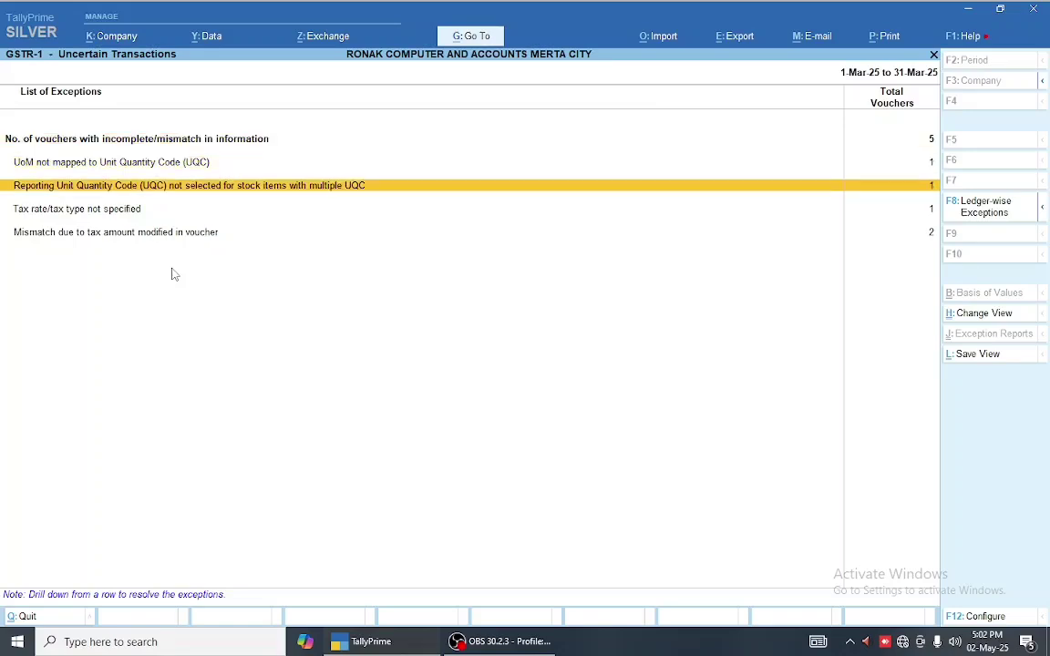
# - Reopen the five-voucher list, then step through the exception types up to UoM not mapped
pyautogui.press('Down')
pyautogui.press('Down')
pyautogui.press('Up')
pyautogui.press('Up')
pyautogui.press('Up')
pyautogui.press('Up')
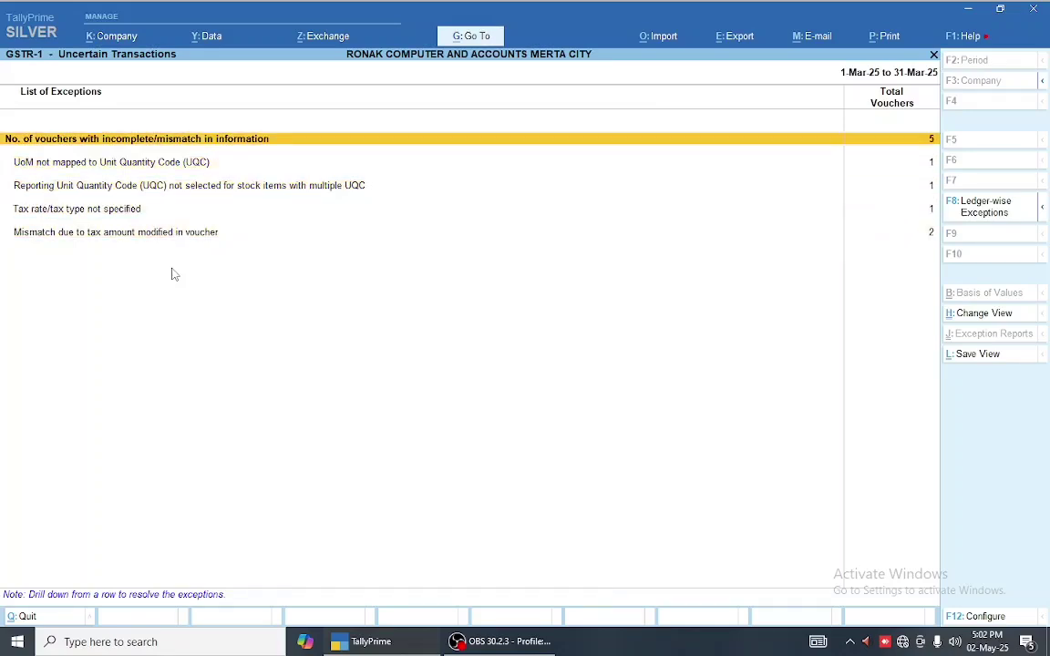
pyautogui.press('Return')
pyautogui.press('Down')
pyautogui.press('Down')
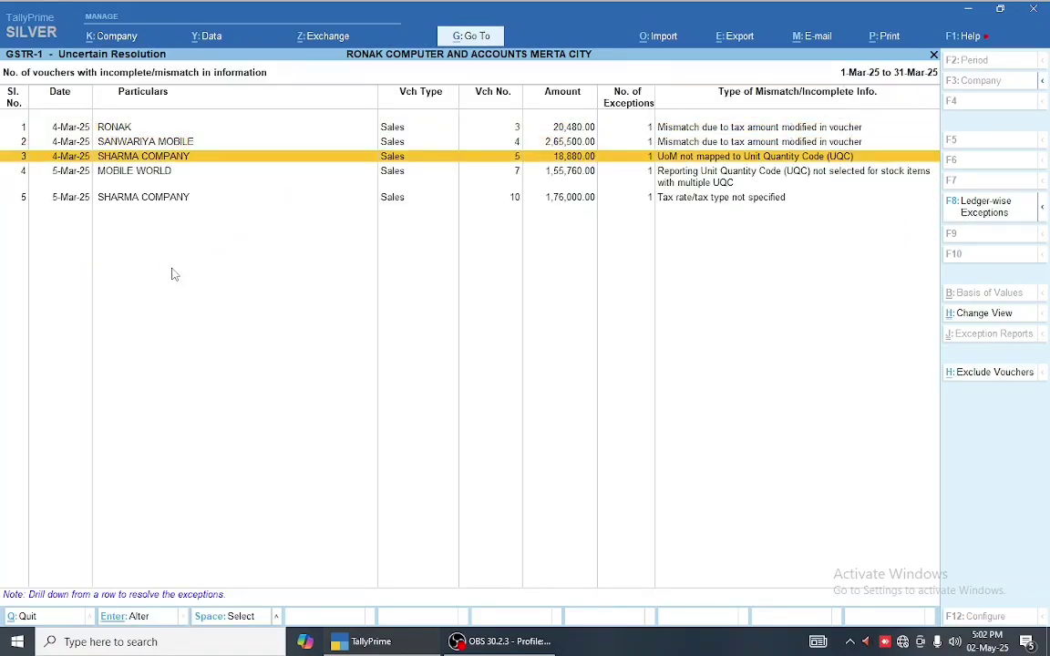
pyautogui.press('Escape')
pyautogui.press('Down')
pyautogui.press('Down')
pyautogui.press('Down')
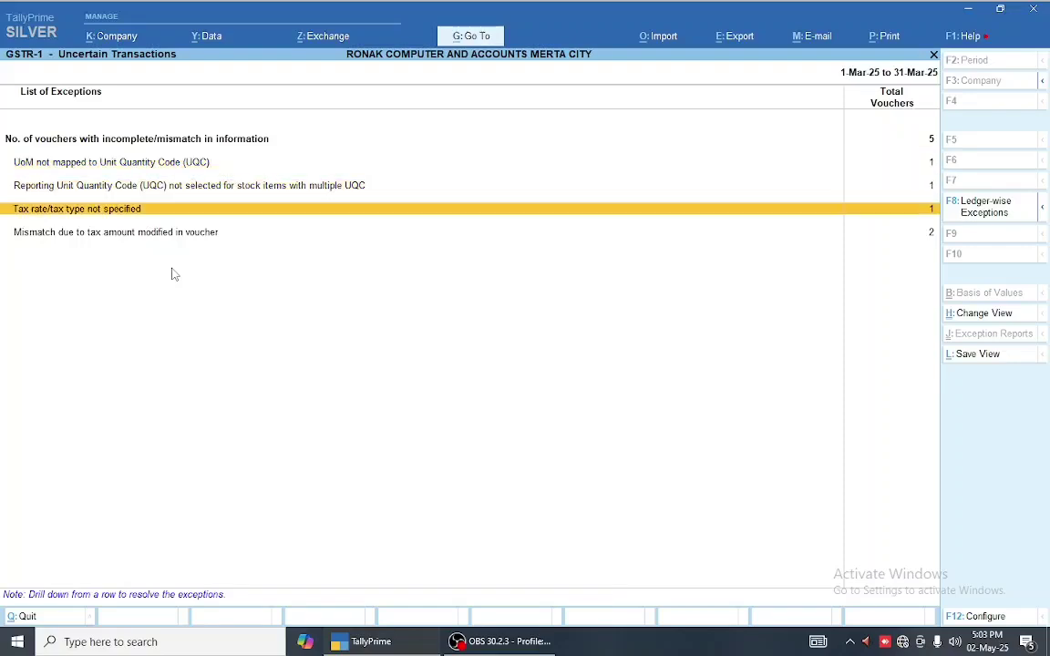
pyautogui.press('Down')
pyautogui.press('Up')
pyautogui.press('Up')
pyautogui.press('Up')
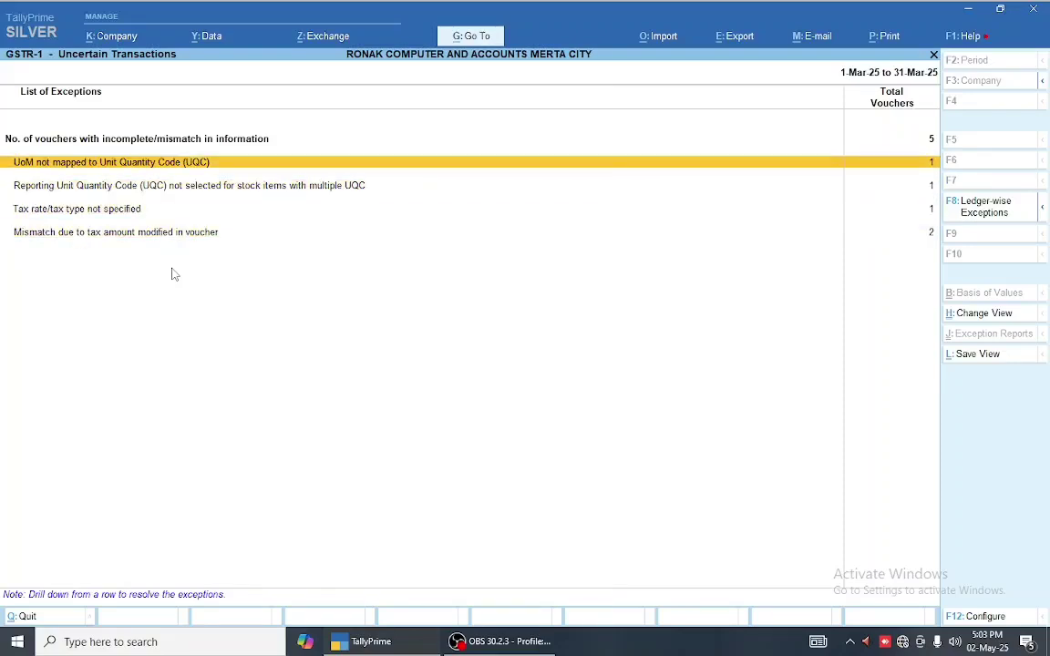
pyautogui.press('Up')
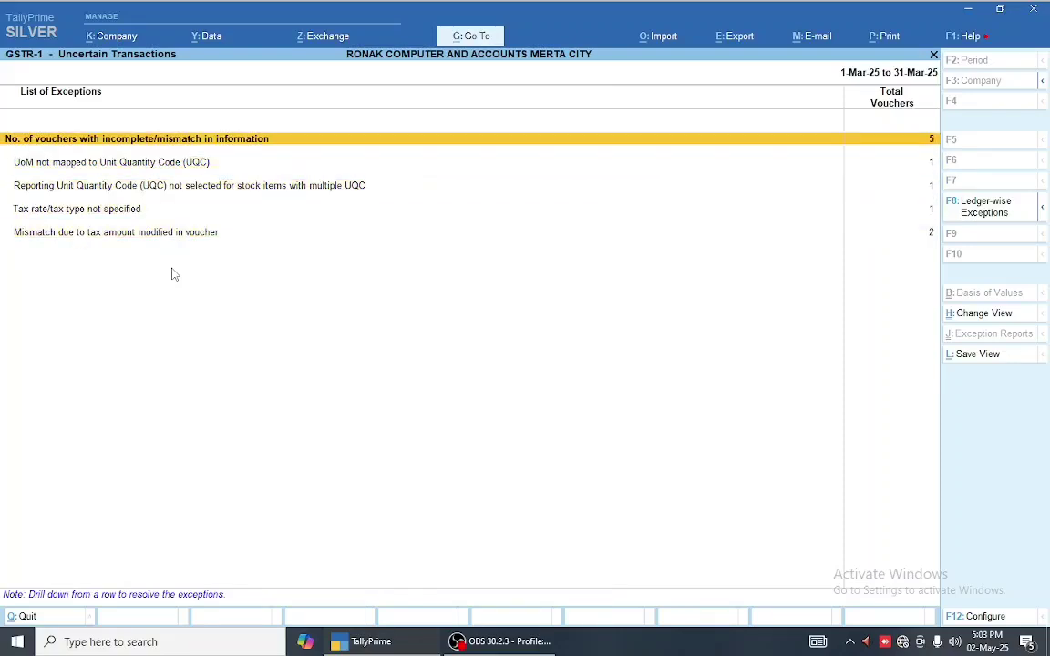
# - Check the unit UT under the 'UoM not mapped to UQC' exception without changing it
pyautogui.press('Return')
pyautogui.press('Escape')
pyautogui.press('Down')
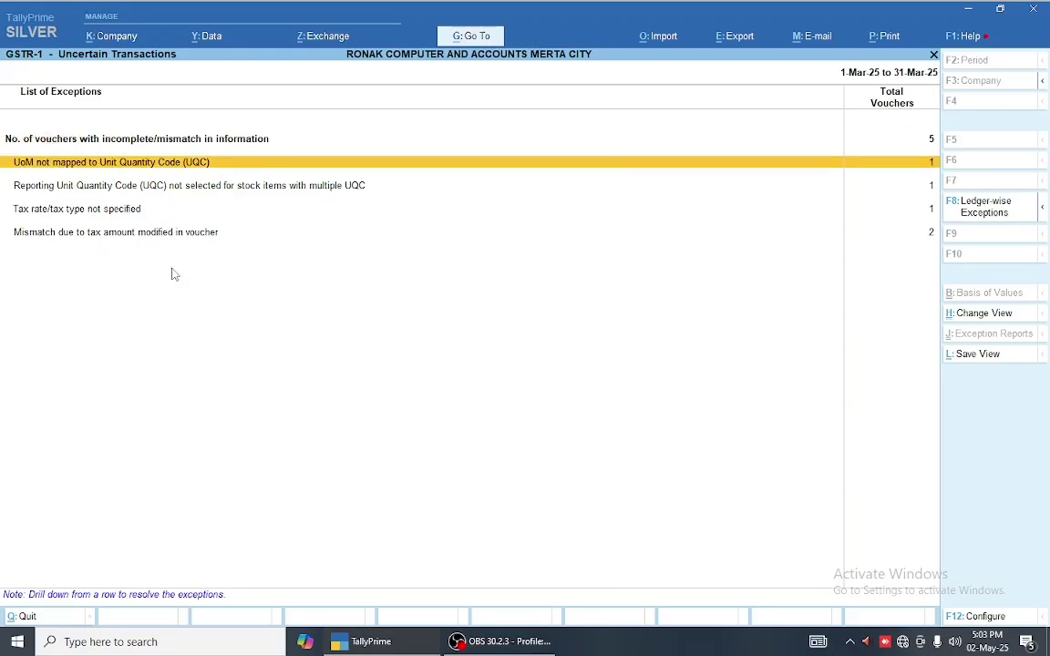
pyautogui.press('Return')
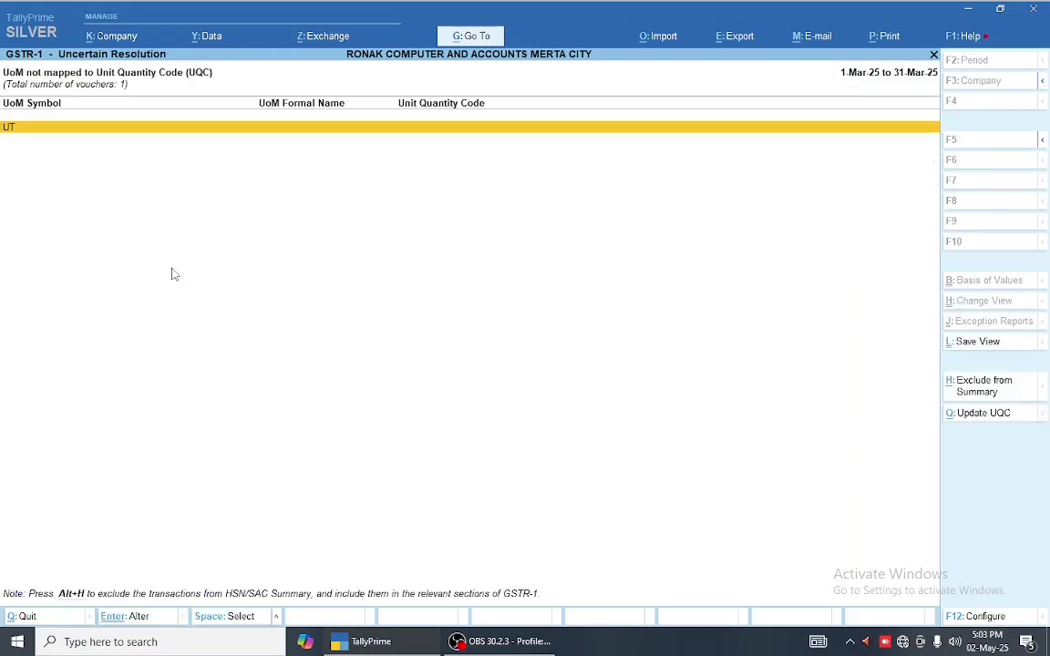
pyautogui.hotkey('ctrl', 'Return')
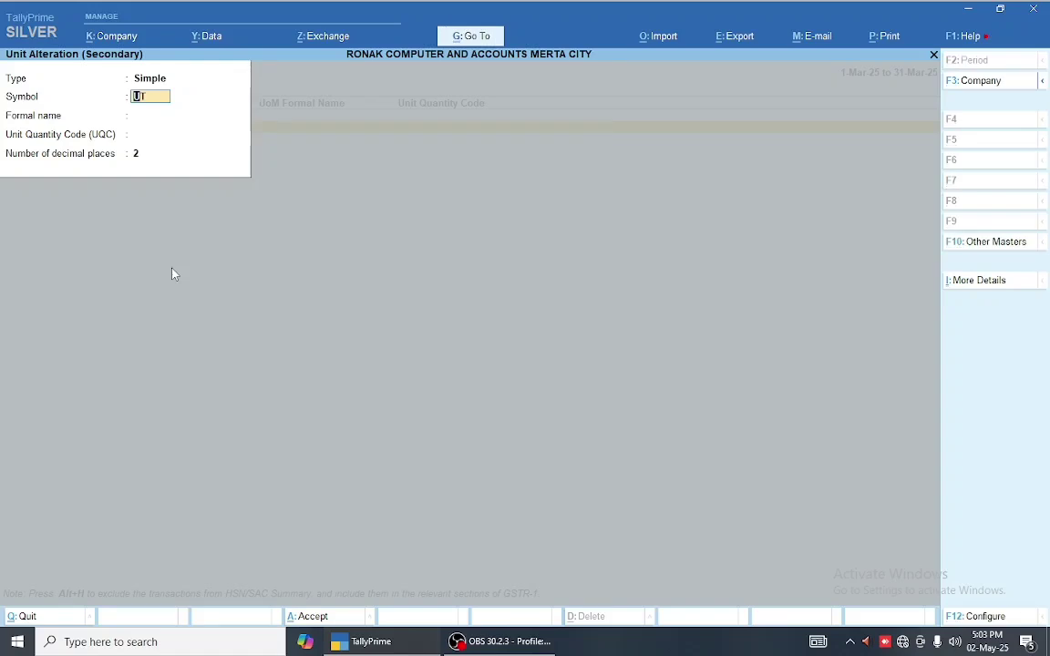
pyautogui.press('Escape')
pyautogui.press('Escape')
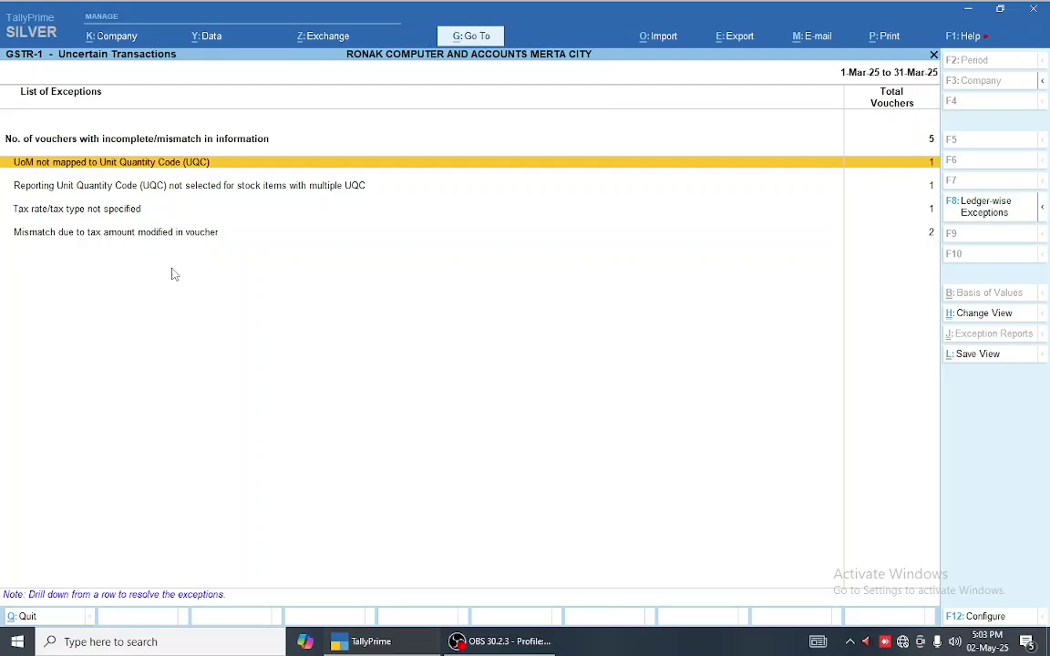
# - Browse the five uncertain vouchers and exception types, selecting SHARMA COMPANY's voucher
pyautogui.press('Up')
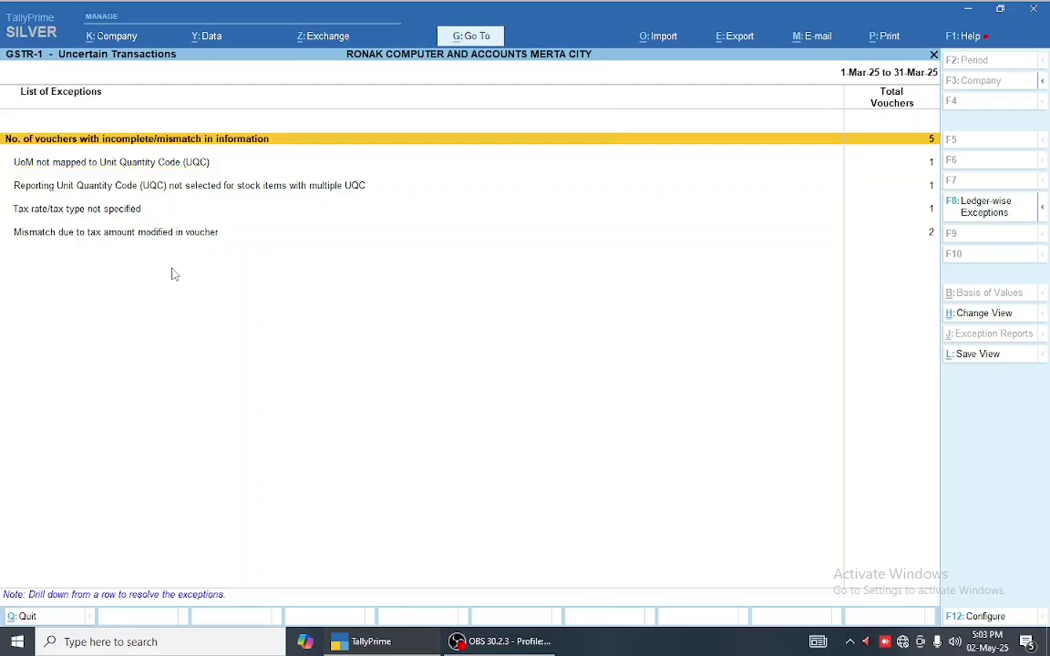
pyautogui.press('Return')
pyautogui.press('Down')
pyautogui.press('Down')
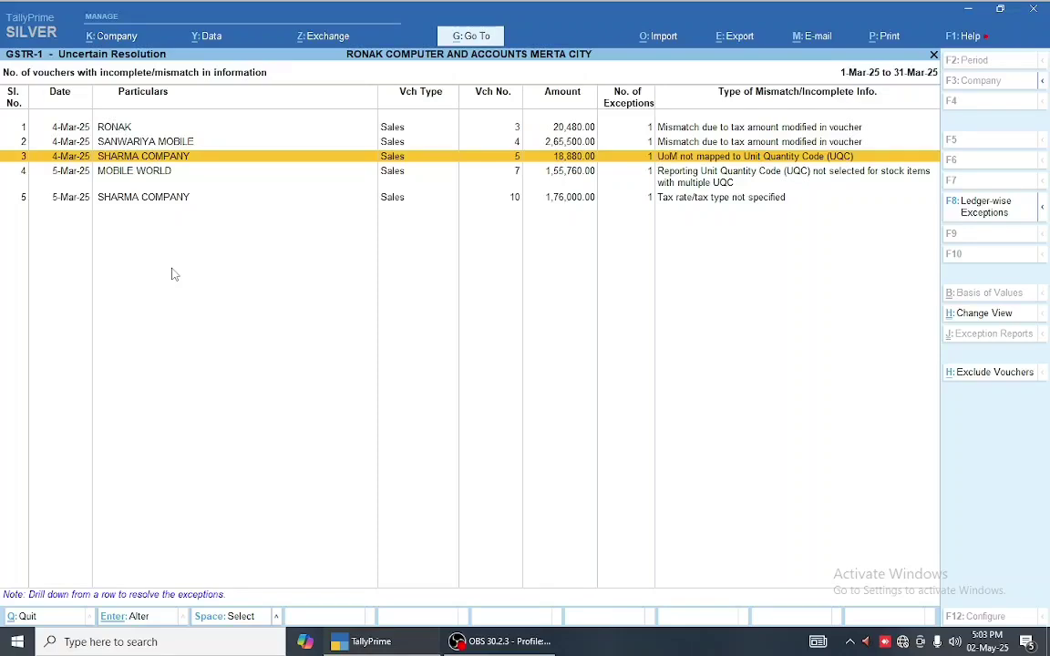
pyautogui.press('Escape')
pyautogui.press('Down')
pyautogui.press('Down')
pyautogui.press('Down')
pyautogui.press('Down')
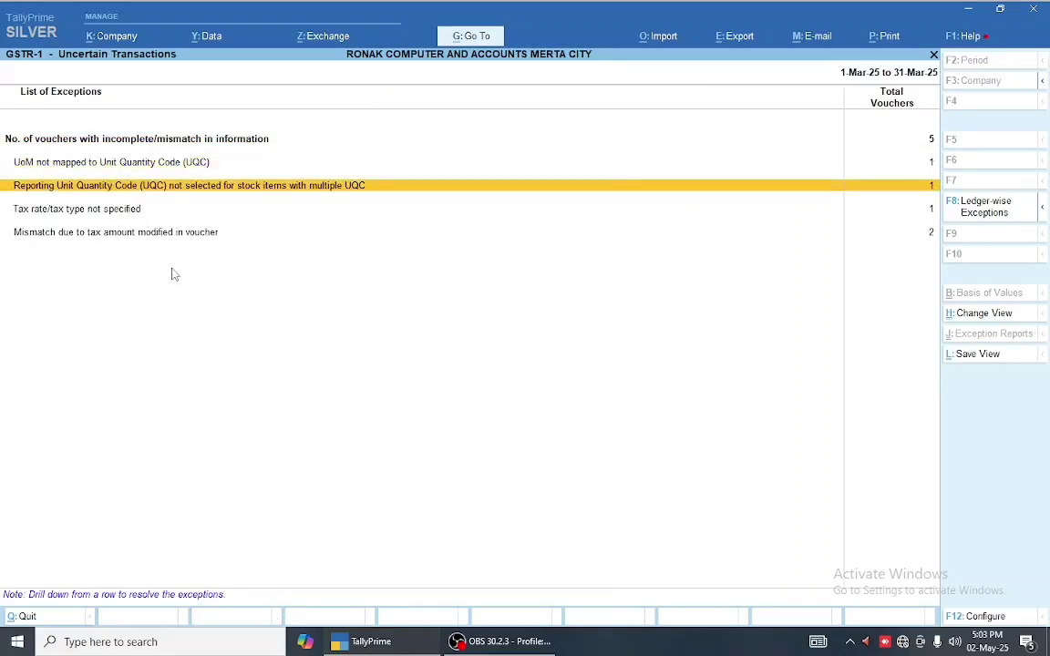
pyautogui.press('Up')
pyautogui.press('Up')
pyautogui.press('Up')
pyautogui.press('Up')
pyautogui.press('Down')
pyautogui.press('Down')
pyautogui.press('Up')
pyautogui.press('Up')
pyautogui.press('Return')
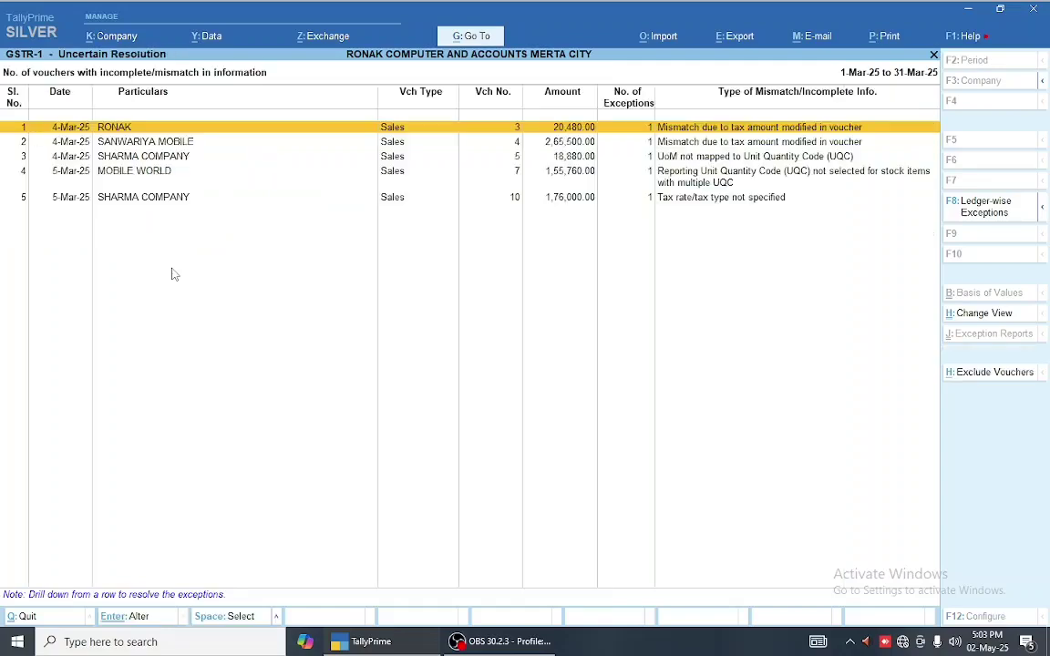
pyautogui.press('Down')
pyautogui.press('Down')
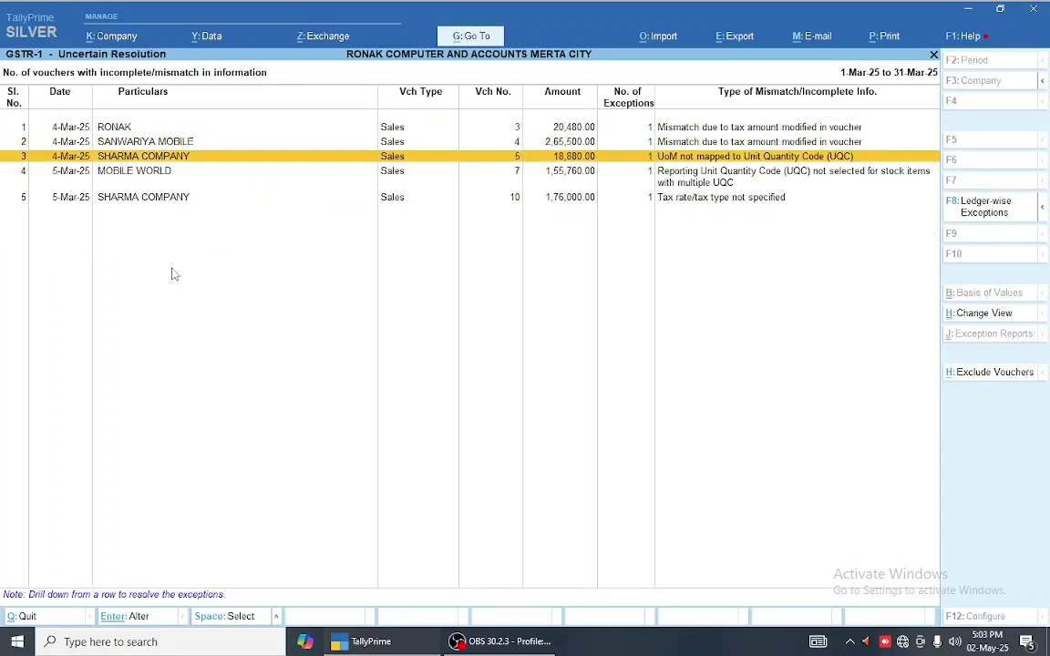
# - Try UNT-UNITS in SHARMA COMPANY's UQC resolution, then quit without saving
pyautogui.press('Return')
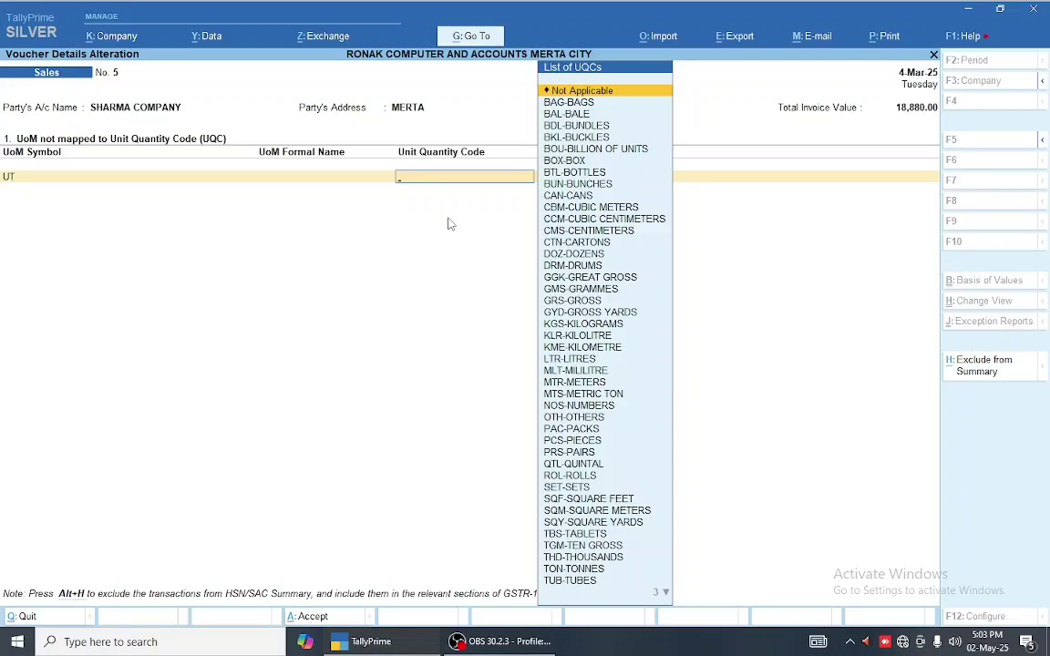
pyautogui.write('UN')
pyautogui.press('Return')
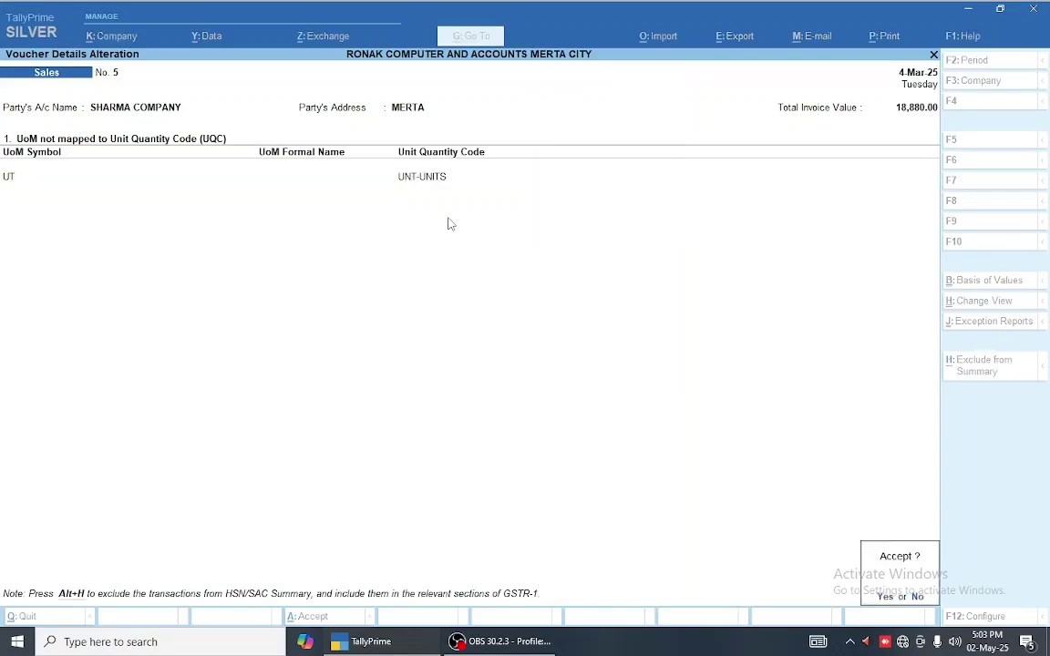
pyautogui.press('Escape')
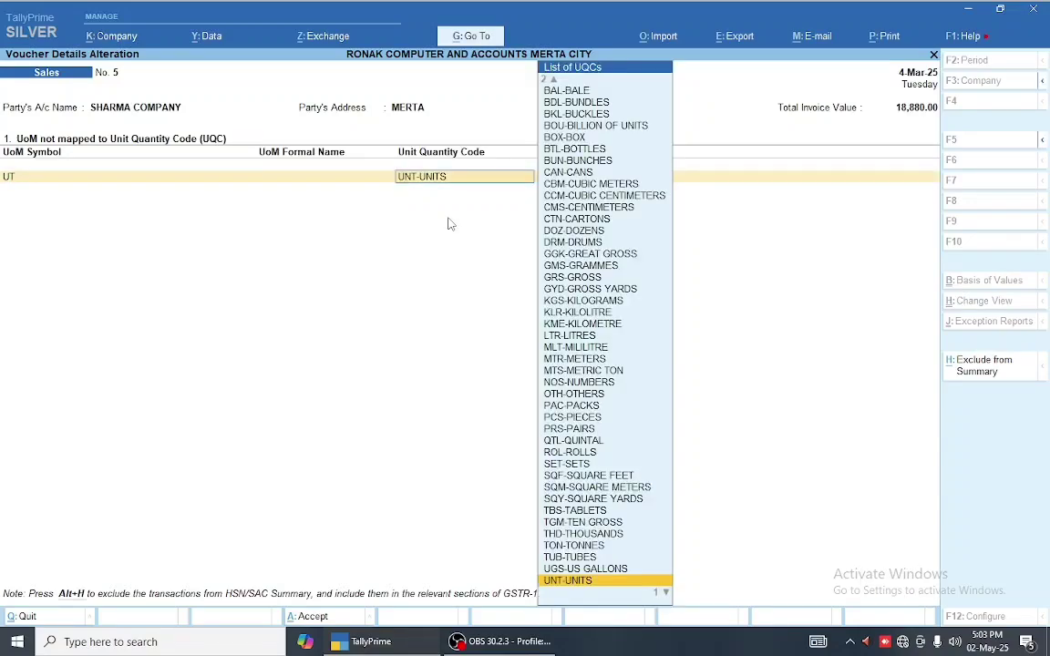
pyautogui.press('Escape')
pyautogui.press('Escape')
pyautogui.press('y')
pyautogui.press('Escape')
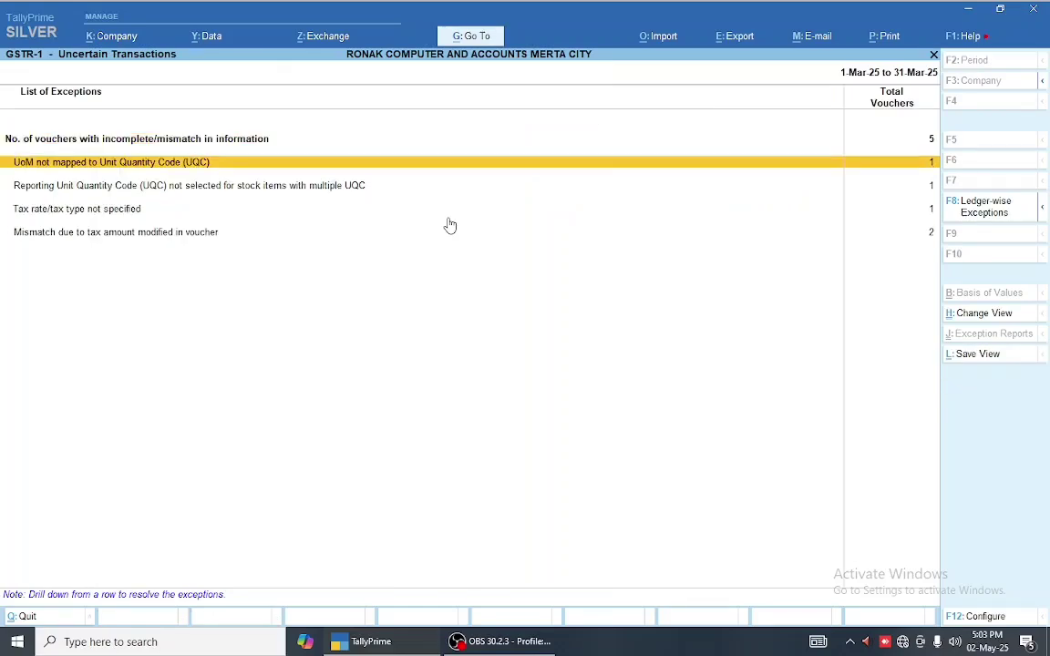
# - Alter unit UT from the UoM exception, setting its Unit Quantity Code to UNT-UNITS
pyautogui.press('Return')
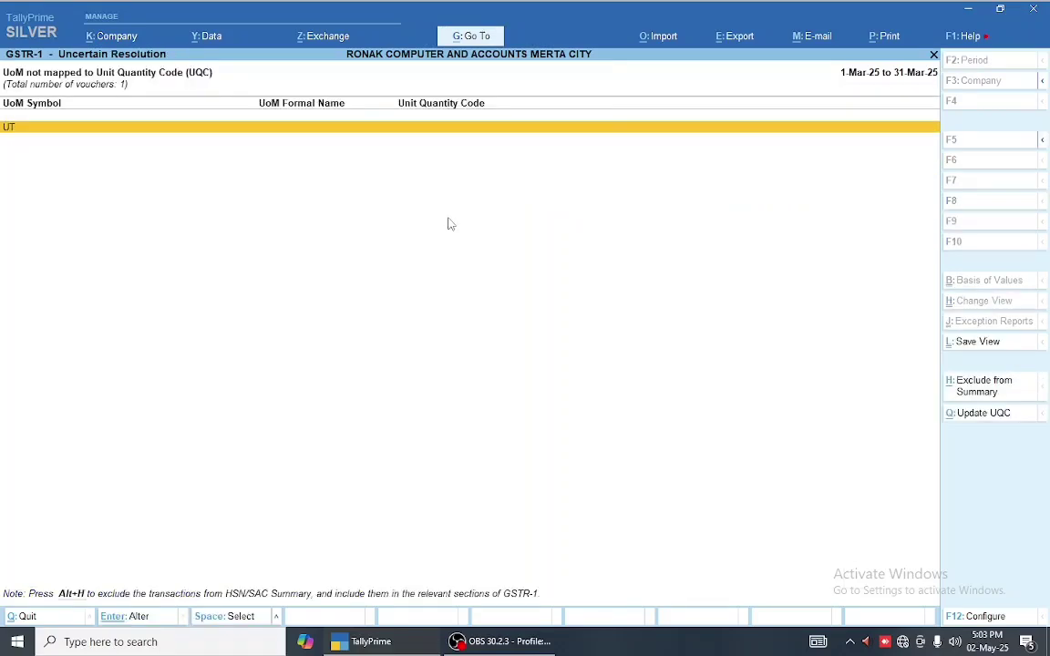
pyautogui.press('ctrl')
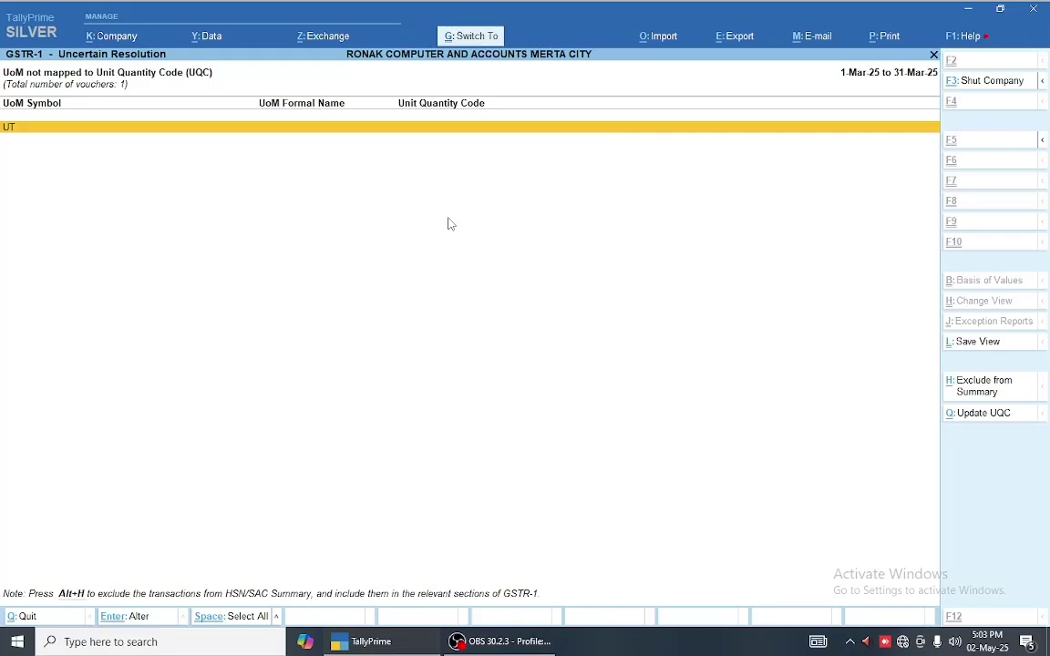
pyautogui.press('Return')
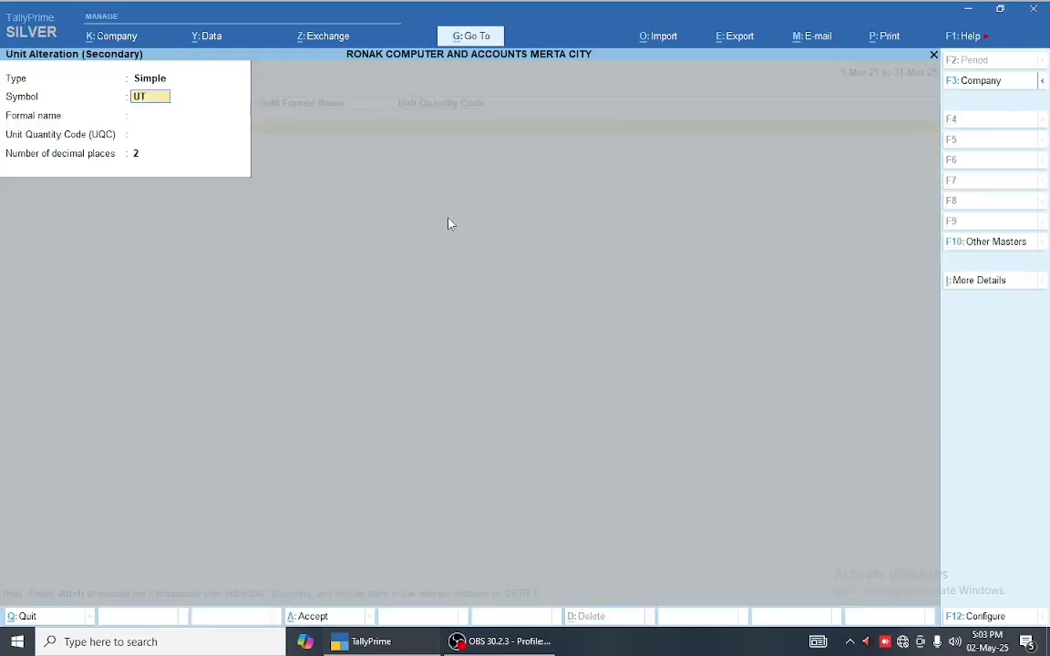
pyautogui.press('Return')
pyautogui.press('Return')
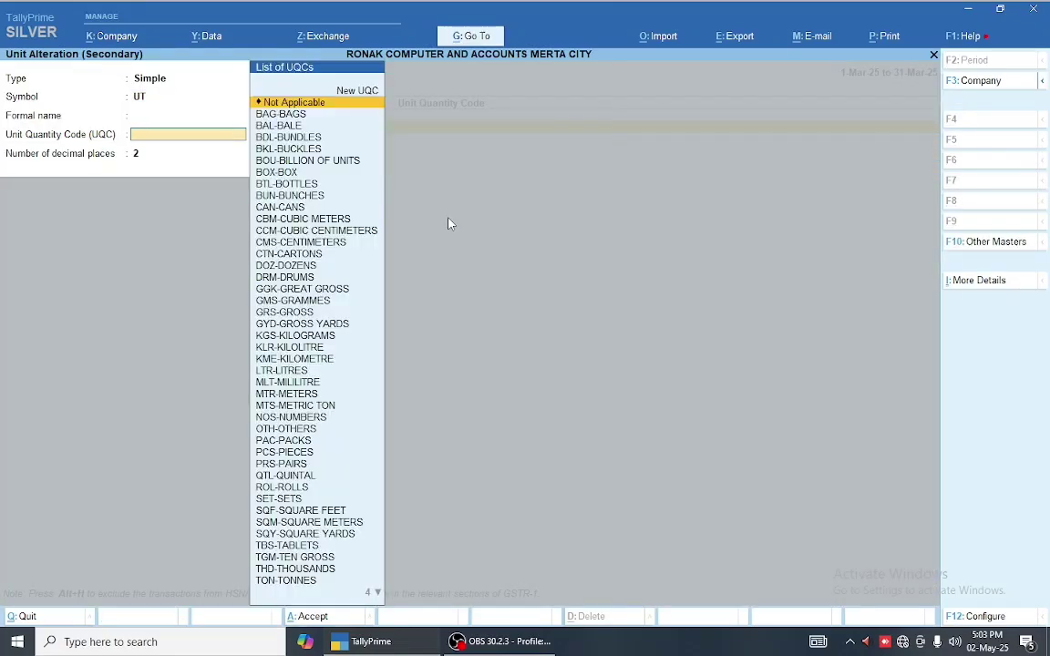
pyautogui.write('UNI')
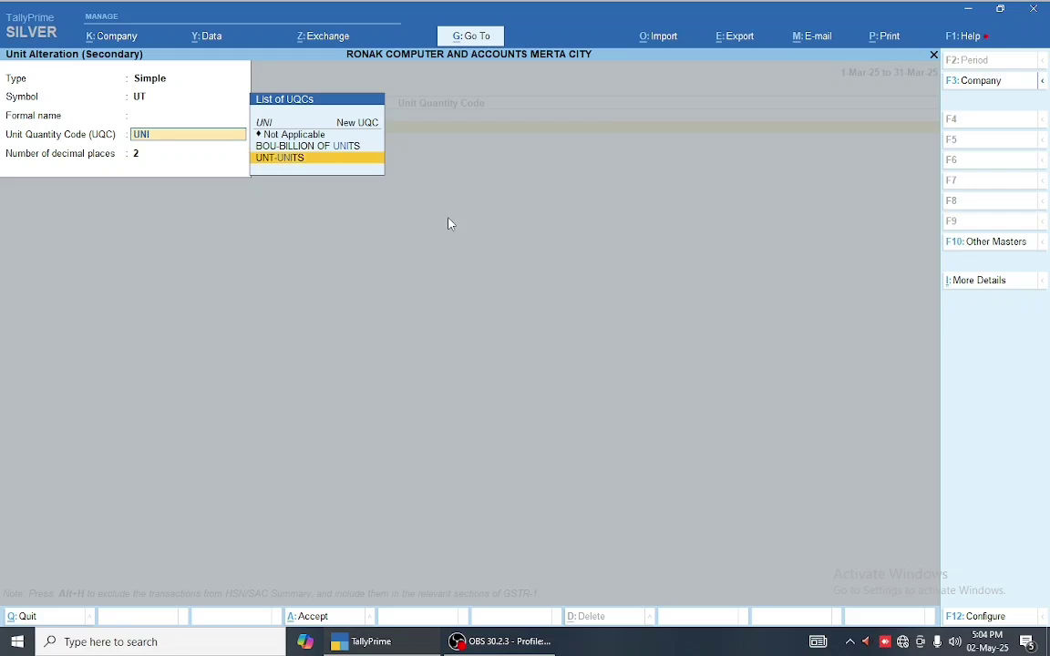
pyautogui.press('Return')
pyautogui.press('Return')
pyautogui.press('Return')
# - Save the UT unit and preview the Reporting UQC exception for stock items
pyautogui.press('Escape')
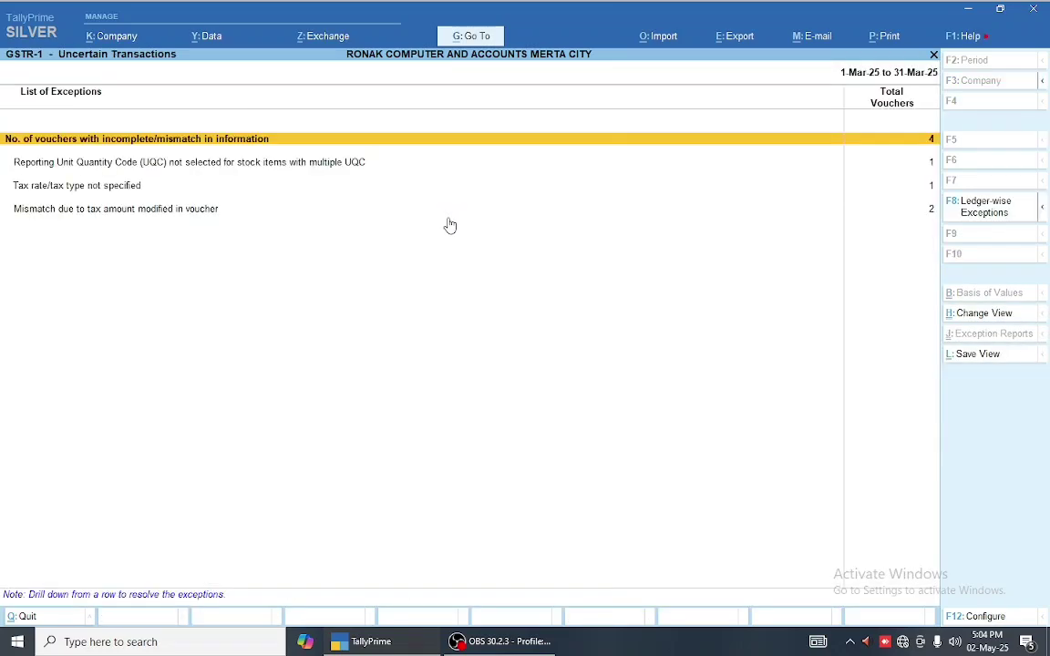
pyautogui.press('Down')
pyautogui.press('Down')
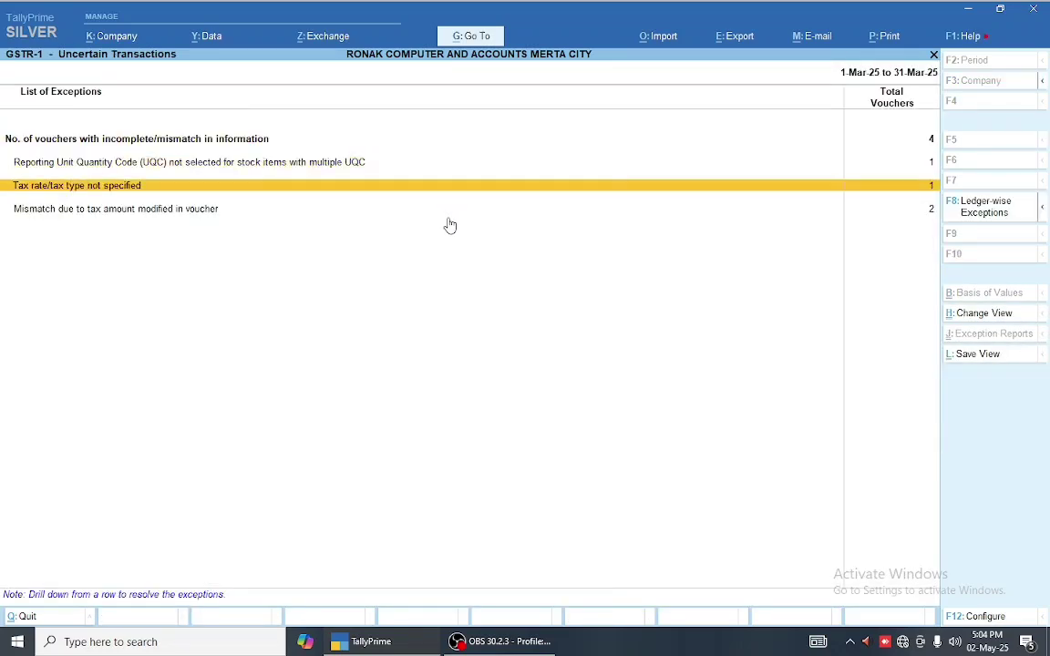
pyautogui.press('Up')
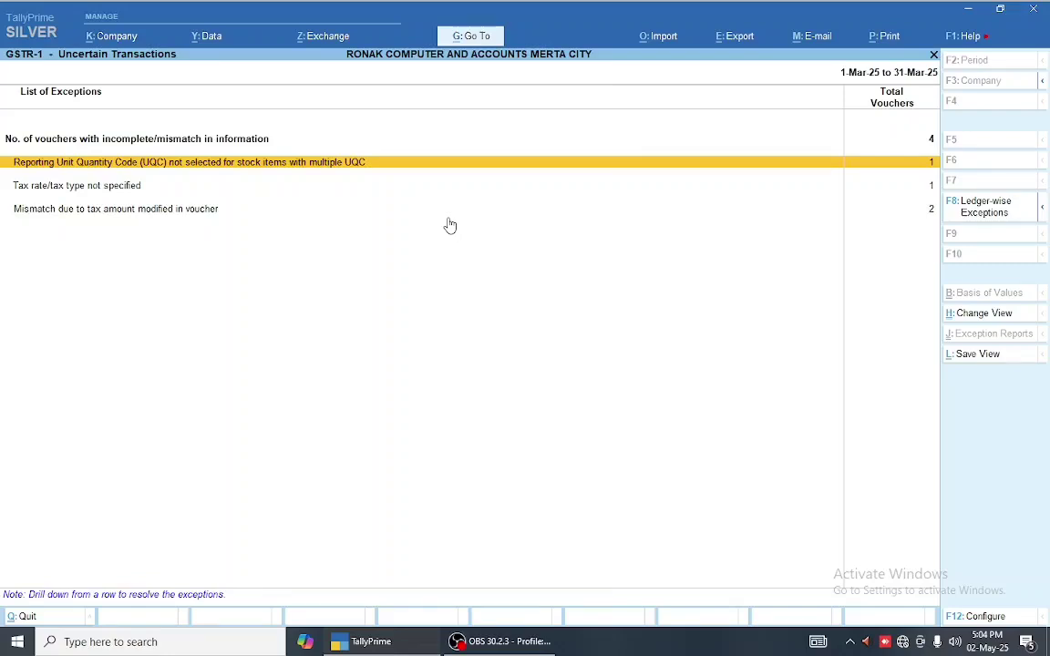
pyautogui.press('Return')
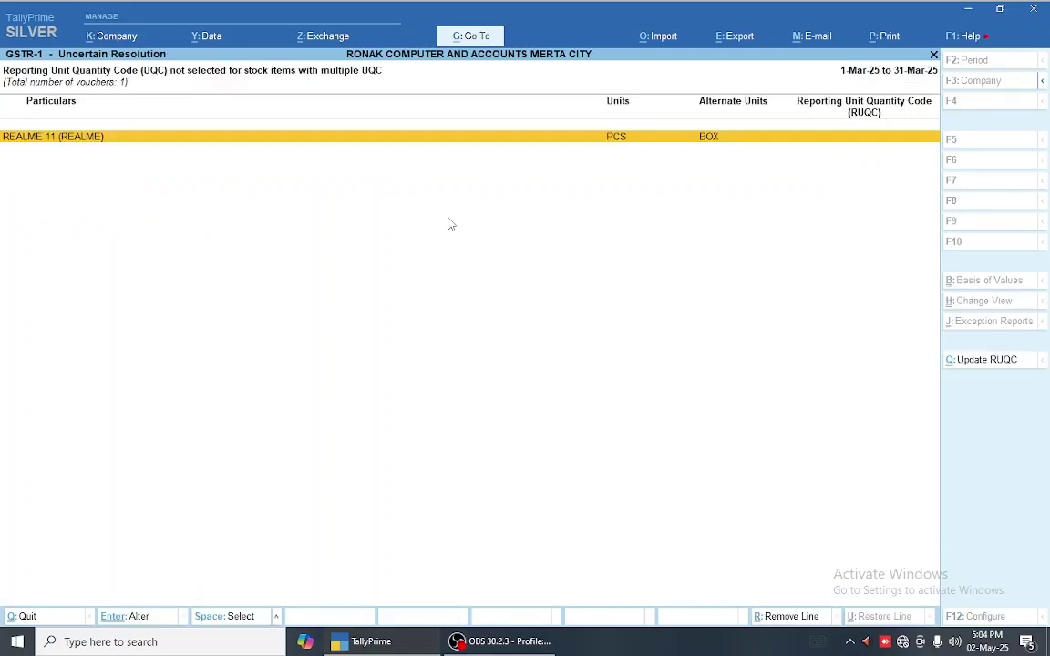
pyautogui.press('Escape')
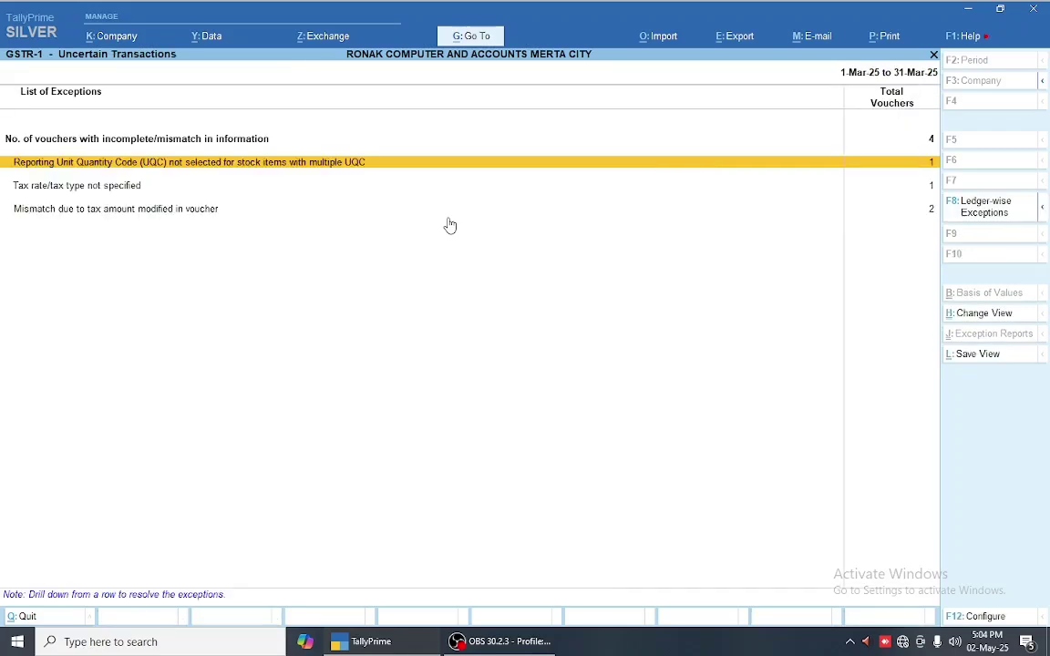
# - Inspect MOBILE WORLD's UQC details and sales voucher among four uncertain vouchers, leaving unsaved
pyautogui.press('Up')
pyautogui.press('Return')
pyautogui.press('Down')
pyautogui.press('Down')
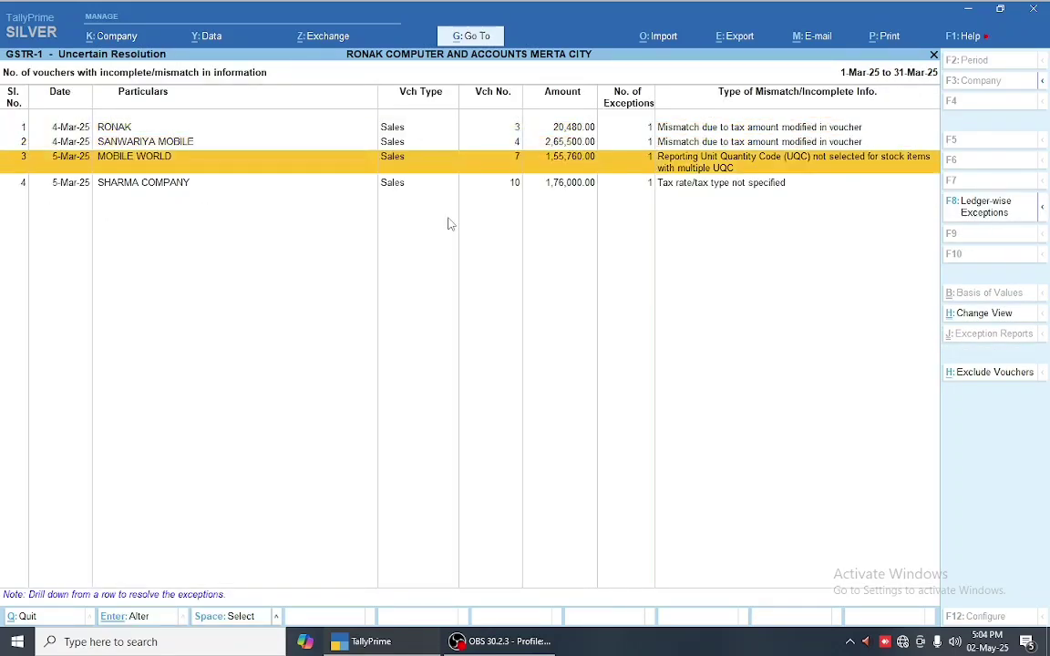
pyautogui.press('Return')
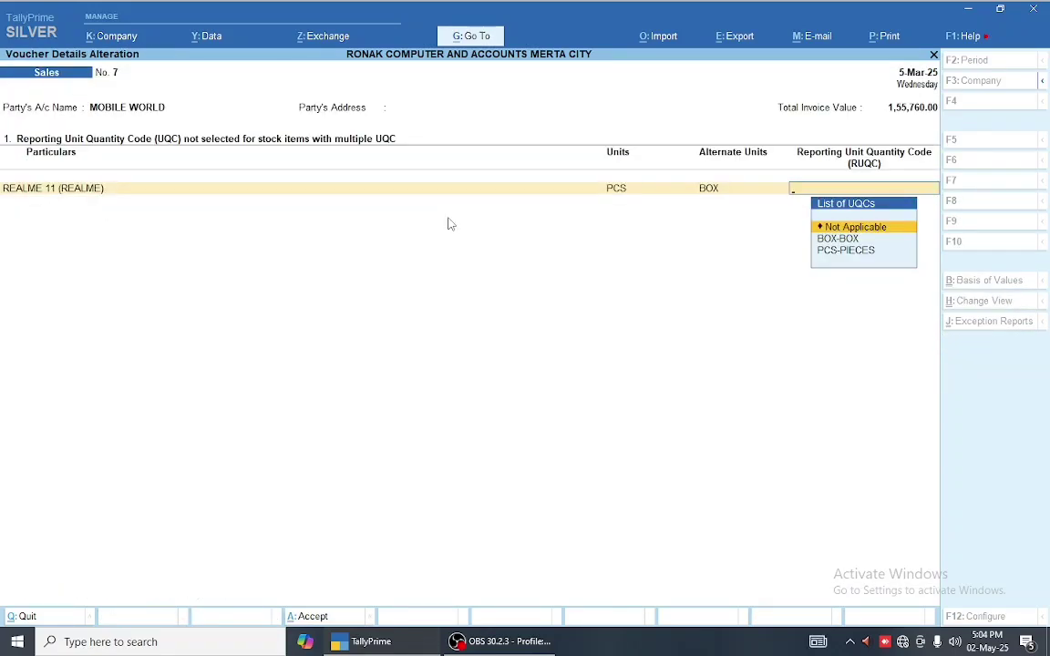
pyautogui.press('Escape')
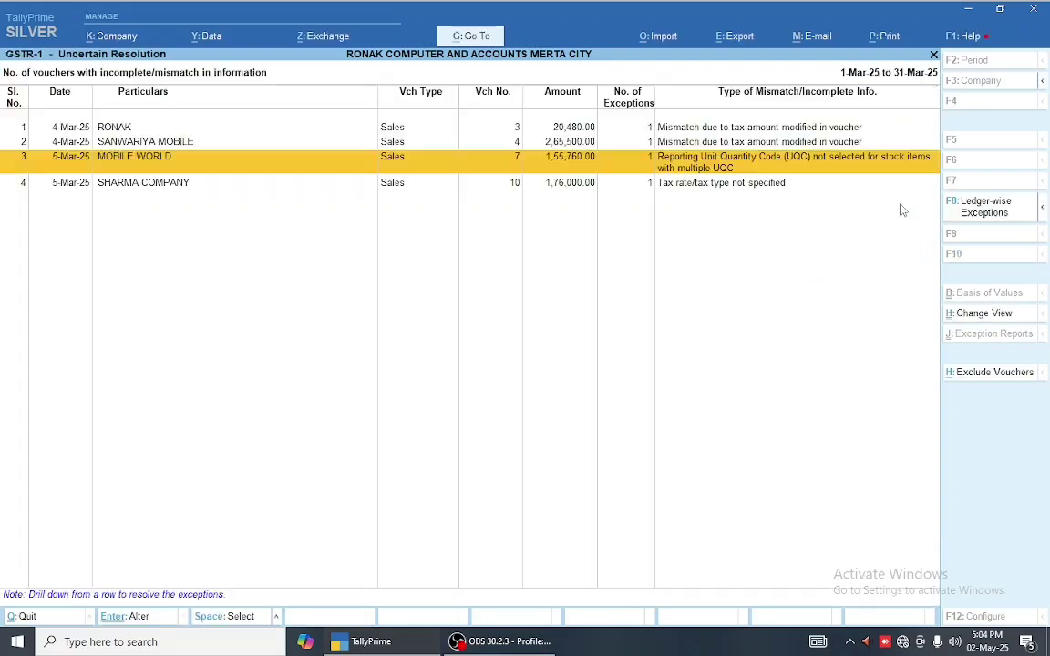
pyautogui.press('Escape')
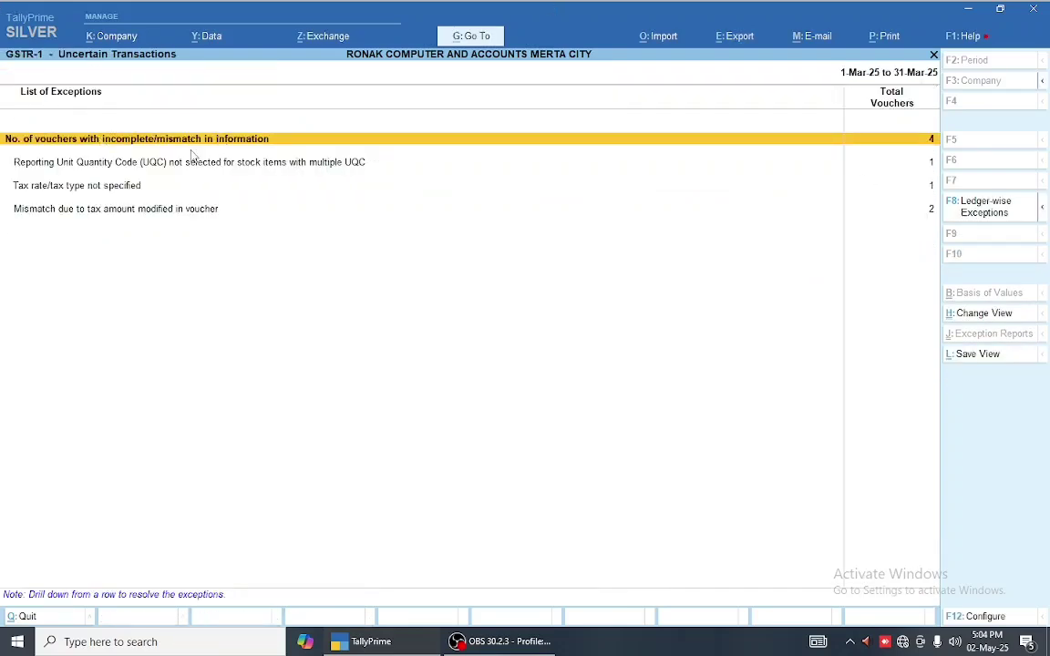
pyautogui.press('Return')
pyautogui.press('Down')
pyautogui.press('Down')
pyautogui.hotkey('ctrl', 'Return')
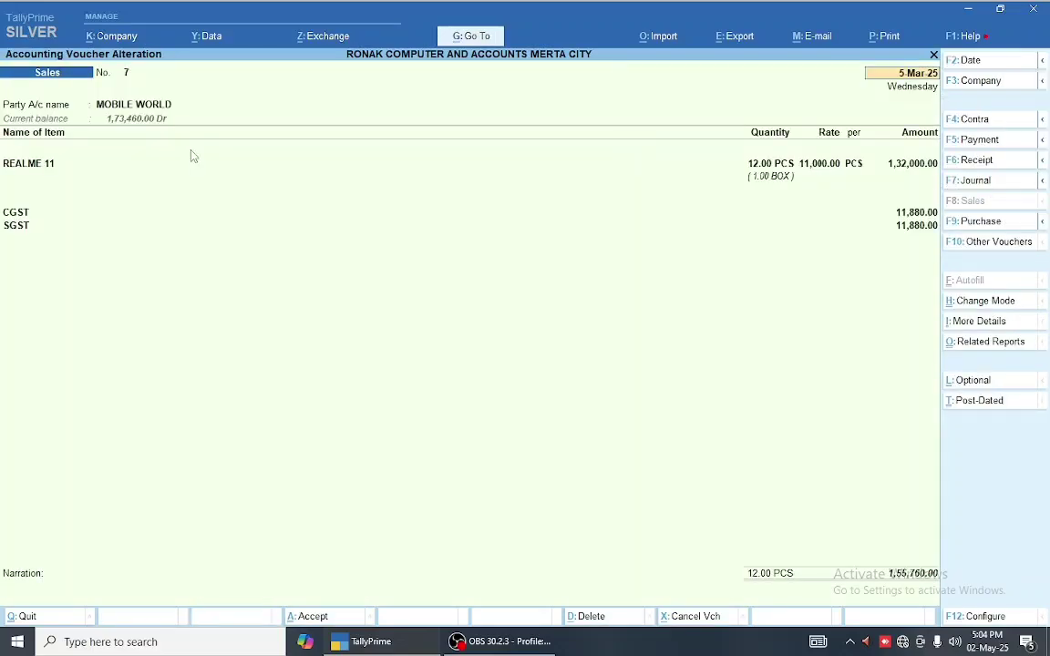
pyautogui.press('Escape')
pyautogui.press('y')
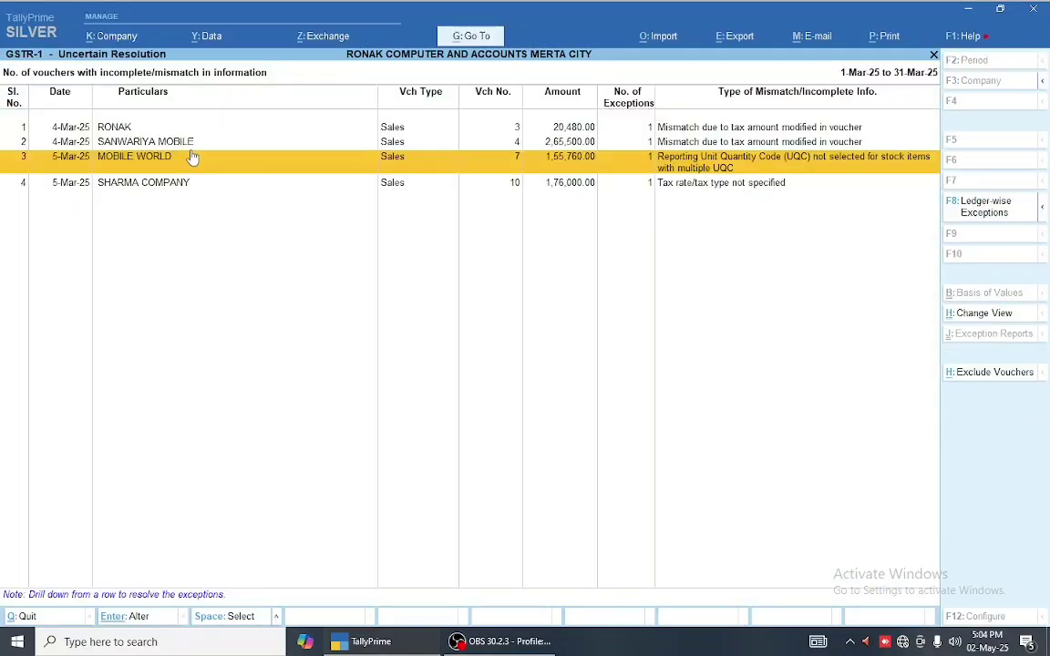
# - Recheck MOBILE WORLD's UQC details, then list stock items missing a reporting UQC
pyautogui.press('Return')
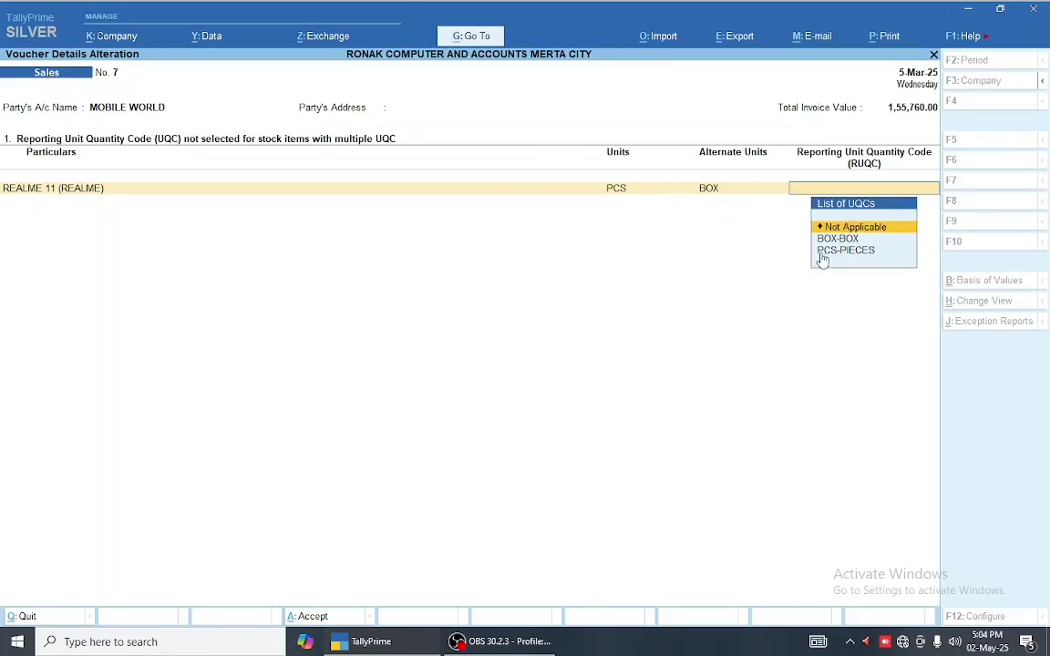
pyautogui.press('Escape')
pyautogui.press('Escape')
pyautogui.press('Escape')
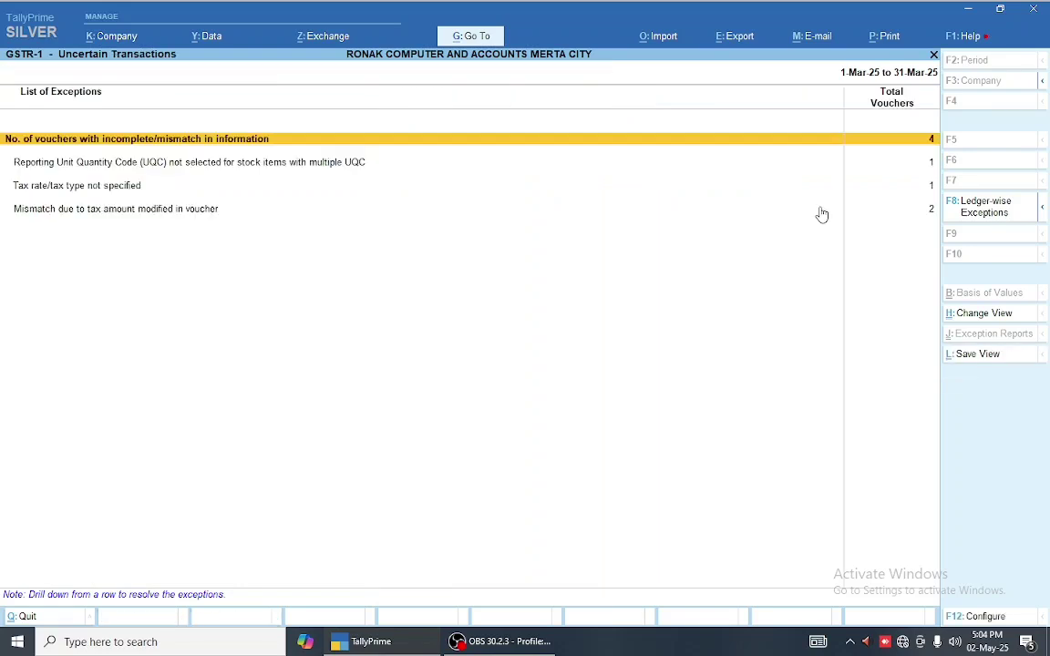
pyautogui.press('Down')
pyautogui.press('Down')
pyautogui.press('Down')
pyautogui.press('Up')
pyautogui.press('Up')
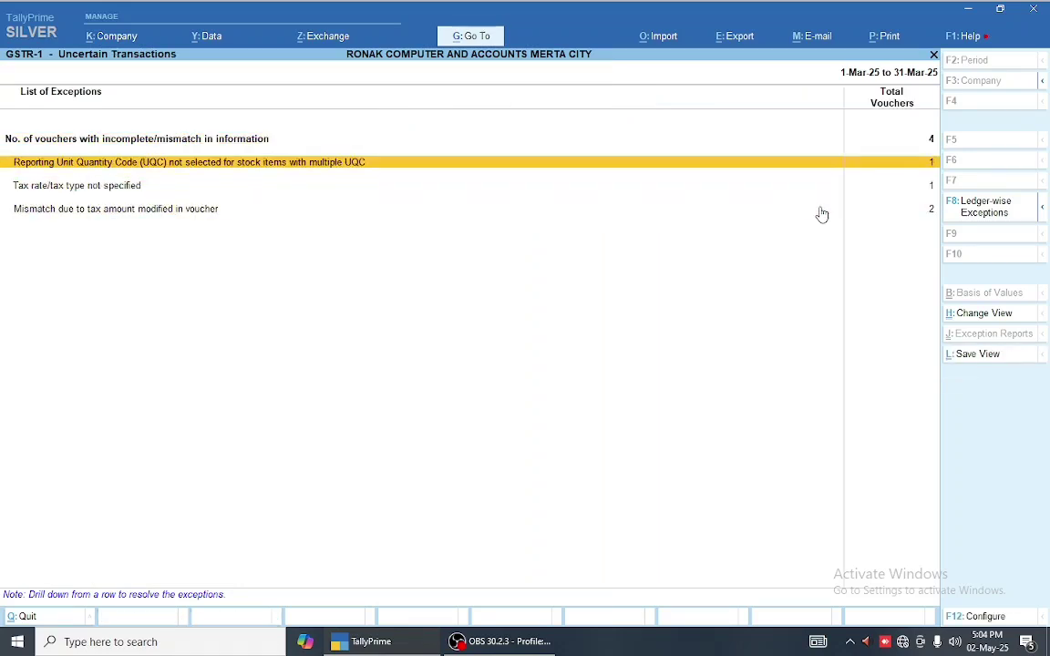
pyautogui.press('Return')
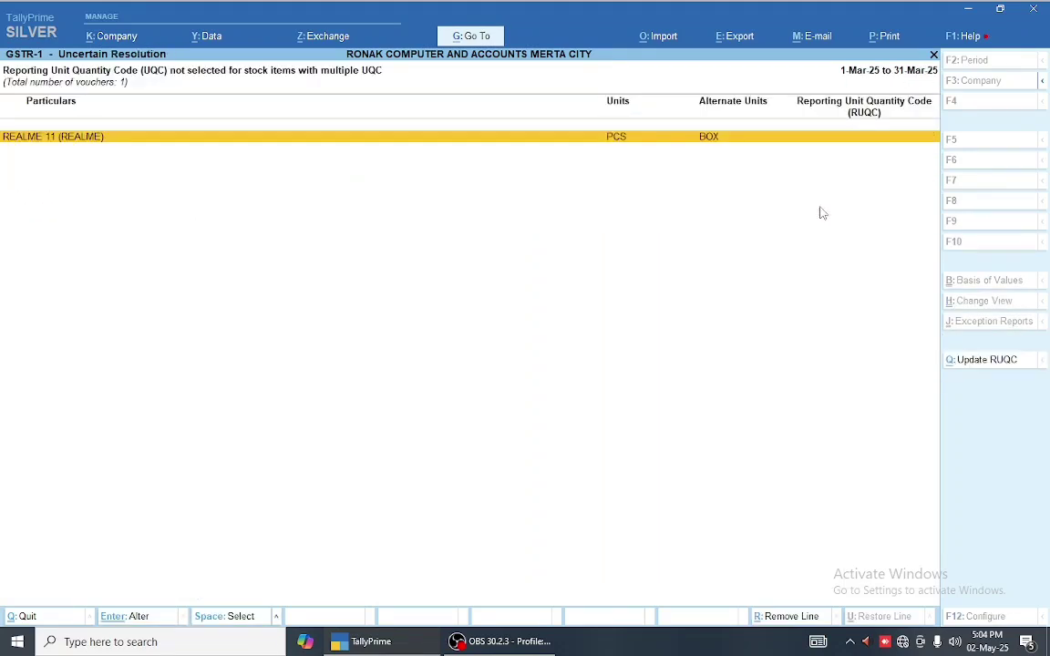
# - Give stock item REALME 11 the Reporting UQC PCS-PIECES and save the alteration
pyautogui.hotkey('ctrl', 'Return')
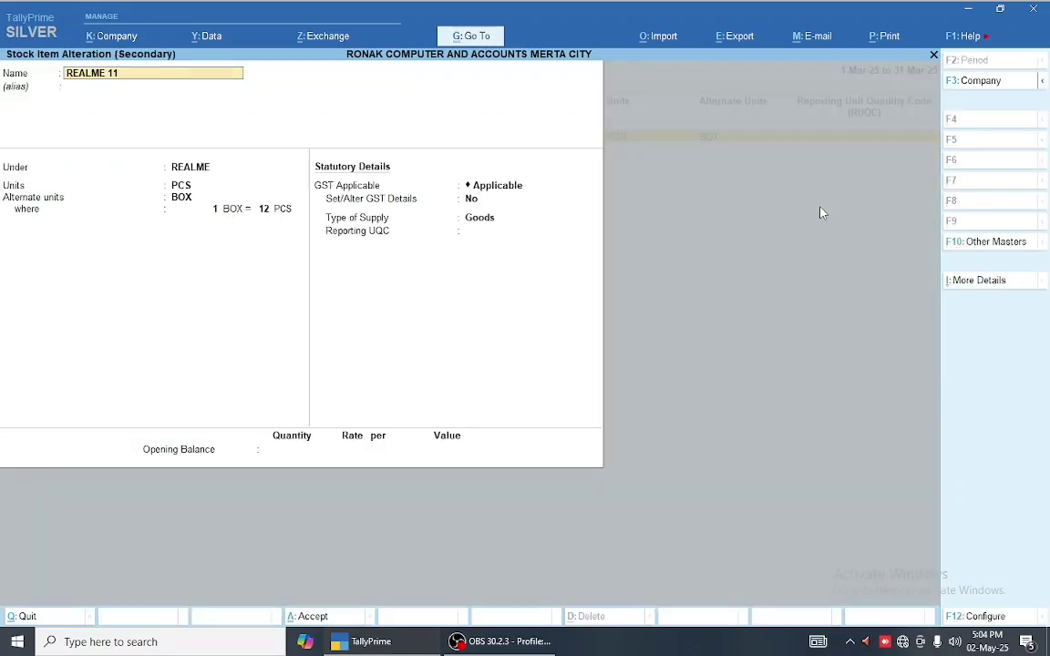
pyautogui.press('Escape')
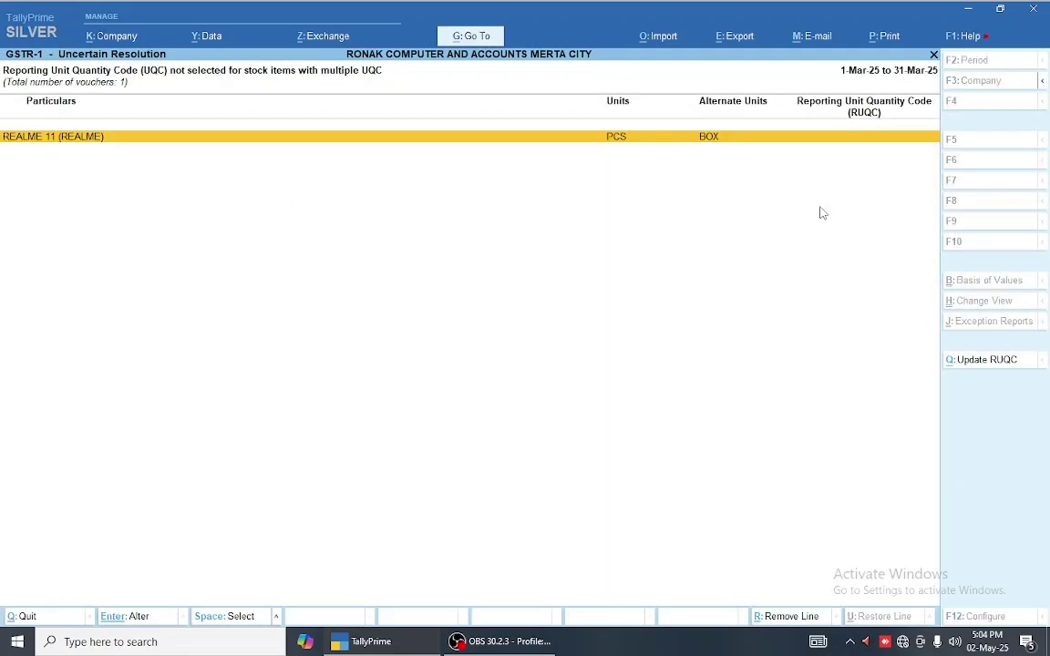
pyautogui.press('Escape')
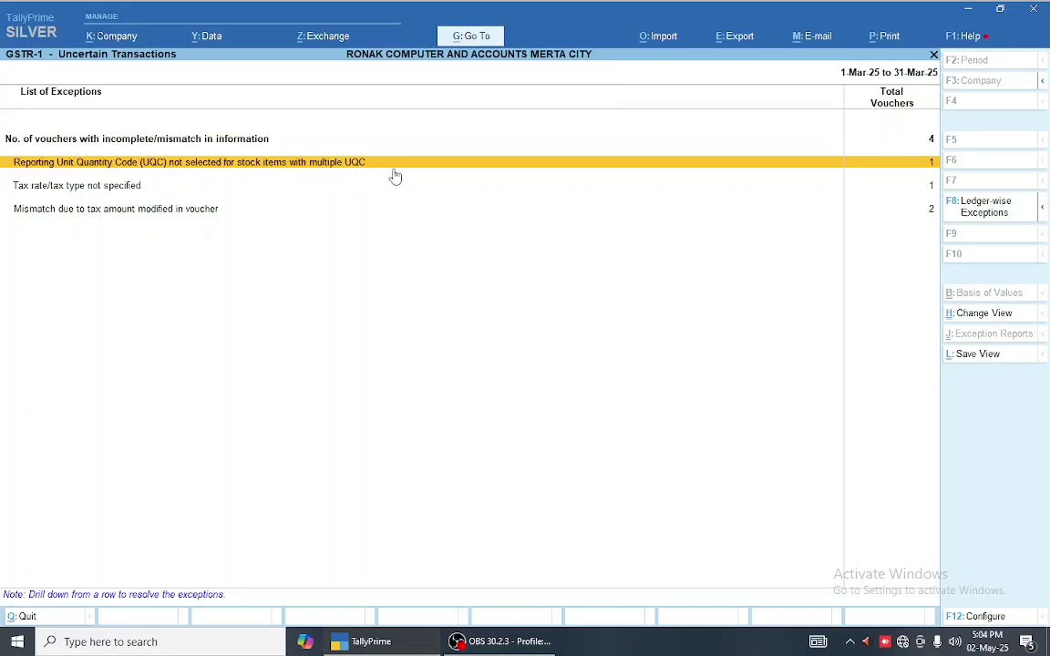
pyautogui.press('Return')
pyautogui.press('Return')
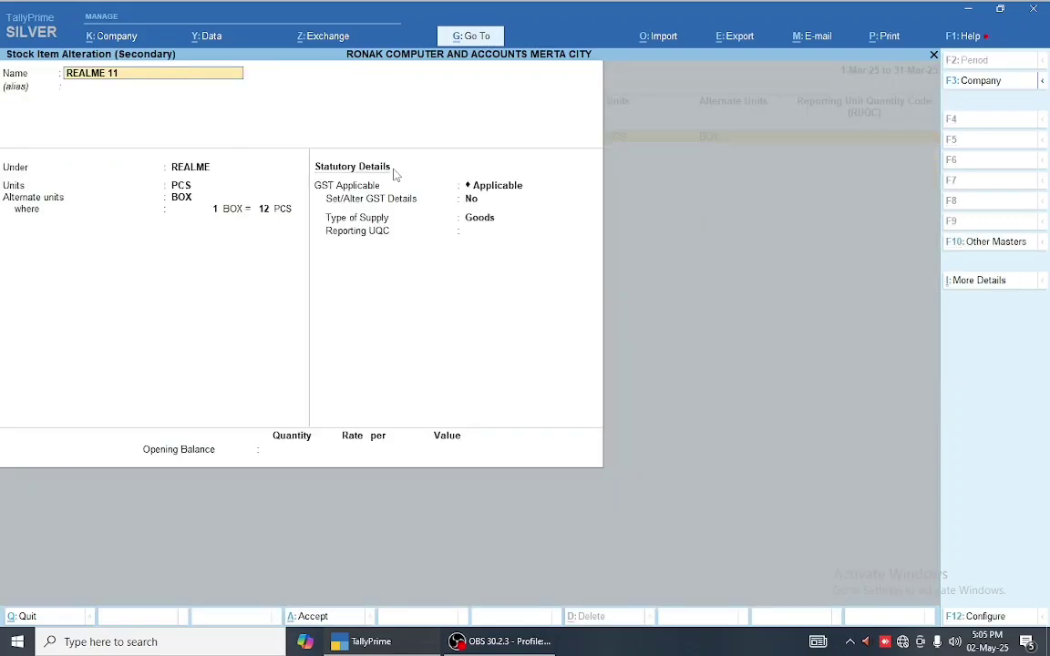
pyautogui.press('Return')
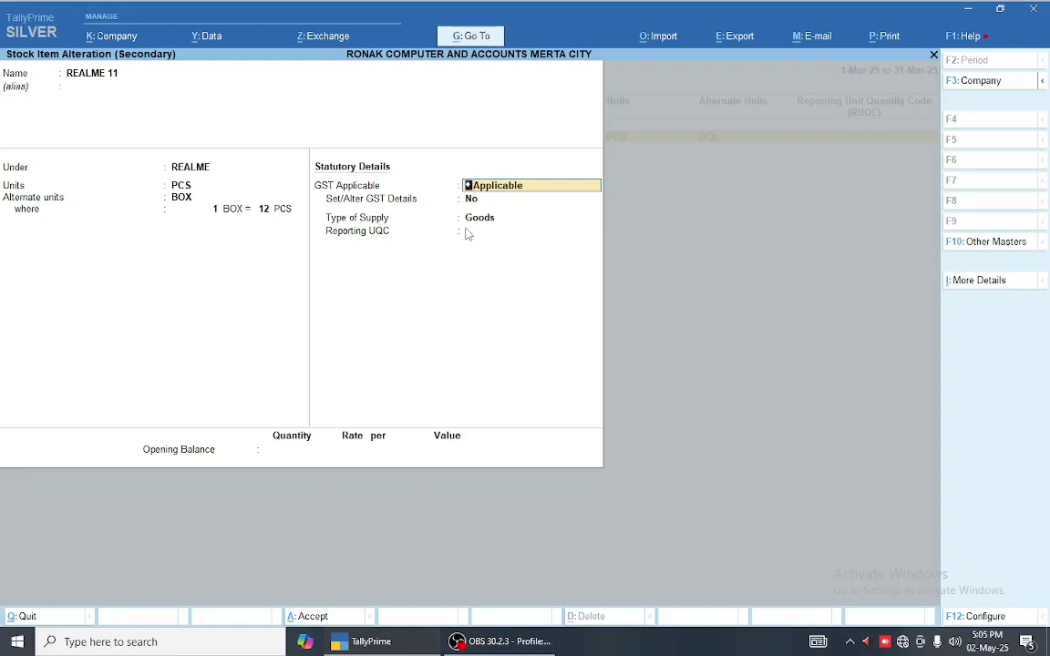
pyautogui.press('Return')
pyautogui.press('Return')
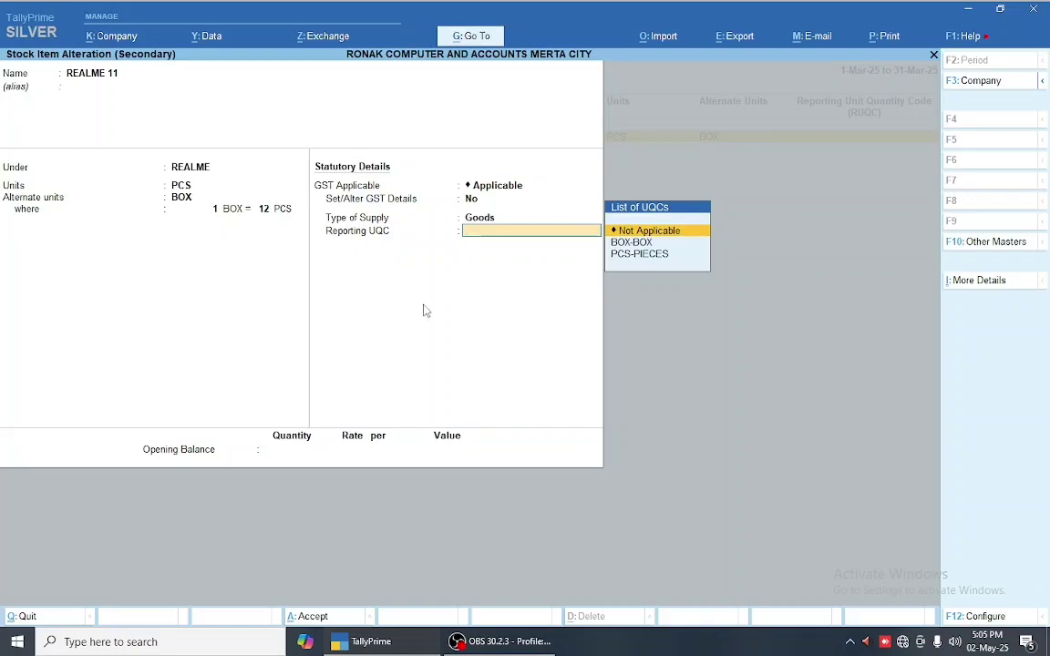
pyautogui.press('Down')
pyautogui.press('Down')
pyautogui.press('Return')
pyautogui.press('Return')
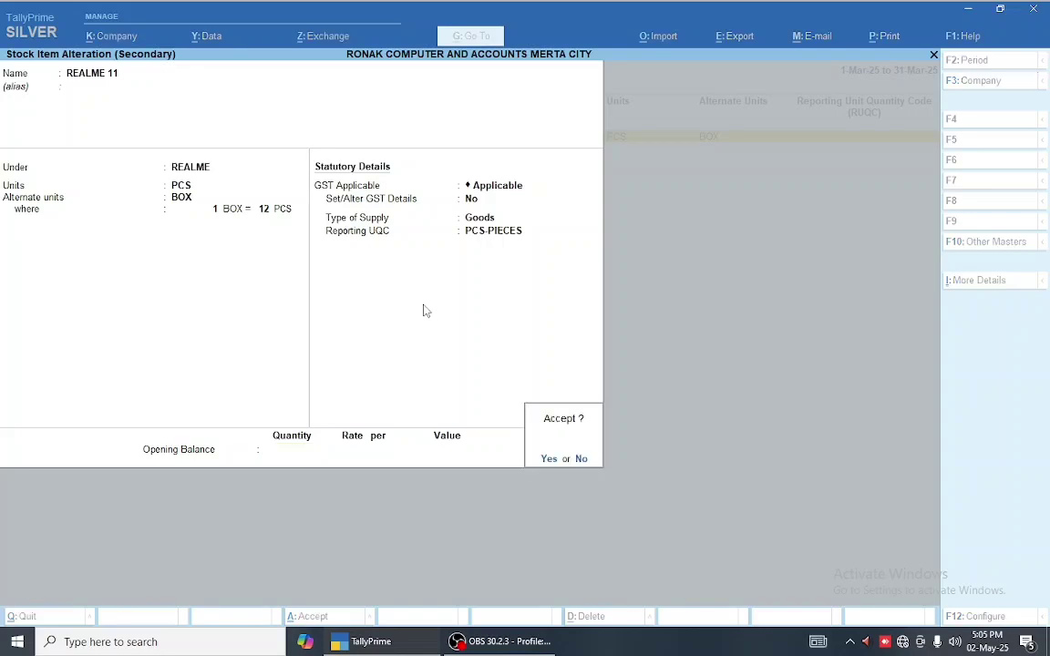
pyautogui.press('Return')
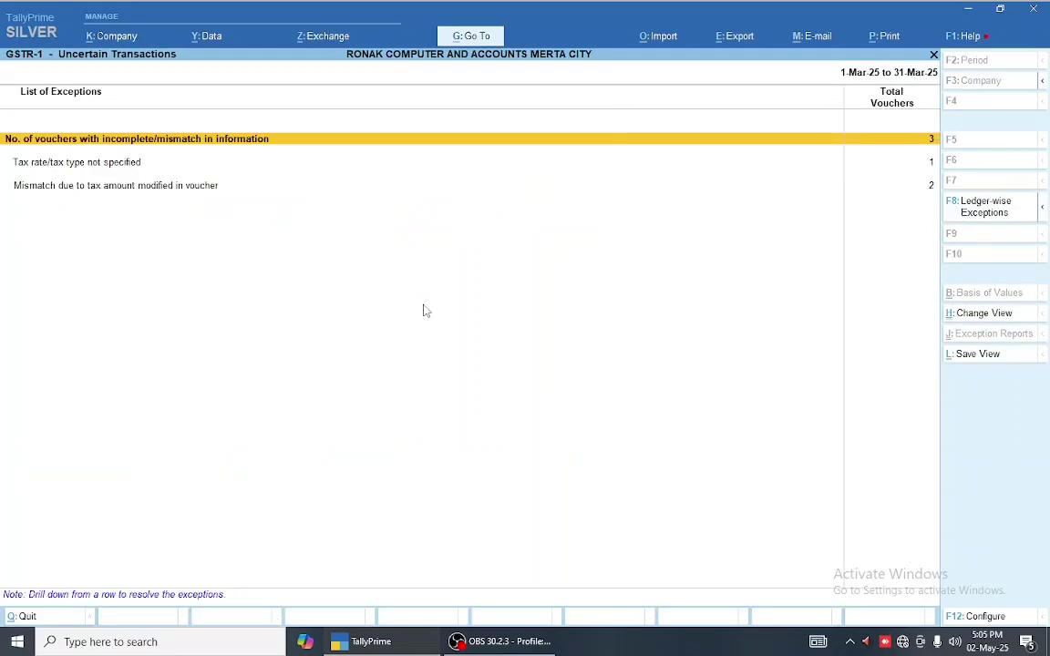
# - Look at SHARMA COMPANY's voucher tax details from the uncertain vouchers list, then back out
pyautogui.press('Down')
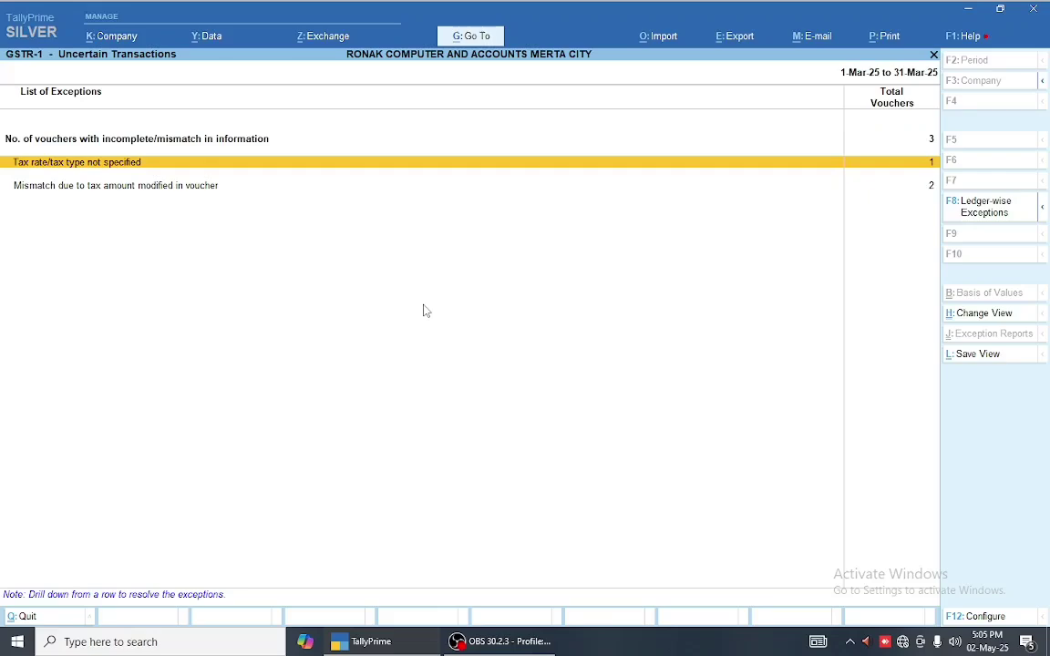
pyautogui.press('Up')
pyautogui.press('Return')
pyautogui.press('Down')
pyautogui.press('Down')
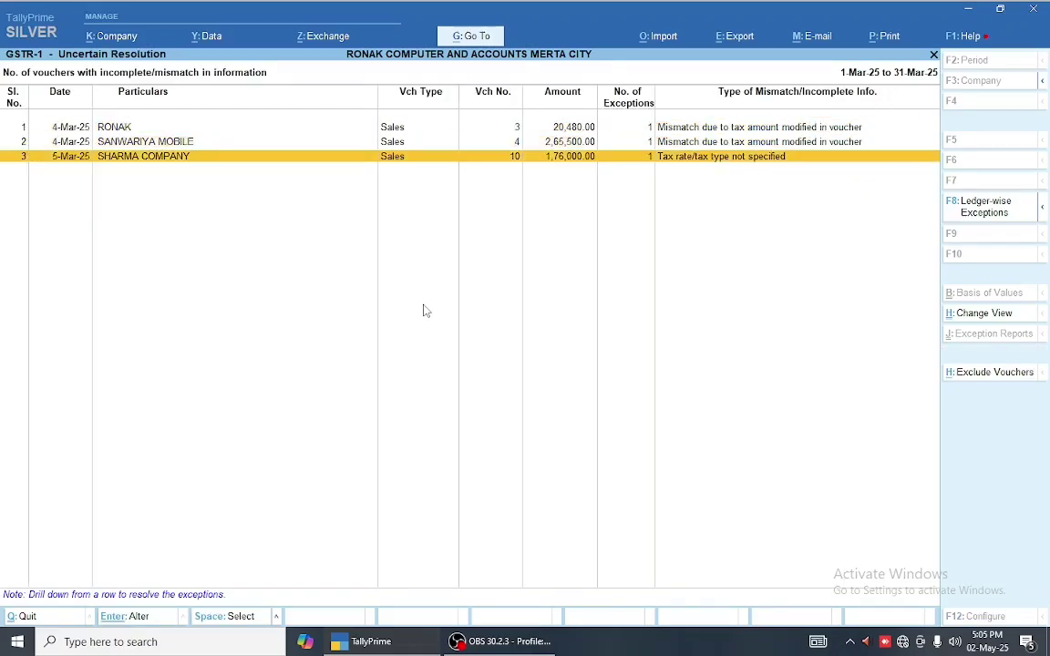
pyautogui.press('Return')
pyautogui.press('Escape')
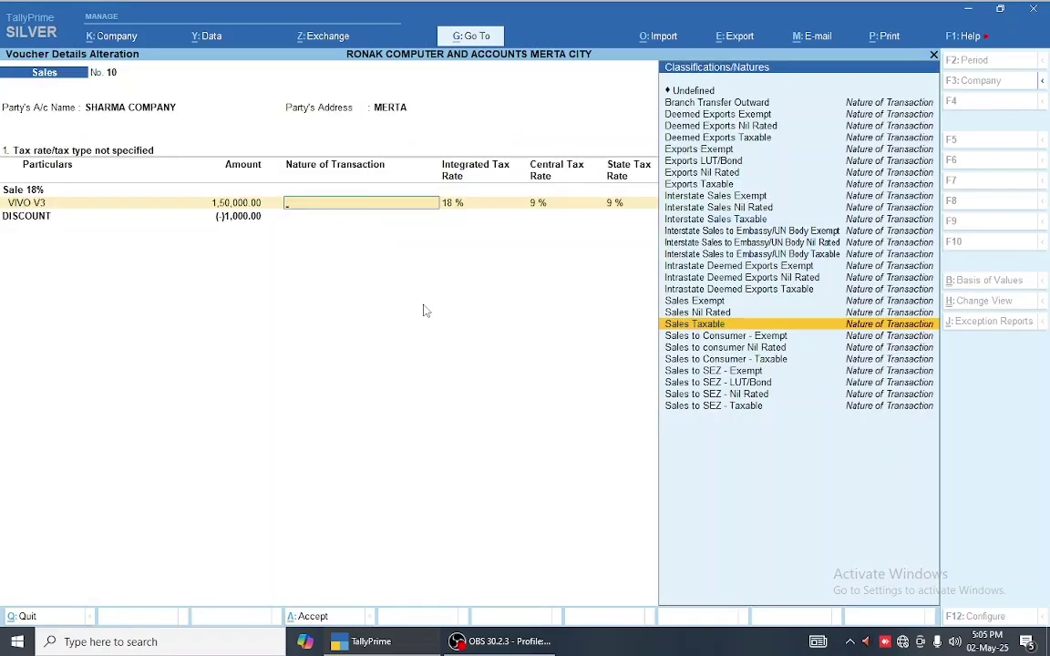
pyautogui.press('Escape')
# - Experiment with Nature of Transaction and integrated tax rate in the tax rate resolution, discarding changes
pyautogui.press('Down')
pyautogui.press('Return')
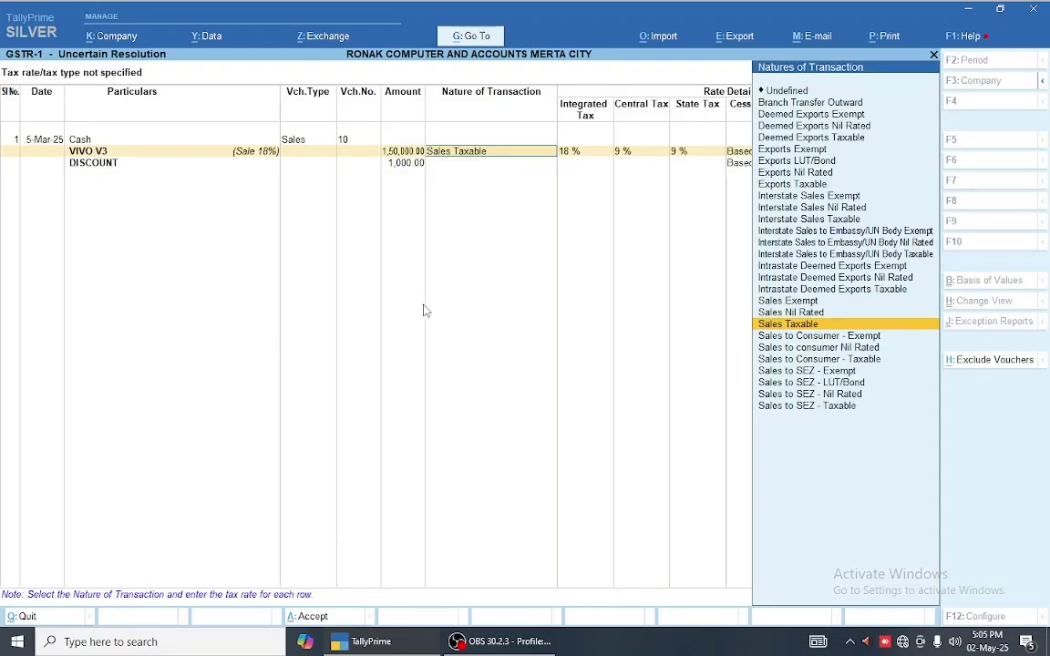
pyautogui.press('BackSpace')
pyautogui.press('Escape')
pyautogui.press('y')
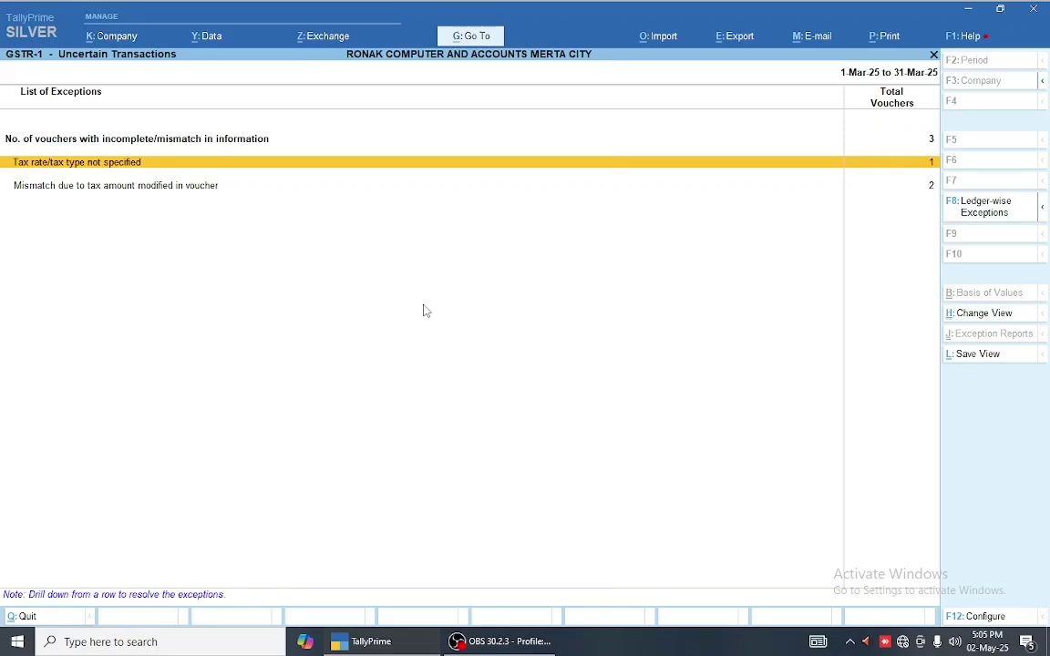
pyautogui.press('Return')
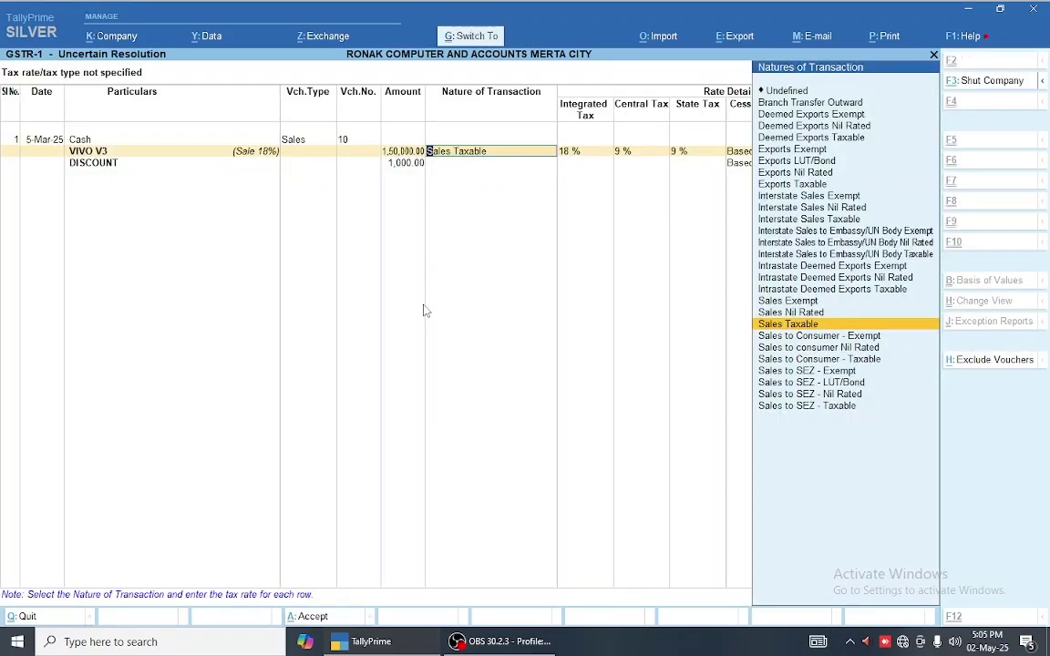
pyautogui.press('Return')
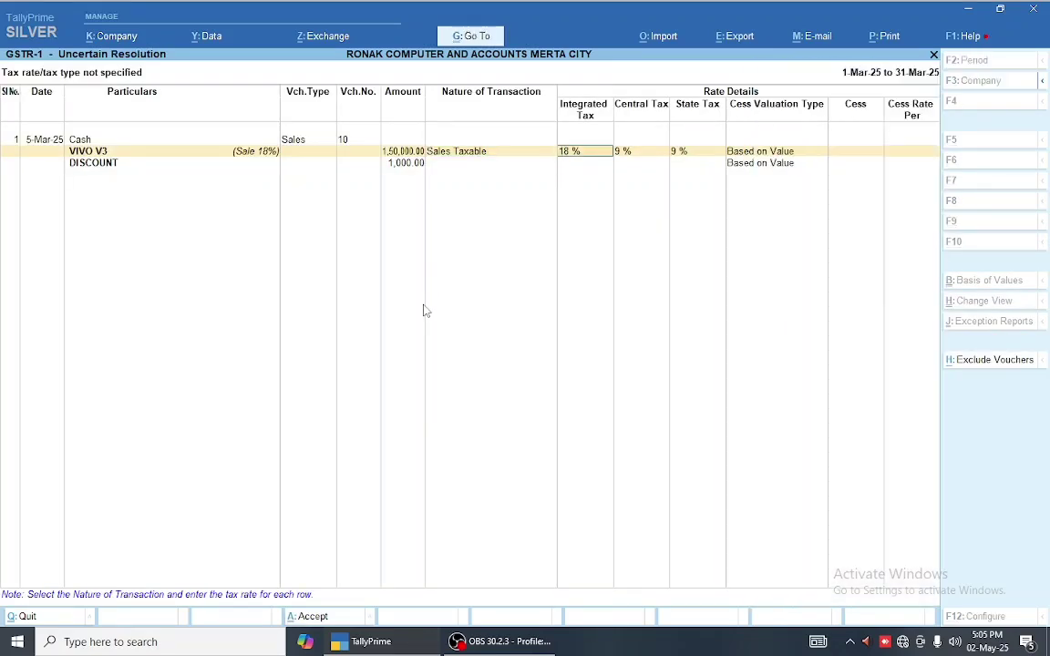
pyautogui.press('BackSpace')
pyautogui.press('Escape')
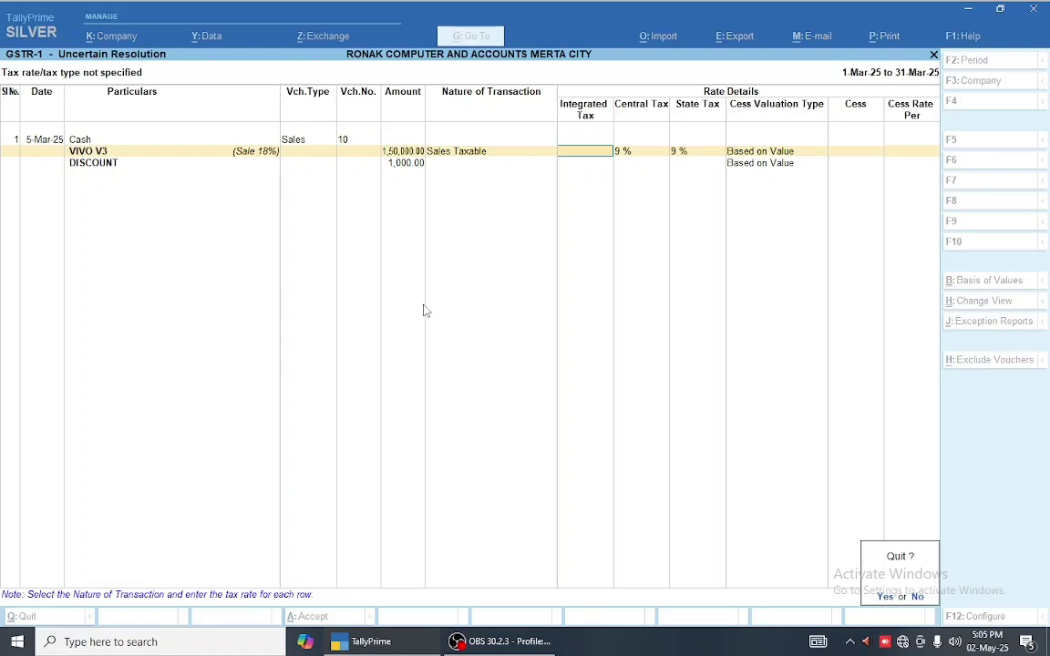
pyautogui.press('Return')
# - Reopen the tax rate exception's resolution screen and close it unchanged
pyautogui.press('Down')
pyautogui.press('Up')
pyautogui.press('Down')
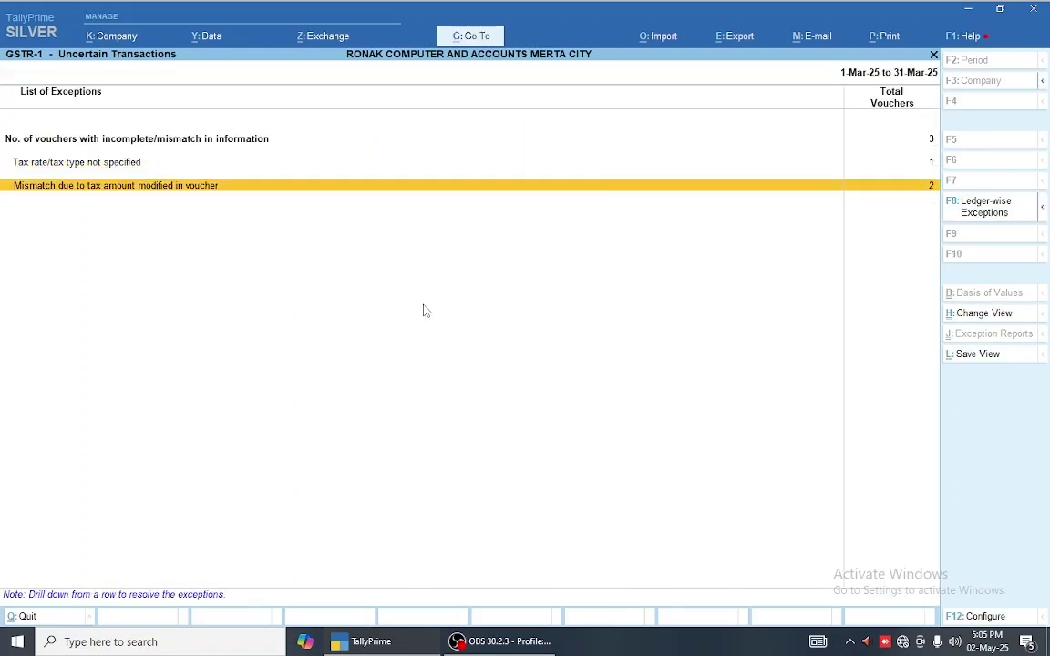
pyautogui.press('Up')
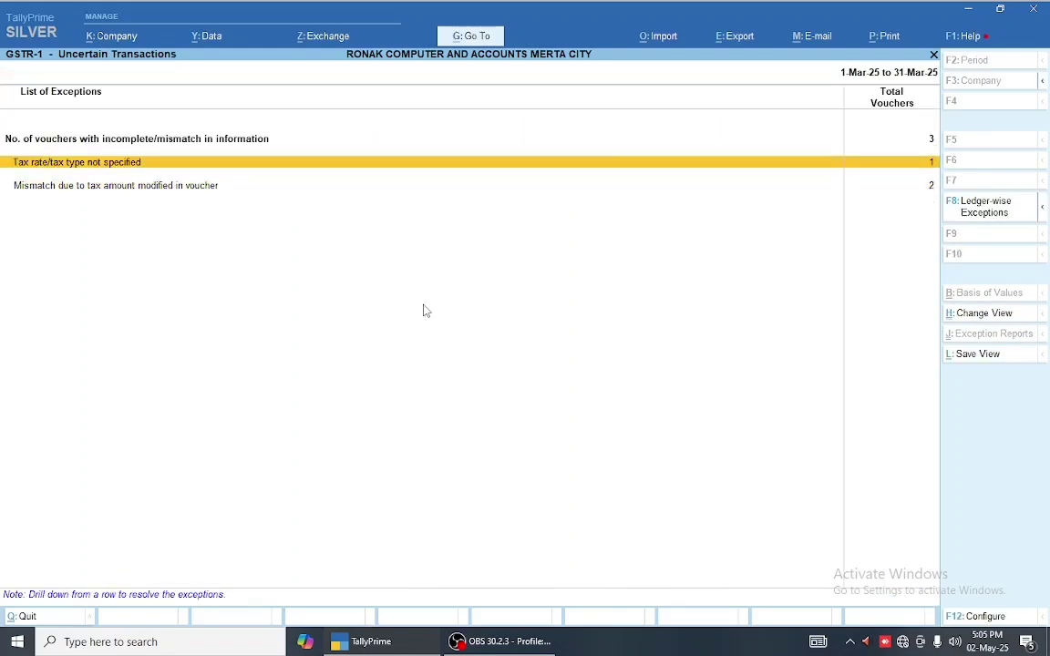
pyautogui.press('Return')
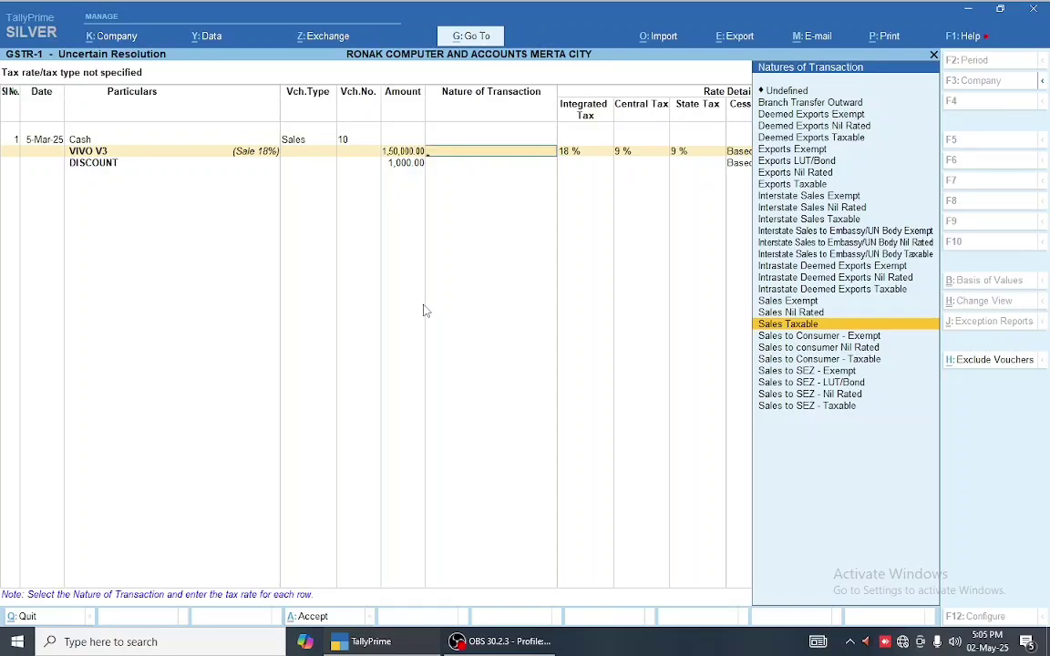
pyautogui.press('Escape')
# - View SHARMA COMPANY's sales voucher 10 and leave it without changes
pyautogui.press('Up')
pyautogui.press('Return')
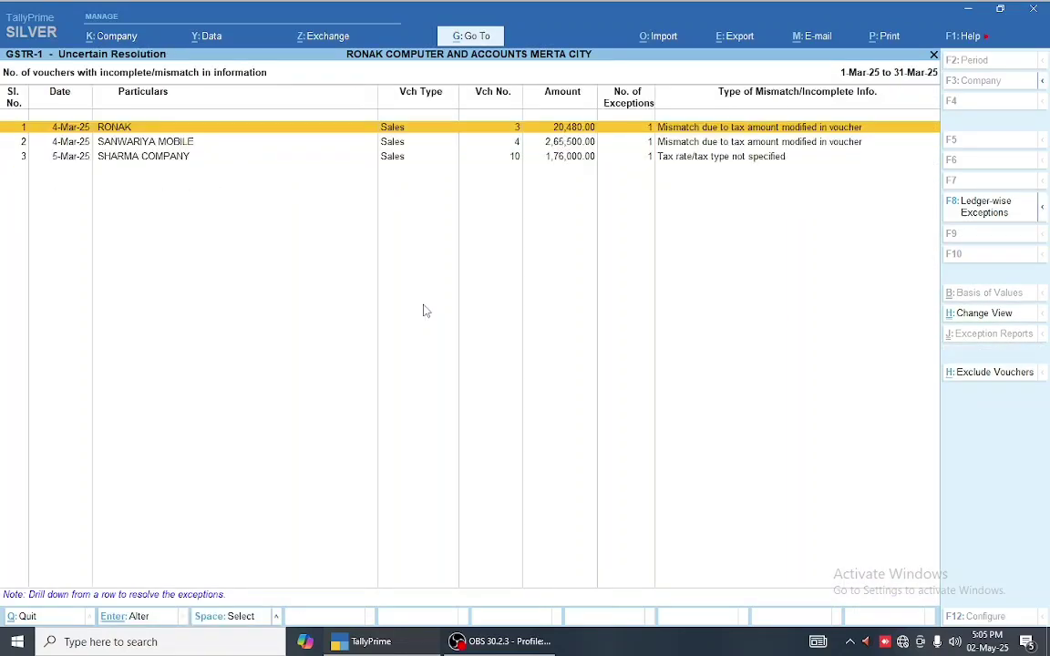
pyautogui.press('Down')
pyautogui.press('Down')
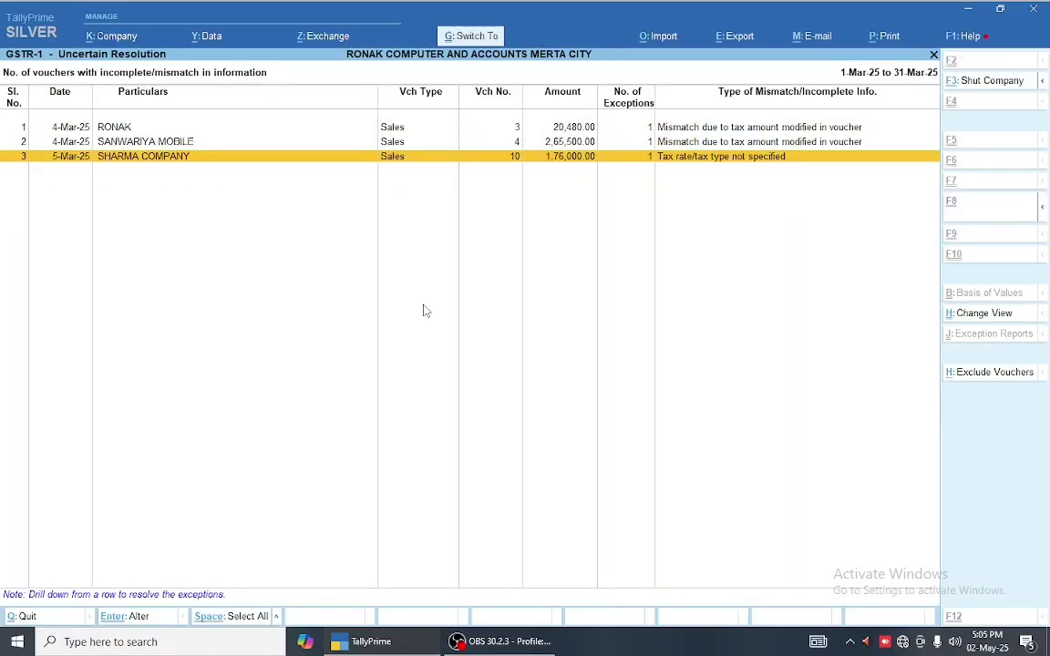
pyautogui.press('Return')
pyautogui.press('Escape')
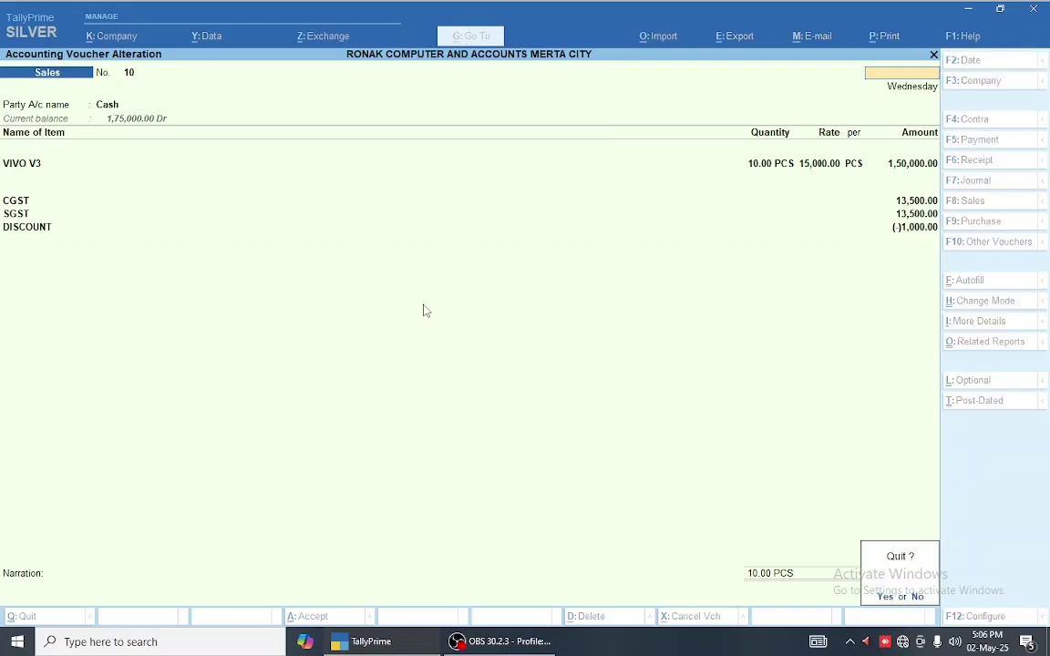
pyautogui.press('y')
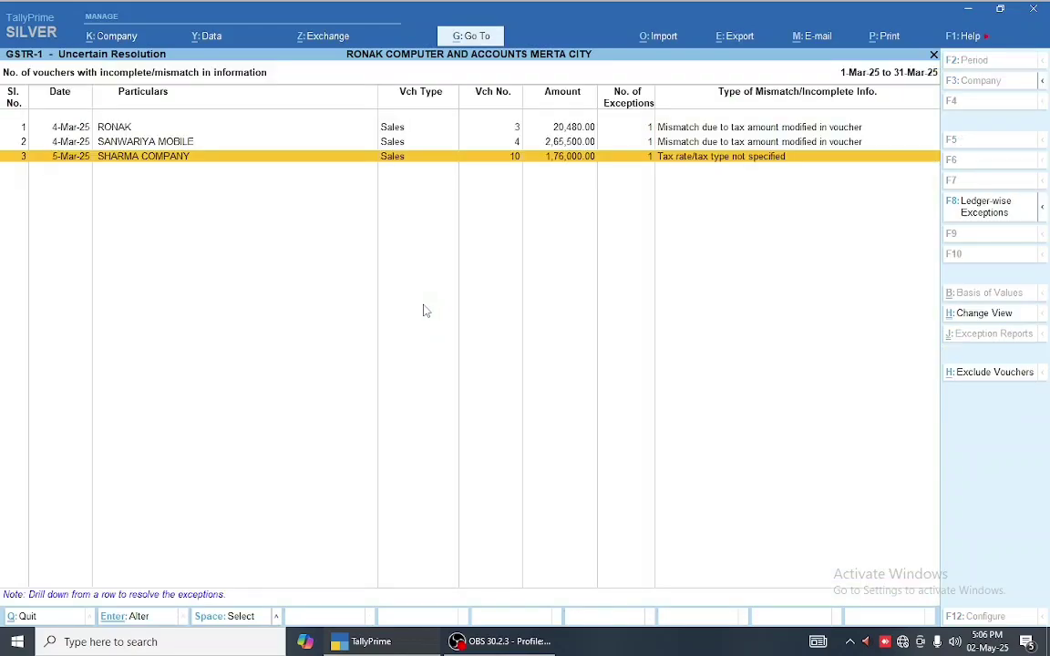
pyautogui.press('Escape')
# - From vouchers with incomplete information, open SHARMA COMPANY's voucher 10 tax details
pyautogui.press('Down')
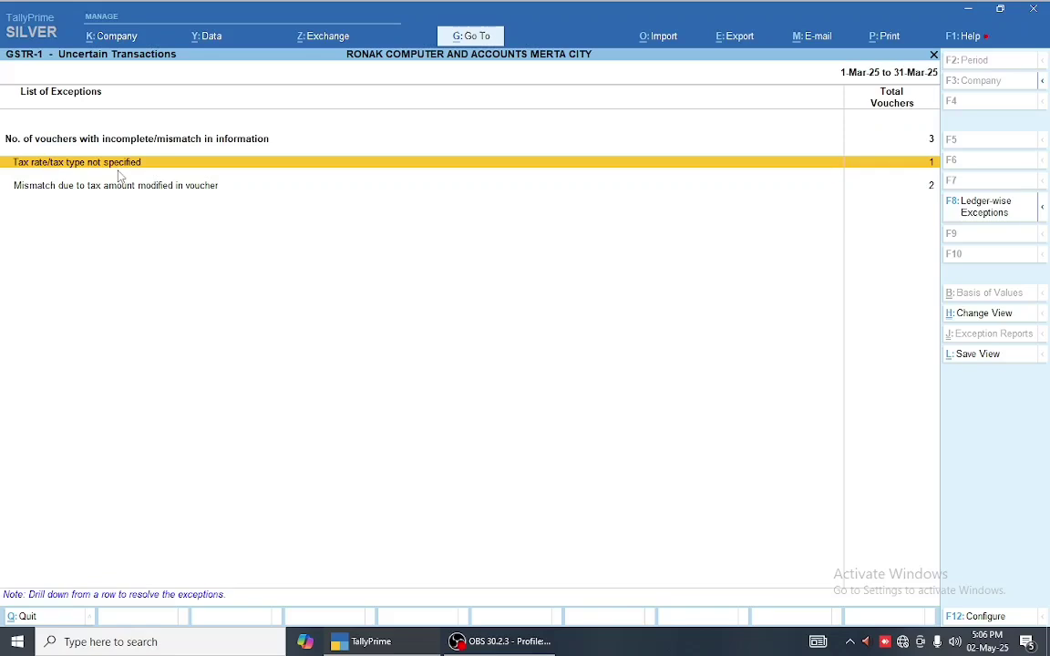
pyautogui.press('Up')
pyautogui.press('Return')
pyautogui.press('Down')
pyautogui.press('Down')
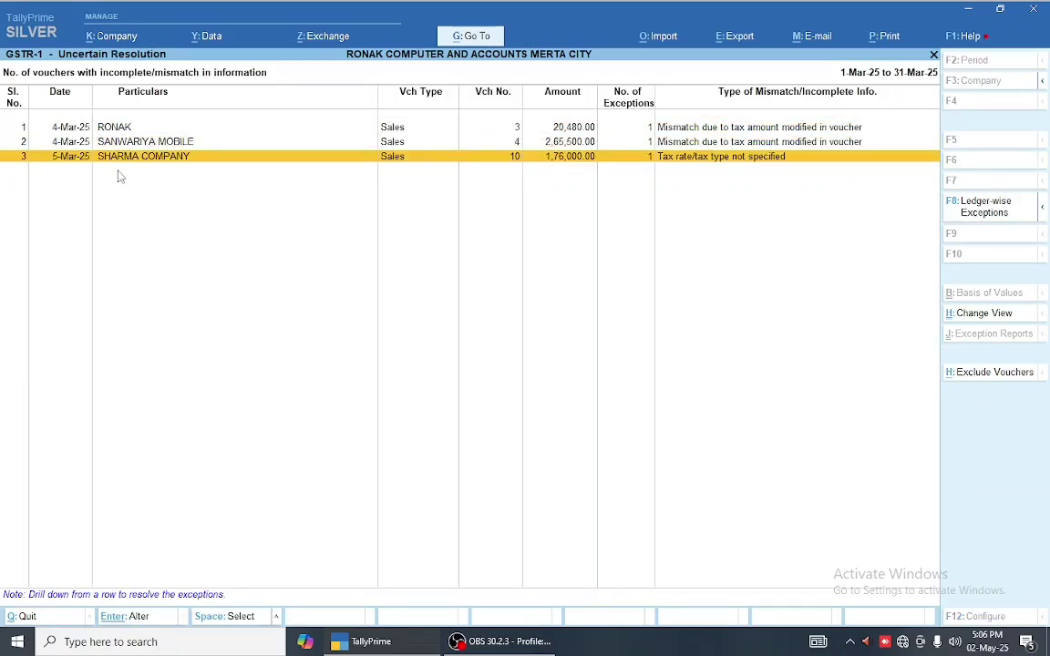
pyautogui.press('Return')
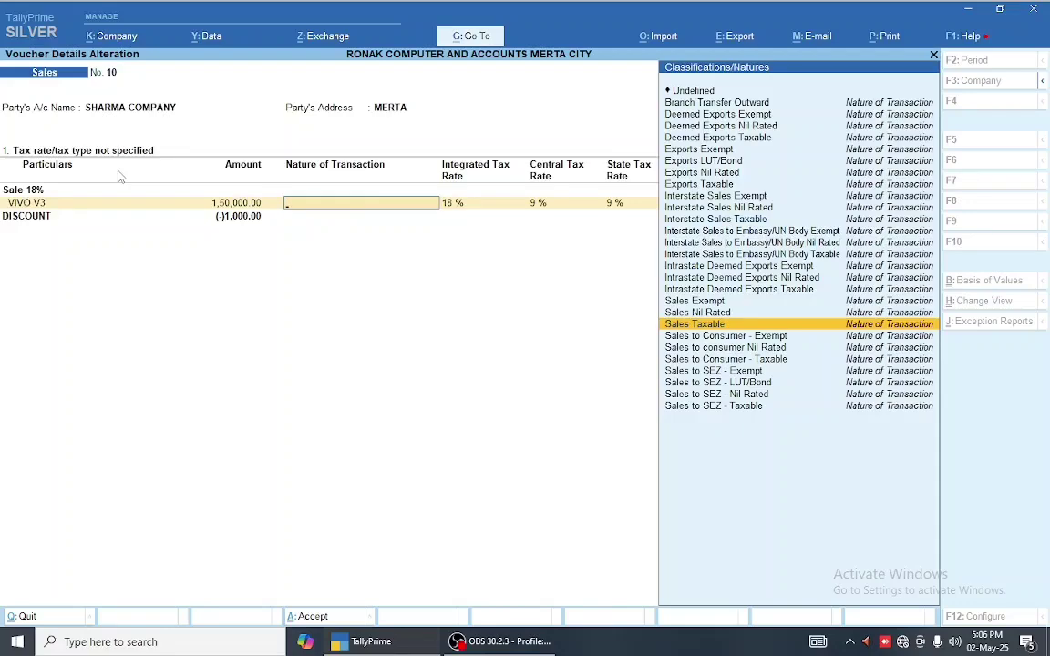
# - Peek at the tax rate/tax type exception's resolution and quit without saving
pyautogui.press('Escape')
pyautogui.press('Escape')
pyautogui.press('Return')
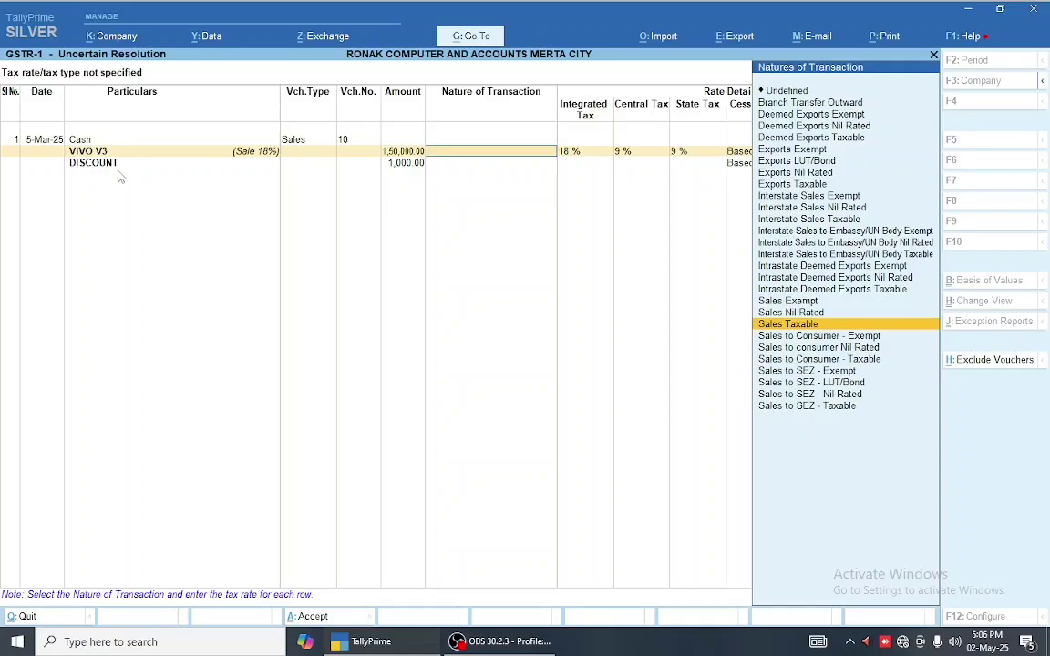
pyautogui.press('Escape')
pyautogui.press('y')
pyautogui.press('Up')
# - Set SHARMA COMPANY's voucher tax details to Sales Taxable and return to the list
pyautogui.press('Return')
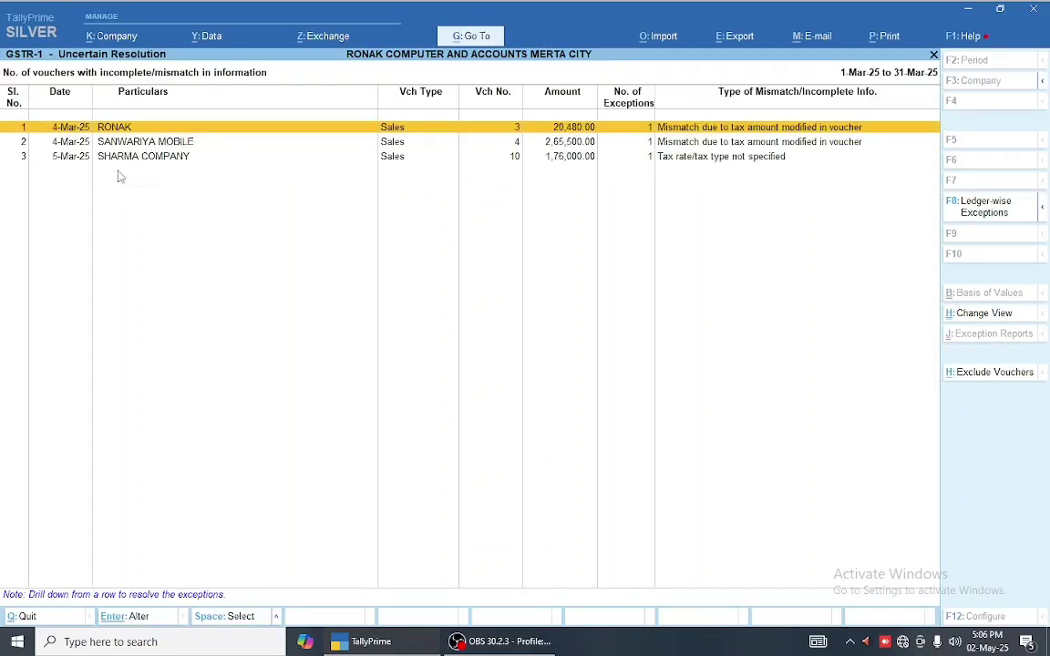
pyautogui.press('Down')
pyautogui.press('Down')
pyautogui.press('Return')
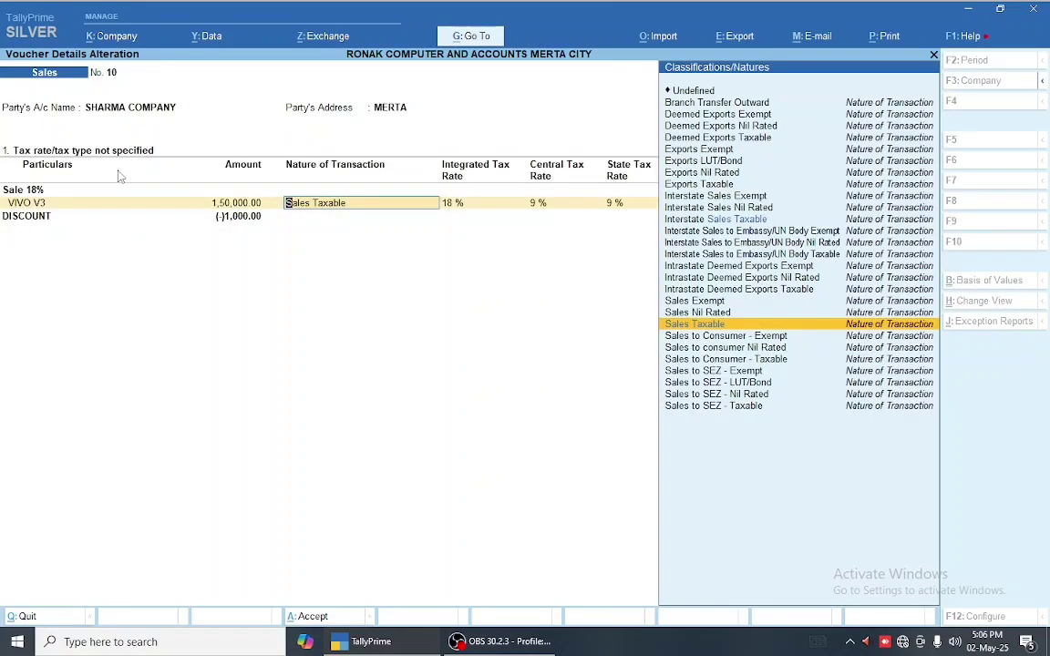
pyautogui.press('Return')
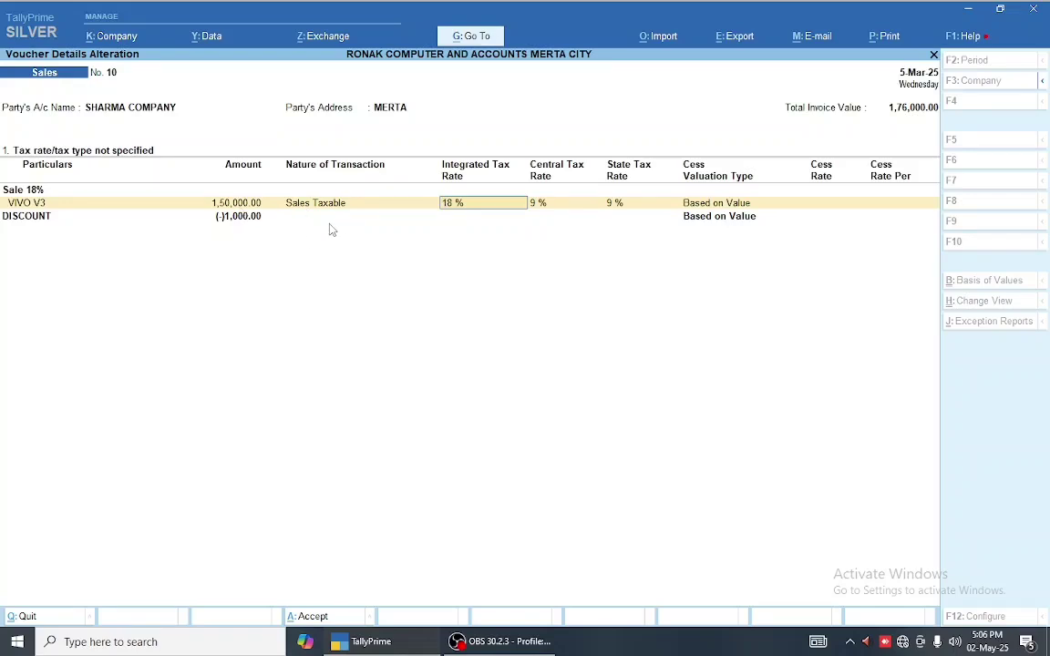
pyautogui.press('Escape')
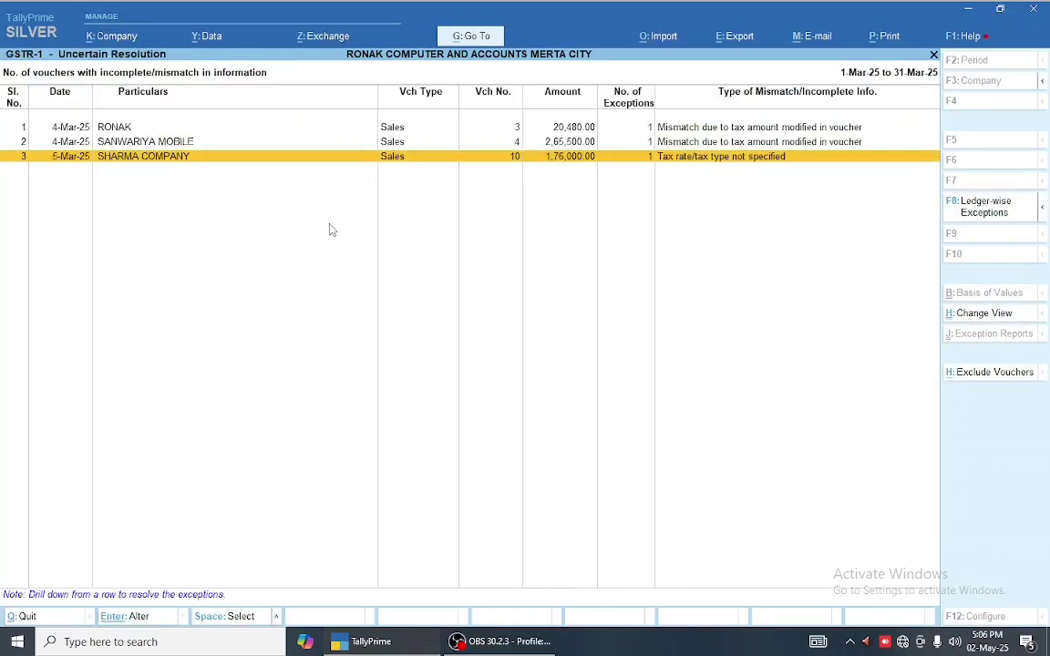
pyautogui.press('ctrl')
# - Open sales voucher 10 and bring up the DISCOUNT ledger for alteration
pyautogui.press('Return')
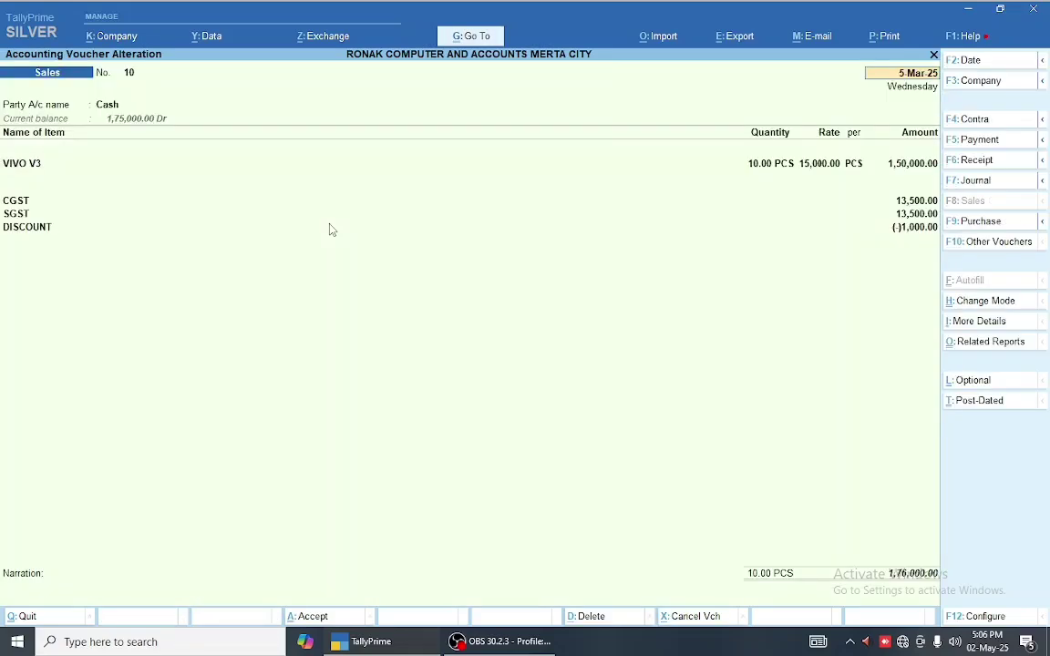
pyautogui.press('Down')
pyautogui.press('Down')
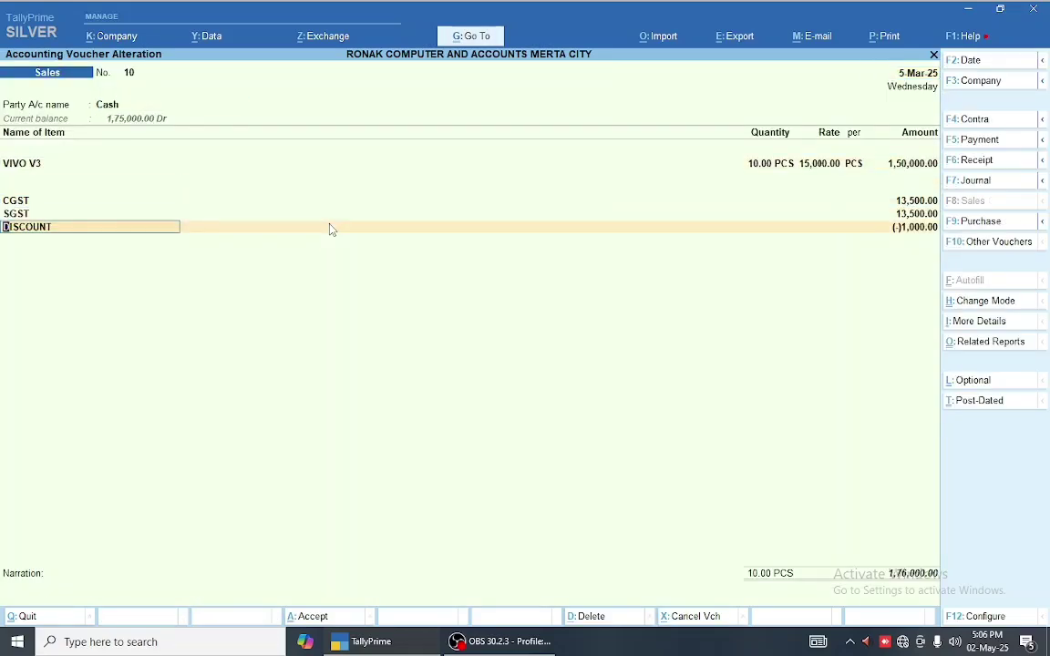
pyautogui.hotkey('ctrl', 'Return')
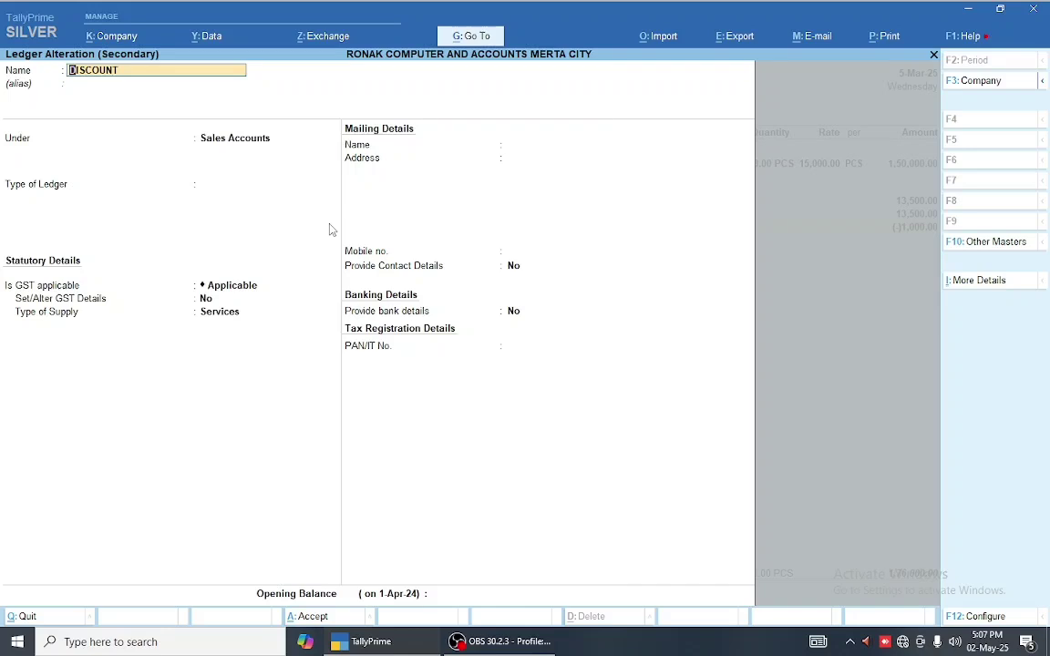
pyautogui.press('Return')
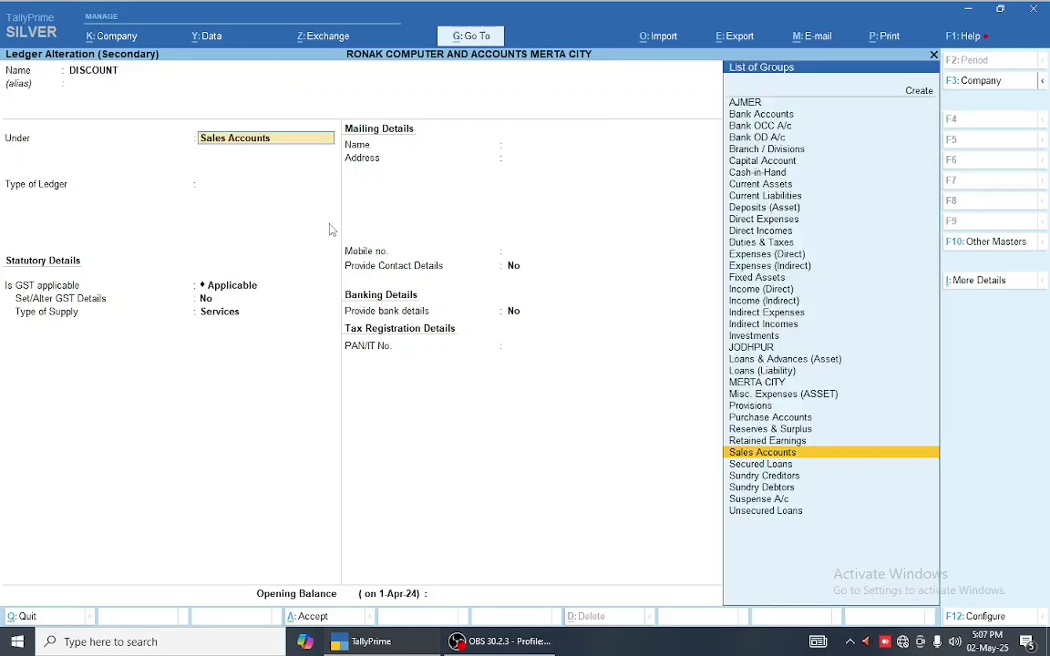
pyautogui.press('Return')
pyautogui.press('Return')
pyautogui.press('Return')
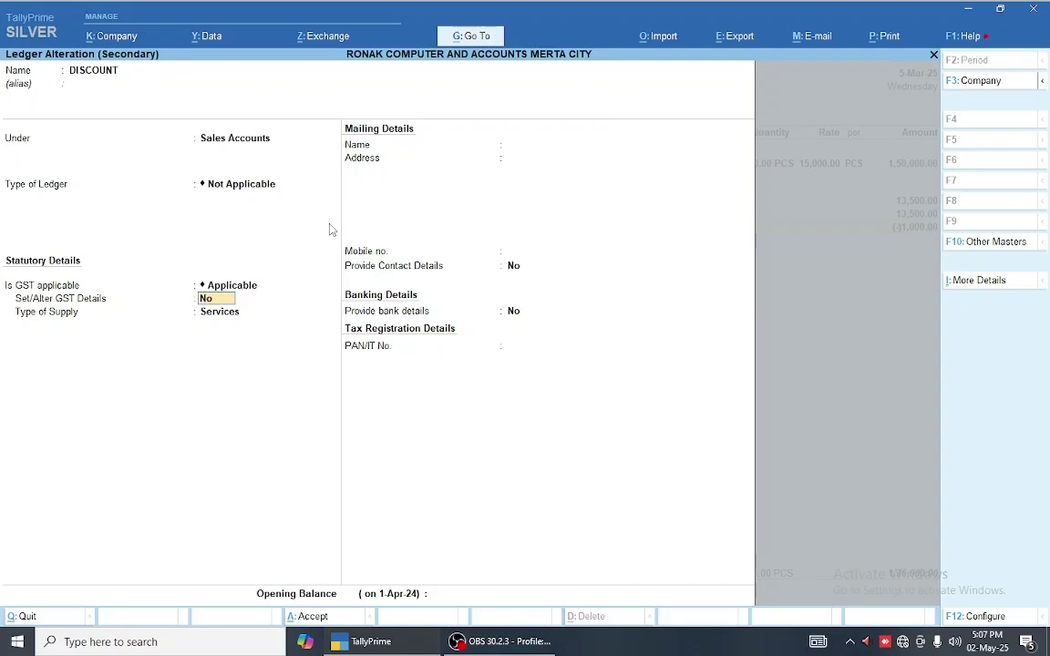
pyautogui.press('BackSpace')
pyautogui.press('BackSpace')
pyautogui.press('BackSpace')
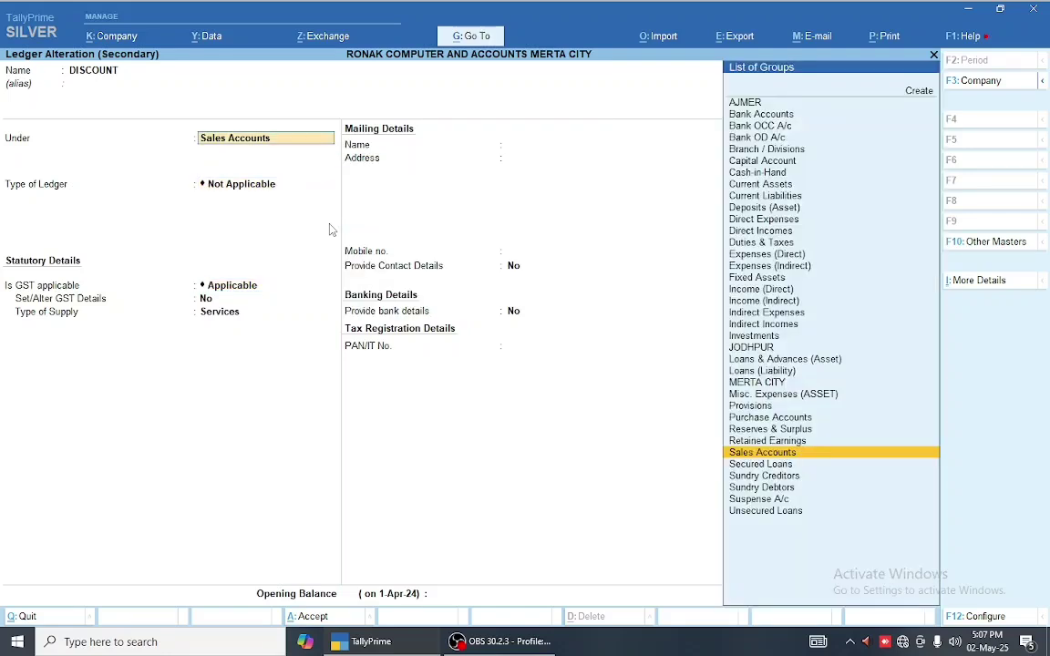
# - Set DISCOUNT's group to Indirect Expenses and its GST applicability to Not Applicable
pyautogui.write('IND')
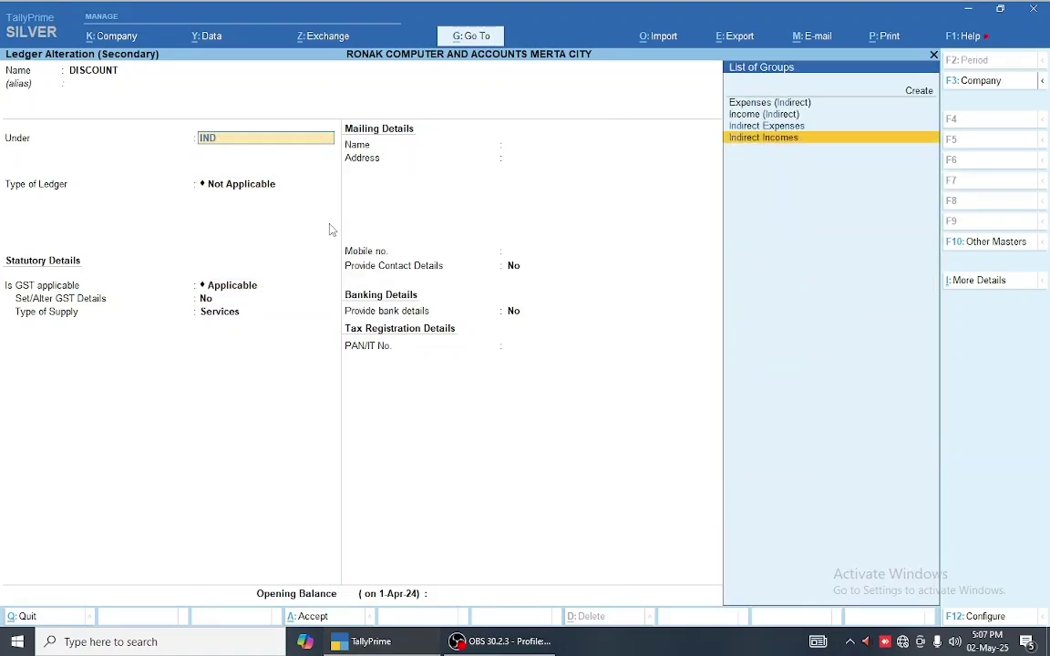
pyautogui.press('Up')
pyautogui.press('Return')
pyautogui.press('Return')
pyautogui.press('Return')
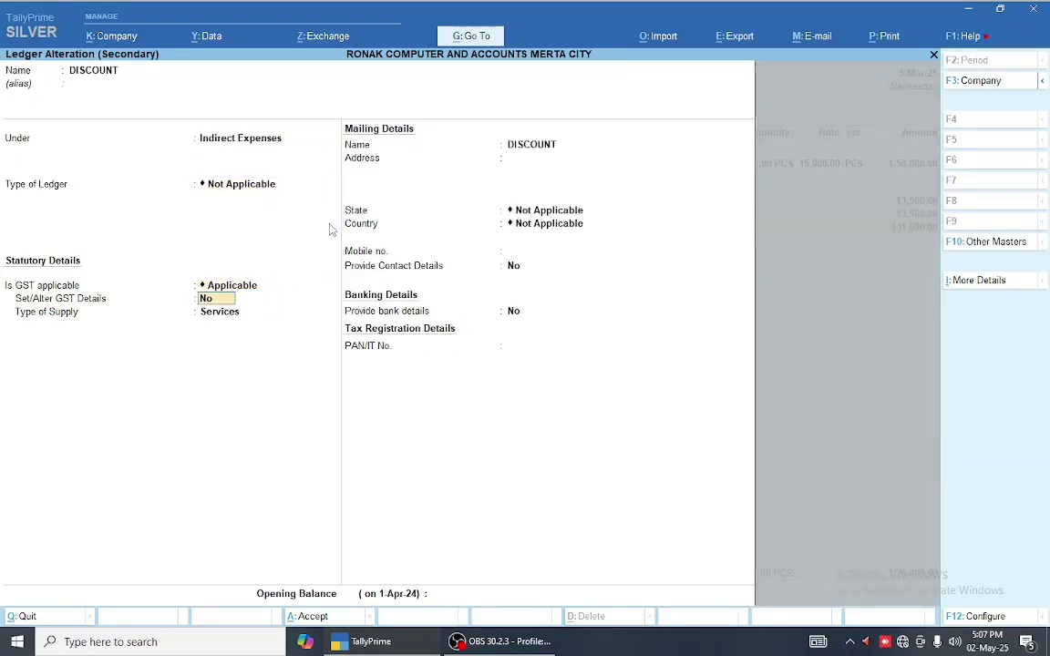
pyautogui.press('BackSpace')
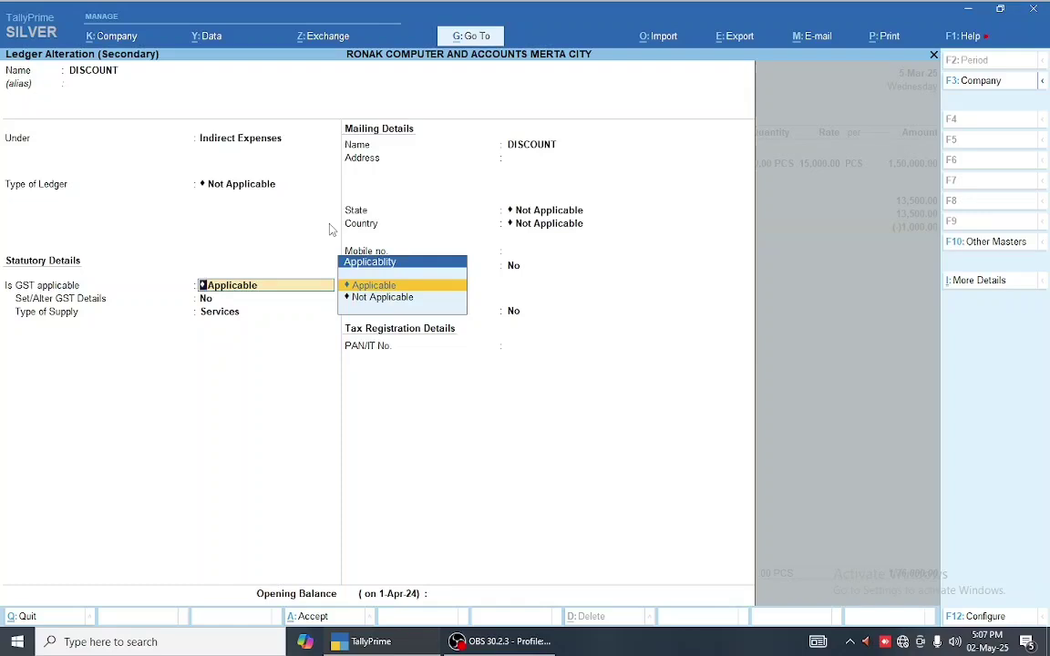
pyautogui.press('Down')
pyautogui.press('Return')
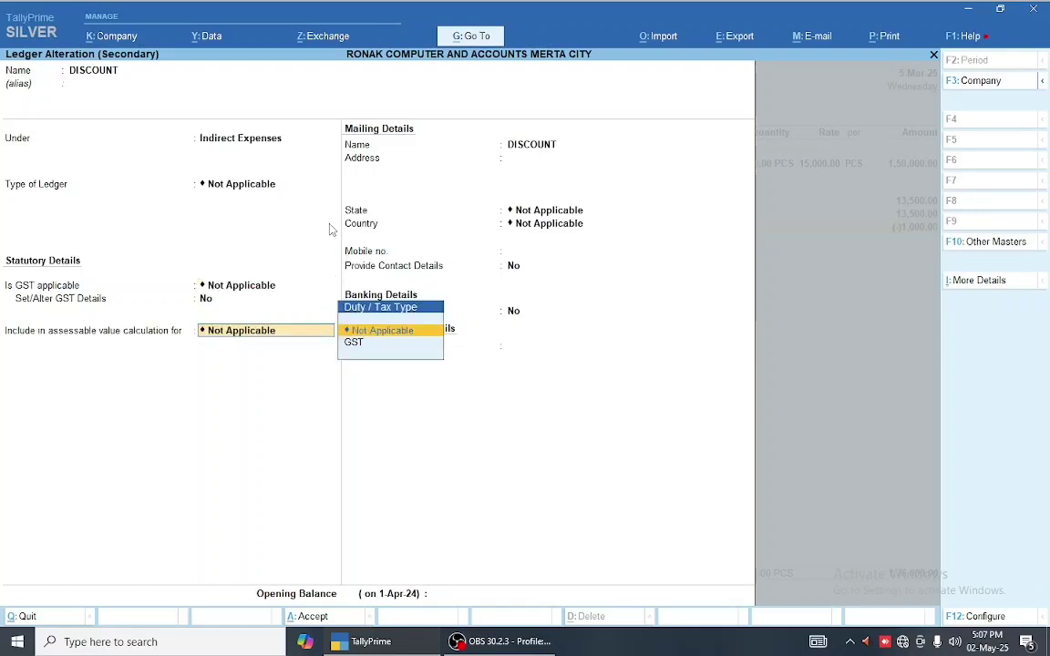
pyautogui.press('Return')
pyautogui.press('Return')
pyautogui.press('Return')
pyautogui.press('Return')
pyautogui.press('Return')
pyautogui.press('Return')
pyautogui.press('Return')
pyautogui.press('Return')
pyautogui.press('Return')
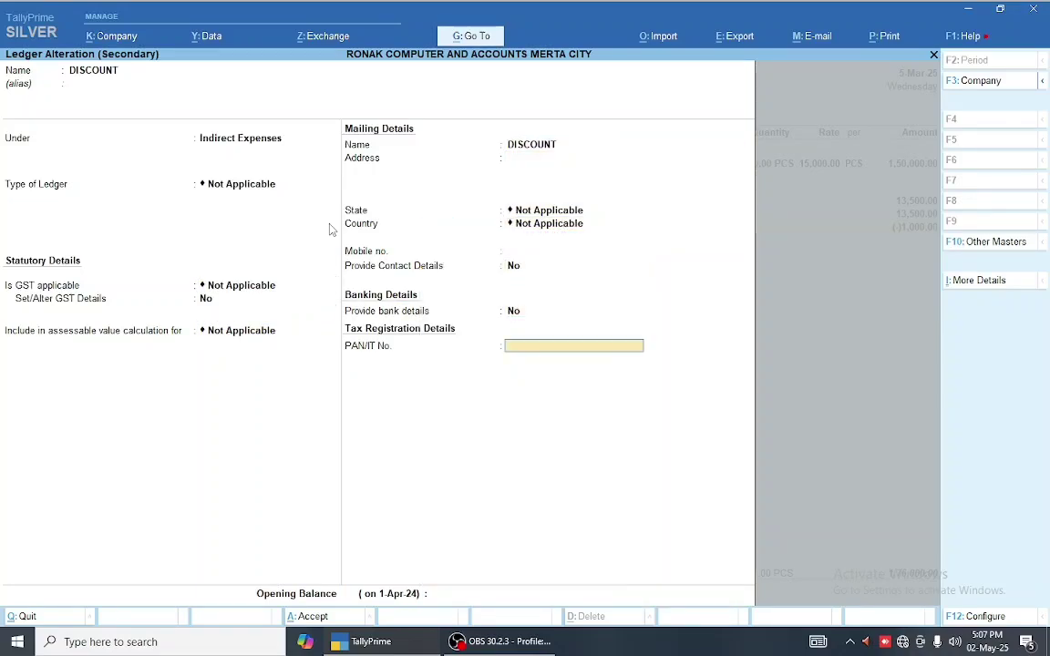
# - Save the DISCOUNT ledger and voucher 10, then view the tax-amount mismatch vouchers
pyautogui.press('Return')
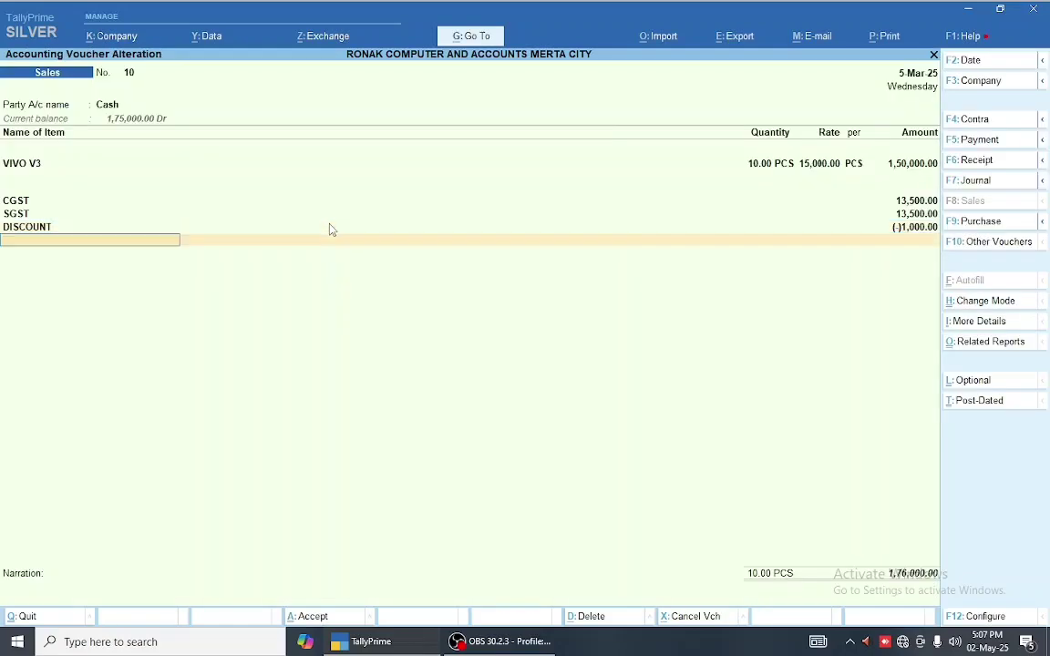
pyautogui.press('Return')
pyautogui.press('Return')
pyautogui.press('Return')
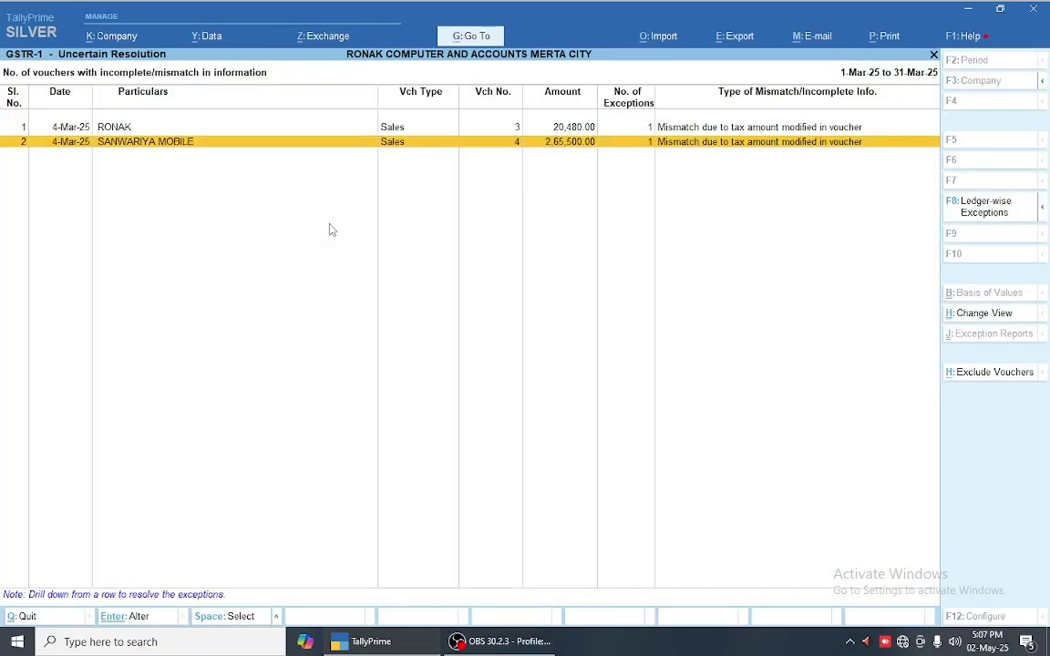
pyautogui.press('Escape')
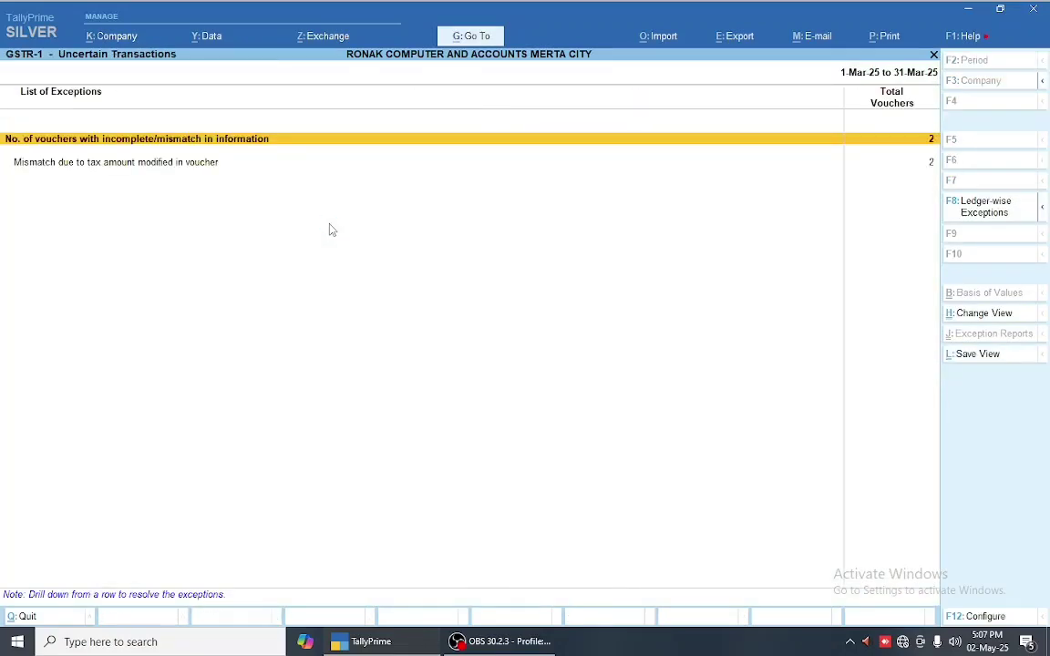
pyautogui.press('Down')
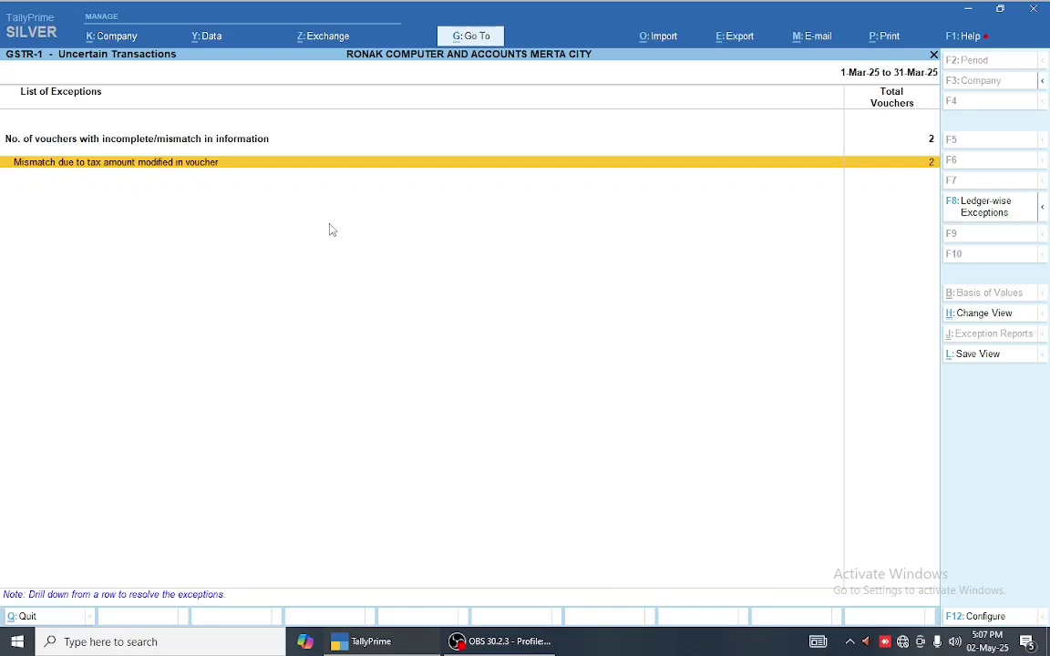
pyautogui.press('Return')
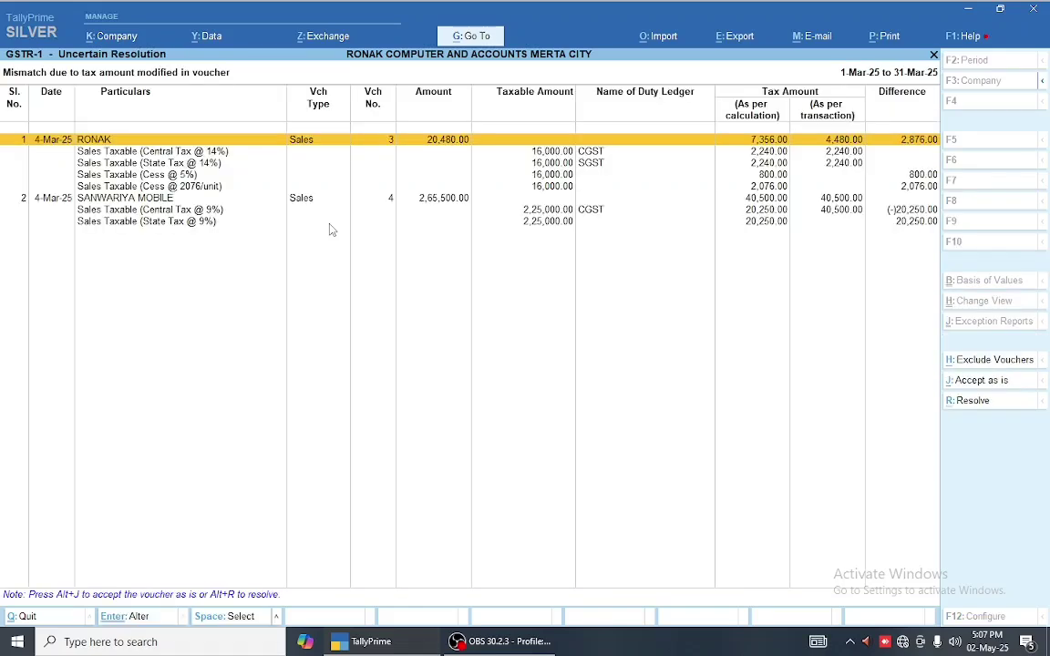
pyautogui.press('Return')
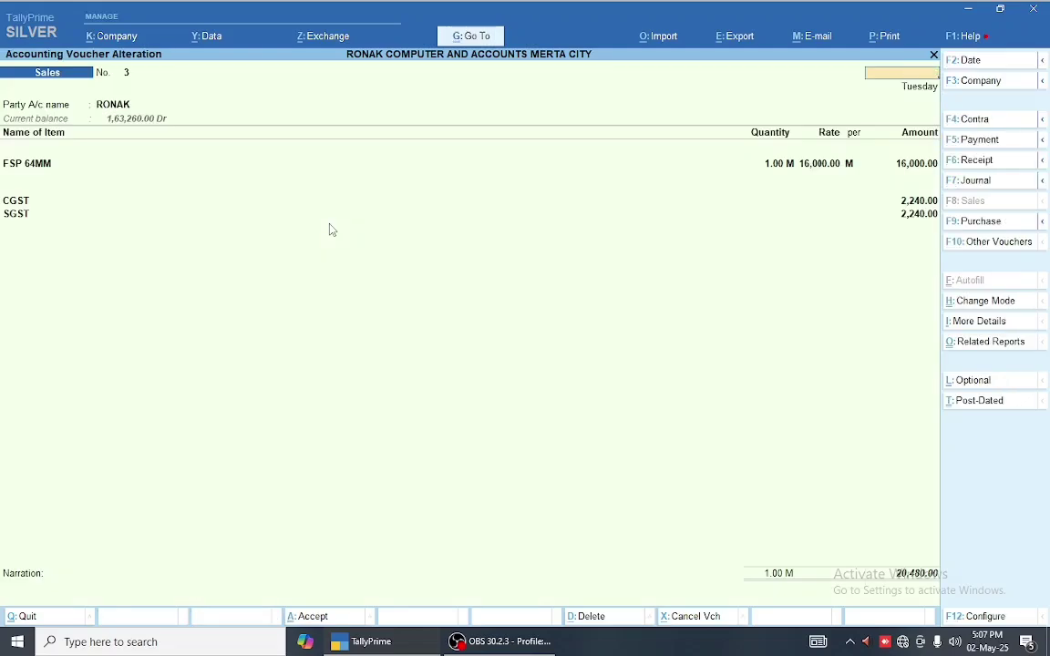
pyautogui.press('Escape')
pyautogui.press('Escape')
# - Review Sales voucher 3's tax mismatch details from the exceptions voucher list and leave
pyautogui.press('Up')
pyautogui.press('Return')
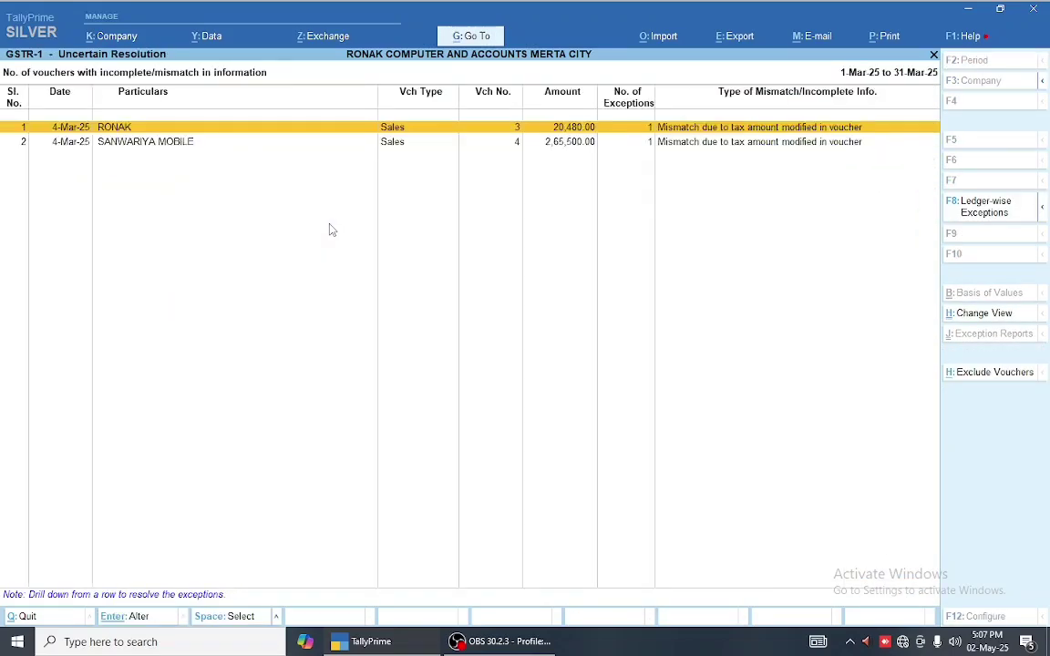
pyautogui.press('Return')
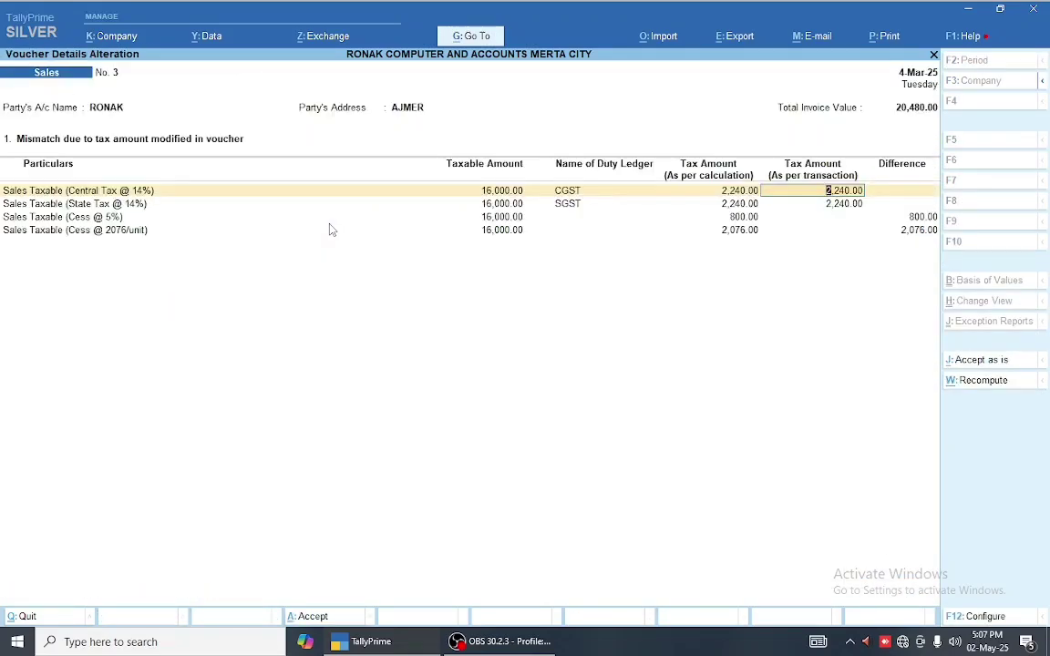
pyautogui.press('Escape')
pyautogui.press('Return')
pyautogui.press('Escape')
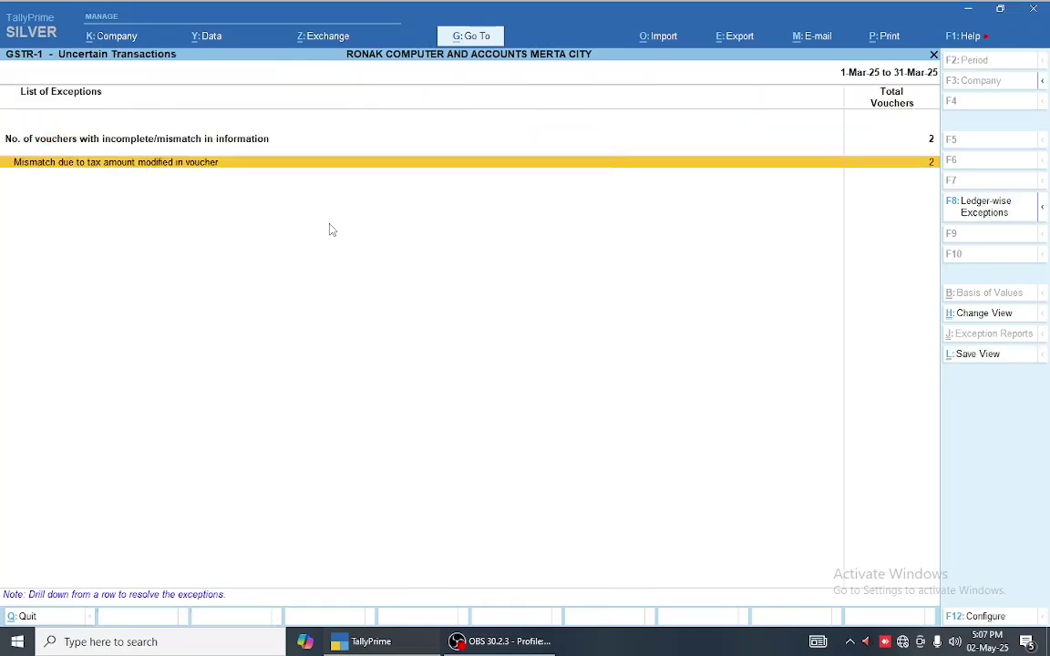
# - List the tax-amount mismatch vouchers 3 and 4, checking voucher 3's details
pyautogui.press('Return')
pyautogui.press('Down')
pyautogui.press('Up')
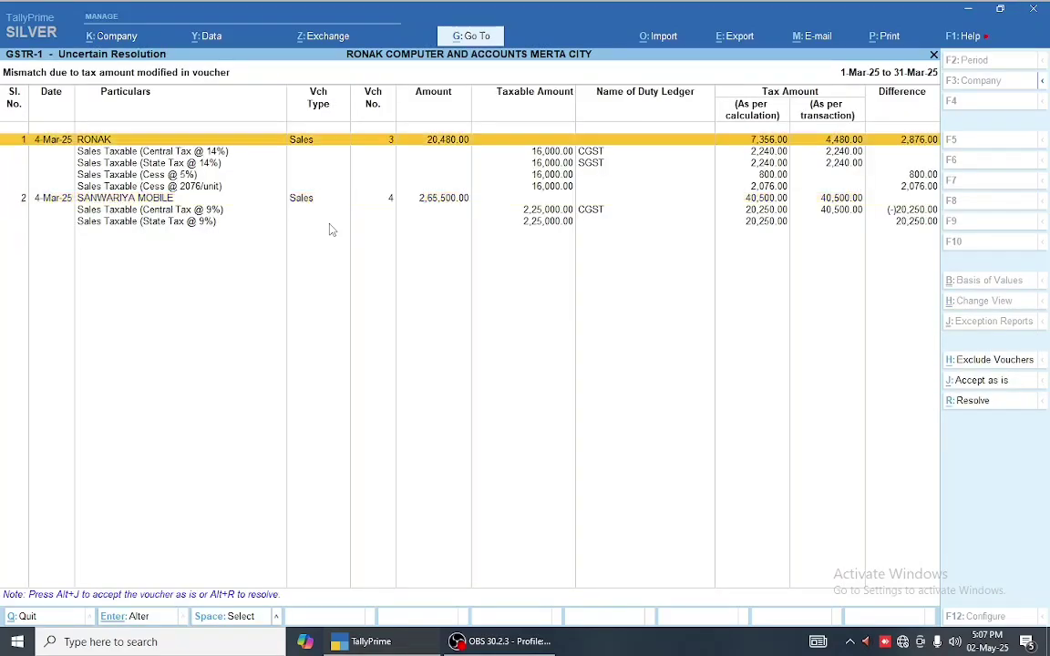
pyautogui.press('Escape')
pyautogui.press('Up')
pyautogui.press('Return')
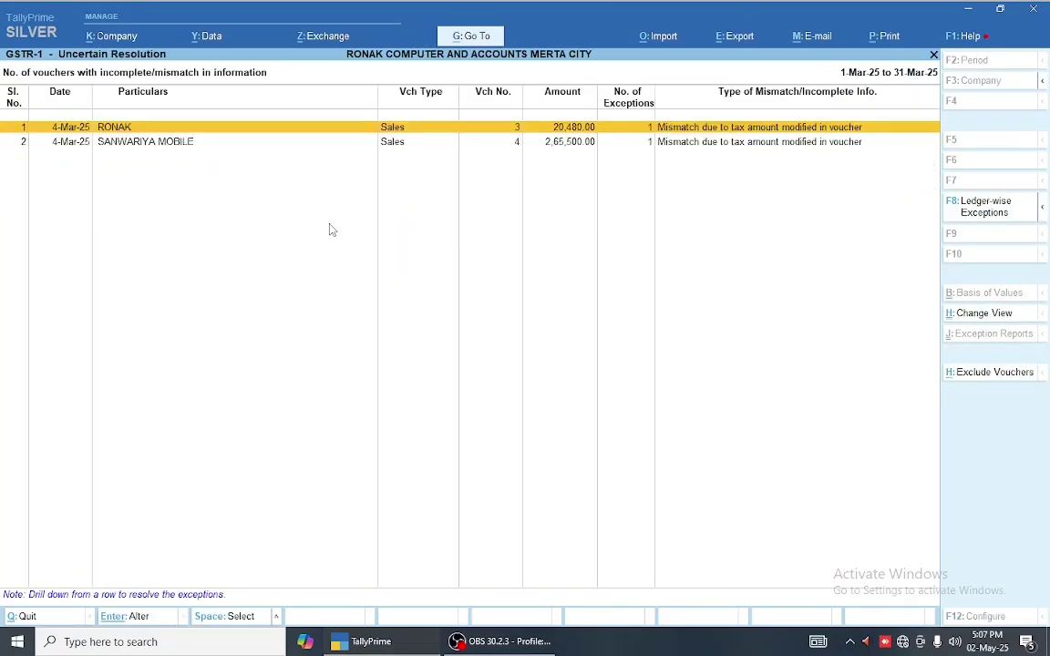
pyautogui.press('Return')
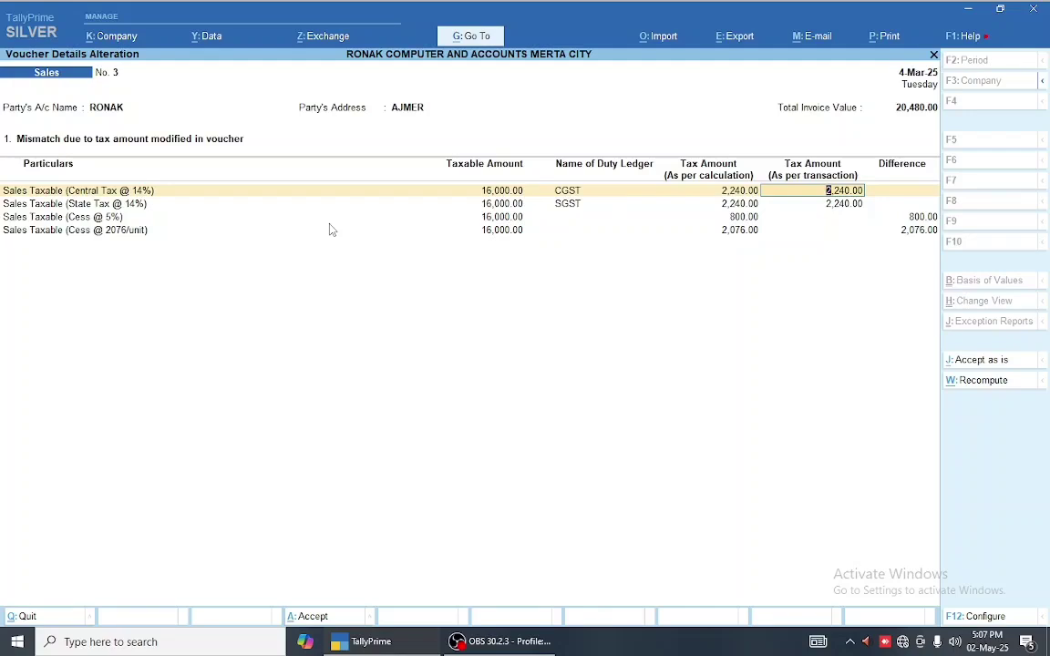
pyautogui.press('Escape')
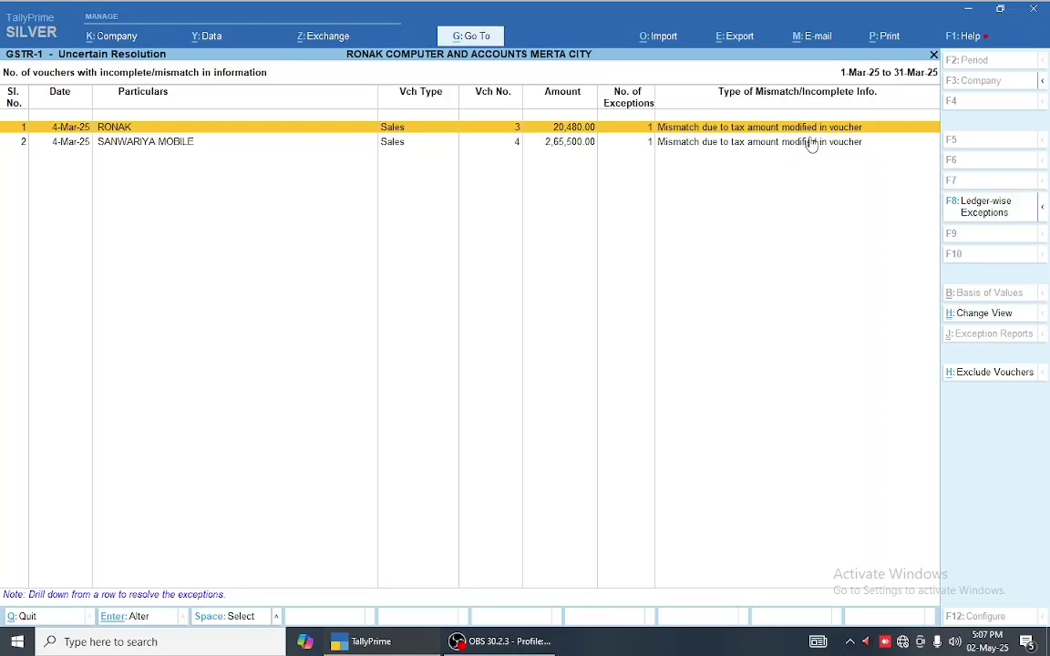
# - Open Sales voucher No. 3's mismatch details showing cess differences of 800.00 and 2,076.00
pyautogui.press('Return')
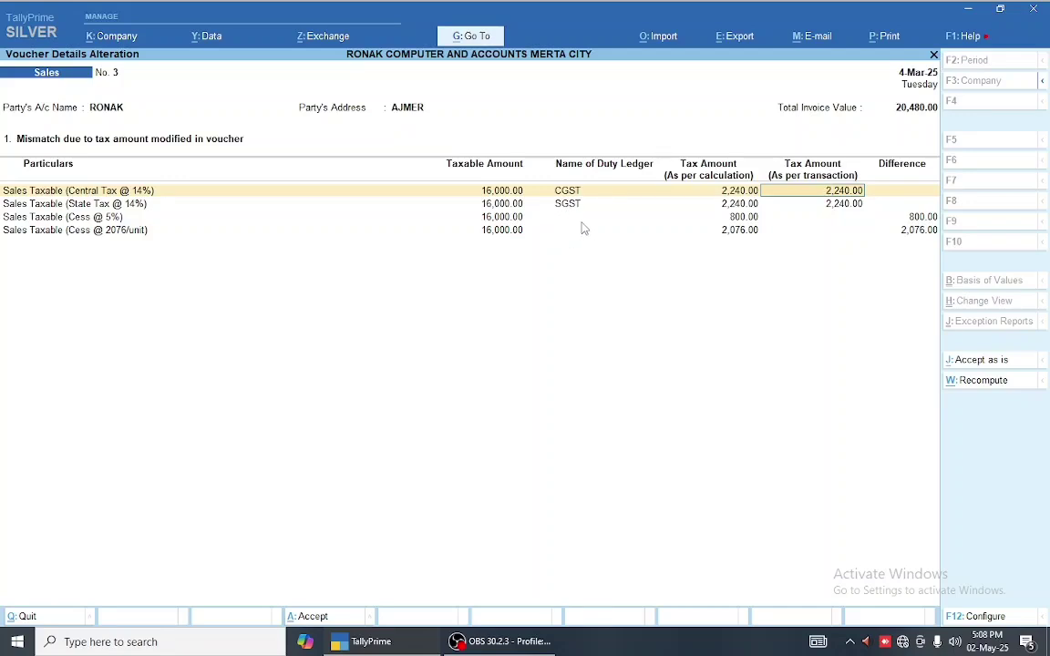
# - Add a CESS ledger line to Sales voucher No. 3 and save it past the tax mismatch warning
pyautogui.press('Escape')
pyautogui.press('Return')
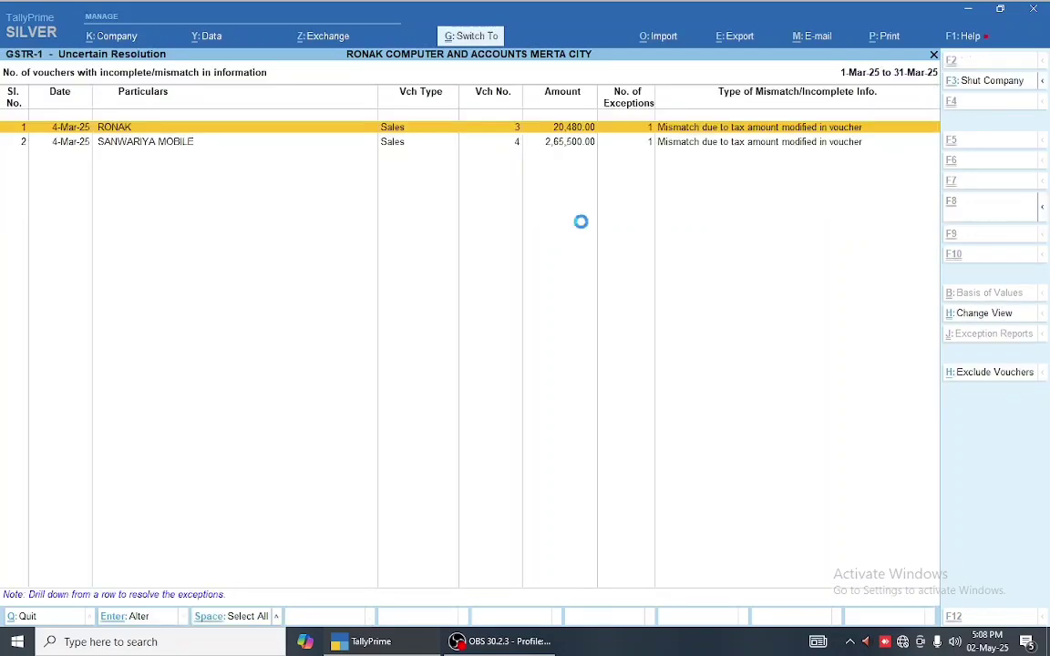
pyautogui.press('Return')
pyautogui.press('Return')
pyautogui.press('Return')
pyautogui.press('Return')
pyautogui.press('Return')
pyautogui.press('Return')
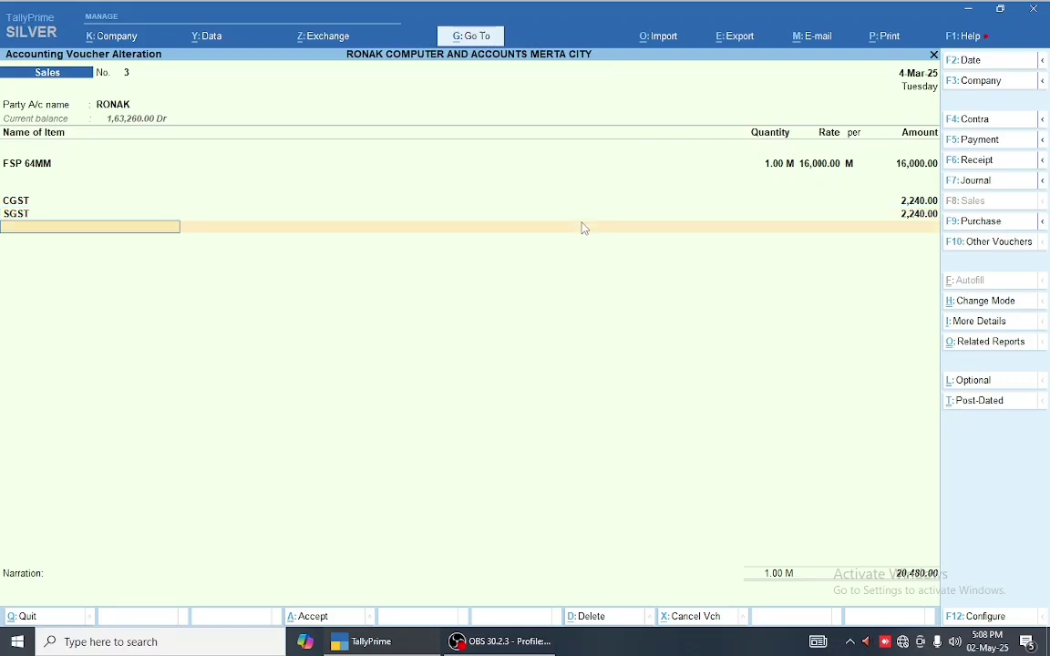
pyautogui.write('CE')
pyautogui.press('Return')
pyautogui.press('Return')
pyautogui.press('Return')
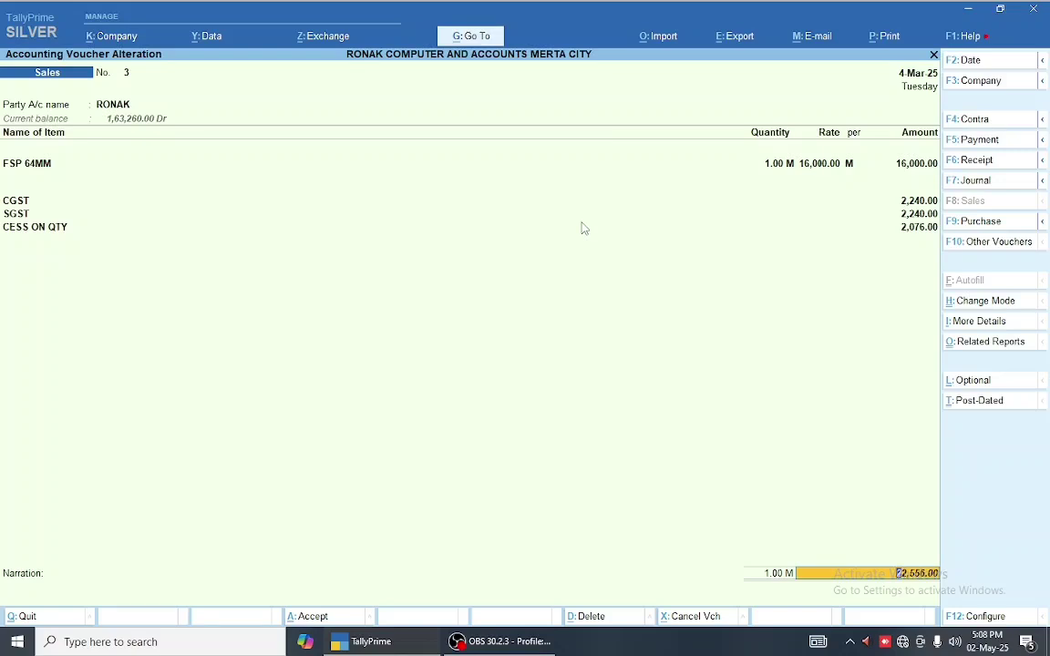
pyautogui.press('Return')
pyautogui.press('Return')
pyautogui.press('Return')
pyautogui.press('Return')
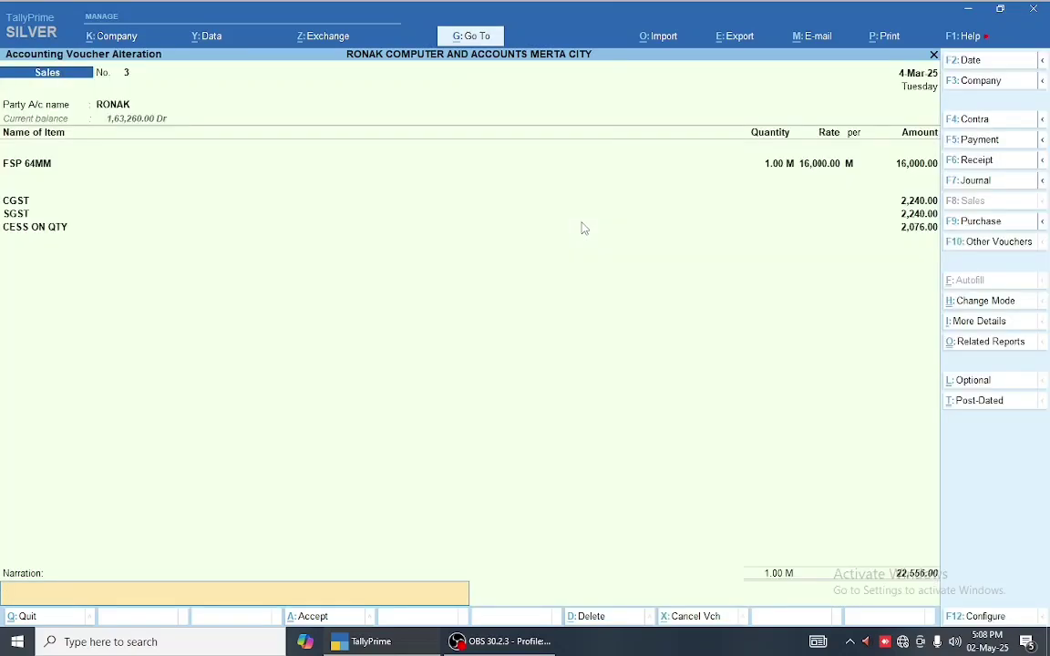
pyautogui.press('Return')
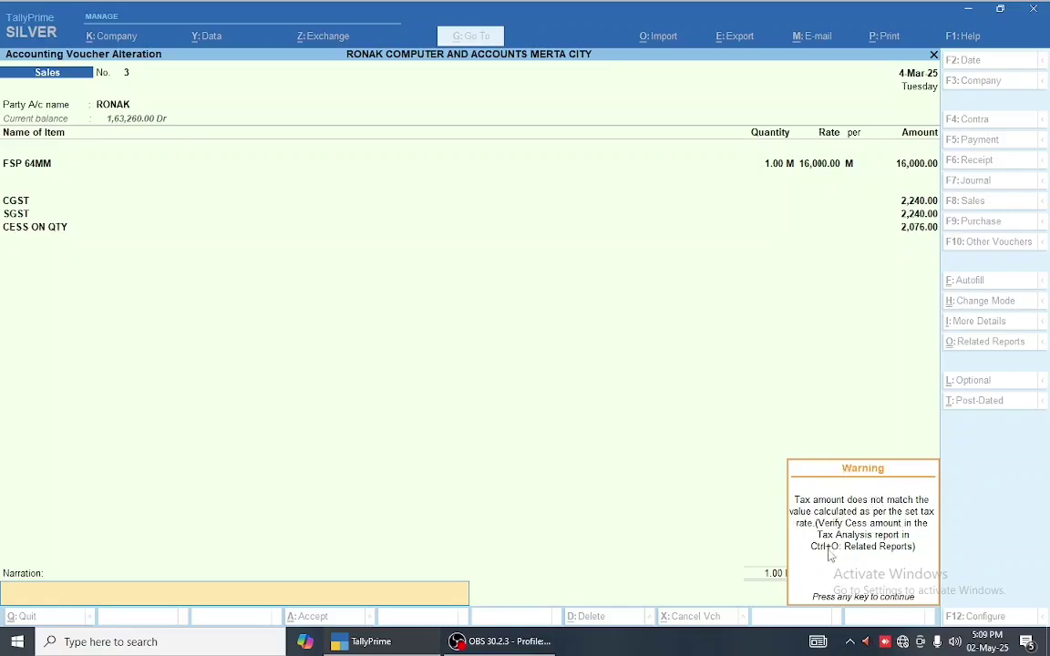
pyautogui.press('Return')
pyautogui.press('y')
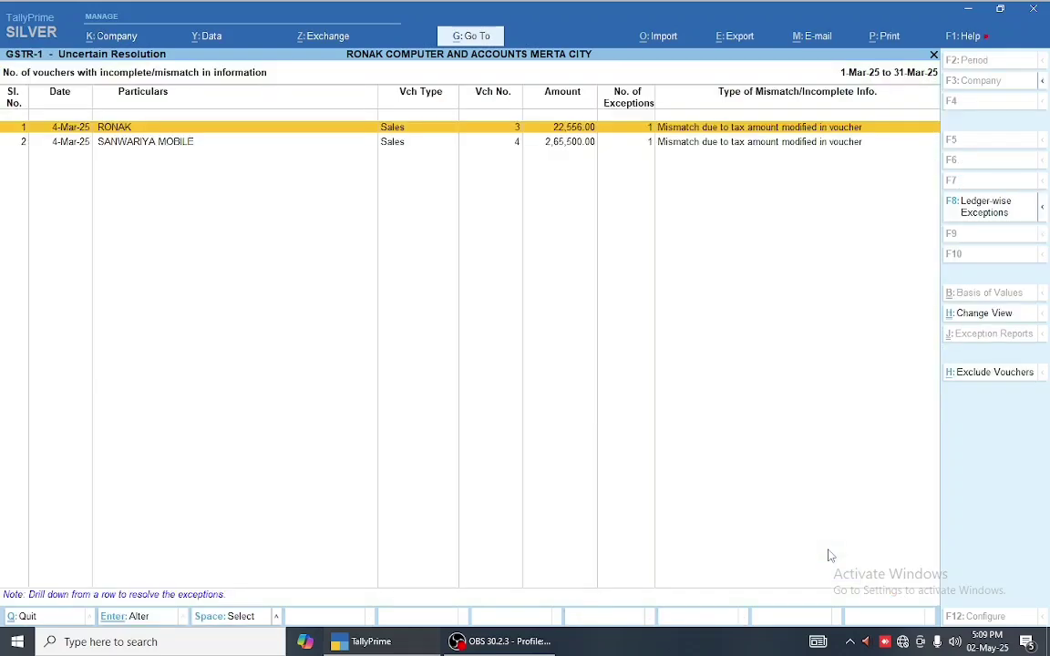
# - Reopen voucher No. 3, add a CESS ON VALUE line of 800.00, and save it
pyautogui.press('Return')
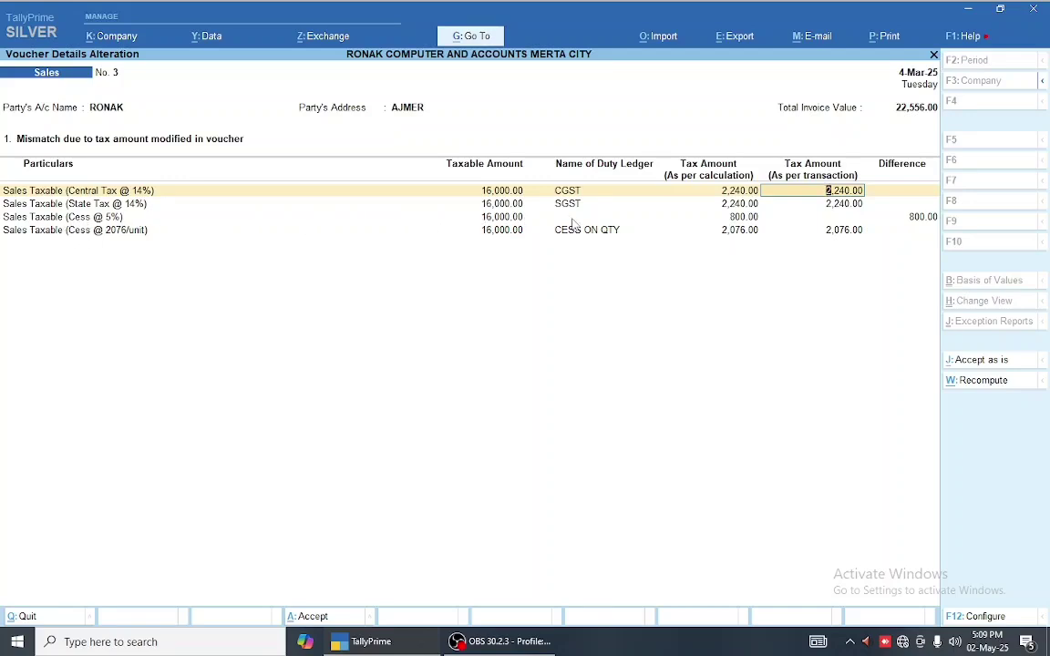
pyautogui.press('Escape')
pyautogui.press('Return')
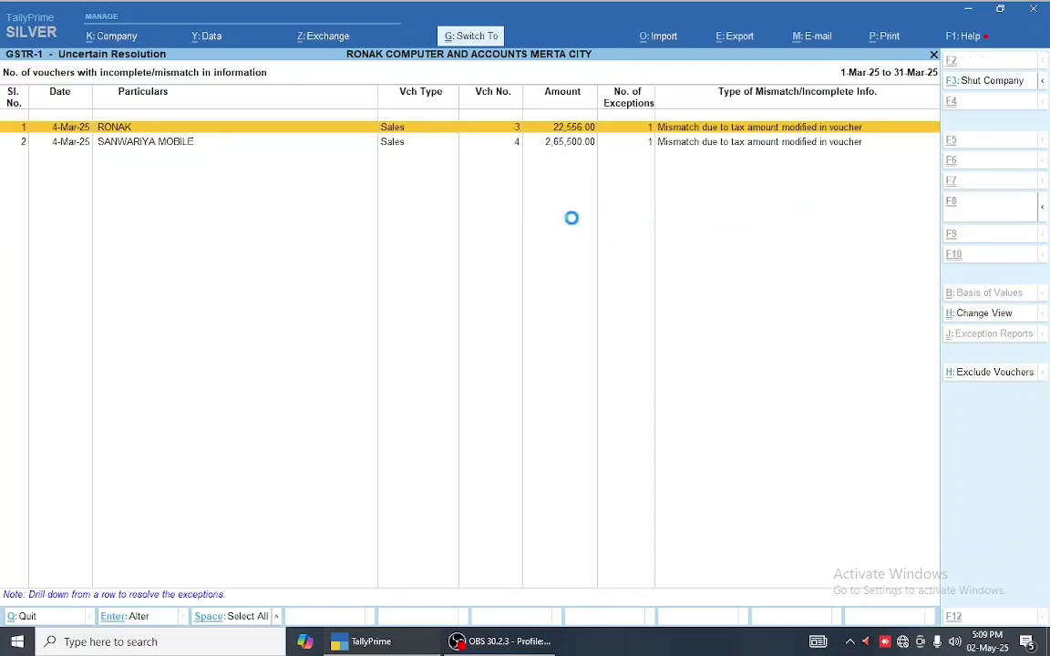
pyautogui.press('Return')
pyautogui.press('Down')
pyautogui.press('Down')
pyautogui.press('Down')
pyautogui.press('Down')
pyautogui.press('Down')
pyautogui.press('Down')
pyautogui.press('Down')
pyautogui.write('CE')
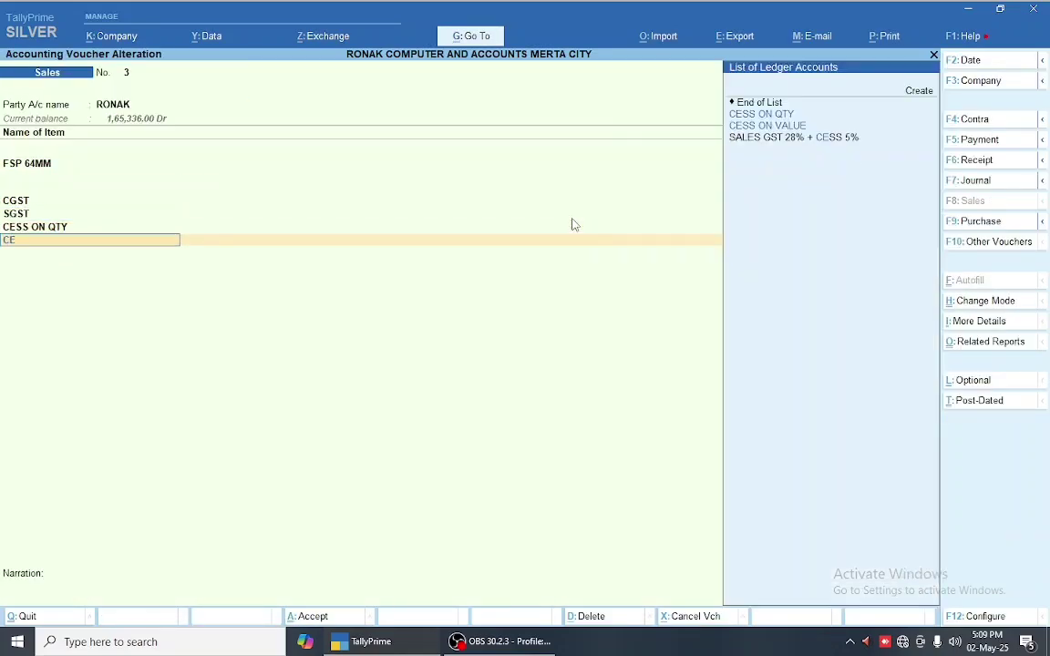
pyautogui.press('Down')
pyautogui.press('Return')
pyautogui.press('Return')
pyautogui.press('Return')
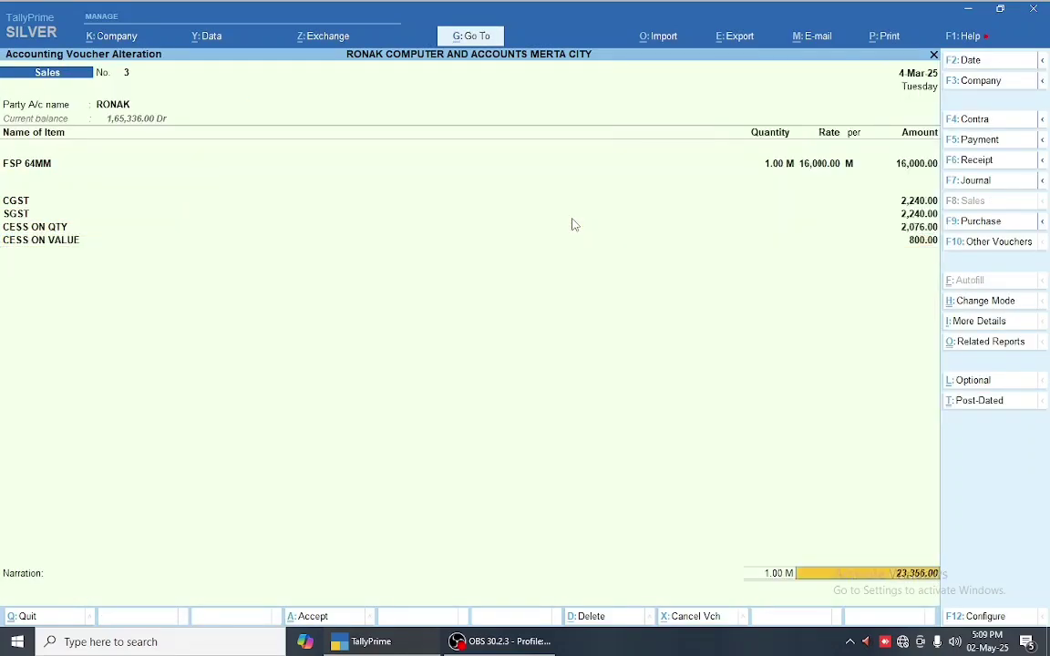
pyautogui.press('Return')
pyautogui.press('Return')
pyautogui.press('Return')
pyautogui.press('Return')
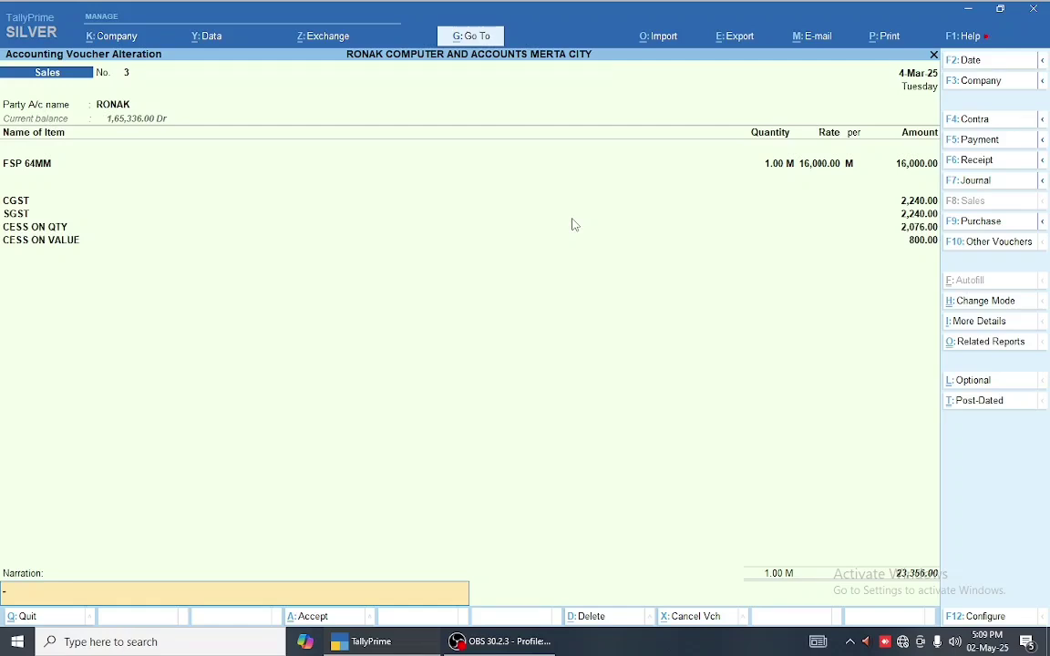
pyautogui.press('Return')
pyautogui.press('Return')
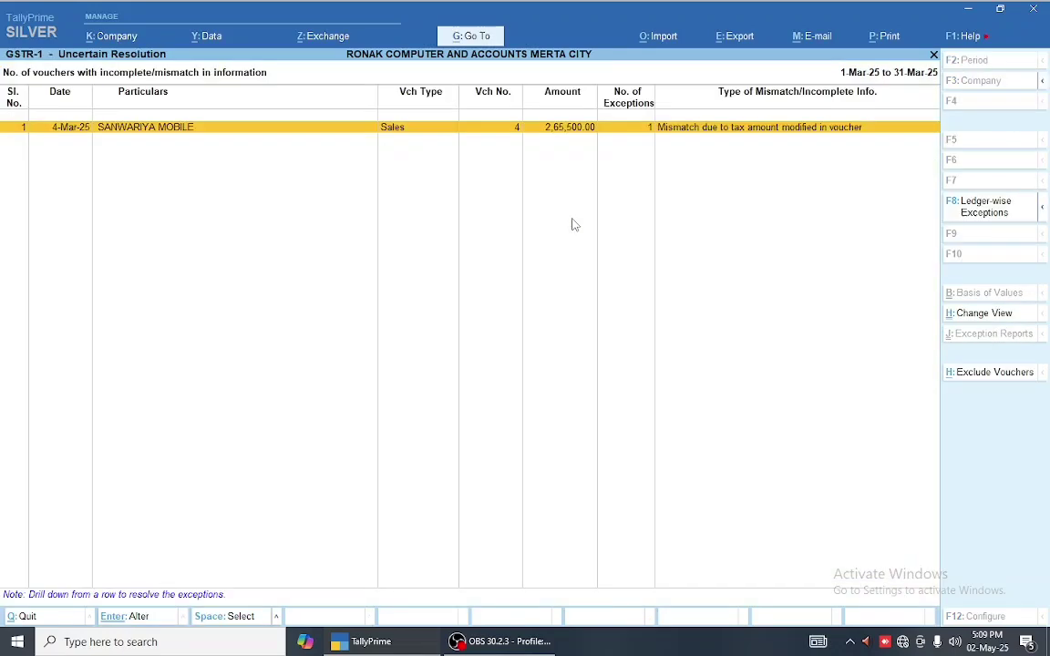
# - In SANWARIYA MOBILE's mismatch details, clear the 40,500.00 transaction tax amount
pyautogui.press('Escape')
pyautogui.press('Return')
pyautogui.press('Return')
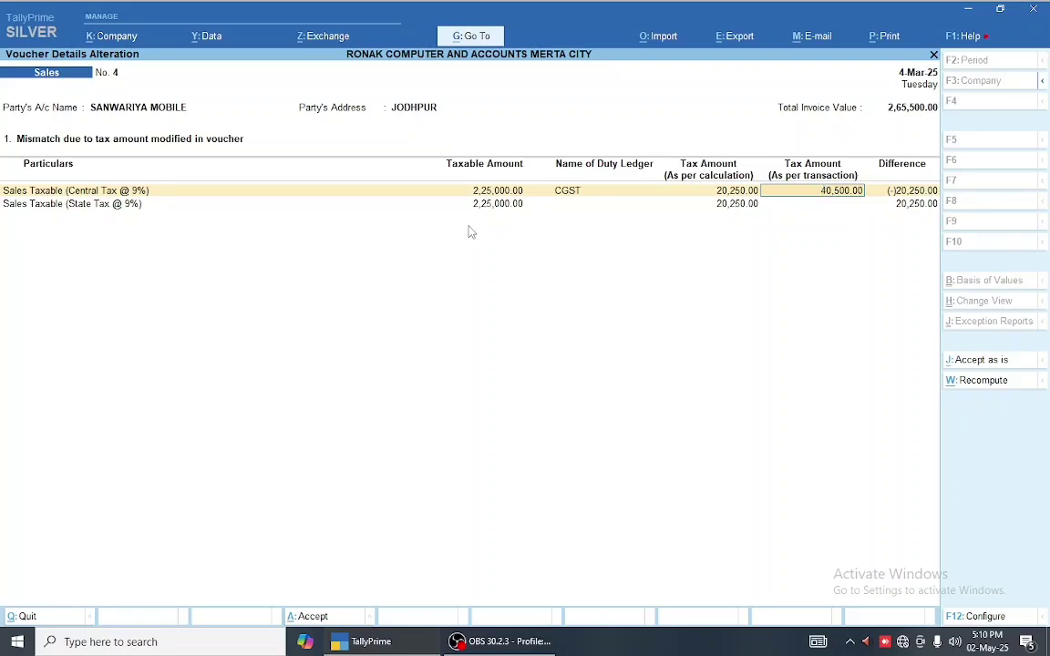
pyautogui.press('Escape')
pyautogui.press('y')
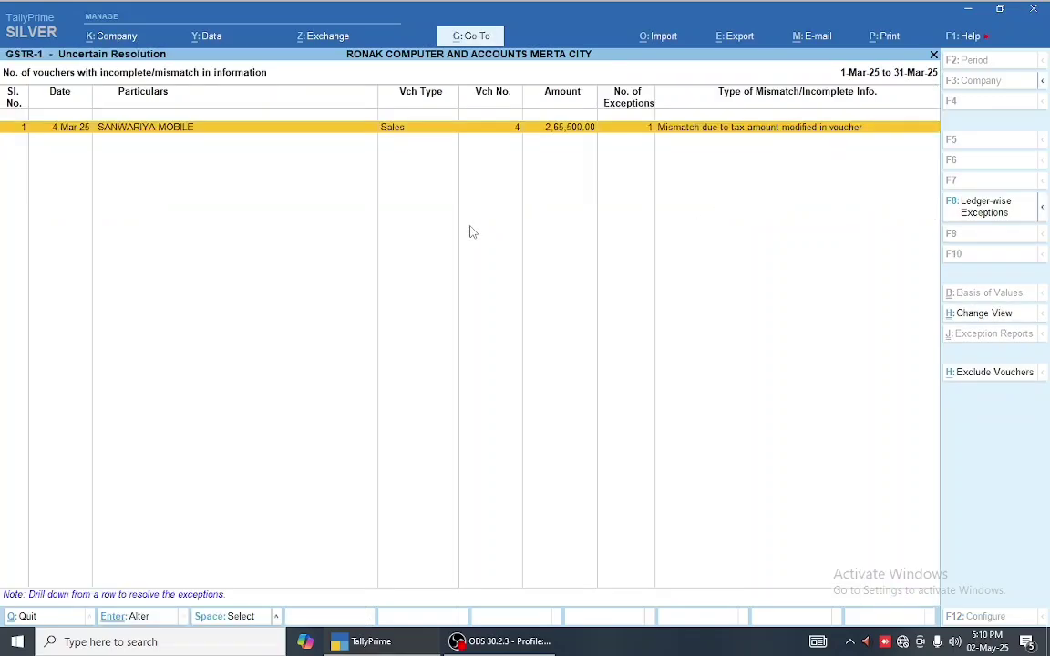
pyautogui.press('Return')
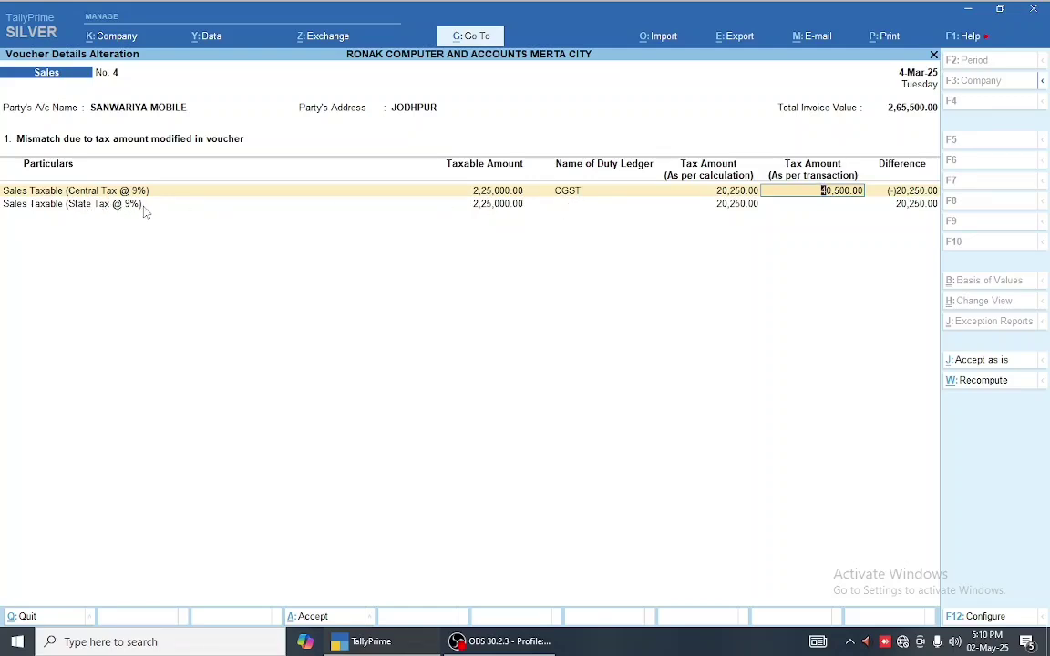
pyautogui.press('BackSpace')
pyautogui.press('Return')
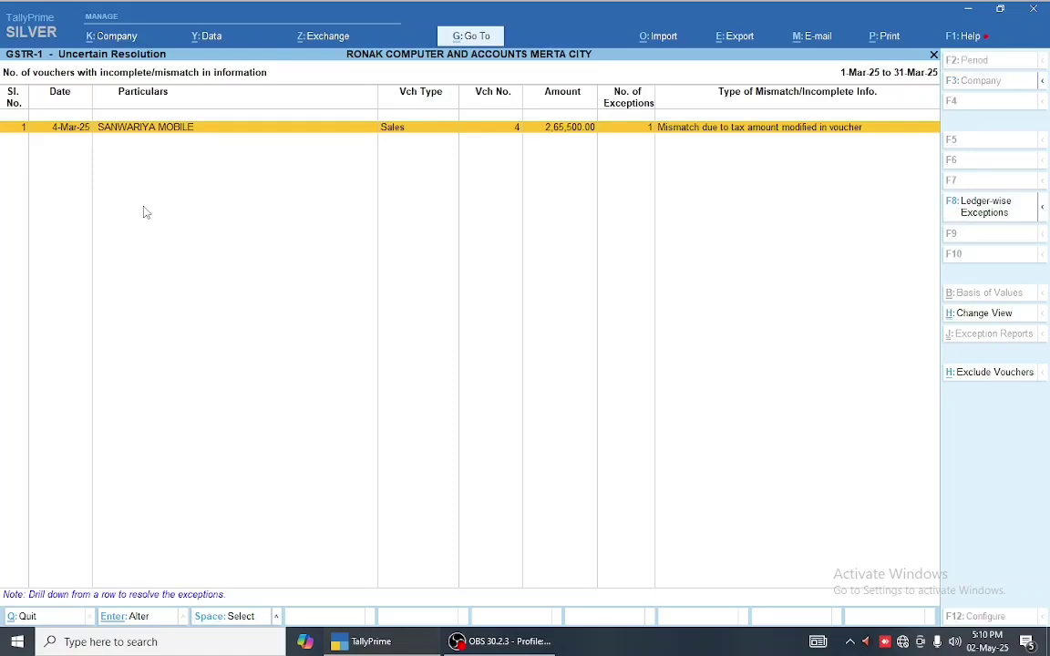
# - Replace the duplicate CGST line in SANWARIYA MOBILE's voucher No. 4 with SGST and save
pyautogui.press('Return')
pyautogui.press('Return')
pyautogui.press('Return')
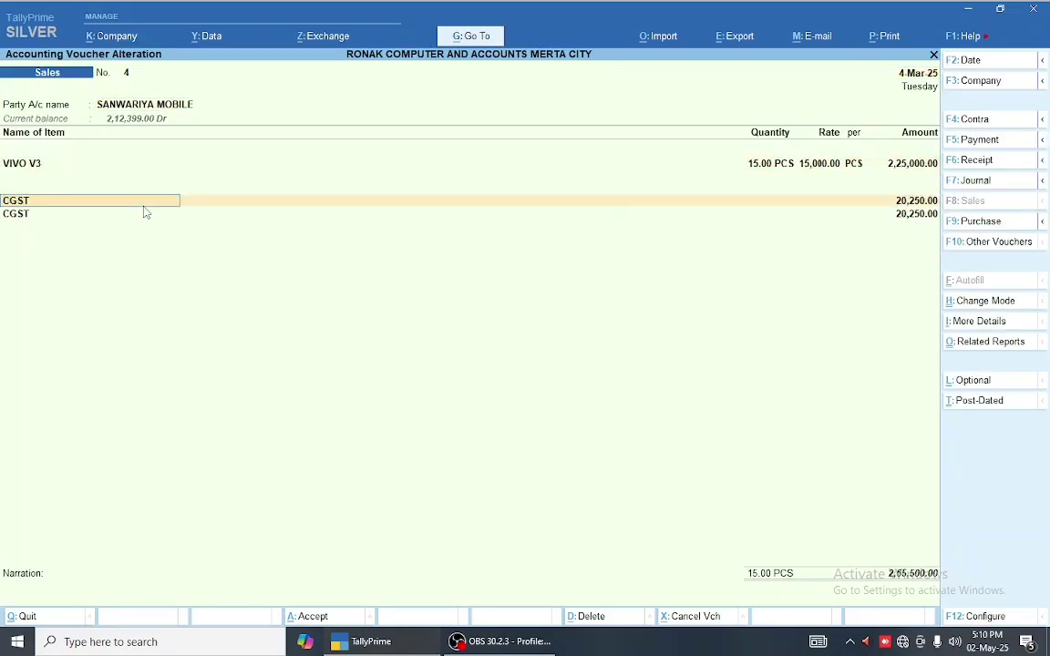
pyautogui.press('Return')
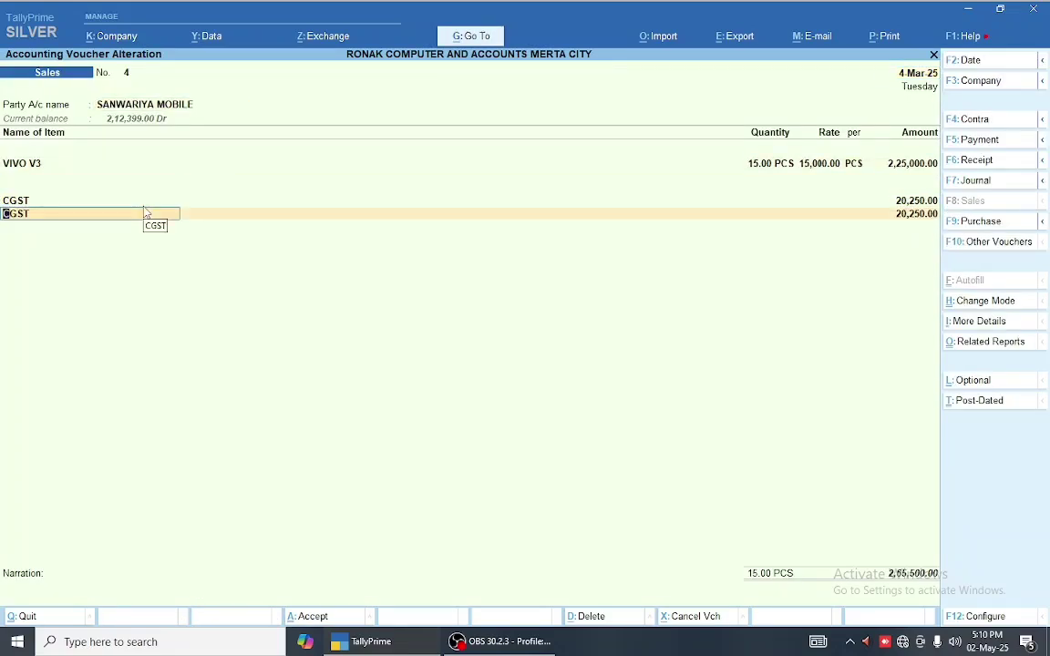
pyautogui.write('S')
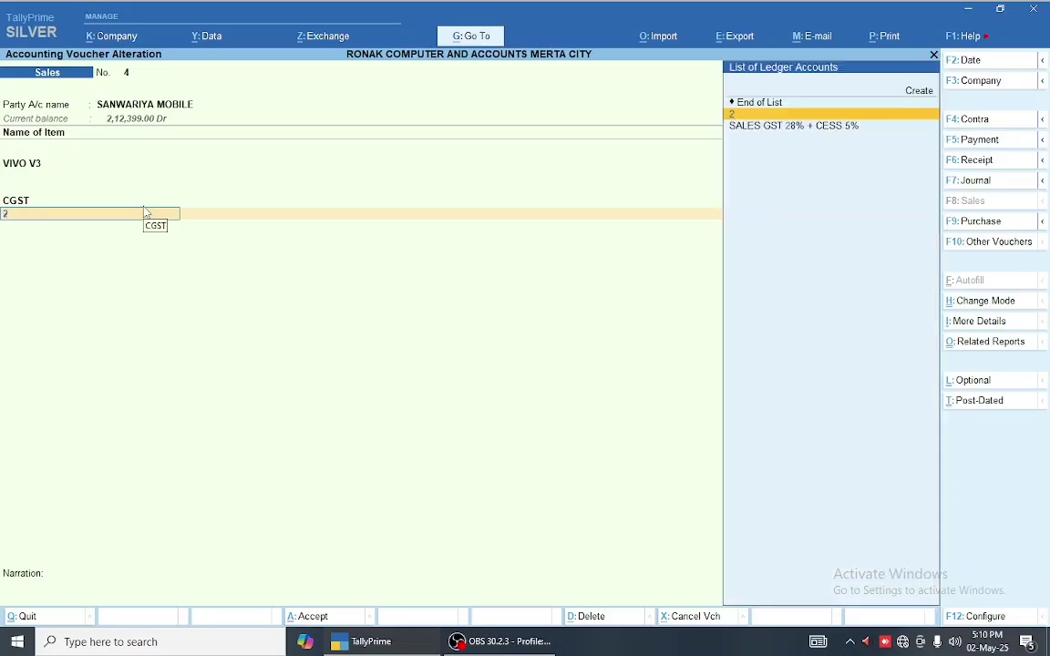
pyautogui.write('GST')
pyautogui.press('Return')
pyautogui.press('Return')
pyautogui.press('Return')
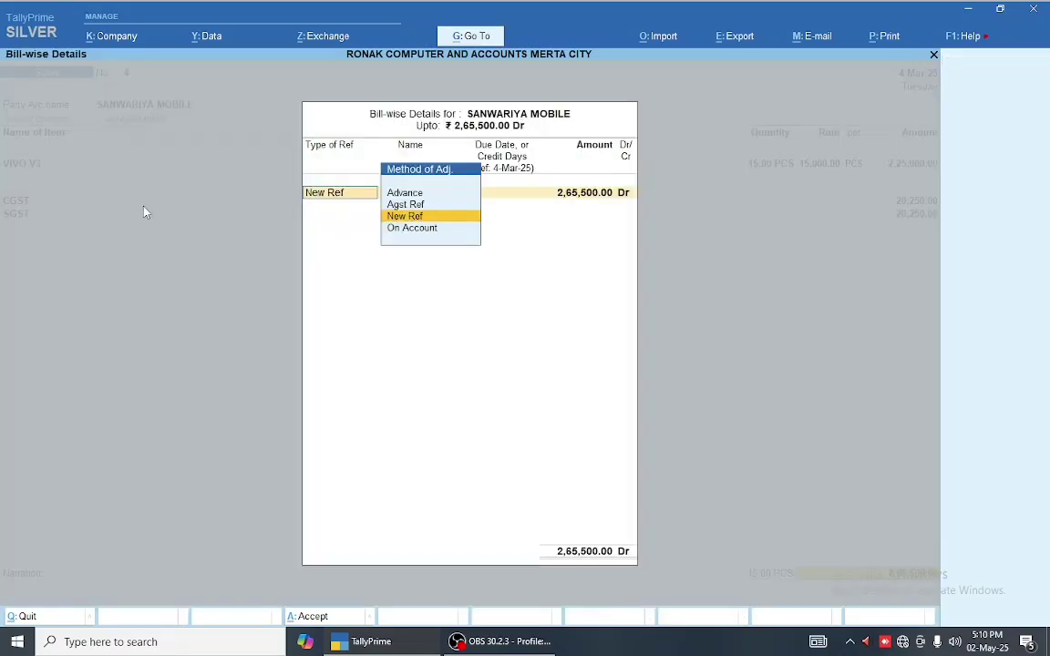
pyautogui.press('Return')
pyautogui.press('Return')
pyautogui.press('Return')
pyautogui.press('Return')
pyautogui.press('Return')
pyautogui.press('Return')
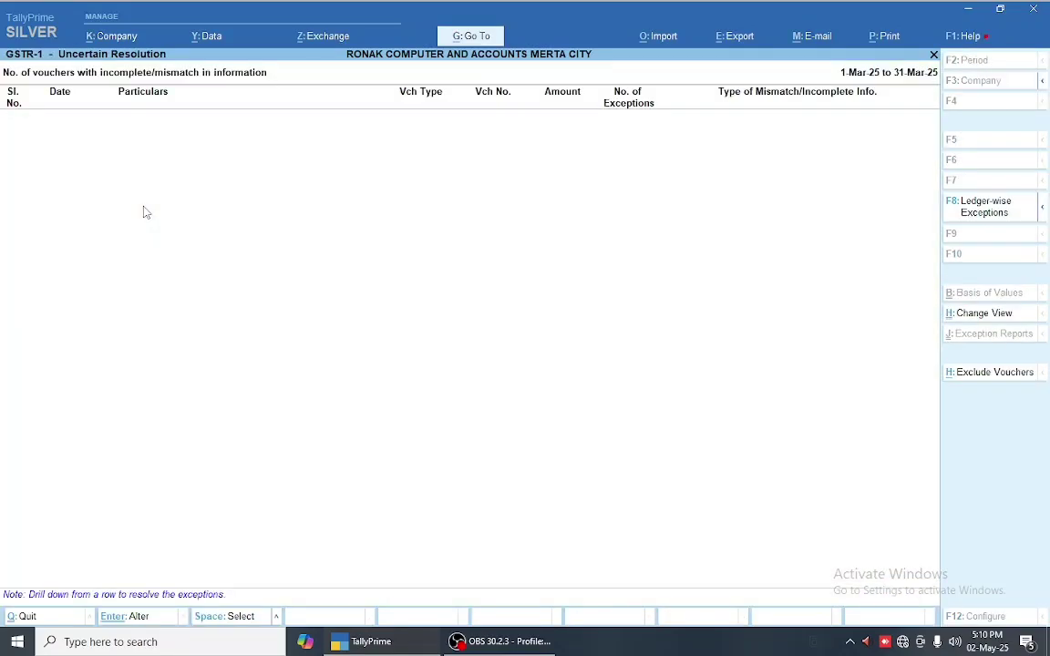
pyautogui.press('Escape')
pyautogui.press('Escape')
pyautogui.press('Down')
pyautogui.press('Down')
pyautogui.press('Down')
pyautogui.press('Down')
pyautogui.press('Down')
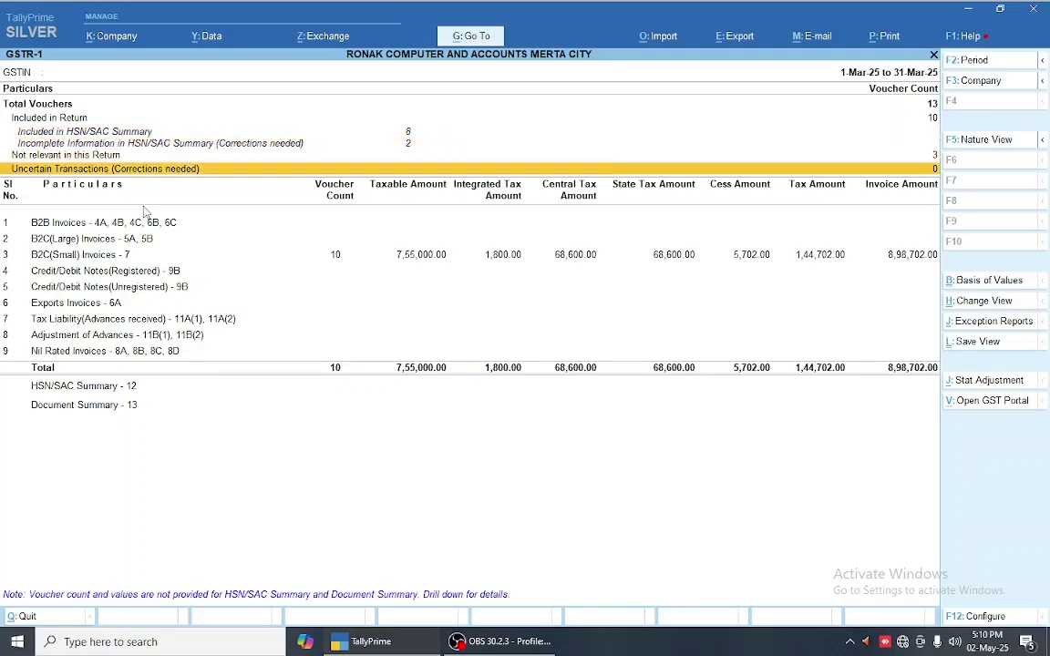
pyautogui.press('Up')
pyautogui.press('Up')
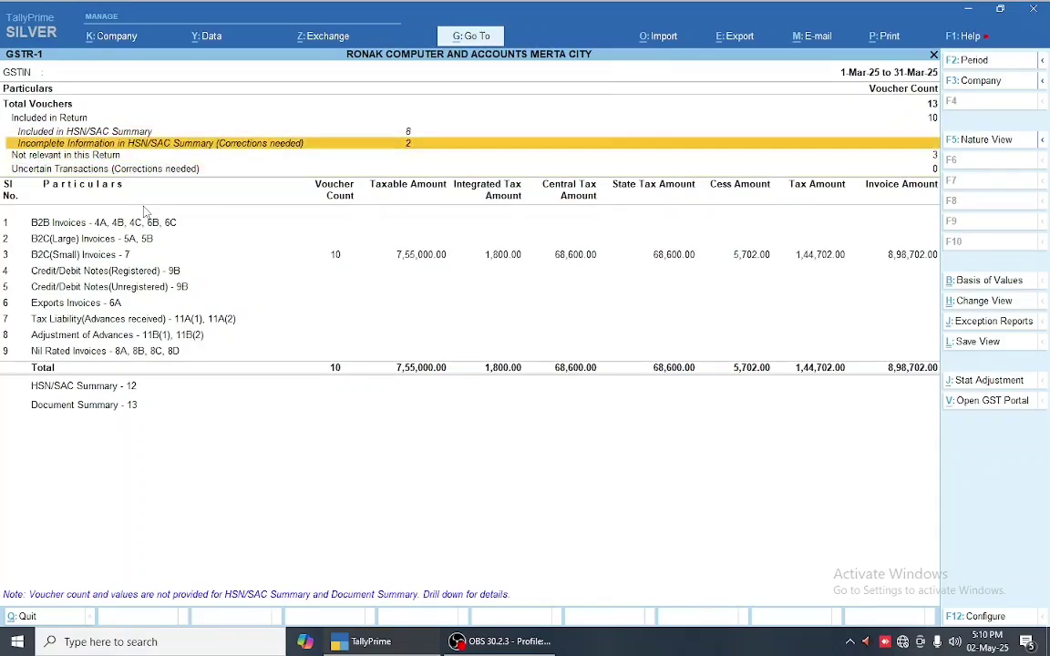
pyautogui.press('Return')
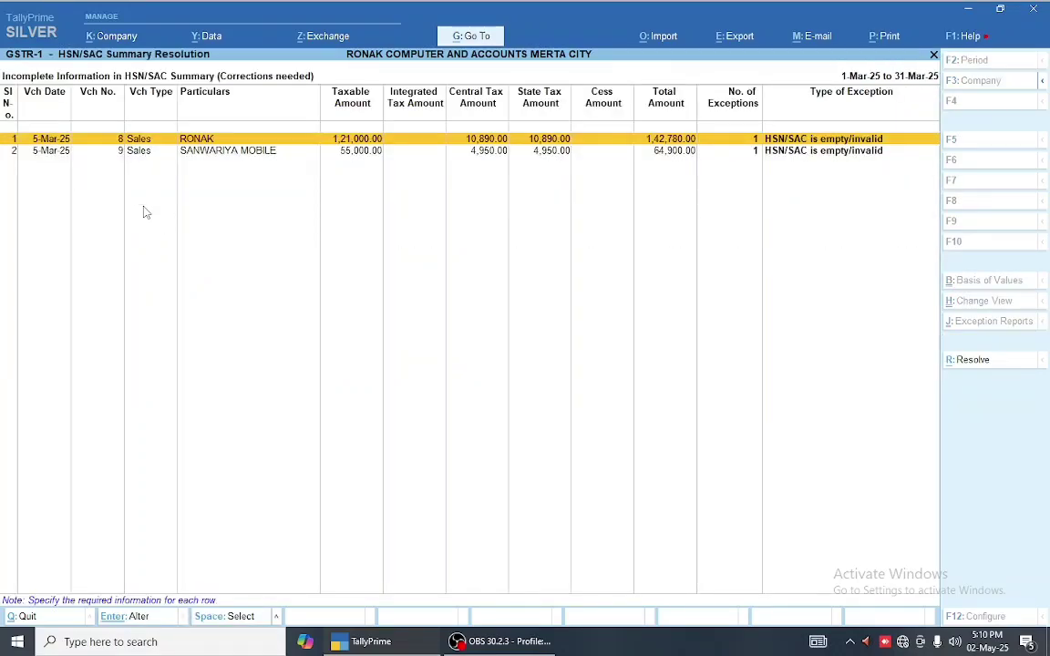
pyautogui.press('Escape')
pyautogui.press('Down')
pyautogui.press('Down')
pyautogui.press('Down')
pyautogui.press('Down')
pyautogui.press('Down')
pyautogui.press('Down')
pyautogui.press('Down')
pyautogui.press('Down')
pyautogui.press('Down')
pyautogui.press('Down')
pyautogui.press('Down')
pyautogui.press('Down')
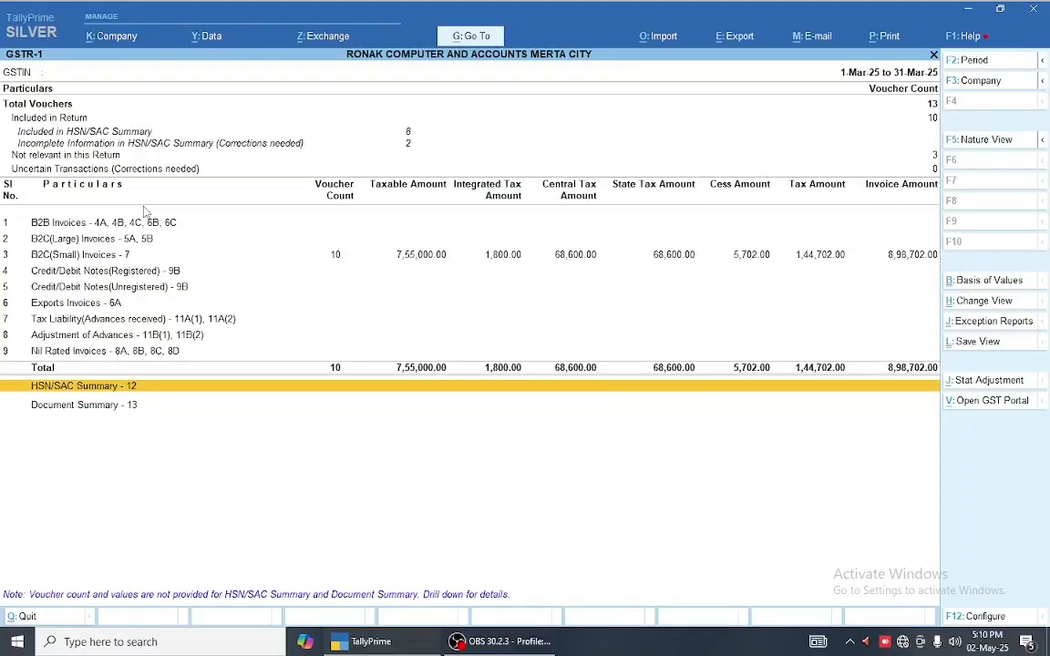
pyautogui.press('Return')
pyautogui.press('Down')
pyautogui.press('Down')
pyautogui.press('Return')
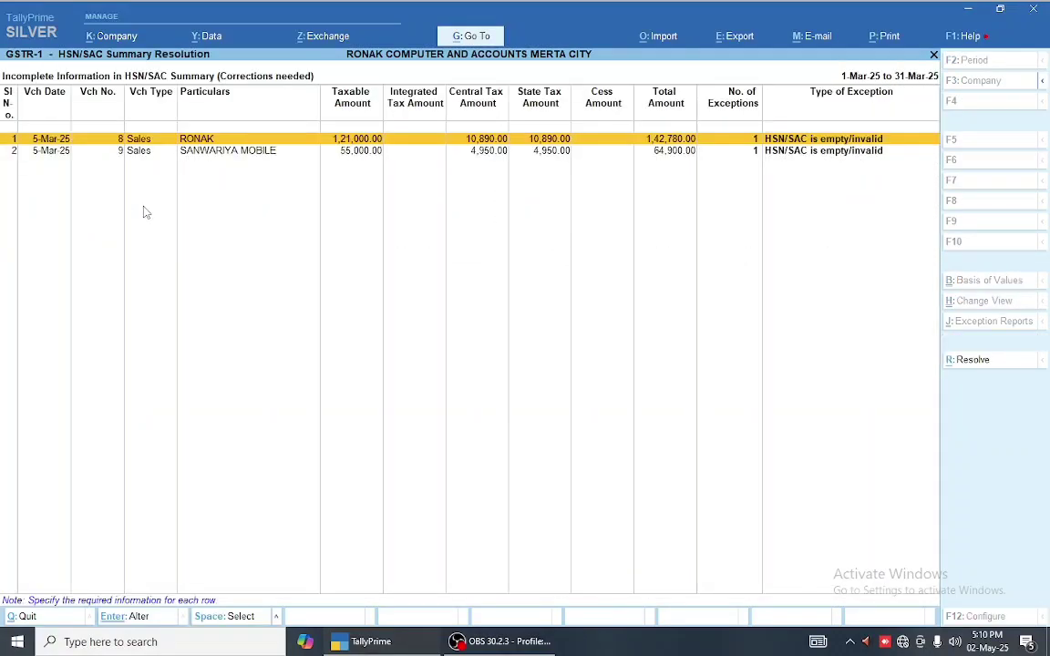
pyautogui.press('Escape')
pyautogui.press('Escape')
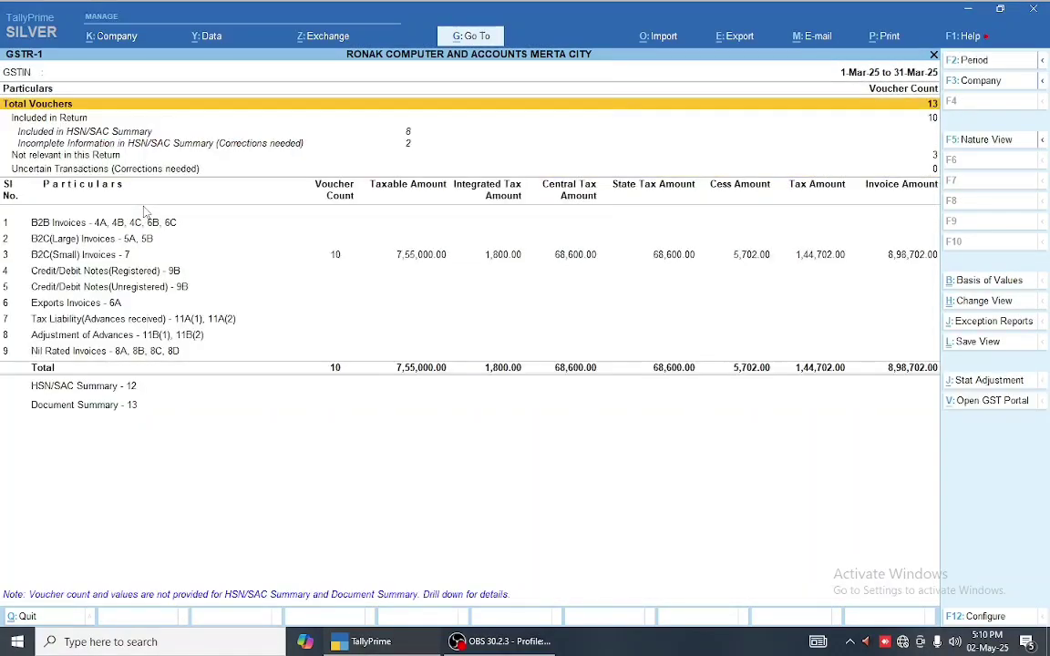
pyautogui.press('Down')
pyautogui.press('Down')
pyautogui.press('Down')
pyautogui.press('Down')
pyautogui.press('Down')
pyautogui.press('Down')
pyautogui.press('Down')
pyautogui.press('Down')
pyautogui.press('Down')
pyautogui.press('Down')
pyautogui.press('Down')
pyautogui.press('Down')
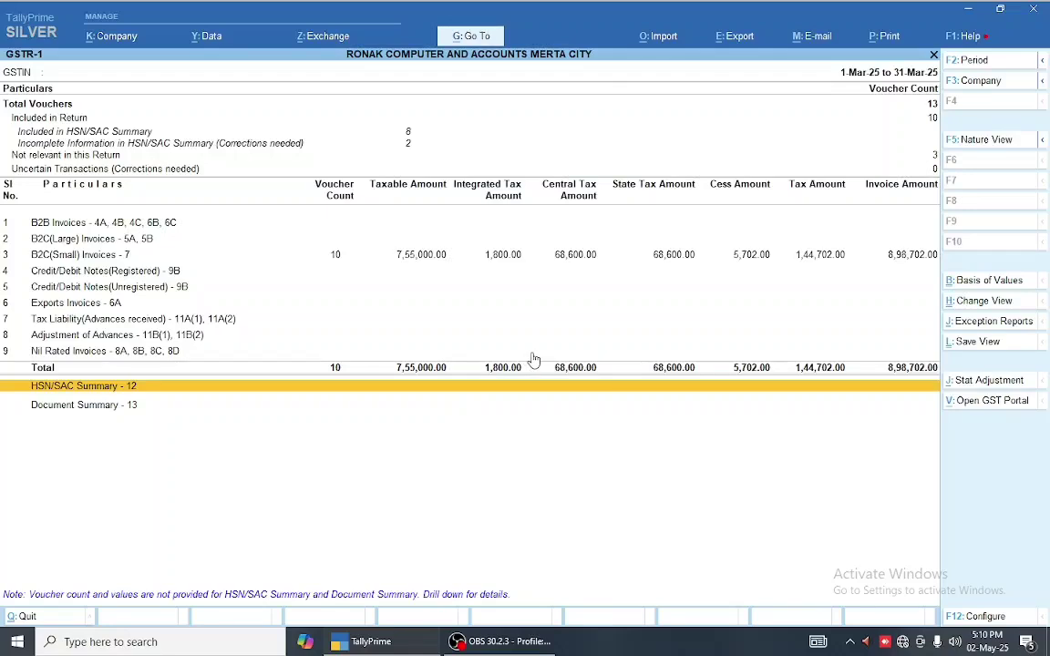
pyautogui.press('Return')
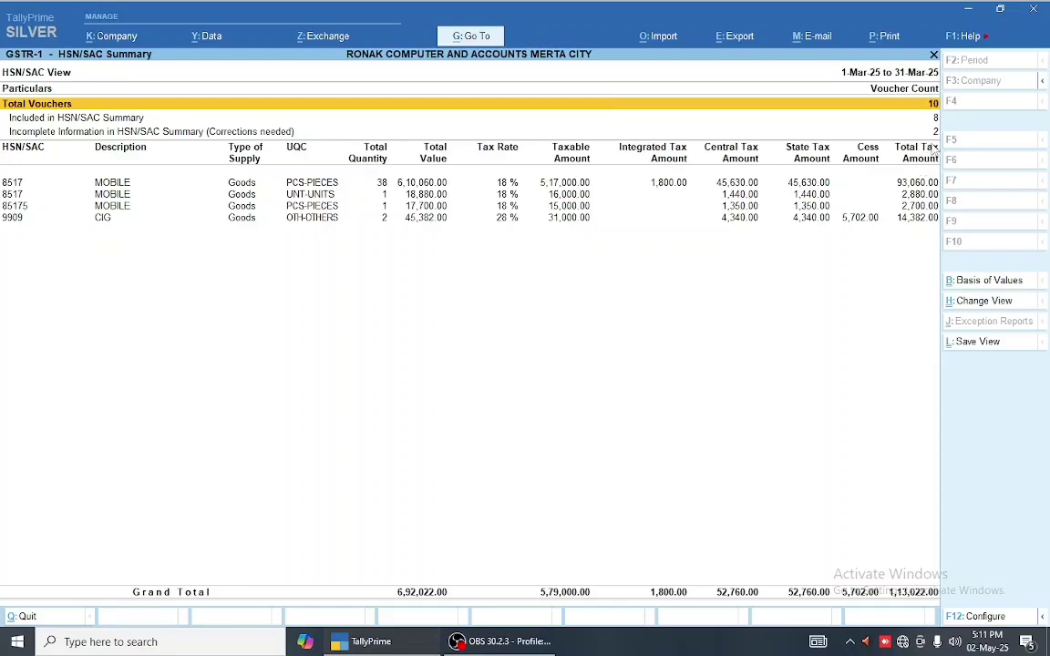
pyautogui.press('Escape')
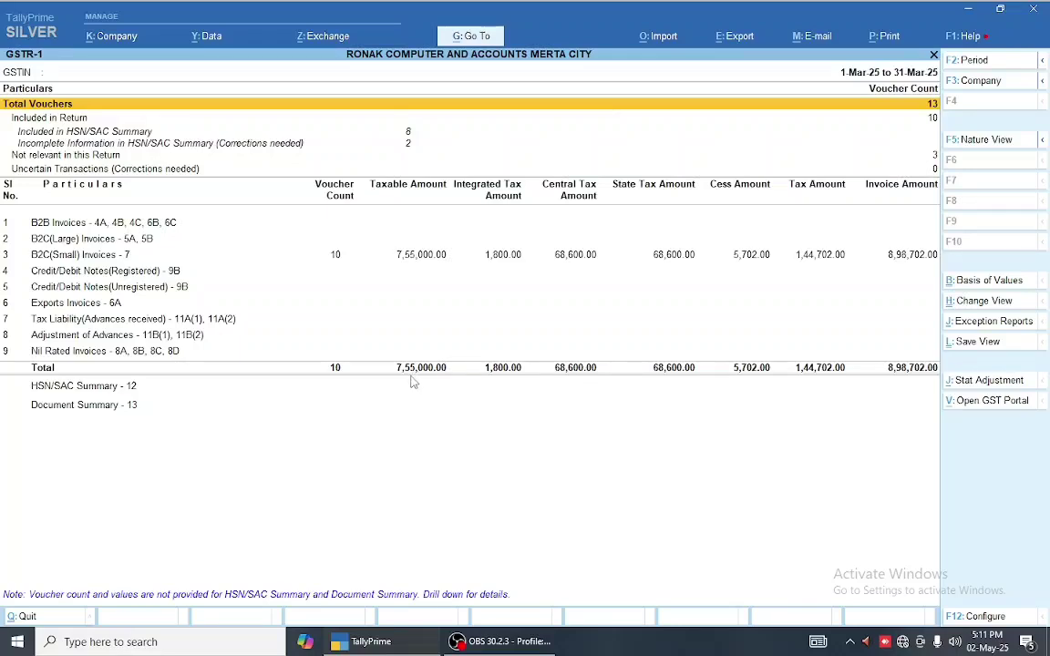
pyautogui.press('Down')
pyautogui.press('Down')
pyautogui.press('Down')
pyautogui.press('Down')
pyautogui.press('Down')
pyautogui.press('Down')
pyautogui.press('Down')
pyautogui.press('Down')
pyautogui.press('Down')
pyautogui.press('Down')
pyautogui.press('Down')
pyautogui.press('Down')
pyautogui.press('Down')
pyautogui.press('Down')
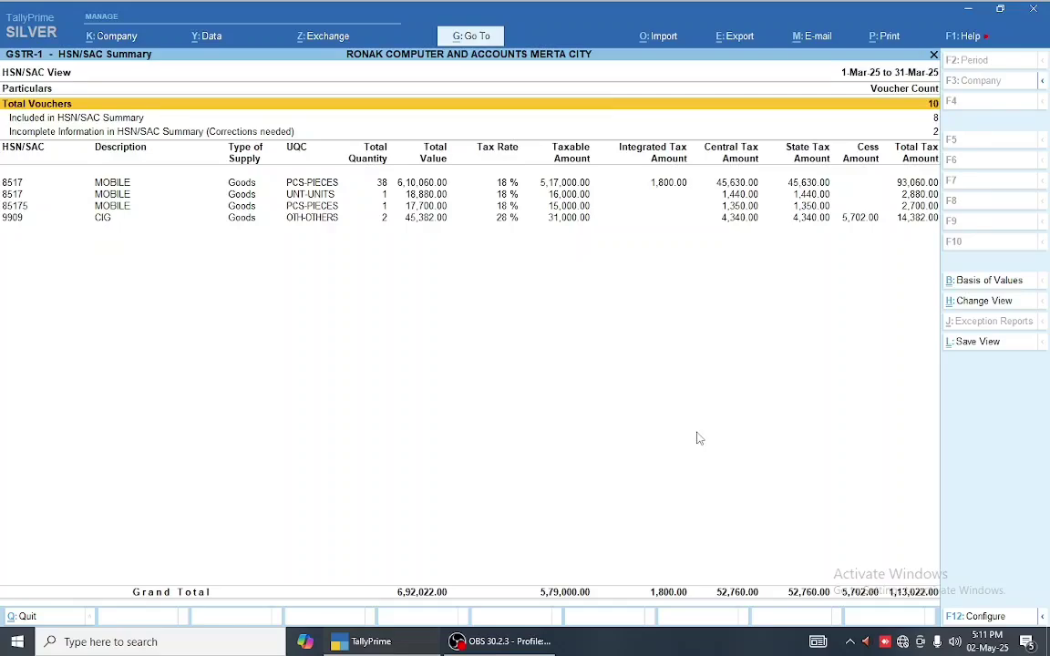
pyautogui.press('Escape')
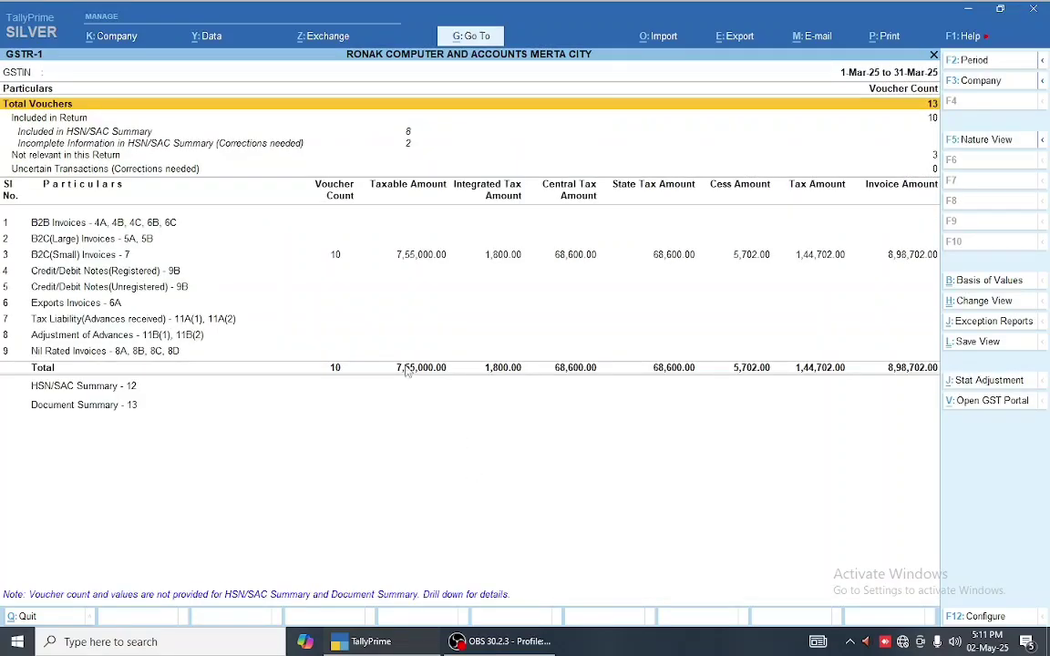
pyautogui.press('Down')
pyautogui.press('Down')
pyautogui.press('Down')
pyautogui.press('Down')
pyautogui.press('Down')
pyautogui.press('Down')
pyautogui.press('Down')
pyautogui.press('Down')
pyautogui.press('Down')
pyautogui.press('Down')
pyautogui.press('Down')
pyautogui.press('Down')
pyautogui.press('Down')
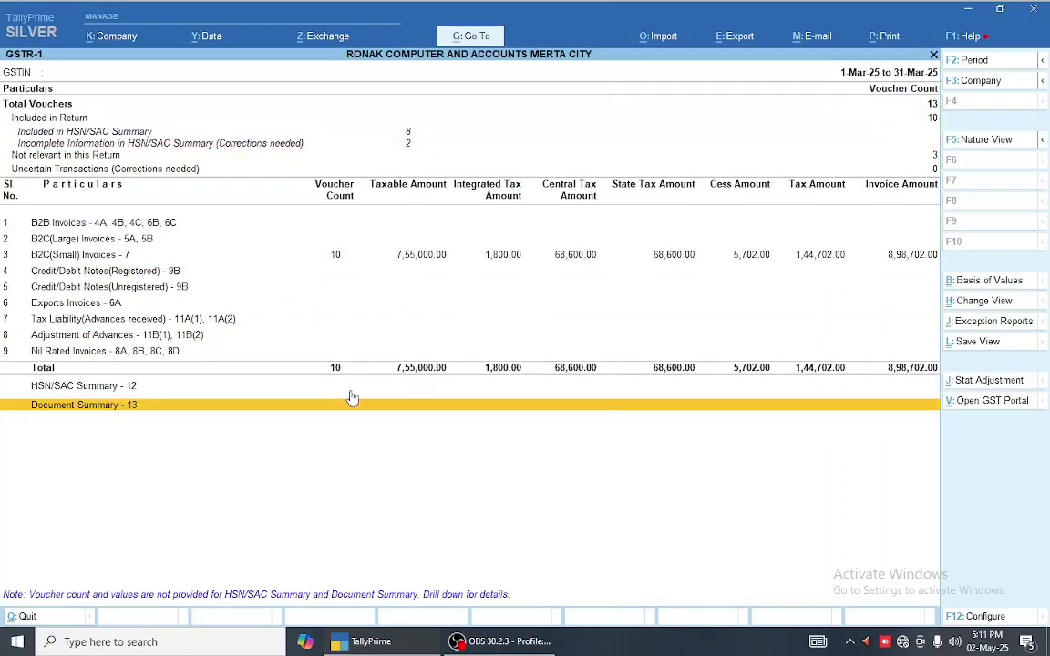
pyautogui.press('Up')
pyautogui.press('Return')
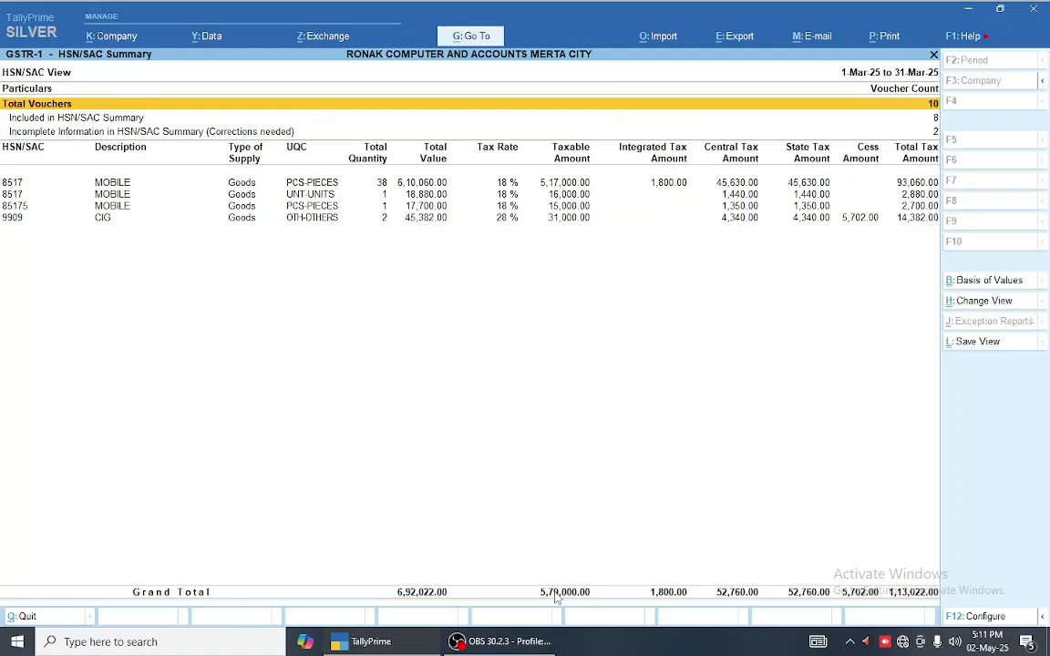
pyautogui.press('Down')
pyautogui.press('Down')
pyautogui.press('Return')
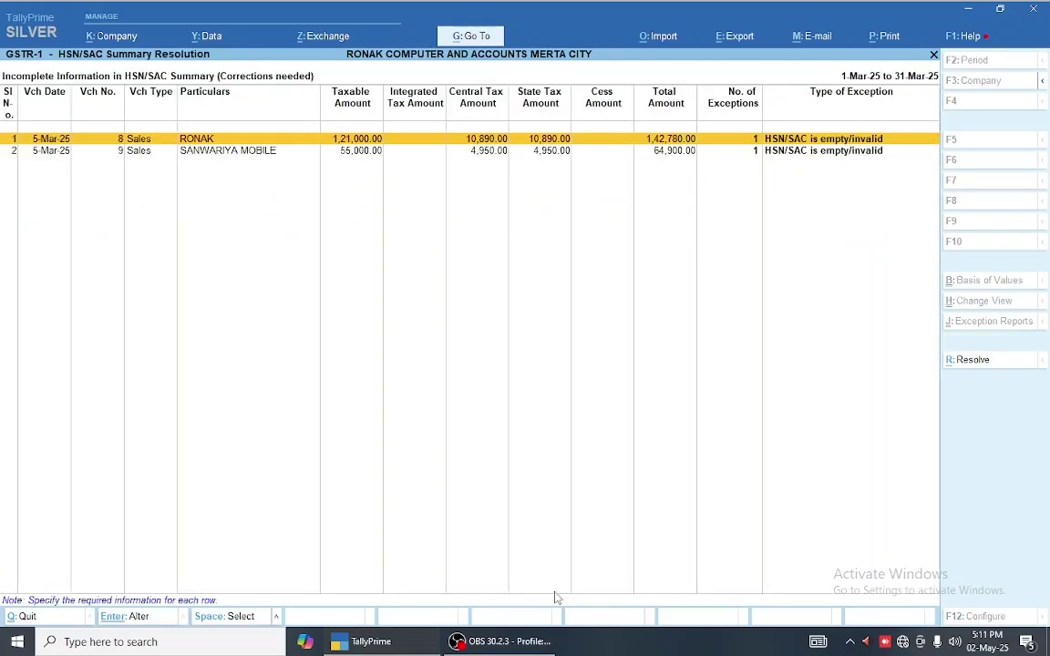
# - From RONAK's HSN/SAC exception, open sales voucher No. 8 and the OPPO 11 stock item master
pyautogui.press('Return')
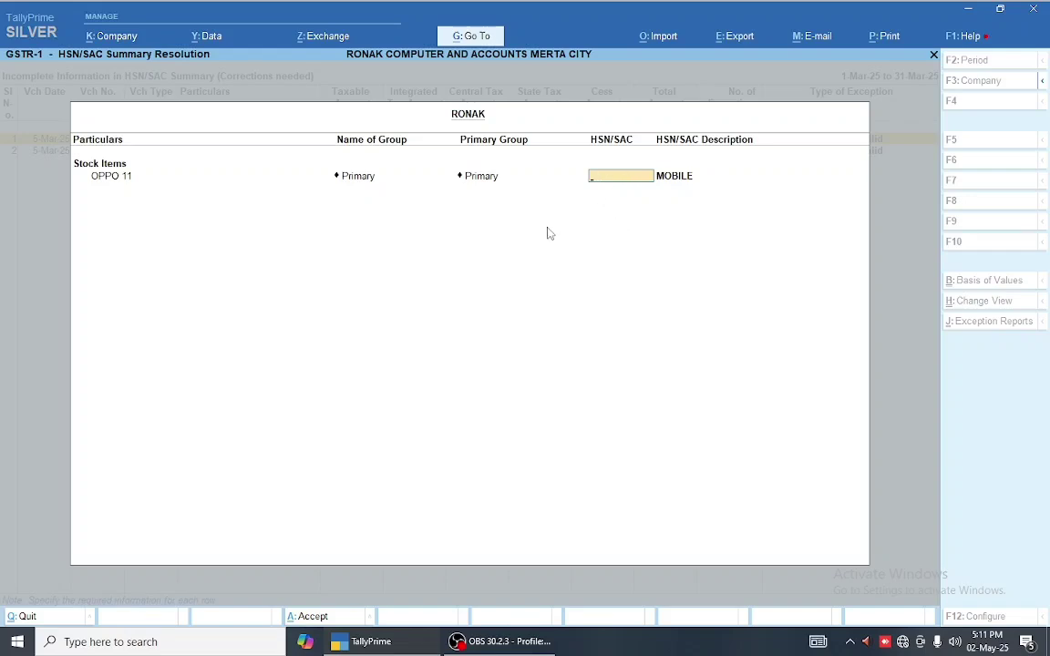
pyautogui.press('Escape')
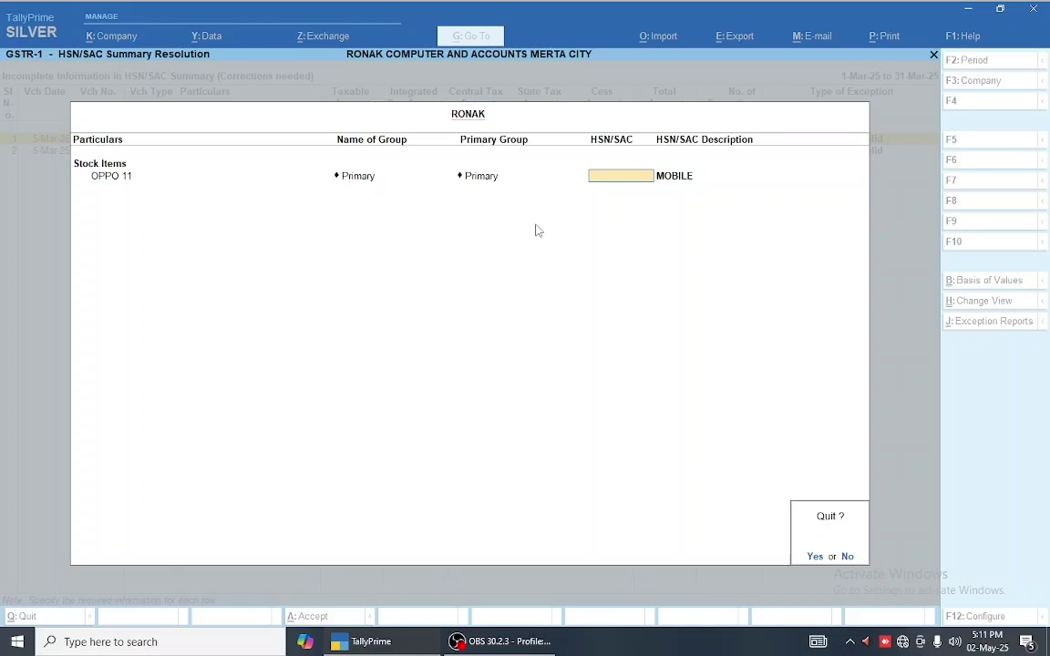
pyautogui.press('y')
pyautogui.press('Return')
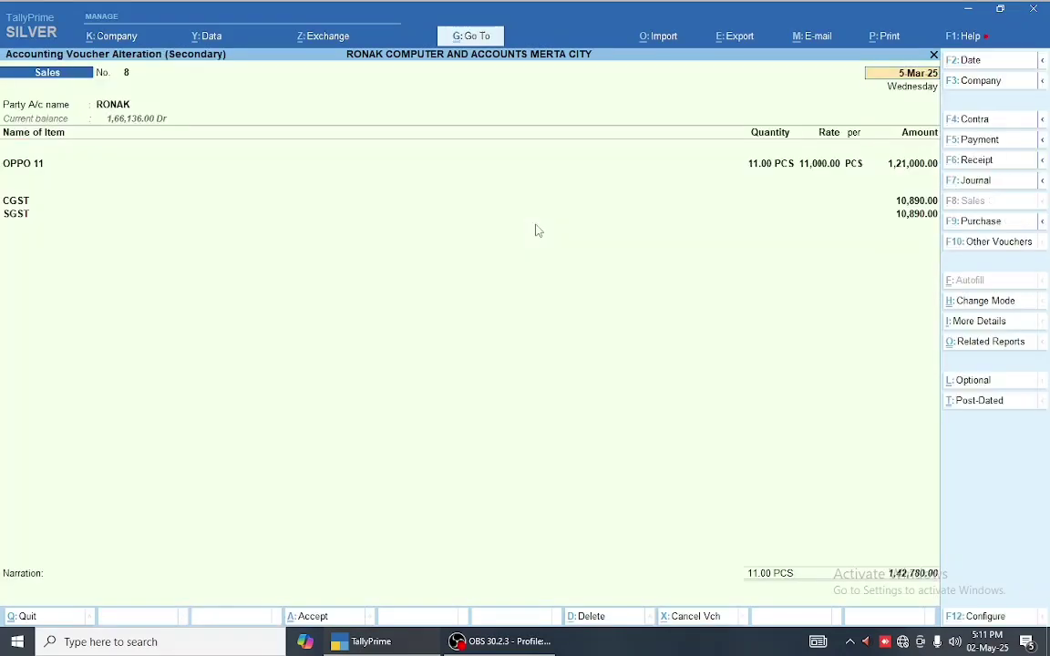
pyautogui.press('Return')
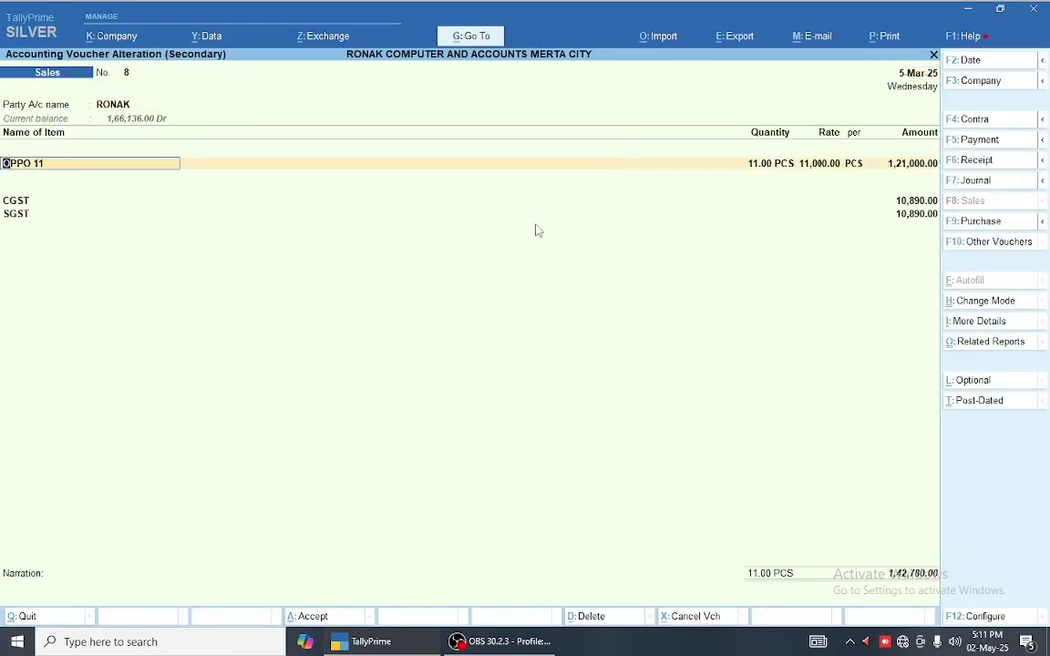
pyautogui.hotkey('ctrl', 'Return')
# - Set OPPO 11's Set/Alter GST Details to Yes and enter HSN/SAC code 8517
pyautogui.press('Return')
pyautogui.press('Return')
pyautogui.press('Return')
pyautogui.press('Return')
pyautogui.press('Return')
pyautogui.press('Return')
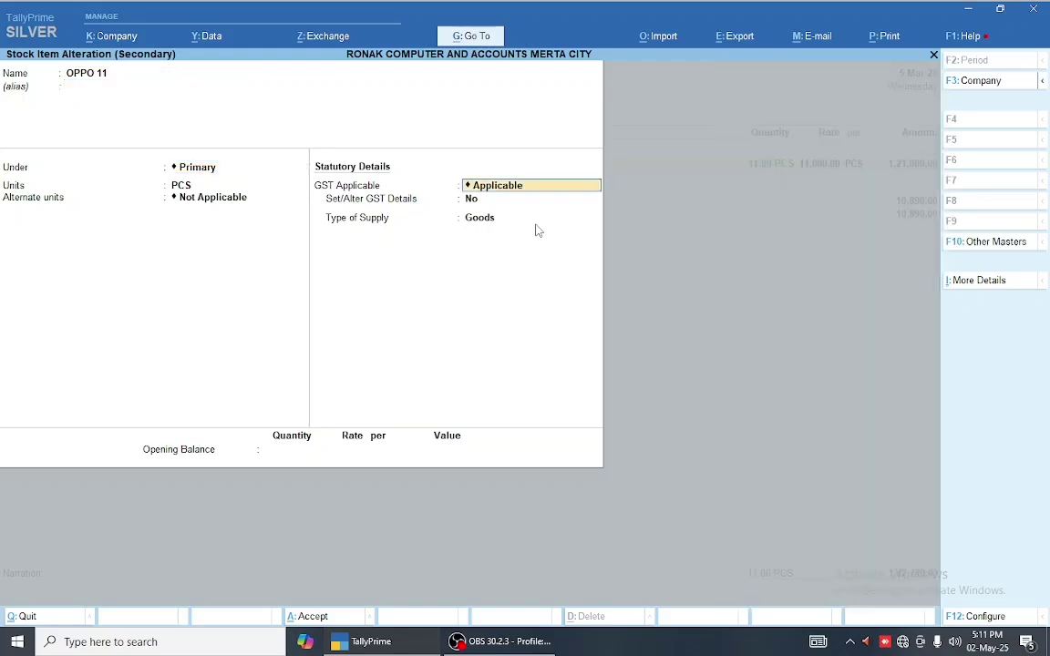
pyautogui.write('y')
pyautogui.press('Return')
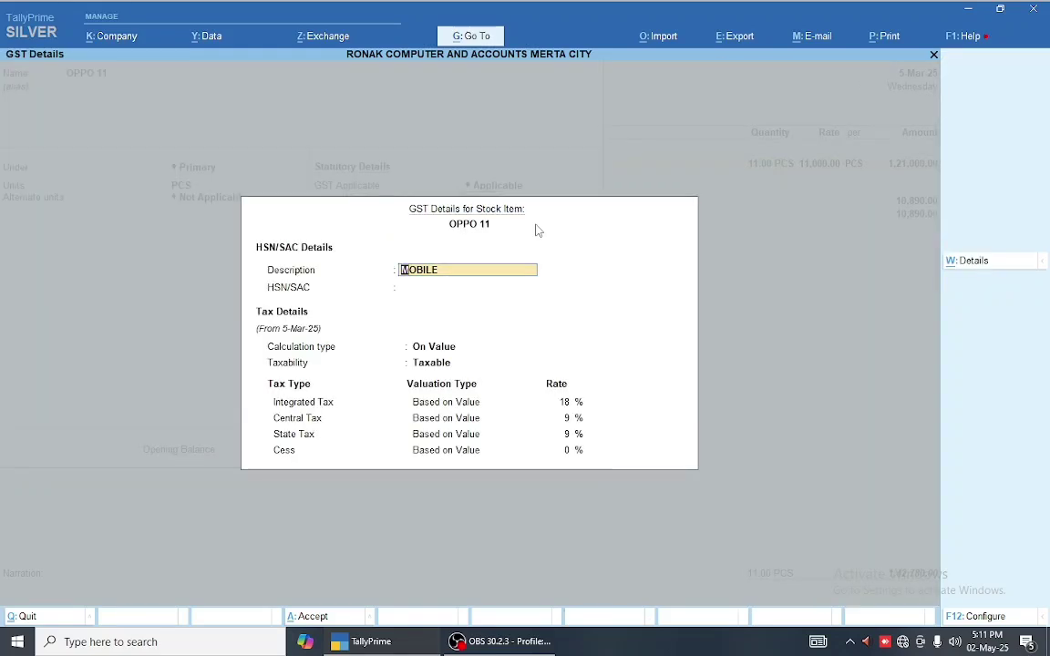
pyautogui.press('Return')
pyautogui.write('8517')
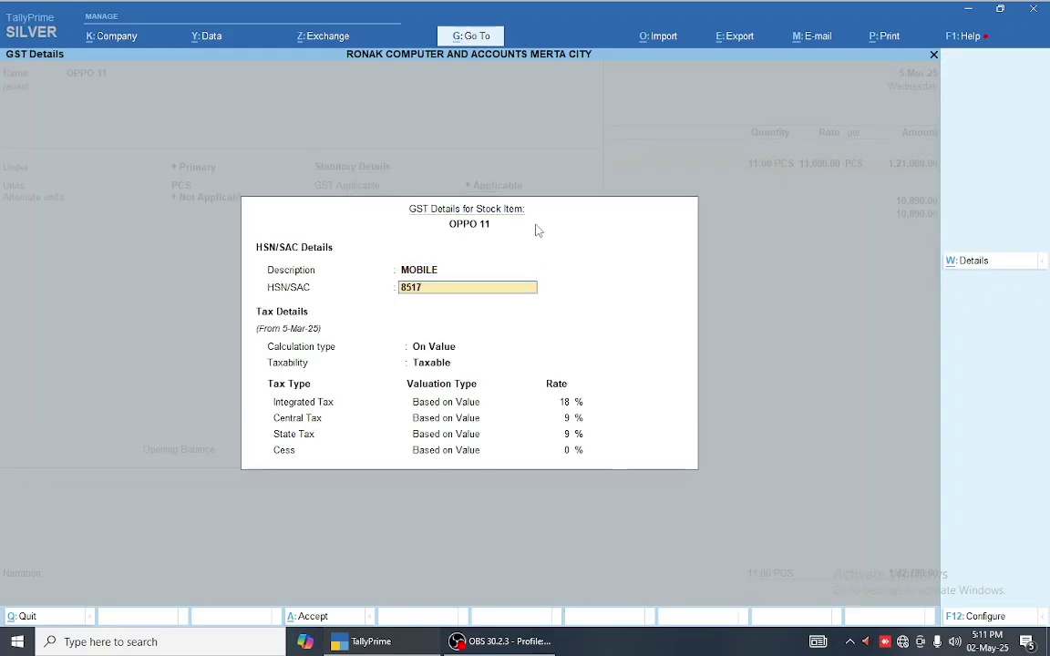
pyautogui.press('Return')
pyautogui.press('Return')
pyautogui.press('Return')
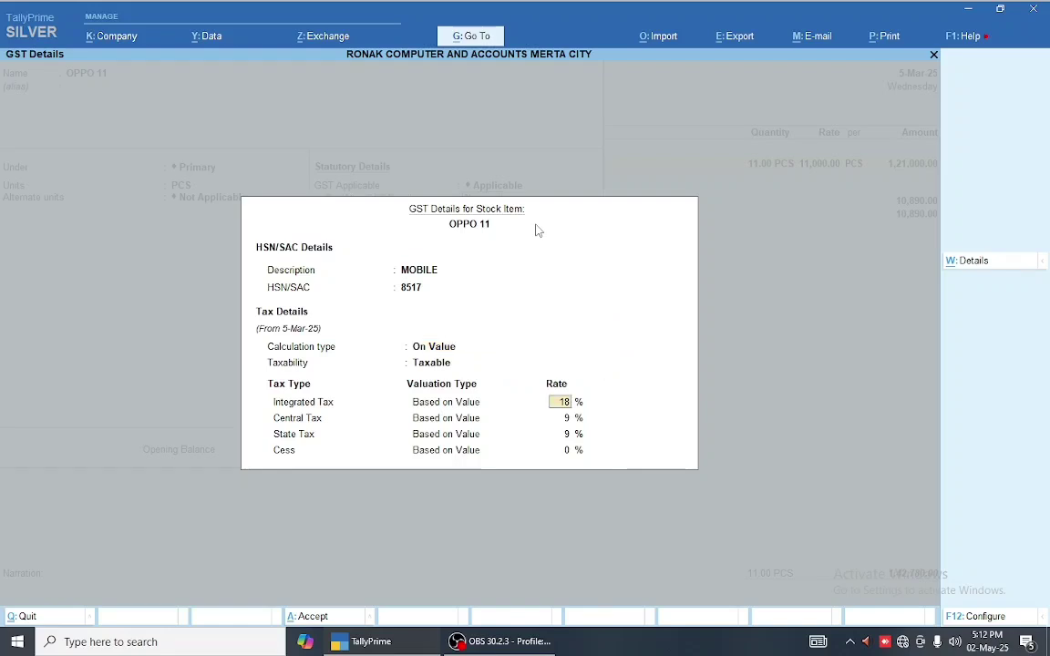
pyautogui.press('Return')
pyautogui.press('Return')
pyautogui.press('Return')
pyautogui.press('Return')
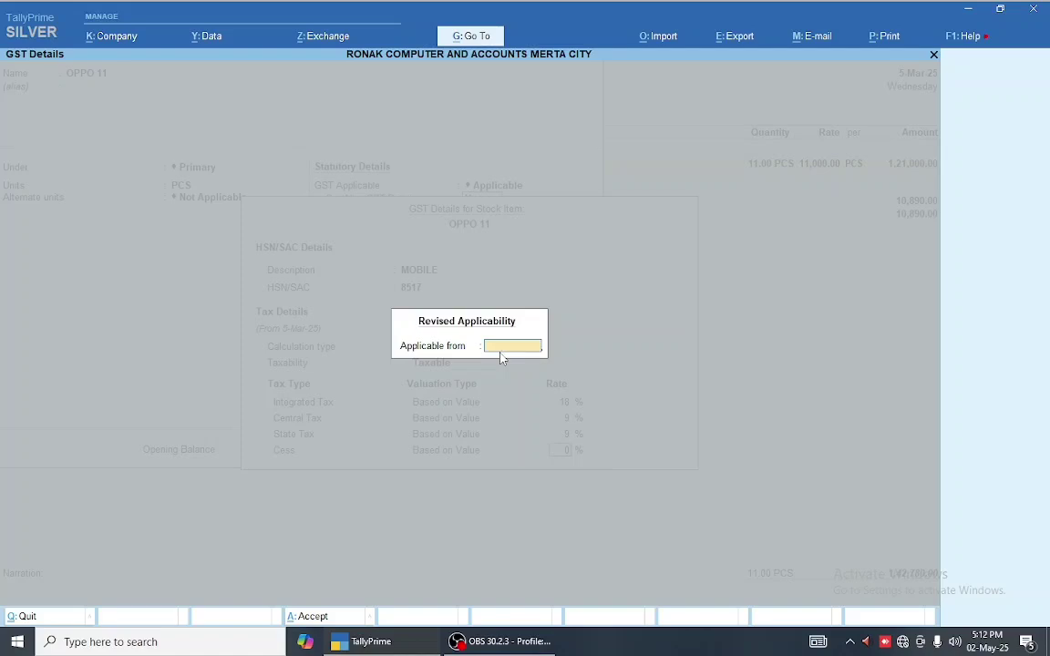
# - In OPPO 11's tax rate history, set tax details to Yes for the 1-Apr-24 and 5-Mar-25 entries
pyautogui.press('Return')
pyautogui.hotkey('ctrl', 'a')
pyautogui.press('Return')
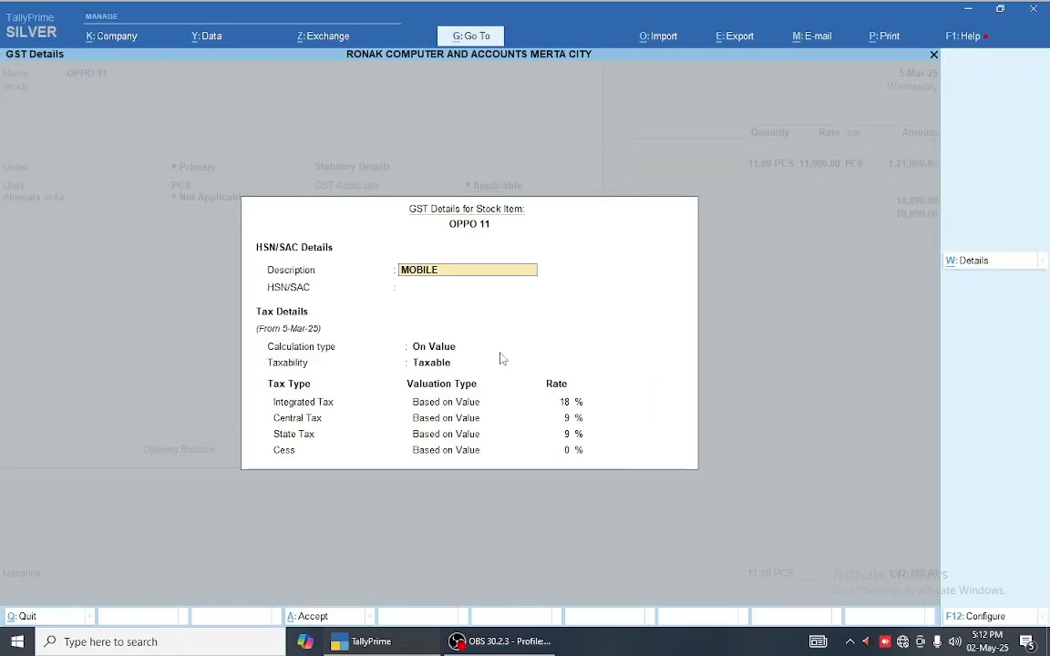
pyautogui.click(965, 262)
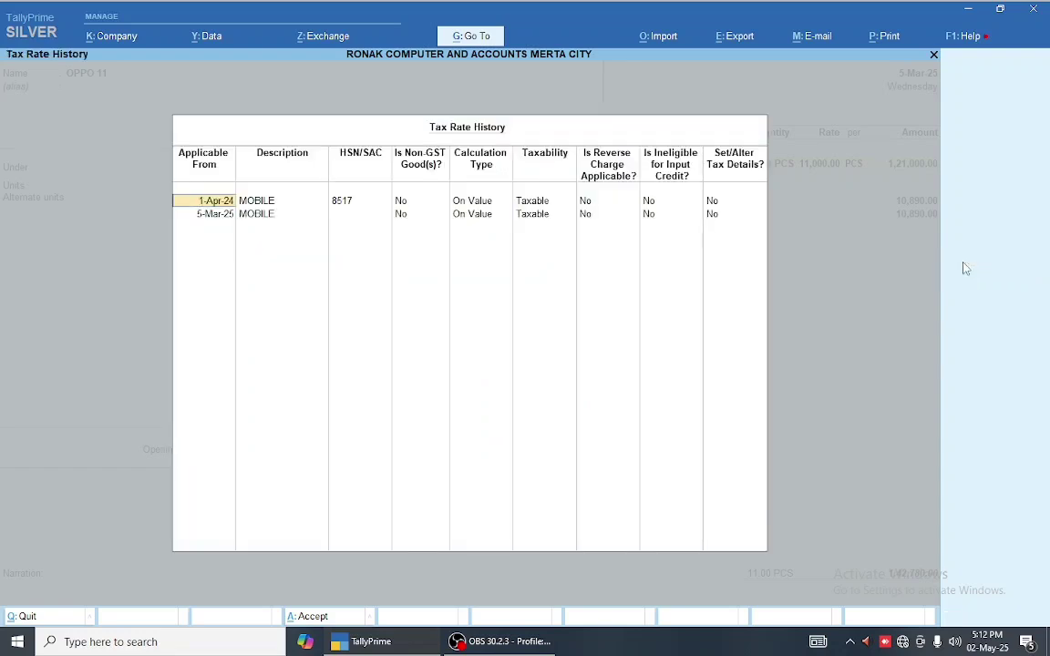
pyautogui.press('Return')
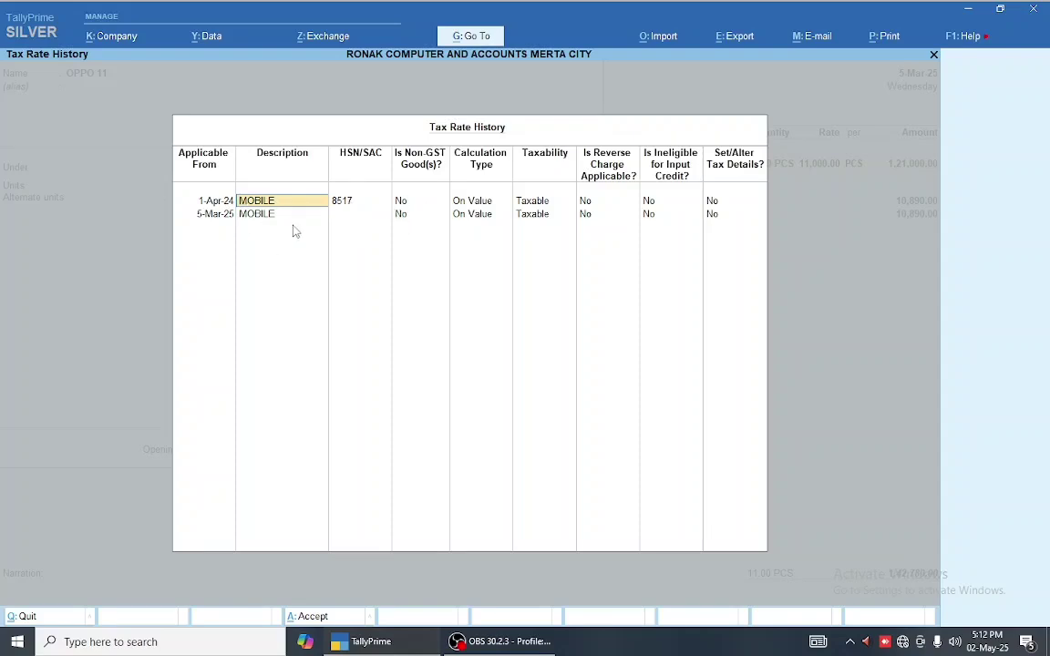
pyautogui.press('Return')
pyautogui.press('Return')
pyautogui.press('Return')
pyautogui.press('Return')
pyautogui.press('Return')
pyautogui.press('Return')
pyautogui.press('Return')
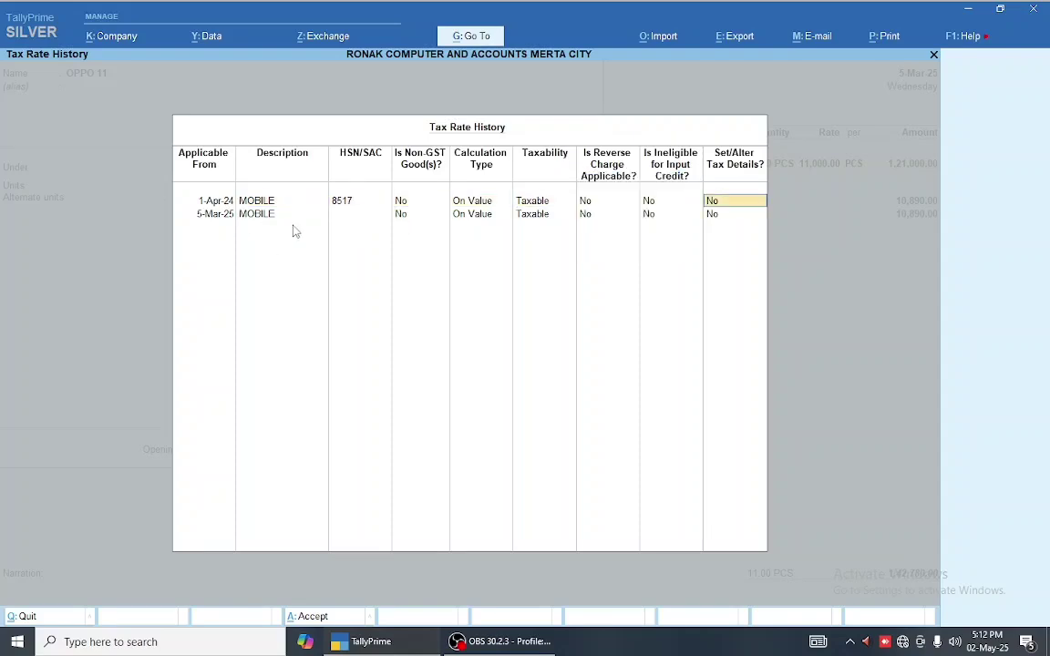
pyautogui.press('y')
pyautogui.press('Return')
pyautogui.press('Return')
pyautogui.press('Return')
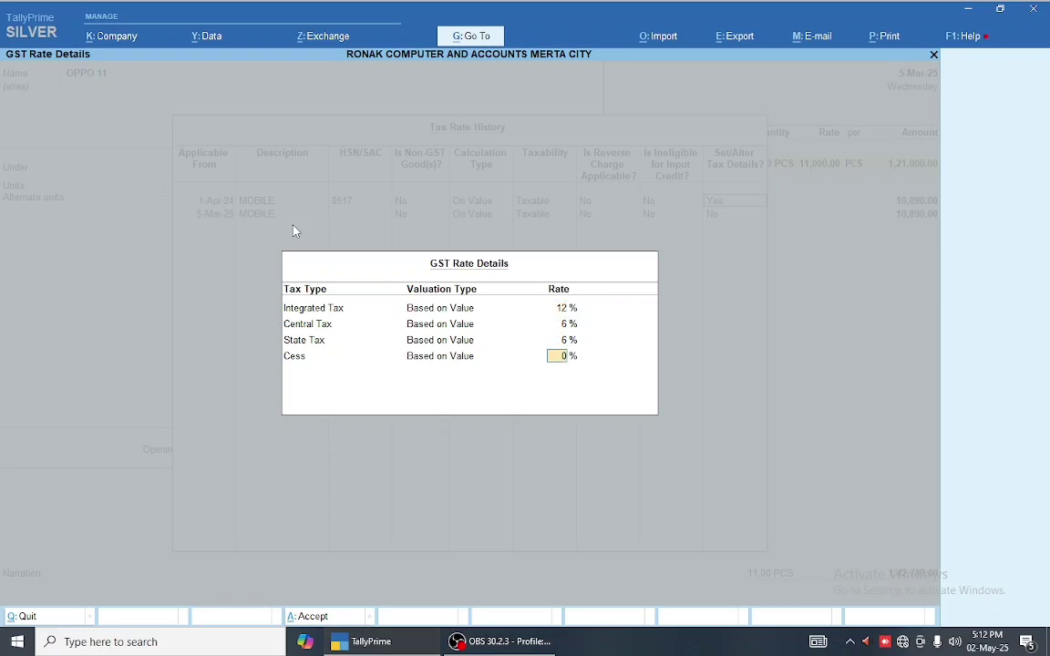
pyautogui.press('Return')
pyautogui.press('Return')
pyautogui.press('Return')
pyautogui.press('Return')
pyautogui.press('Return')
pyautogui.press('Return')
pyautogui.press('Return')
pyautogui.press('Return')
pyautogui.press('Return')
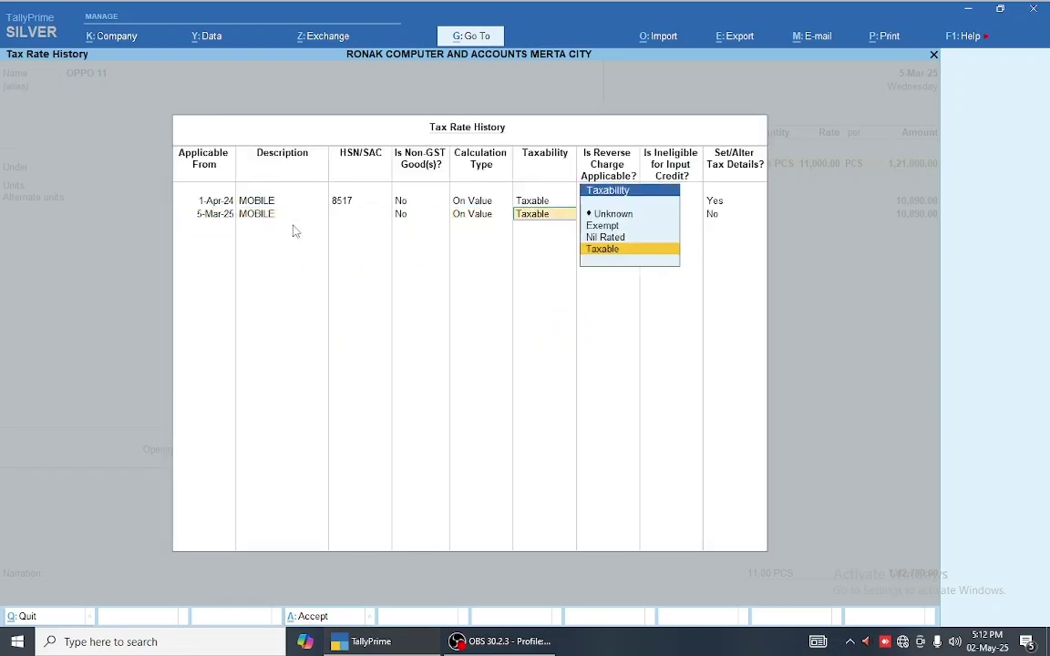
pyautogui.press('y')
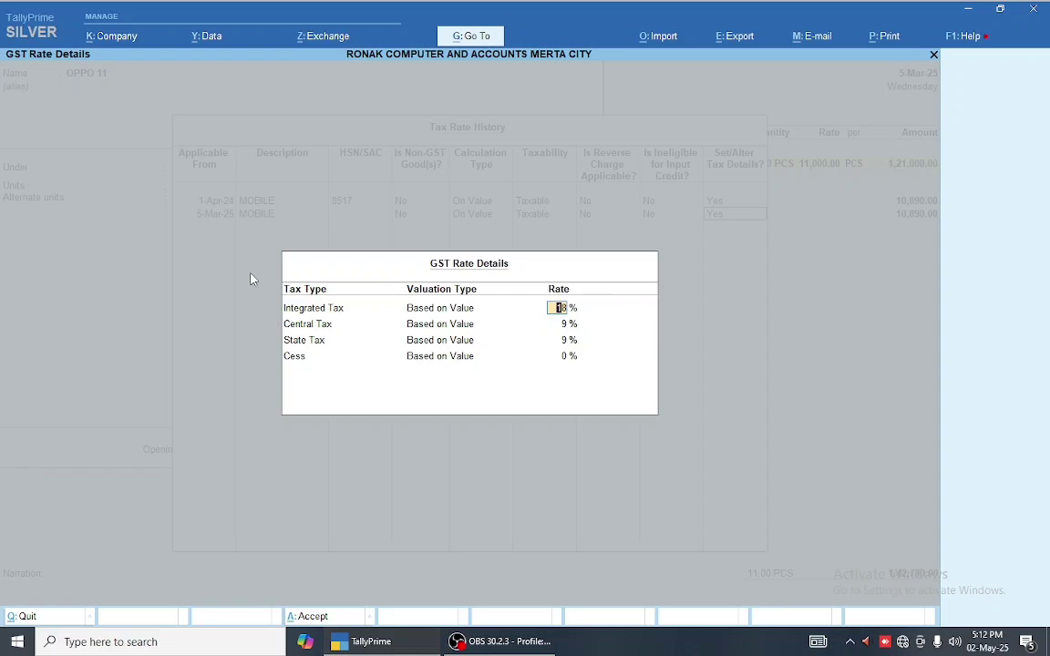
# - Discard the unsaved OPPO 11 tax-rate history edits and quit back to the sales voucher
pyautogui.press('Escape')
pyautogui.press('Escape')
pyautogui.press('Return')
pyautogui.press('BackSpace')
pyautogui.press('BackSpace')
pyautogui.press('BackSpace')
pyautogui.press('BackSpace')
pyautogui.press('BackSpace')
pyautogui.press('BackSpace')
pyautogui.press('BackSpace')
pyautogui.press('BackSpace')
pyautogui.press('BackSpace')
pyautogui.press('BackSpace')
pyautogui.press('BackSpace')
pyautogui.press('BackSpace')
pyautogui.press('BackSpace')
pyautogui.press('BackSpace')
pyautogui.press('BackSpace')
pyautogui.press('BackSpace')
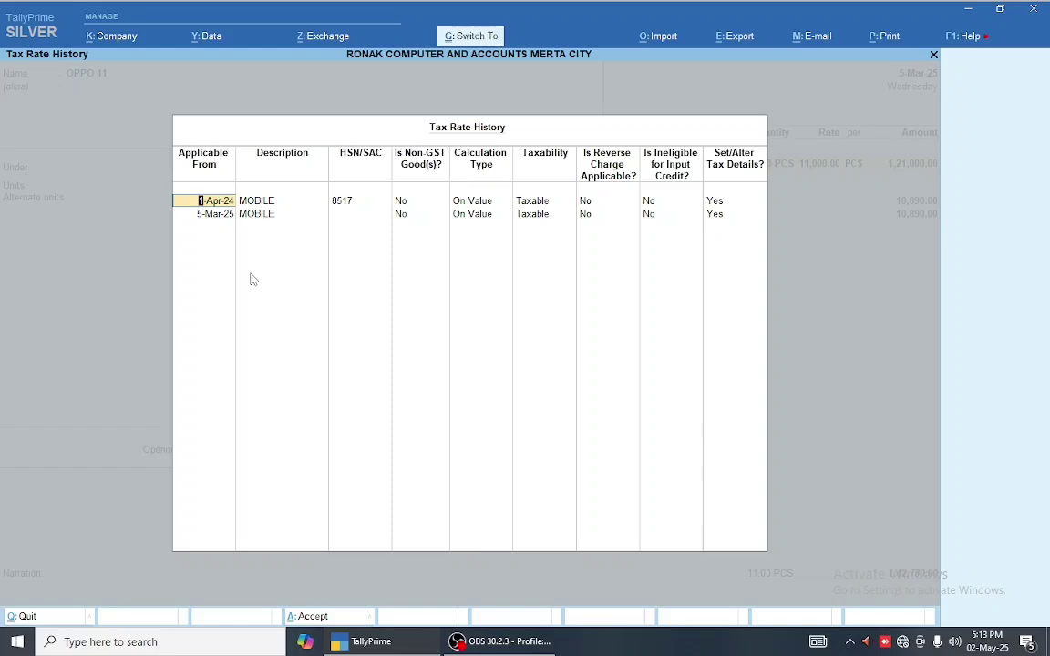
pyautogui.hotkey('ctrl', 'd')
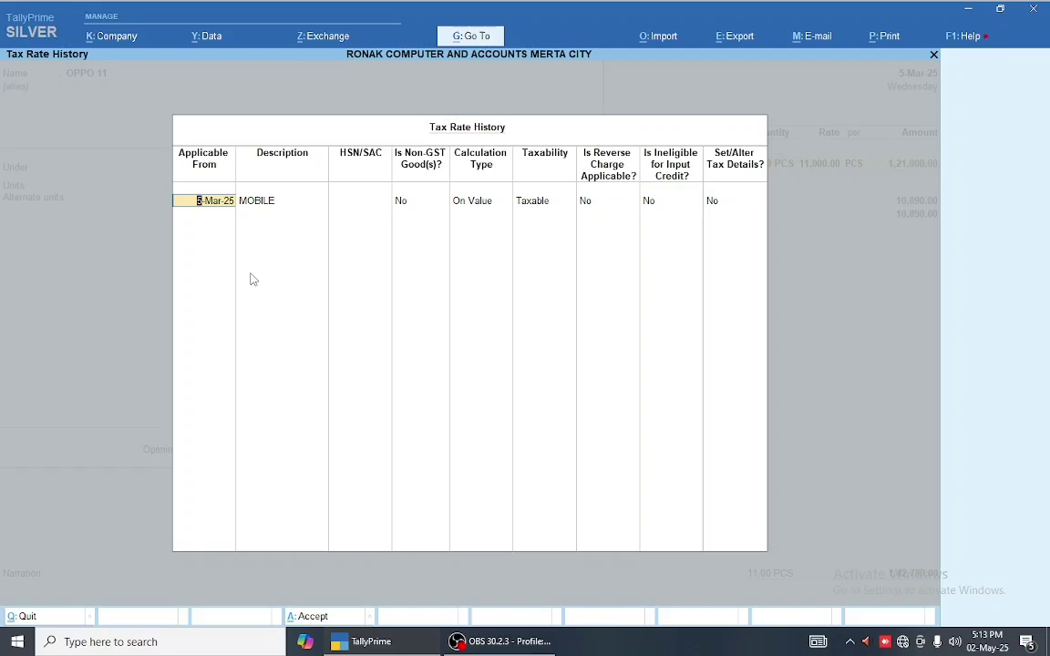
pyautogui.hotkey('ctrl', 'a')
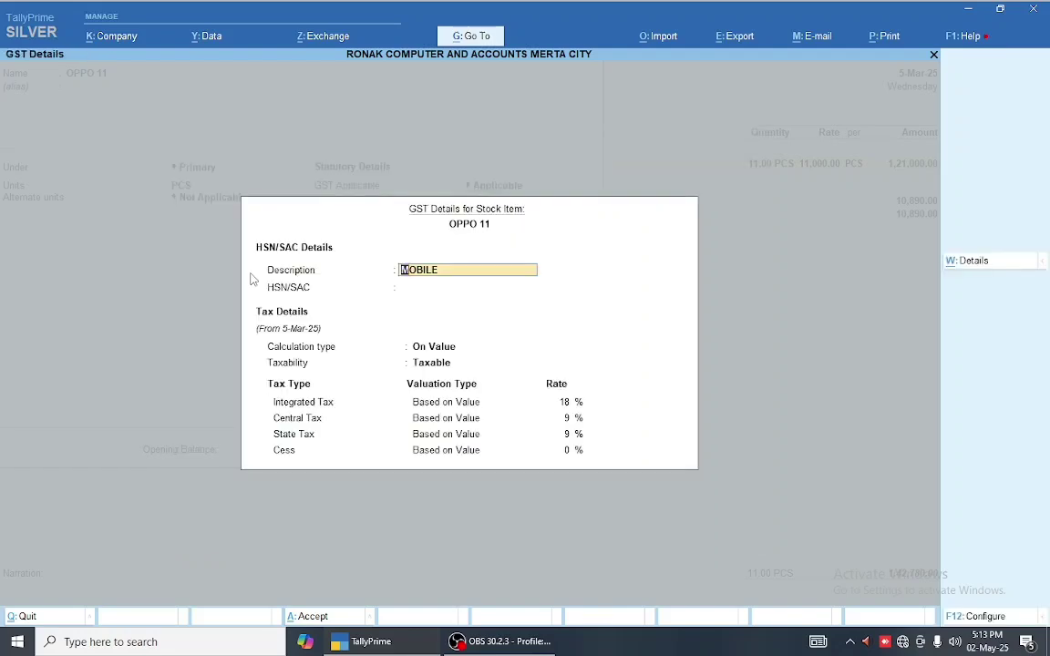
pyautogui.hotkey('ctrl', 'a')
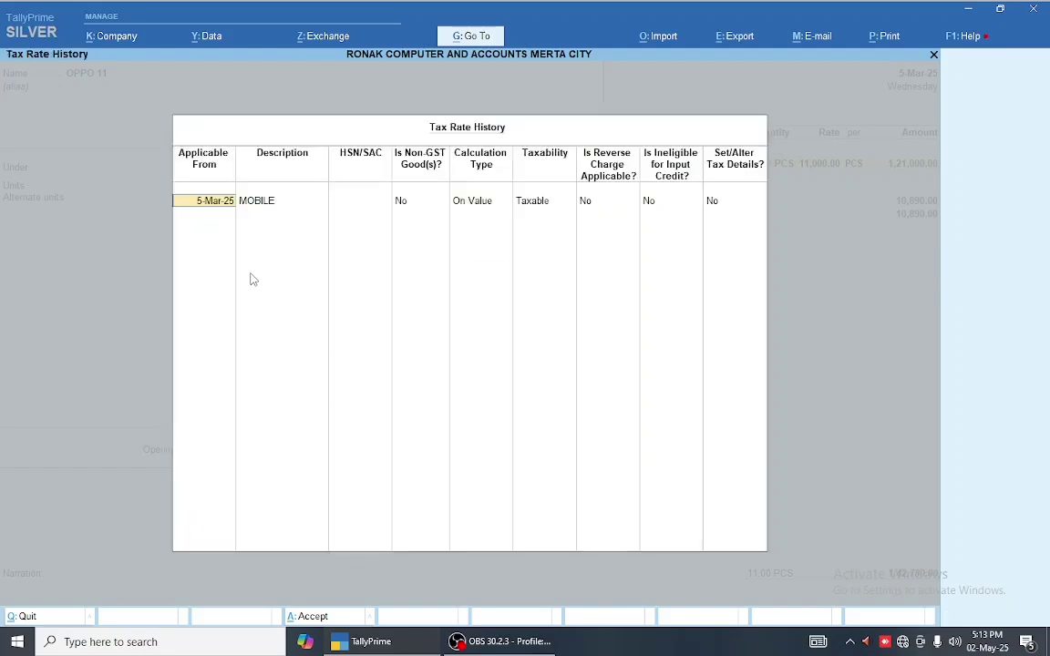
pyautogui.press('BackSpace')
pyautogui.press('Return')
pyautogui.press('Escape')
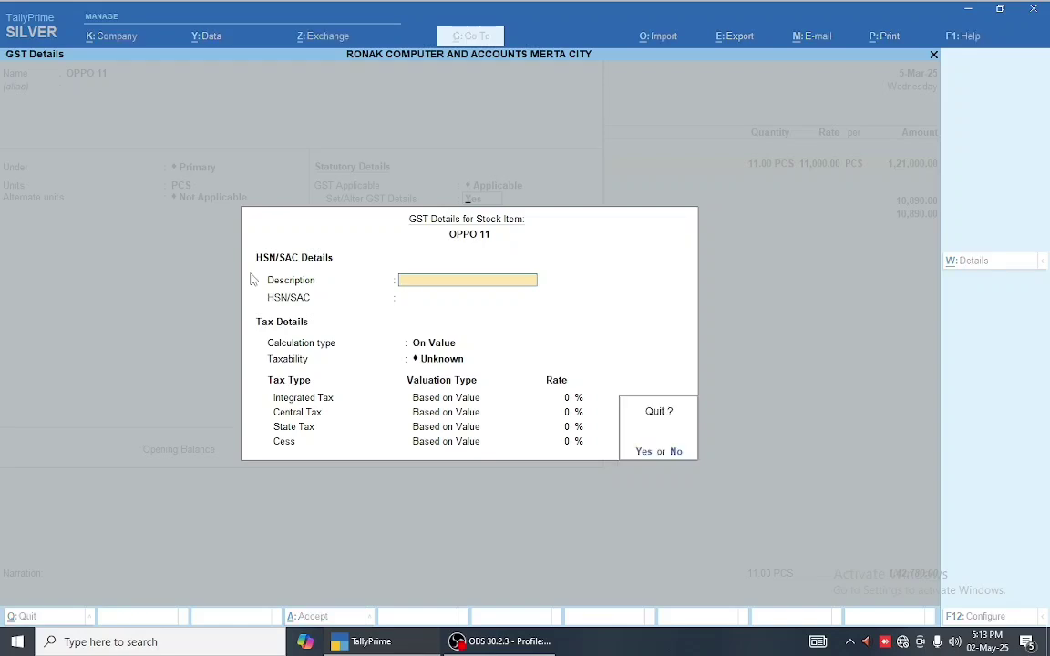
pyautogui.press('y')
pyautogui.press('Escape')
pyautogui.press('y')
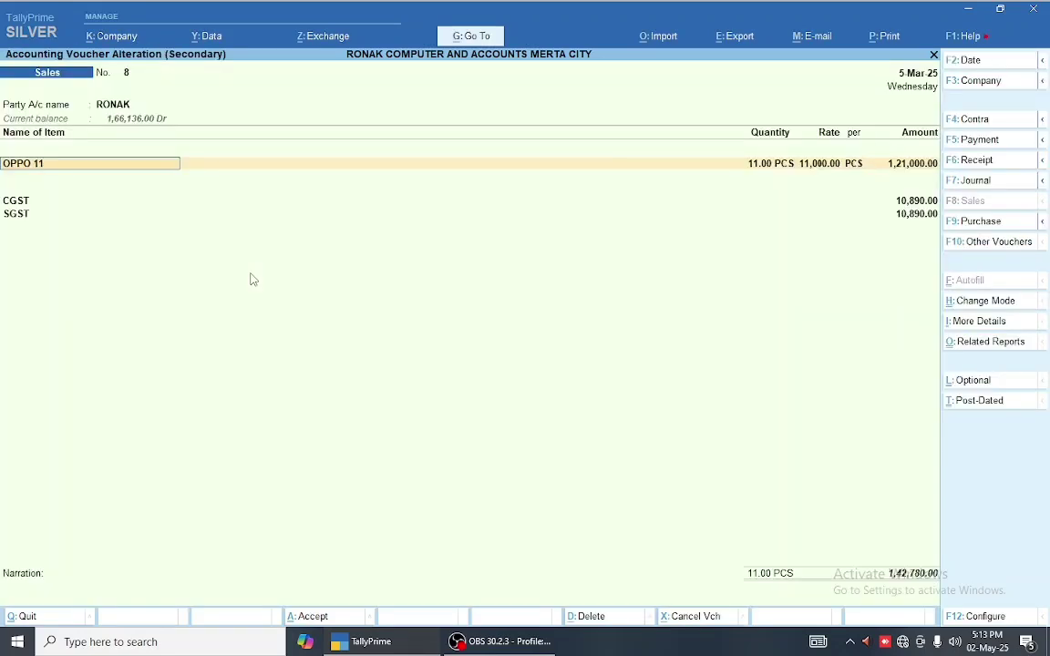
# - Reopen OPPO 11 from the voucher with Set/Alter GST Details set to Yes
pyautogui.hotkey('ctrl', 'Return')
pyautogui.press('Return')
pyautogui.press('Return')
pyautogui.press('Return')
pyautogui.press('Return')
pyautogui.press('Return')
pyautogui.press('Return')
pyautogui.write('y')
pyautogui.press('Return')
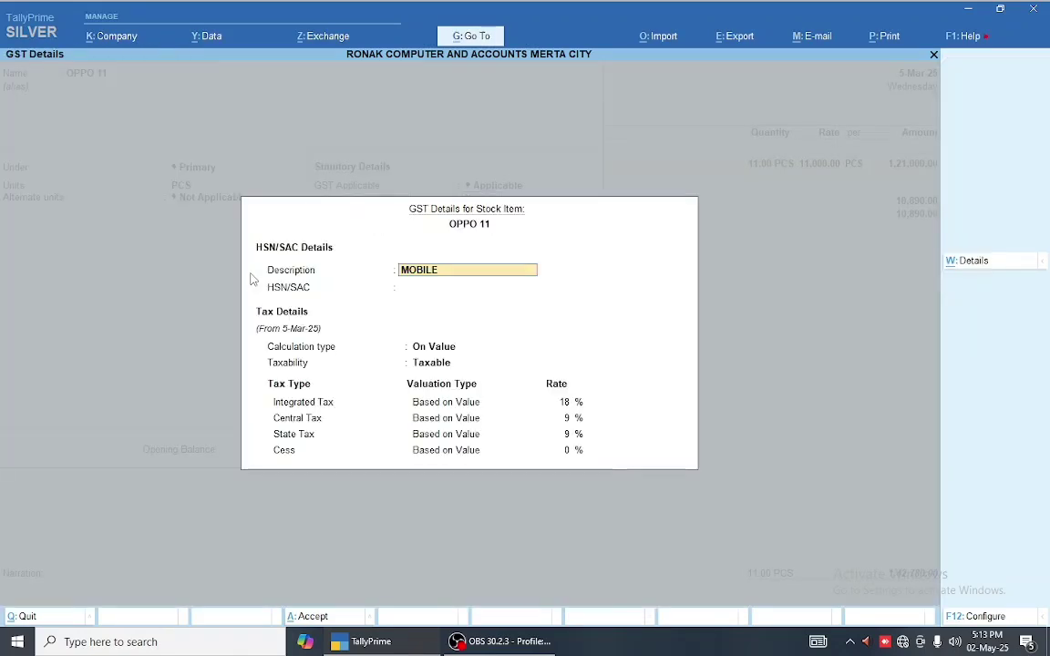
# - Replace OPPO 11's tax history with one 1-Apr-24 entry: HSN 8517, 18% GST
pyautogui.hotkey('alt', 'w')
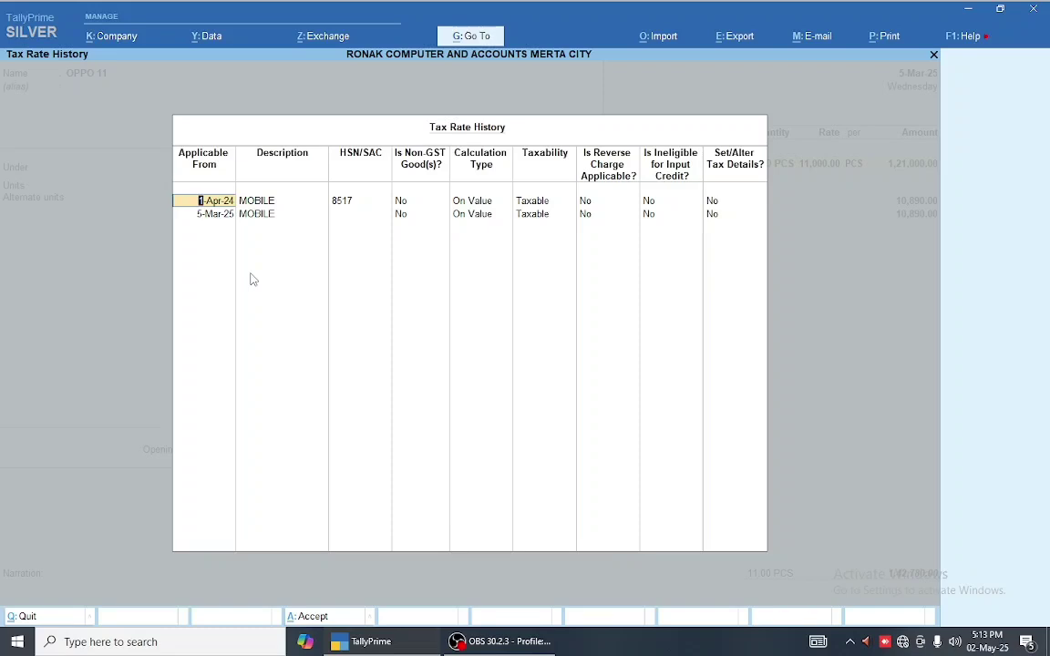
pyautogui.press('BackSpace')
pyautogui.press('Return')
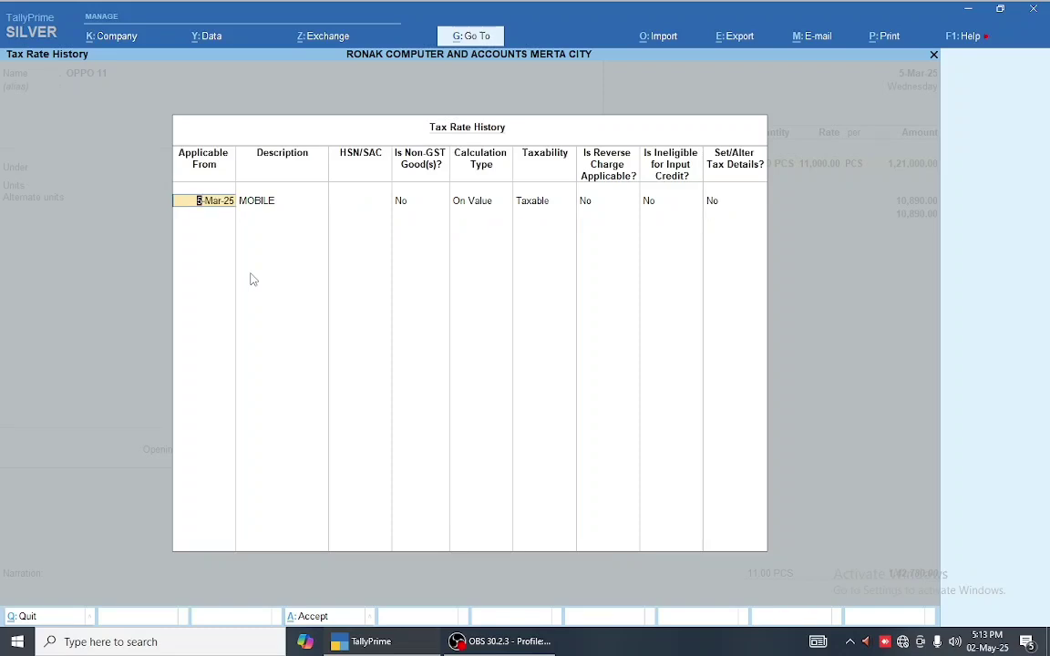
pyautogui.write('1.4')
pyautogui.press('Return')
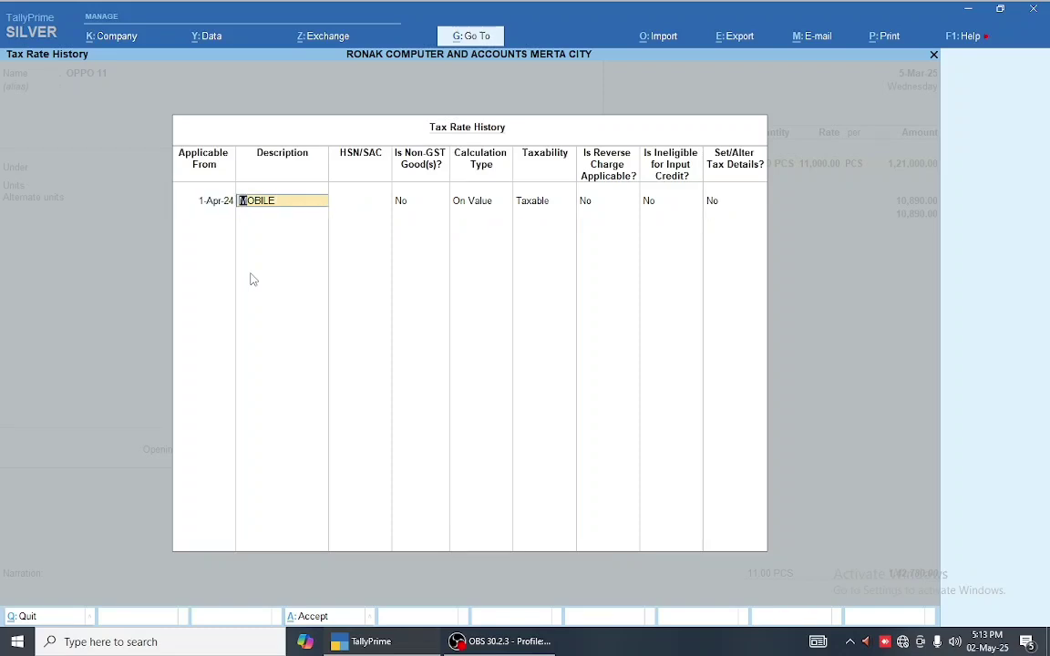
pyautogui.press('Return')
pyautogui.write('8517')
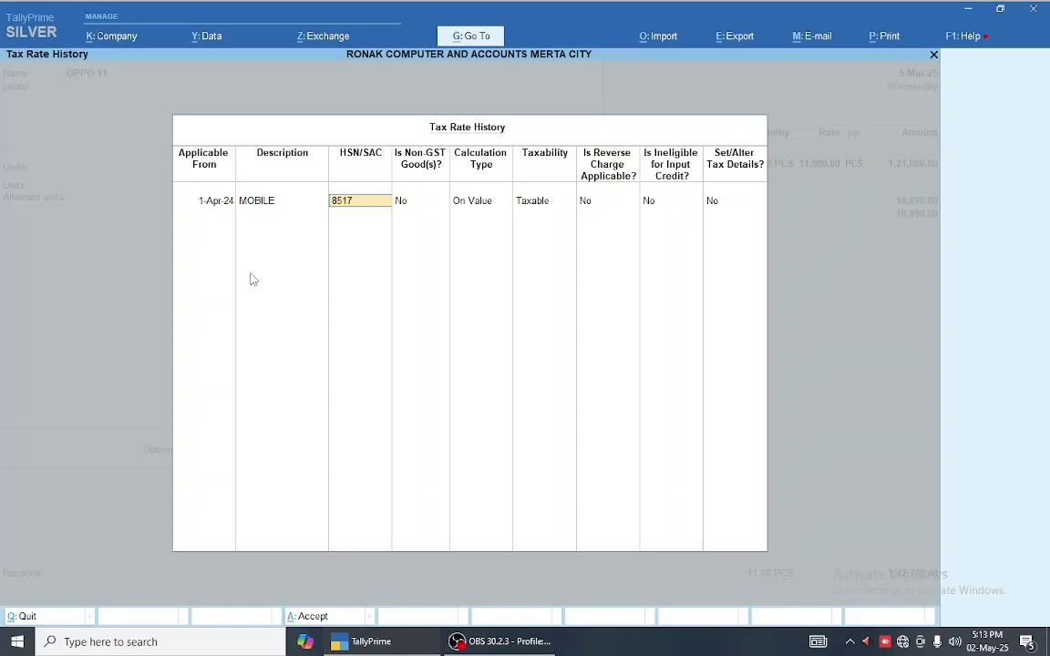
pyautogui.press('Return')
pyautogui.press('Return')
pyautogui.press('Return')
pyautogui.press('Return')
pyautogui.press('Return')
pyautogui.press('Return')
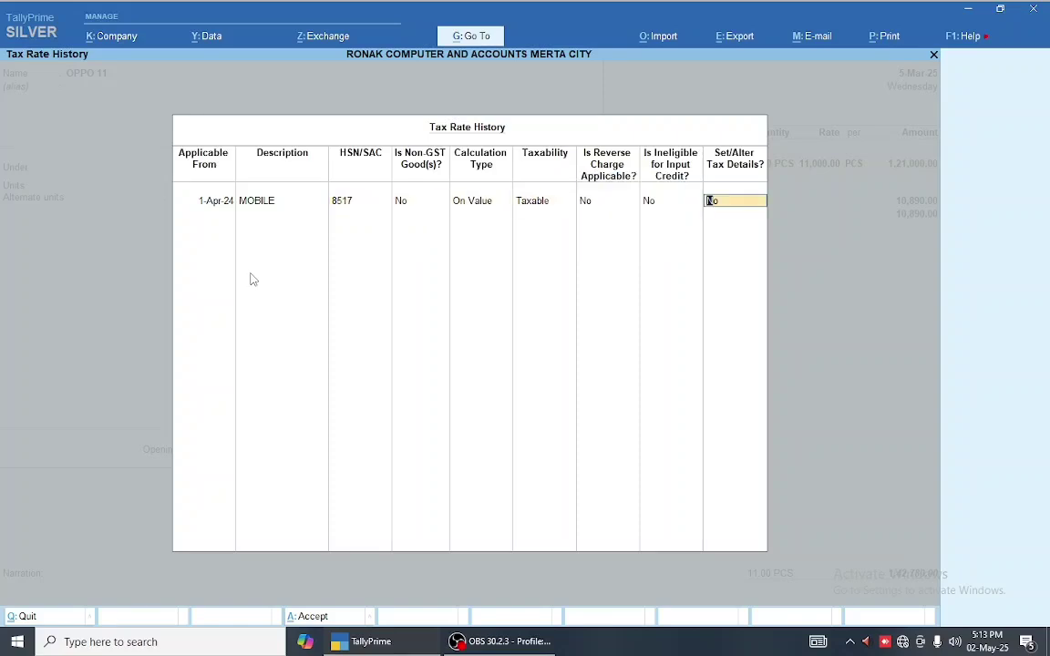
pyautogui.write('Y')
pyautogui.press('Return')
pyautogui.write('18')
pyautogui.press('Return')
pyautogui.press('Return')
pyautogui.press('Return')
pyautogui.press('Return')
pyautogui.press('Return')
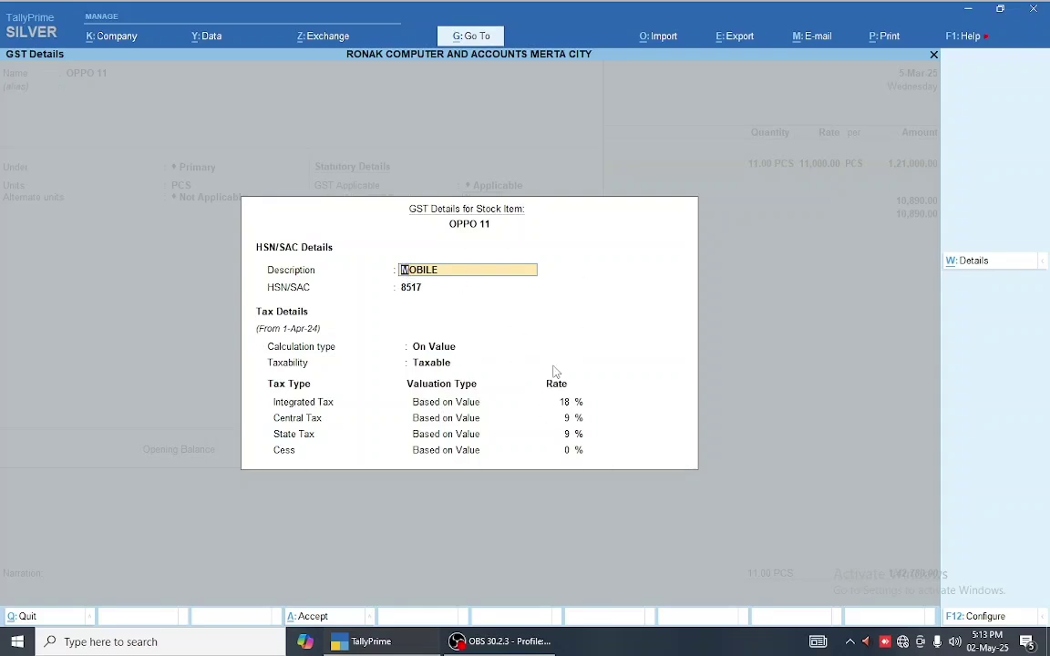
# - Accept OPPO 11's GST details, save the stock item, and save the sales voucher
pyautogui.press('Return')
pyautogui.press('Return')
pyautogui.press('Return')
pyautogui.press('Return')
pyautogui.press('Return')
pyautogui.press('Return')
pyautogui.press('Return')
pyautogui.press('Return')
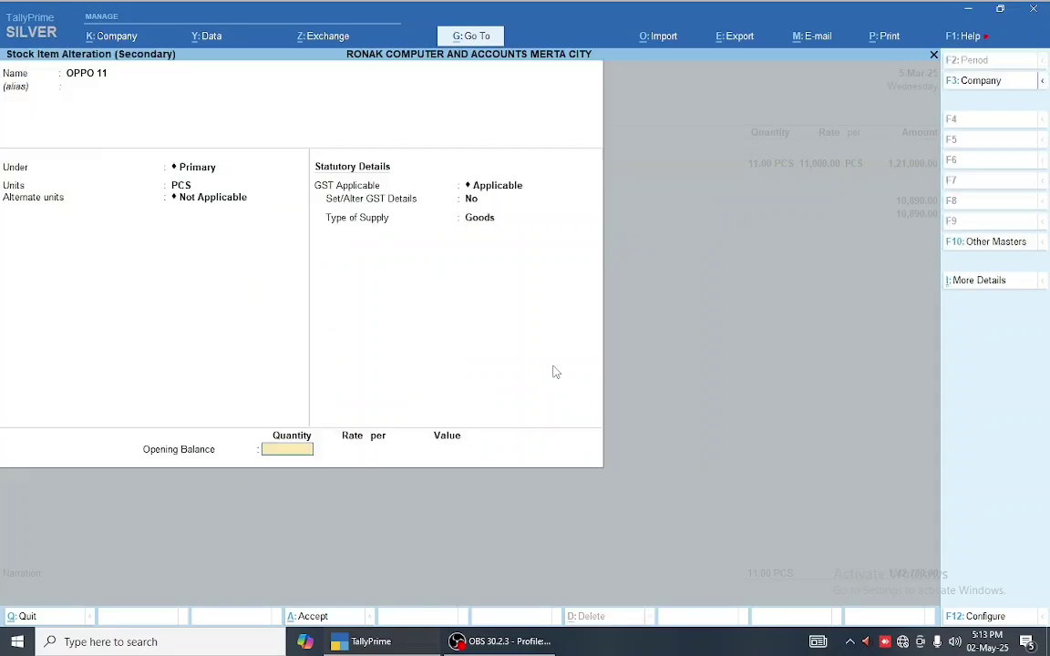
pyautogui.press('Return')
pyautogui.press('Return')
pyautogui.press('Return')
pyautogui.press('Return')
pyautogui.press('Return')
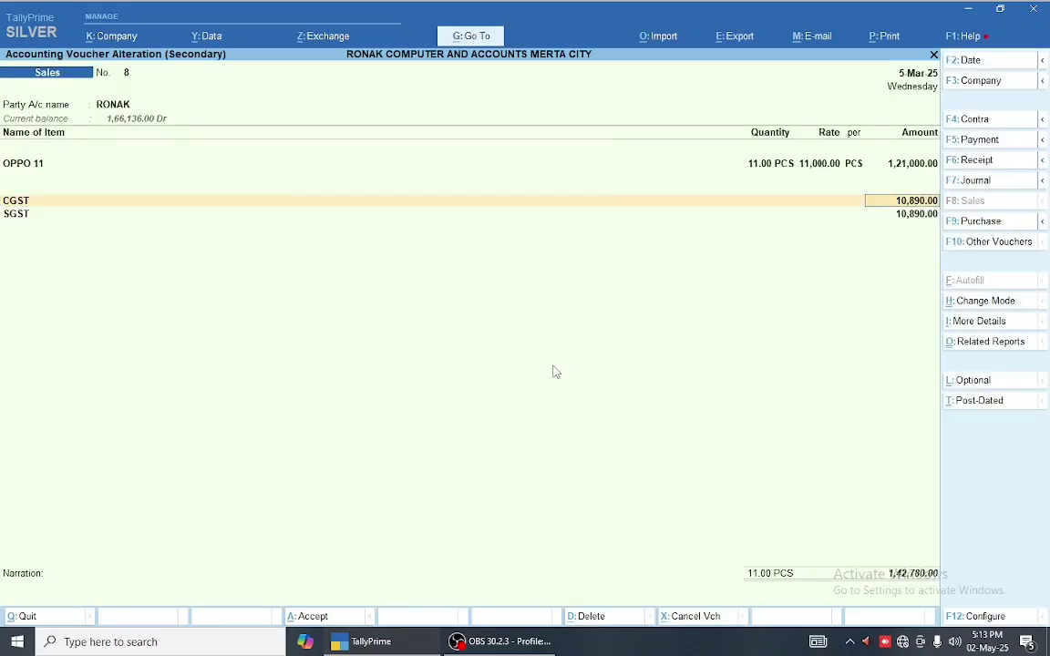
pyautogui.press('Return')
pyautogui.press('Return')
pyautogui.press('Return')
pyautogui.press('Return')
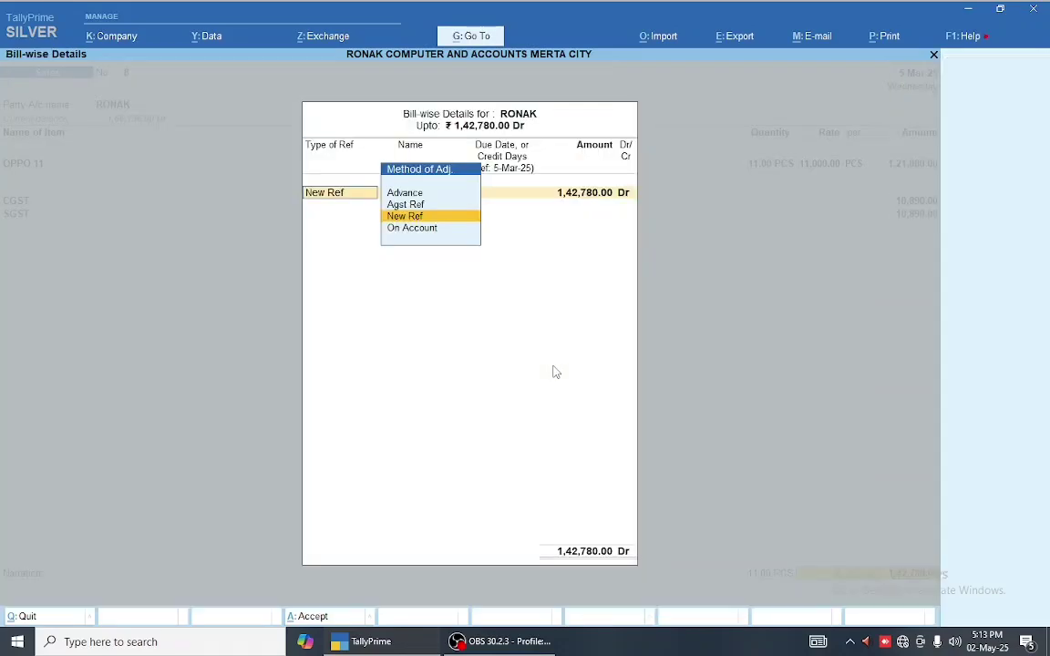
pyautogui.press('Return')
pyautogui.press('Return')
pyautogui.press('Return')
pyautogui.press('Return')
pyautogui.press('Return')
pyautogui.press('Return')
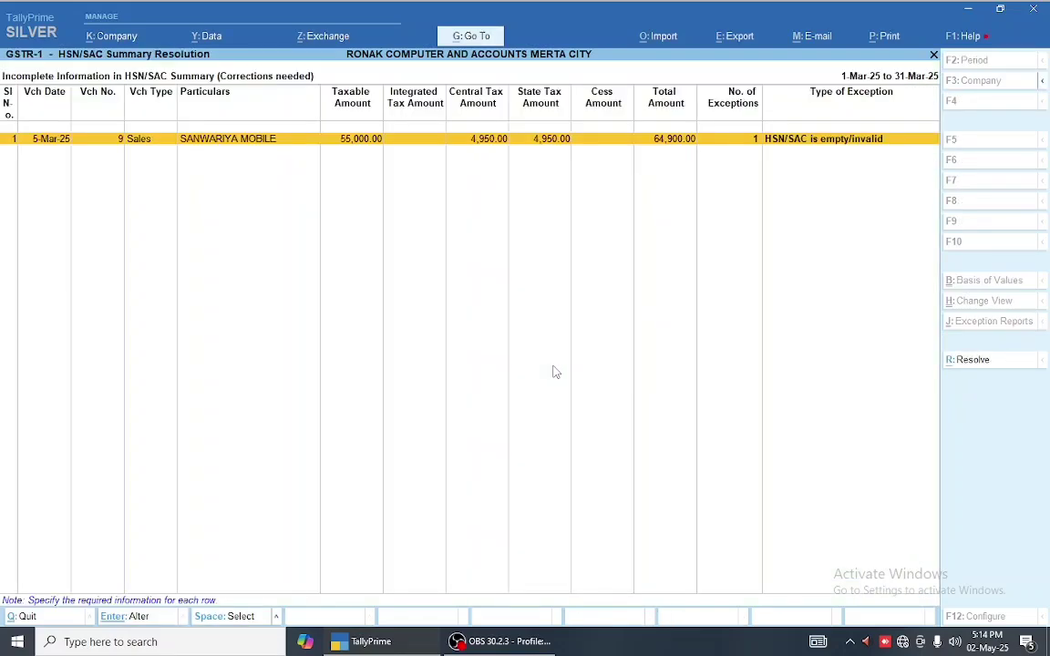
# - Open SANWARIYA MOBILE's sales voucher and turn on Set/Alter GST Details for OPPO 61
pyautogui.press('Return')
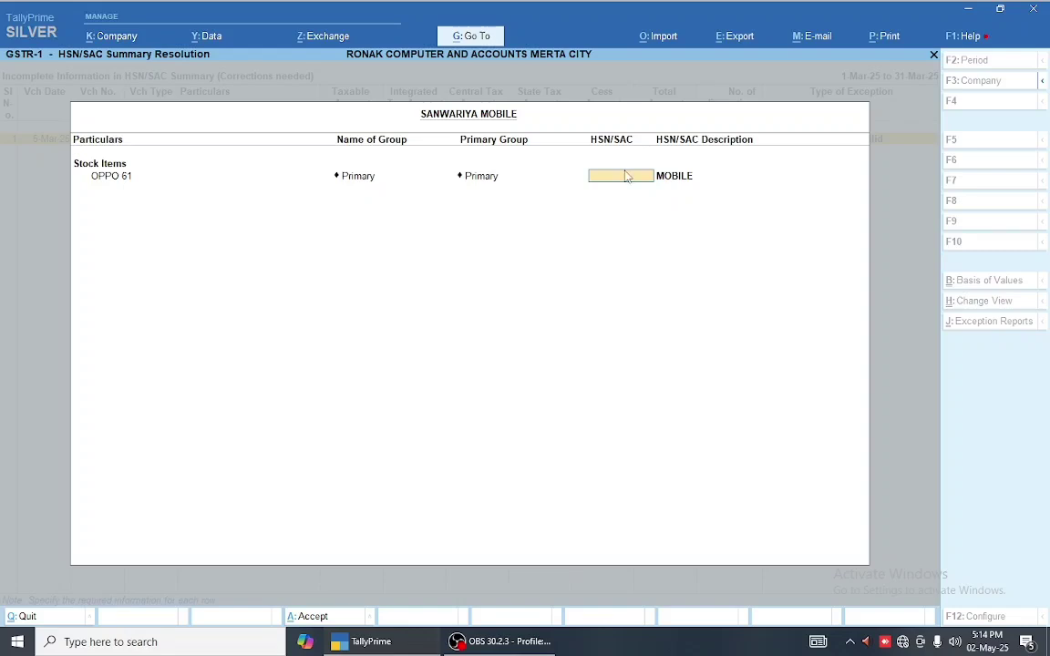
pyautogui.press('Escape')
pyautogui.press('Return')
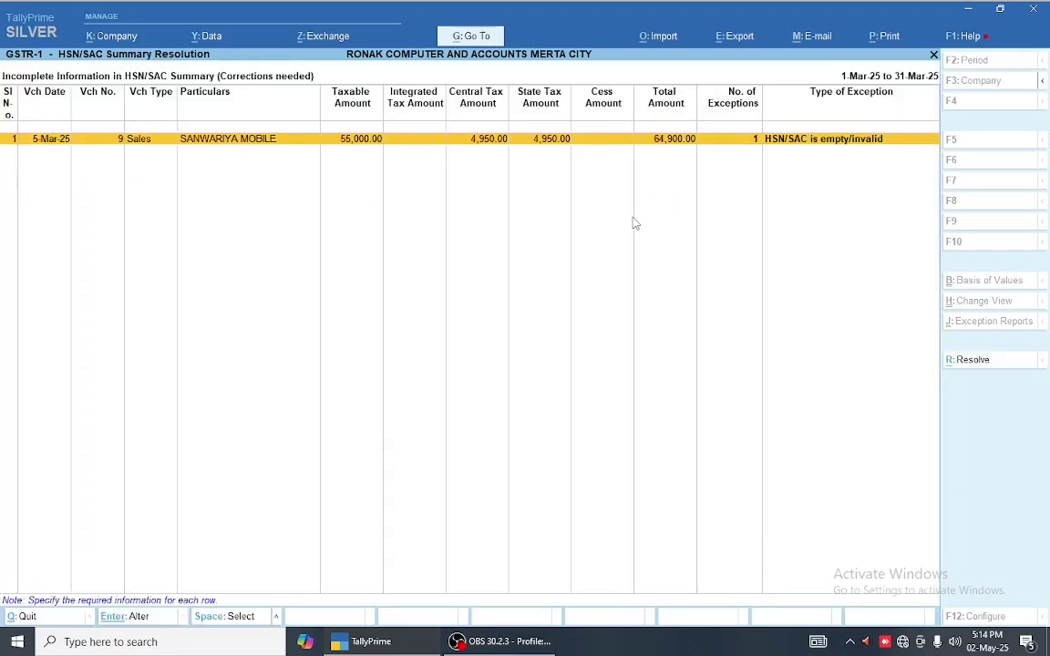
pyautogui.press('Return')
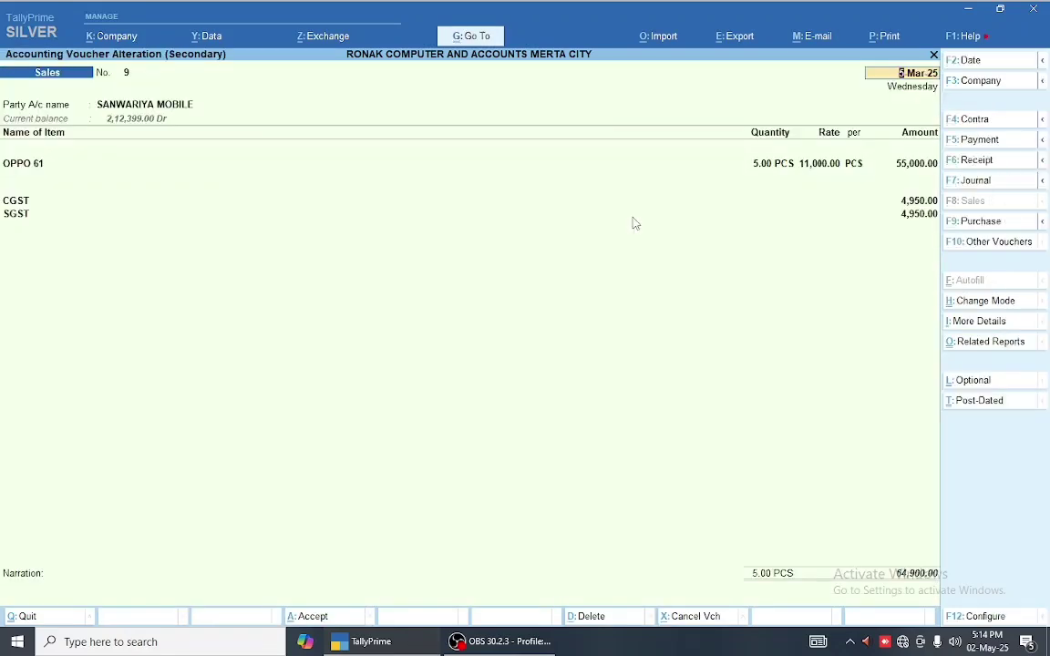
pyautogui.press('Return')
pyautogui.press('Return')
pyautogui.hotkey('ctrl', 'Return')
pyautogui.press('Return')
pyautogui.press('Return')
pyautogui.press('Return')
pyautogui.press('Return')
pyautogui.press('Return')
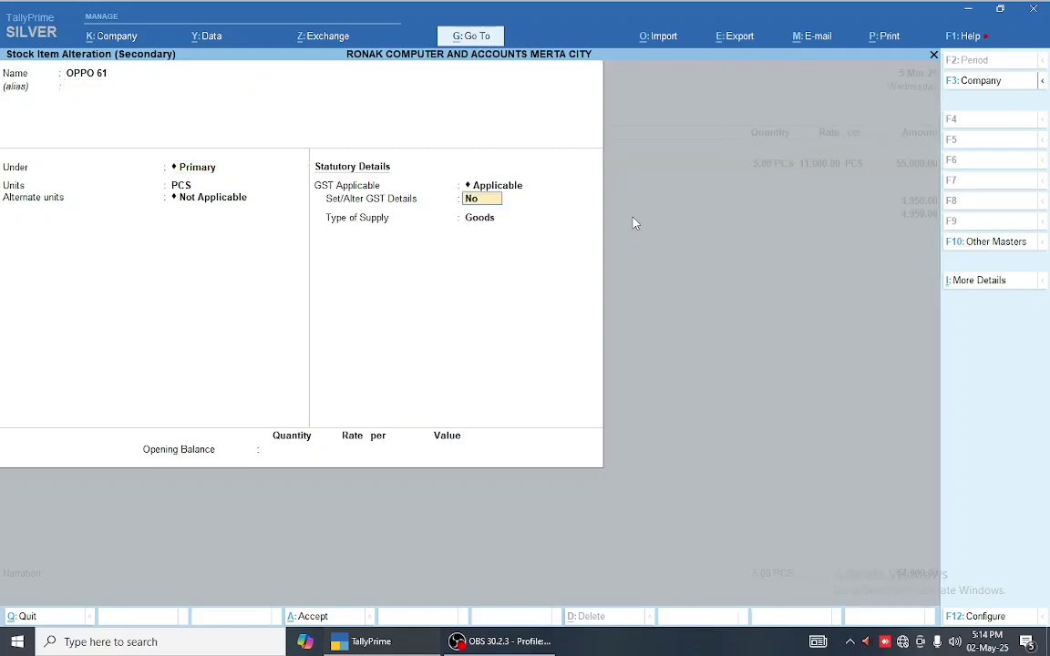
pyautogui.press('y')
pyautogui.press('Return')
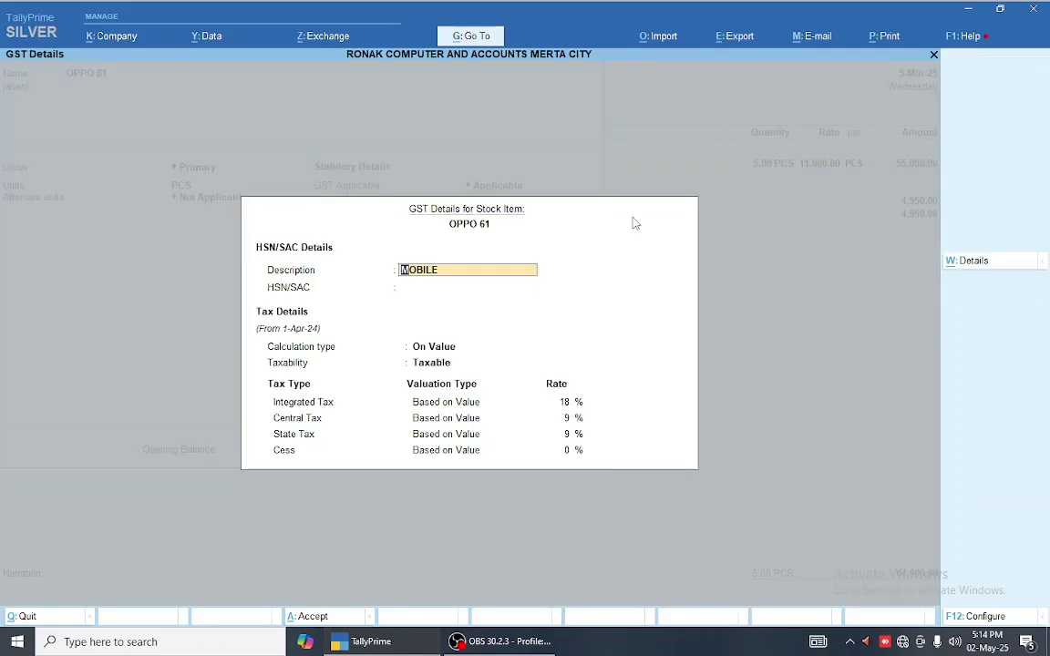
# - Give OPPO 61 HSN 8517, On Value, applicable from 1-Apr-24, then accept the item line
pyautogui.press('Return')
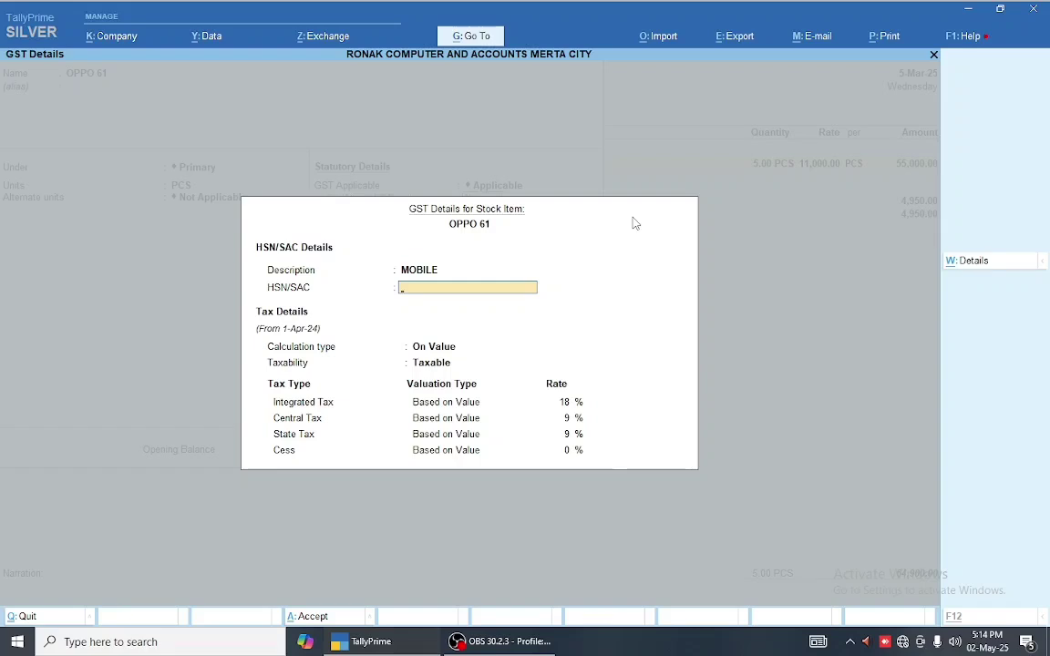
pyautogui.hotkey('alt', 'w')
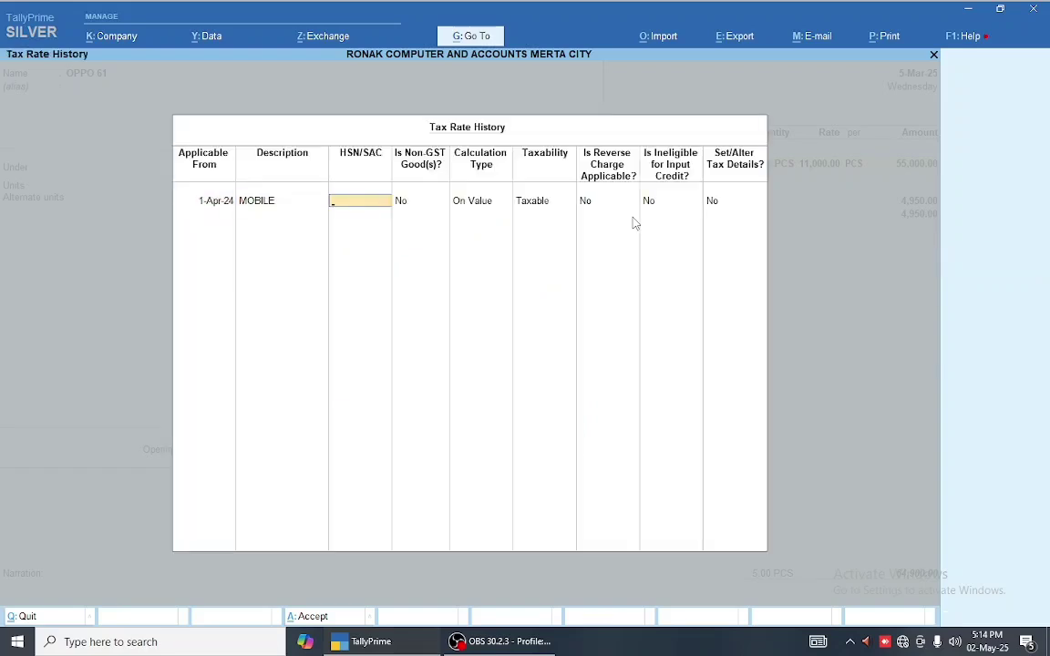
pyautogui.press('Escape')
pyautogui.write('8517')
pyautogui.press('Return')
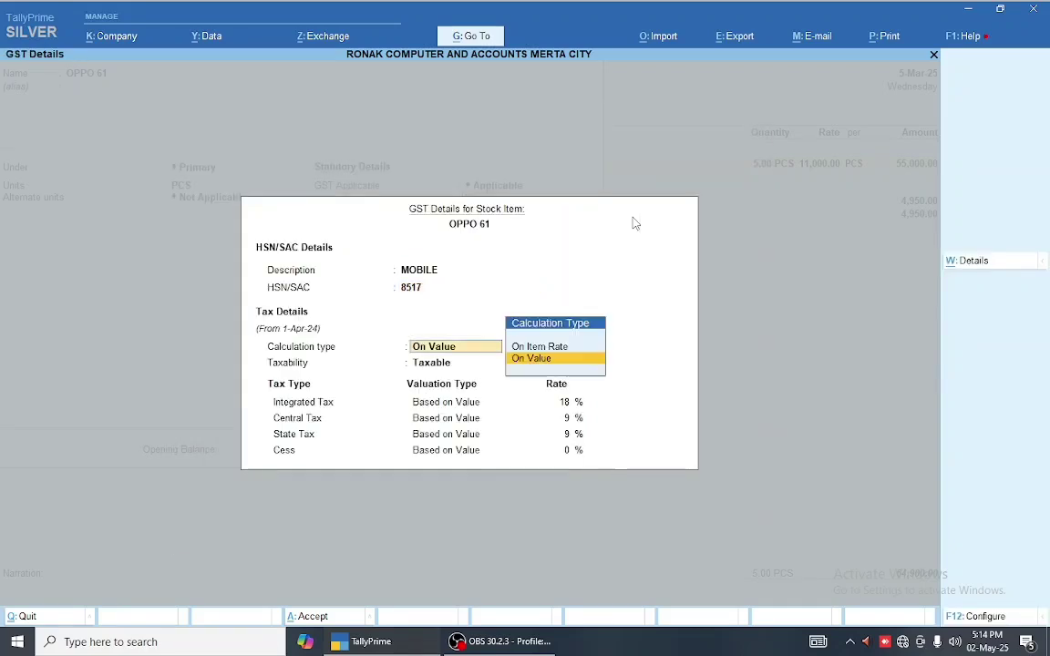
pyautogui.press('Return')
pyautogui.press('Return')
pyautogui.press('Return')
pyautogui.press('Return')
pyautogui.press('Return')
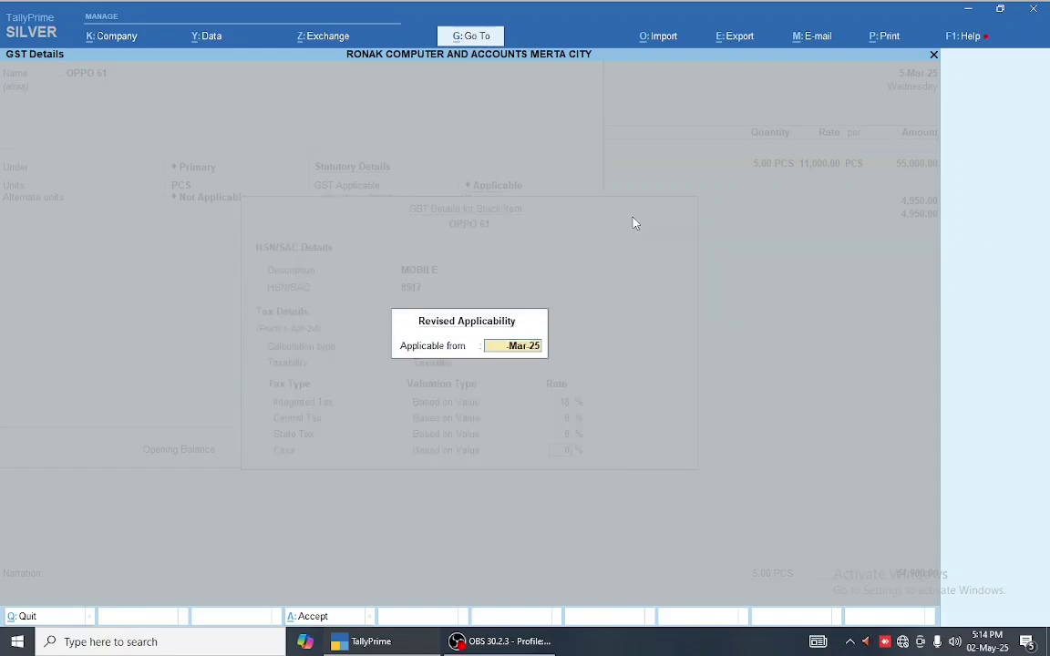
pyautogui.write('1.4')
pyautogui.press('Return')
pyautogui.press('Return')
pyautogui.press('Return')
pyautogui.press('Return')
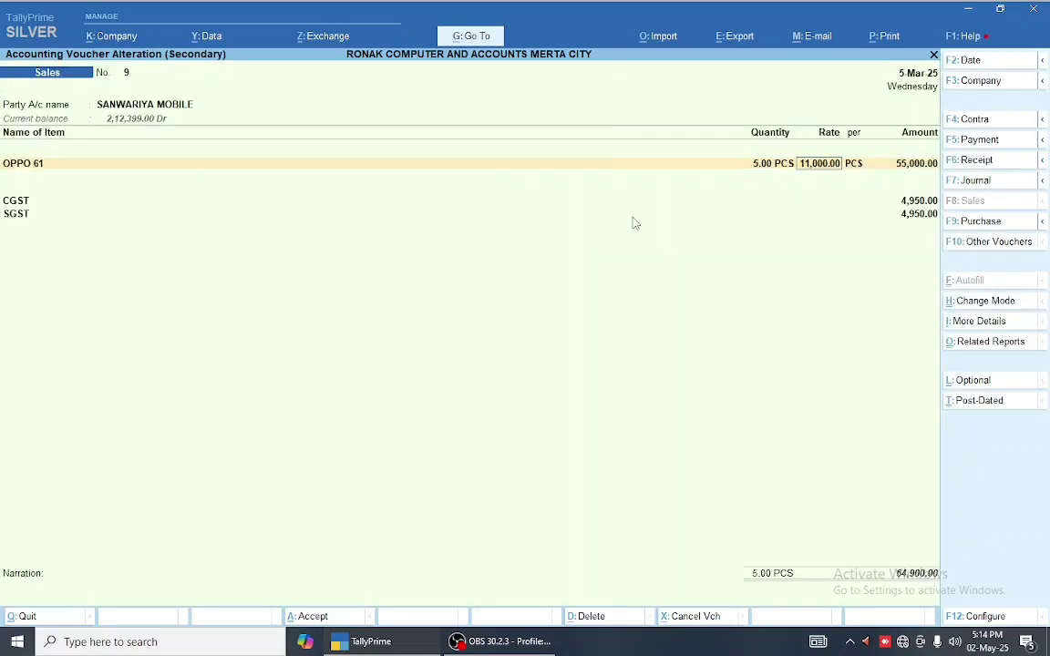
pyautogui.press('Return')
pyautogui.press('Return')
pyautogui.press('Return')
pyautogui.press('Return')
pyautogui.press('Return')
pyautogui.press('Return')
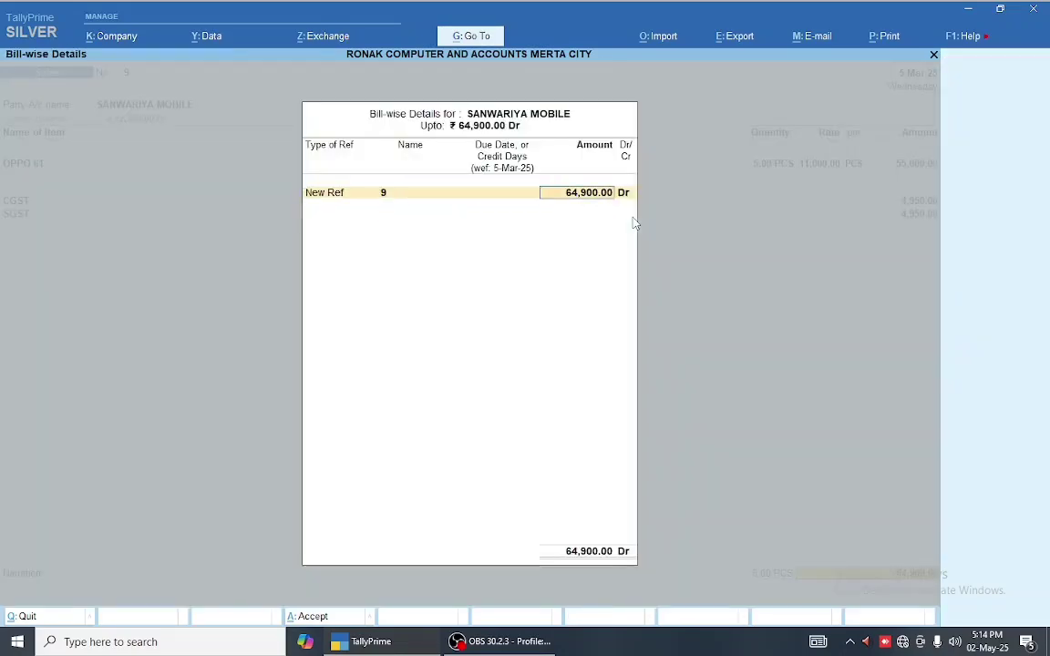
pyautogui.press('Return')
pyautogui.press('Return')
pyautogui.press('Return')
pyautogui.press('Return')
# - Return to the 1-Mar-25 to 31-Mar-25 GSTR-1 summary, checking HSN/SAC Summary - 12 along the way
pyautogui.press('Escape')
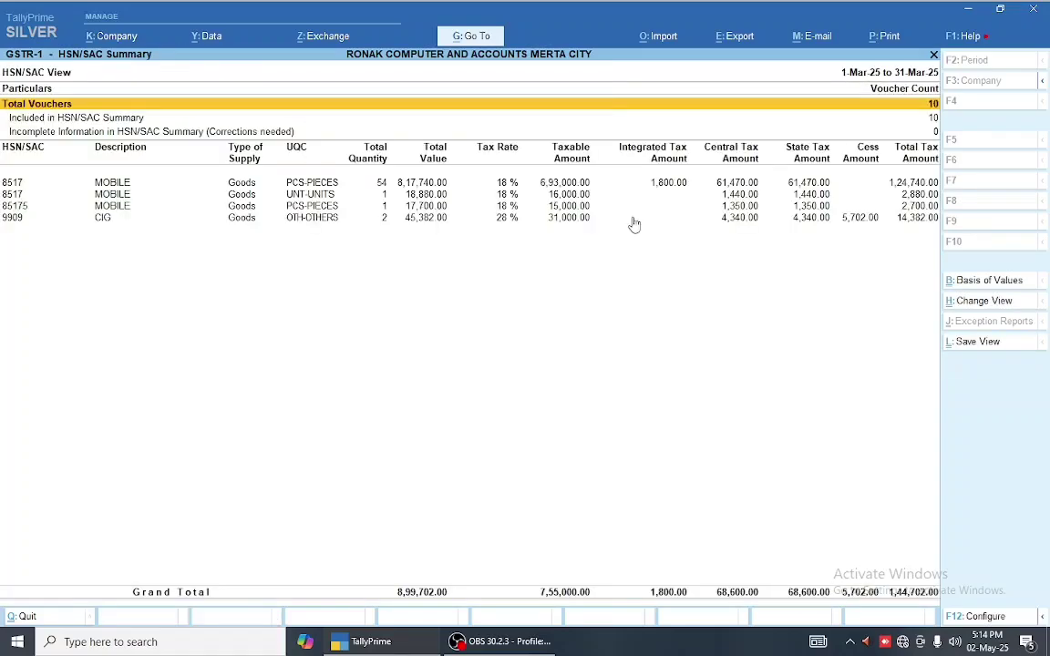
pyautogui.press('Escape')
pyautogui.press('Down')
pyautogui.press('Down')
pyautogui.press('Down')
pyautogui.press('Down')
pyautogui.press('Down')
pyautogui.press('Down')
pyautogui.press('Down')
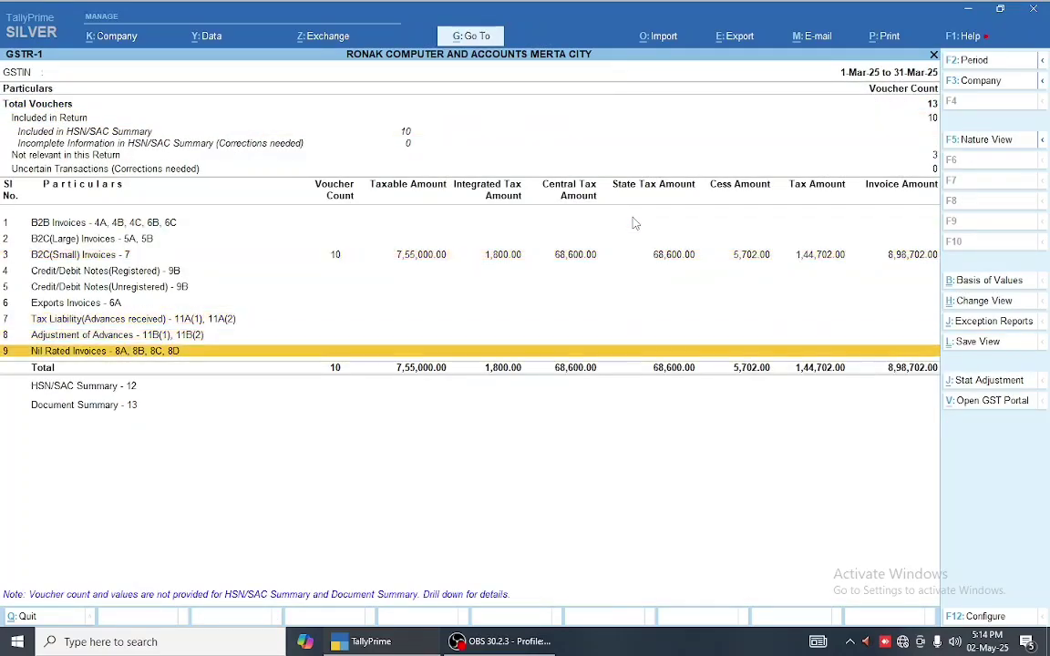
pyautogui.press('Return')
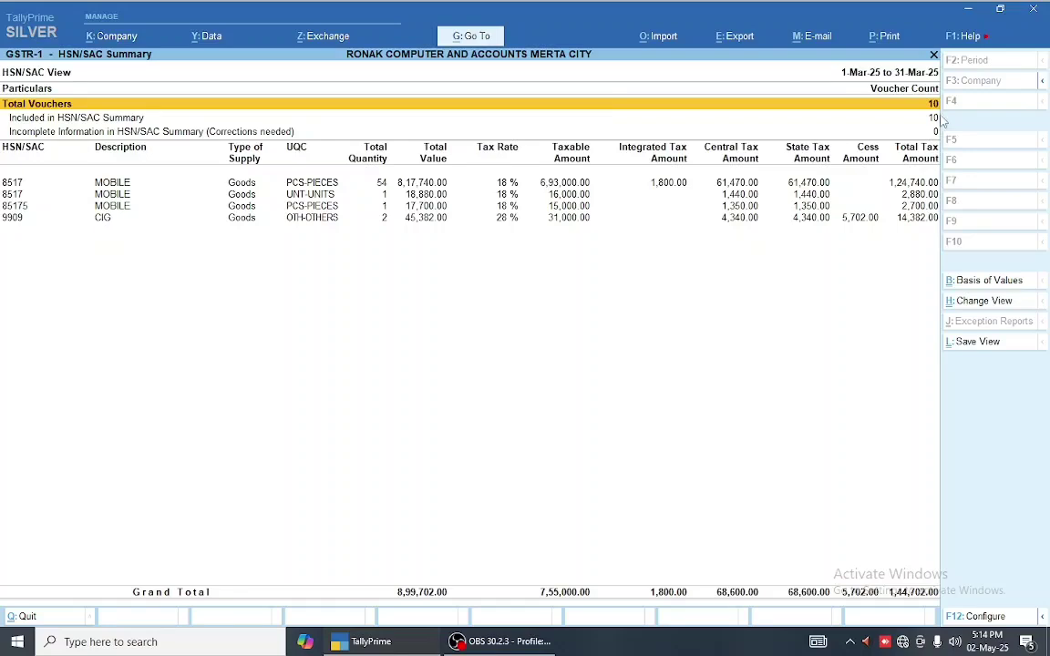
pyautogui.press('Escape')
pyautogui.press('Down')
pyautogui.press('Down')
pyautogui.press('Down')
pyautogui.press('Down')
pyautogui.press('Down')
pyautogui.press('Down')
pyautogui.press('Down')
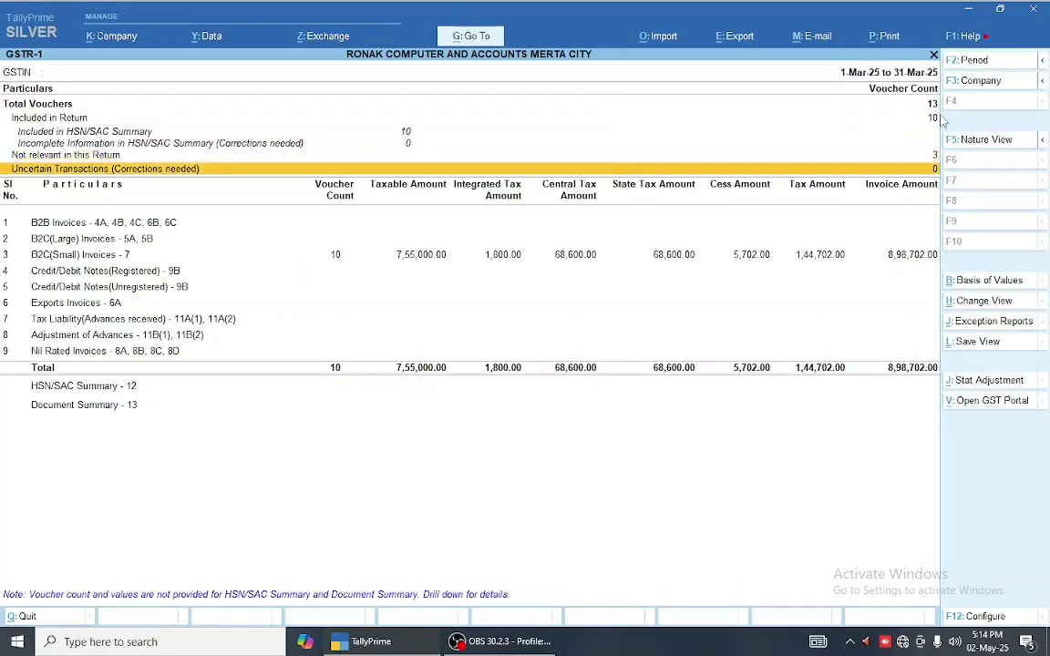
pyautogui.press('Up')
pyautogui.press('Home')
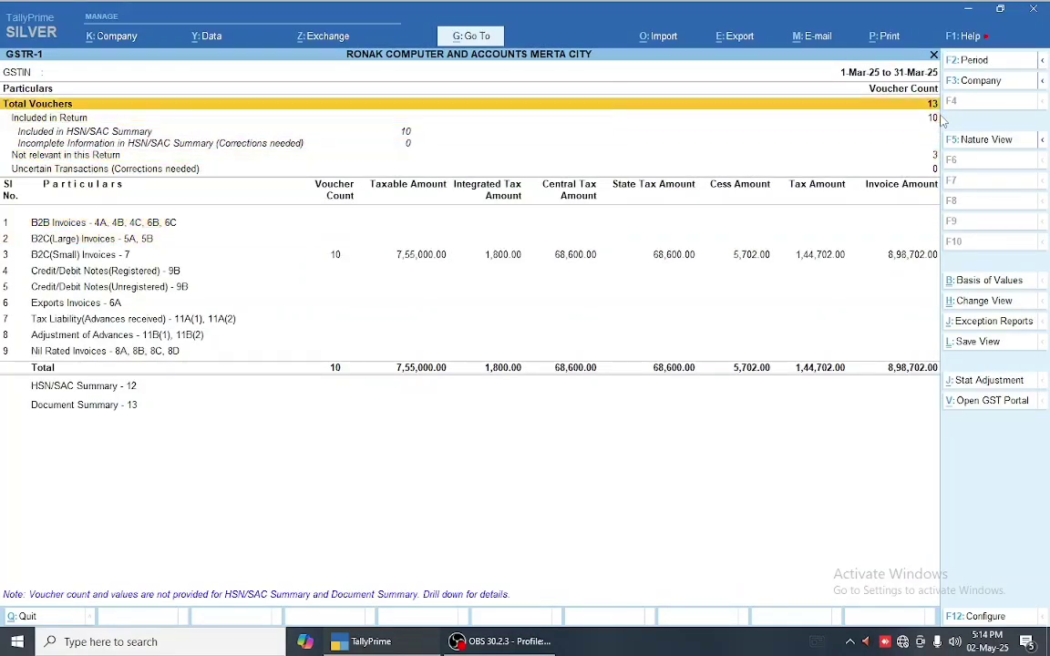
pyautogui.press('Down')
pyautogui.press('Down')
pyautogui.press('Down')
pyautogui.press('Down')
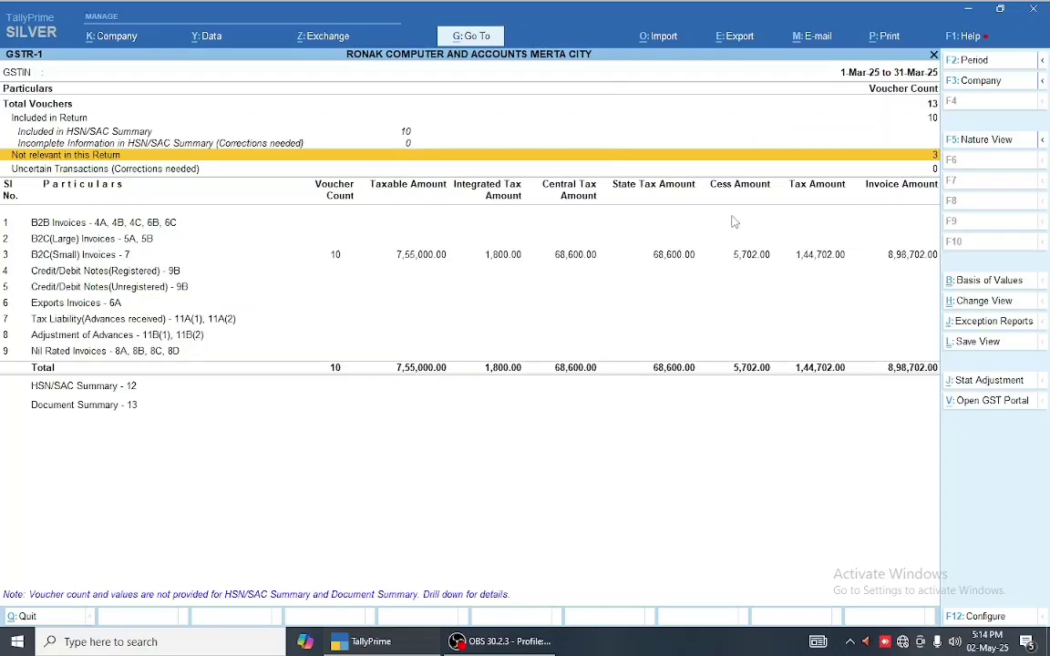
pyautogui.press('alt')
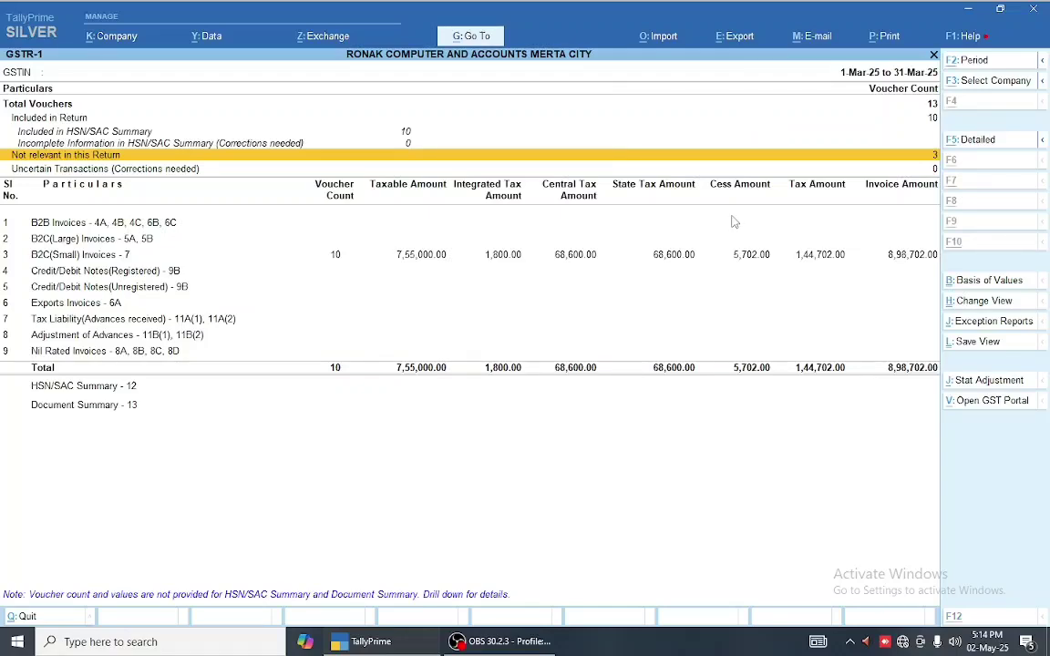
pyautogui.press('Down')
pyautogui.press('Down')
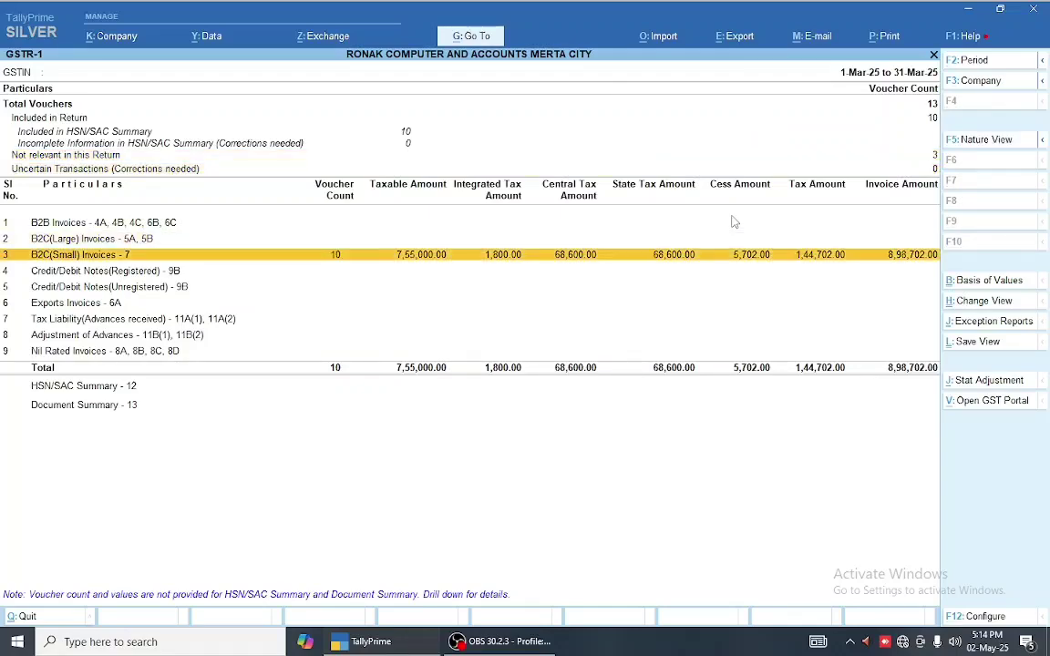
pyautogui.press('Return')
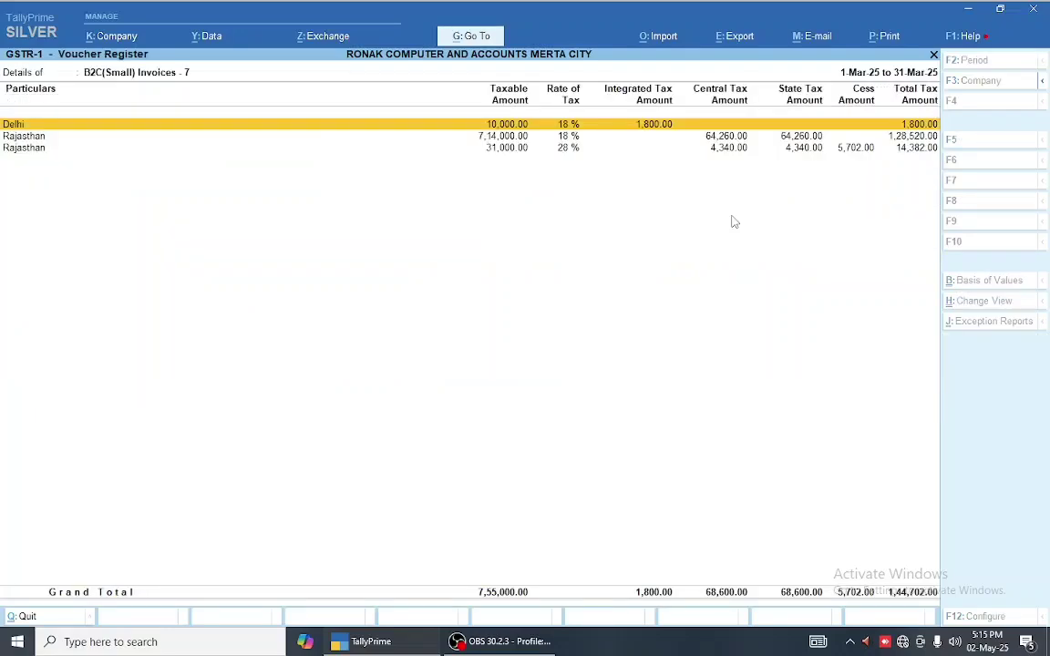
pyautogui.press('Escape')
pyautogui.press('Up')
pyautogui.press('Up')
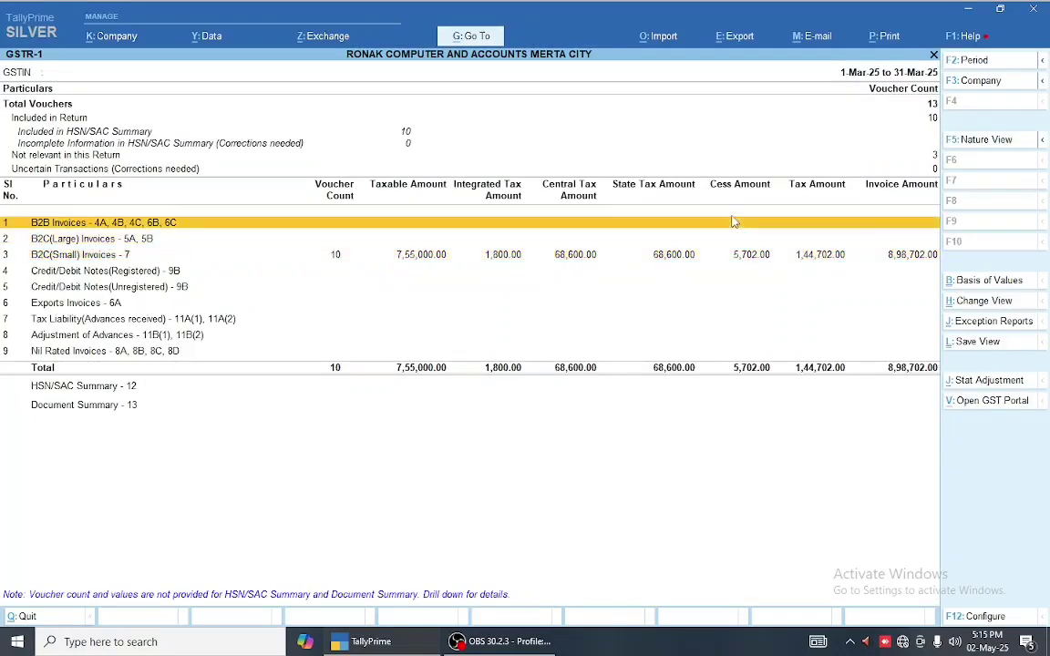
pyautogui.press('Down')
pyautogui.press('Down')
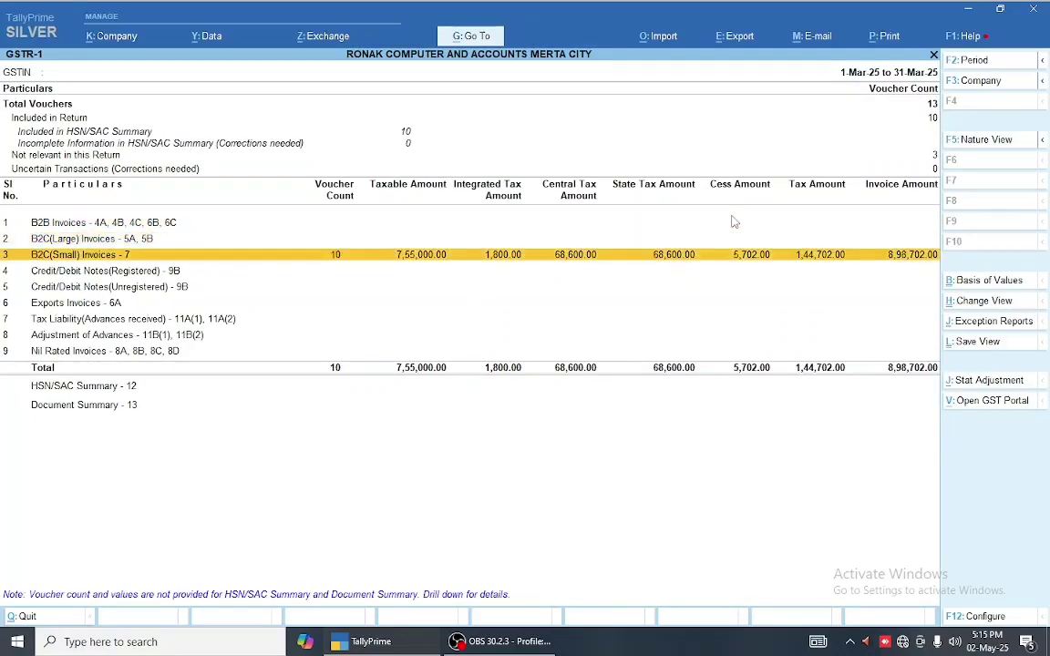
pyautogui.press('Return')
pyautogui.press('Down')
pyautogui.press('Escape')
pyautogui.press('Up')
pyautogui.press('Up')
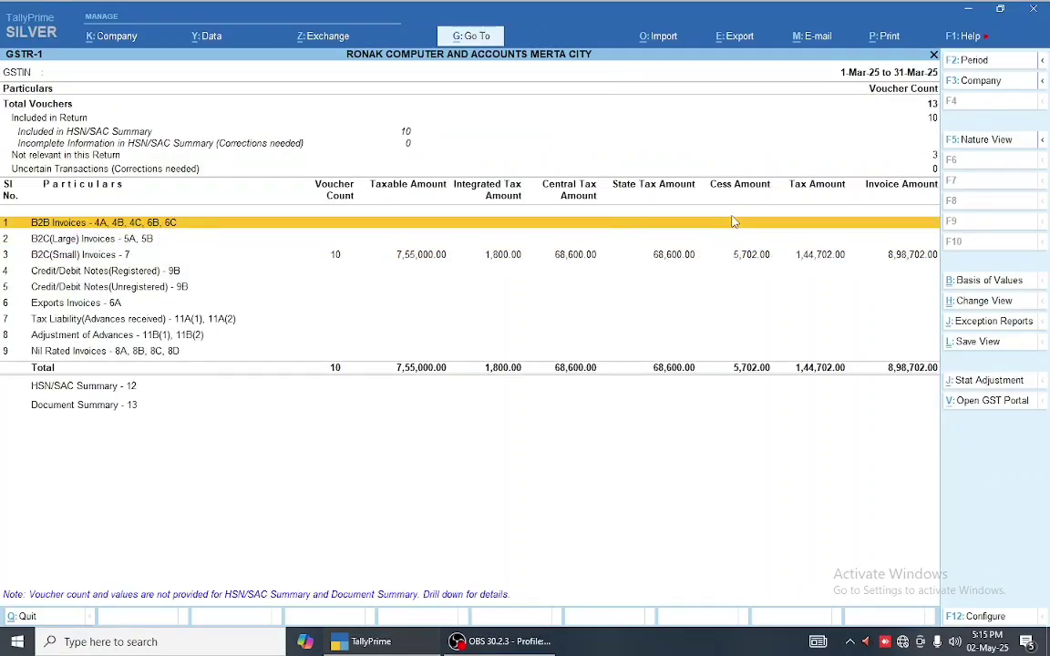
pyautogui.press('Down')
pyautogui.press('Down')
pyautogui.press('Up')
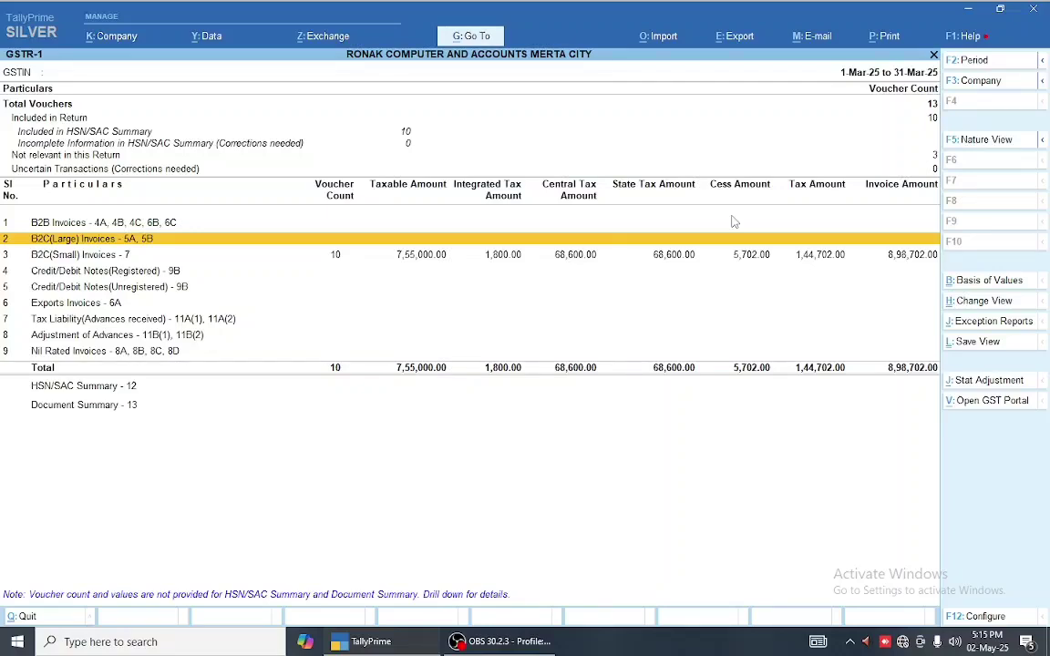
pyautogui.press('Down')
pyautogui.press('Return')
pyautogui.press('Down')
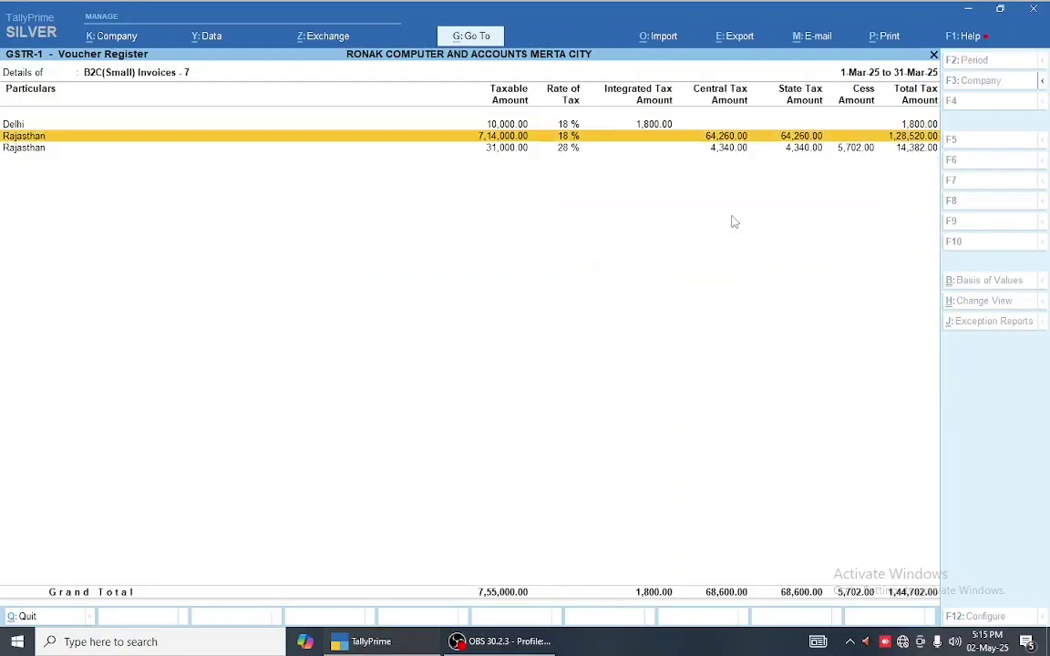
pyautogui.press('Up')
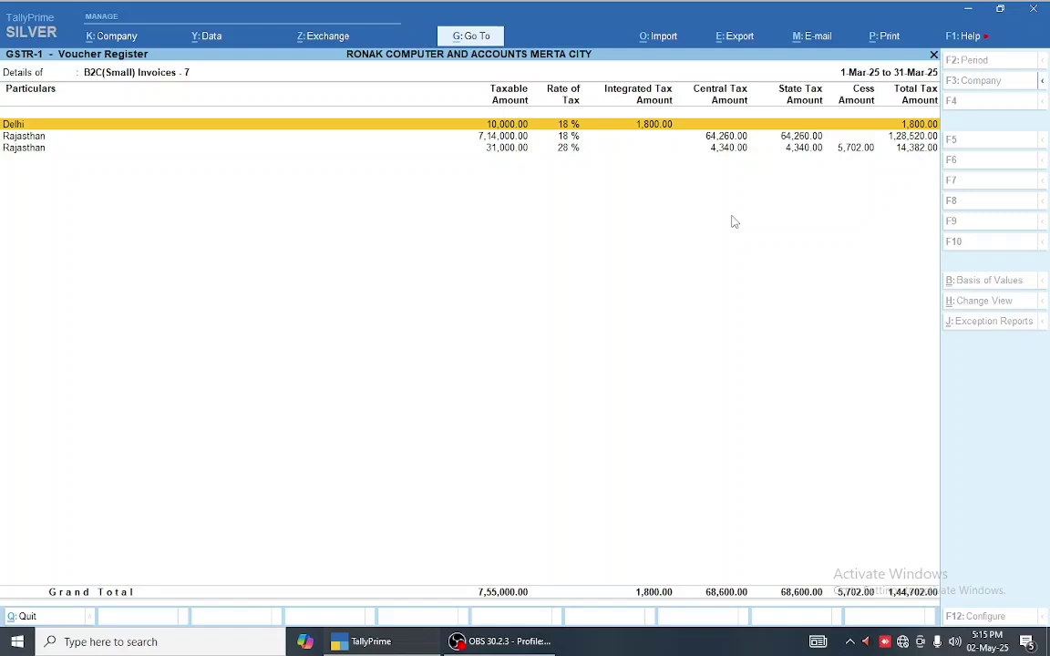
pyautogui.press('Down')
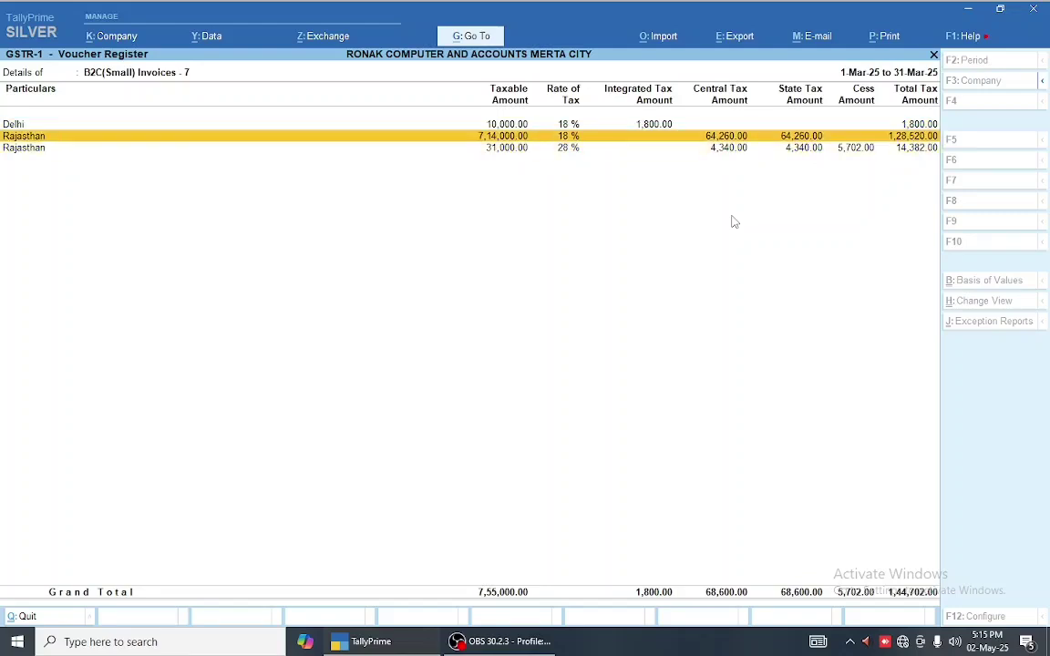
pyautogui.press('Down')
pyautogui.press('Up')
pyautogui.press('Up')
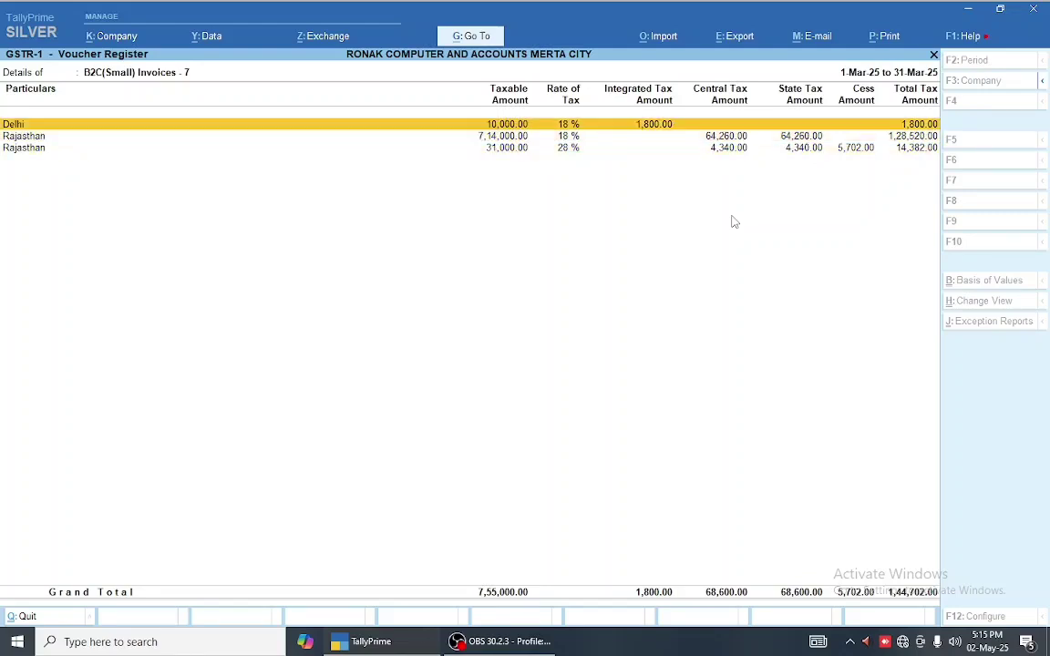
pyautogui.press('Down')
pyautogui.press('Down')
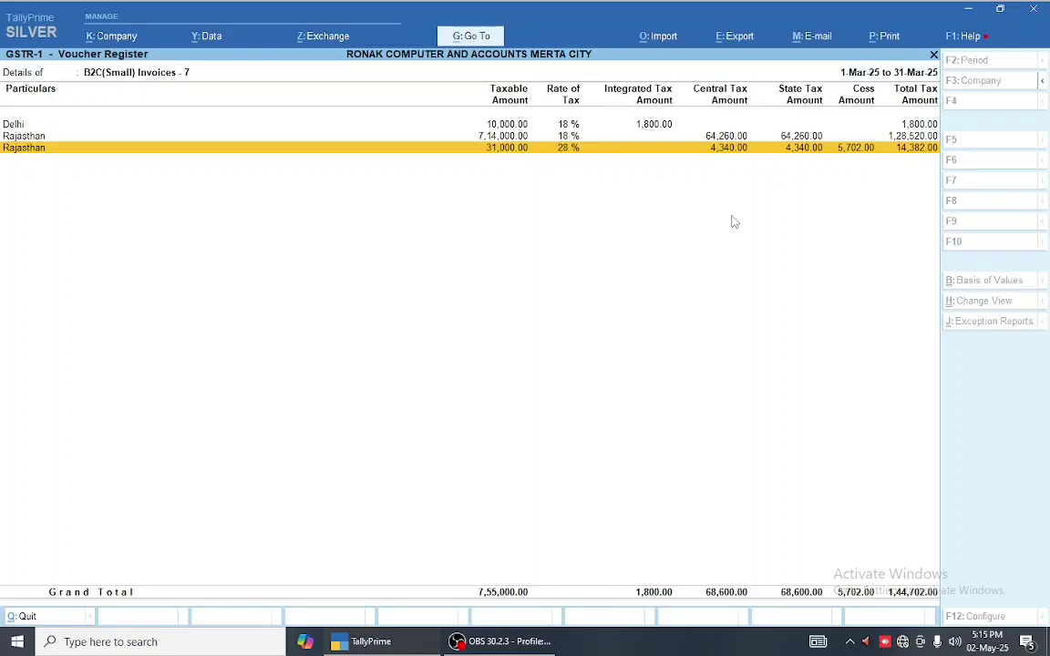
pyautogui.press('Escape')
pyautogui.press('Up')
pyautogui.press('Up')
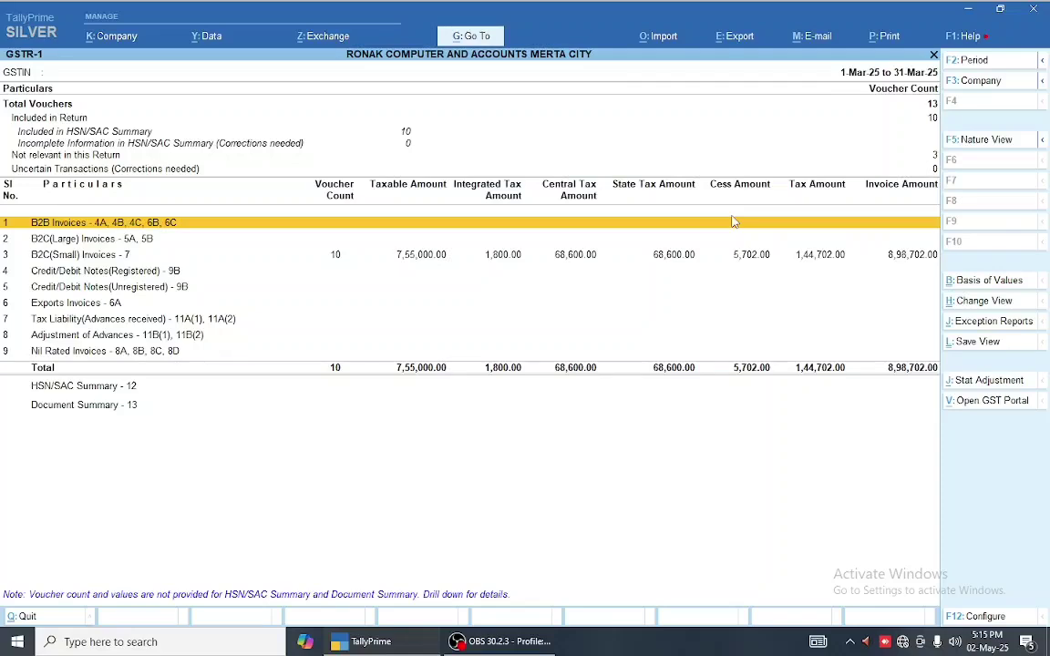
# - Check the two 8517 rows in the GSTR-1 HSN/SAC Summary - 12 report
pyautogui.press('Down')
pyautogui.press('Down')
pyautogui.press('Down')
pyautogui.press('Down')
pyautogui.press('Down')
pyautogui.press('Down')
pyautogui.press('Down')
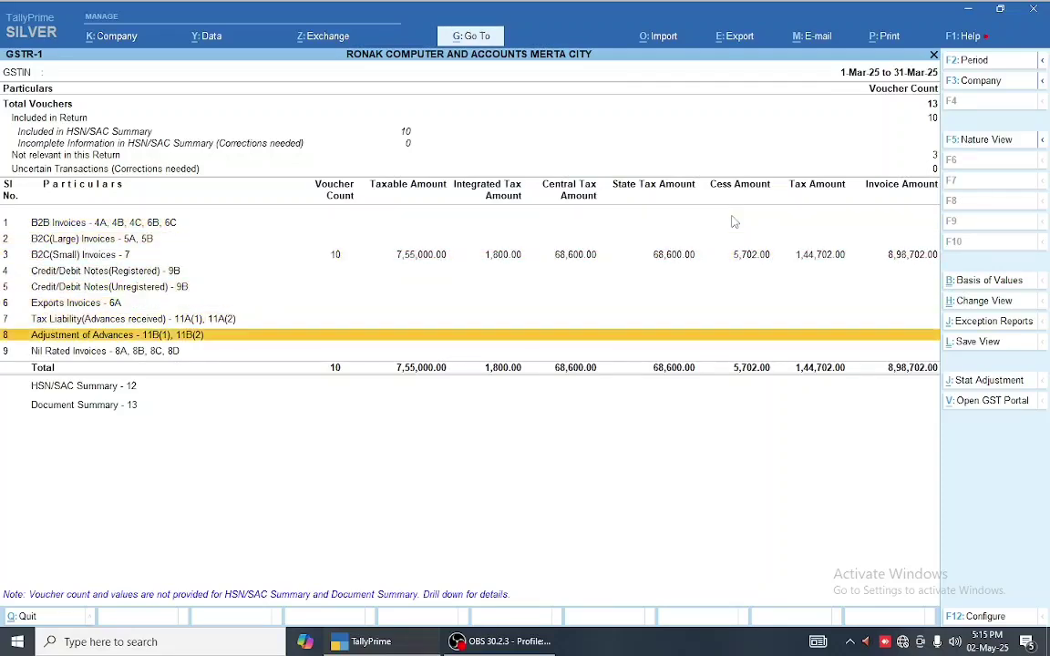
pyautogui.press('Down')
pyautogui.press('Up')
pyautogui.press('Down')
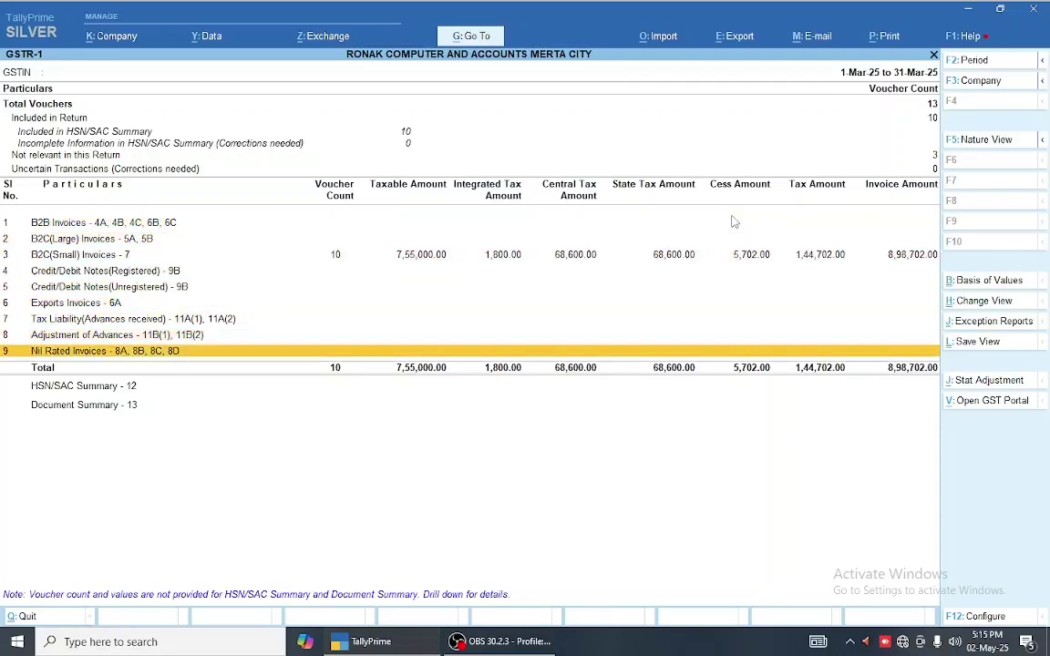
pyautogui.press('Down')
pyautogui.press('Return')
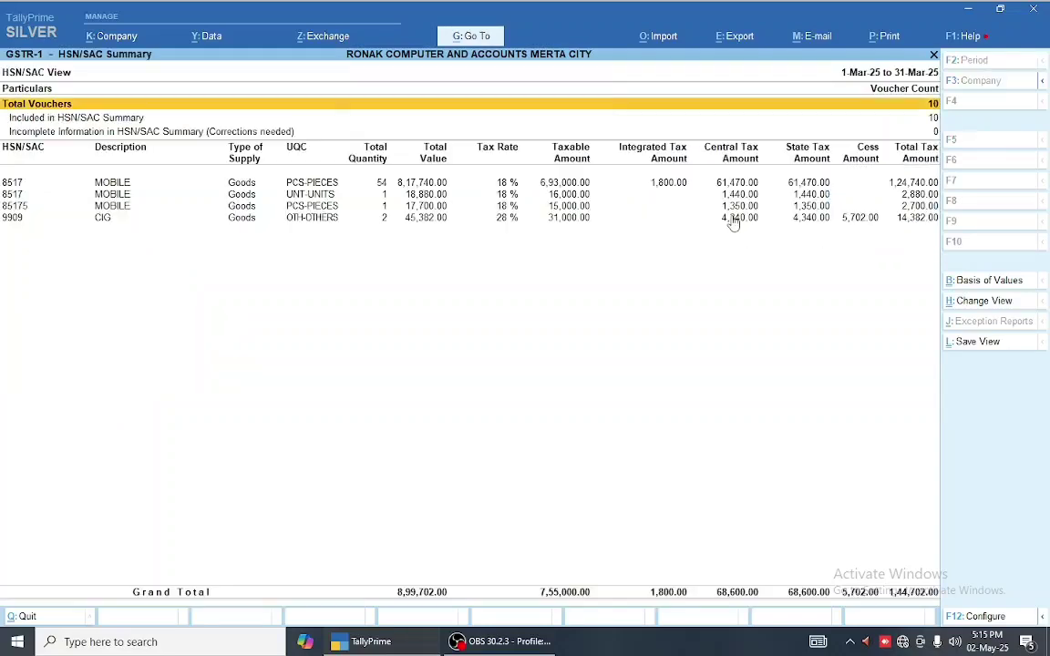
pyautogui.press('Down')
pyautogui.press('Down')
pyautogui.press('Down')
pyautogui.press('Up')
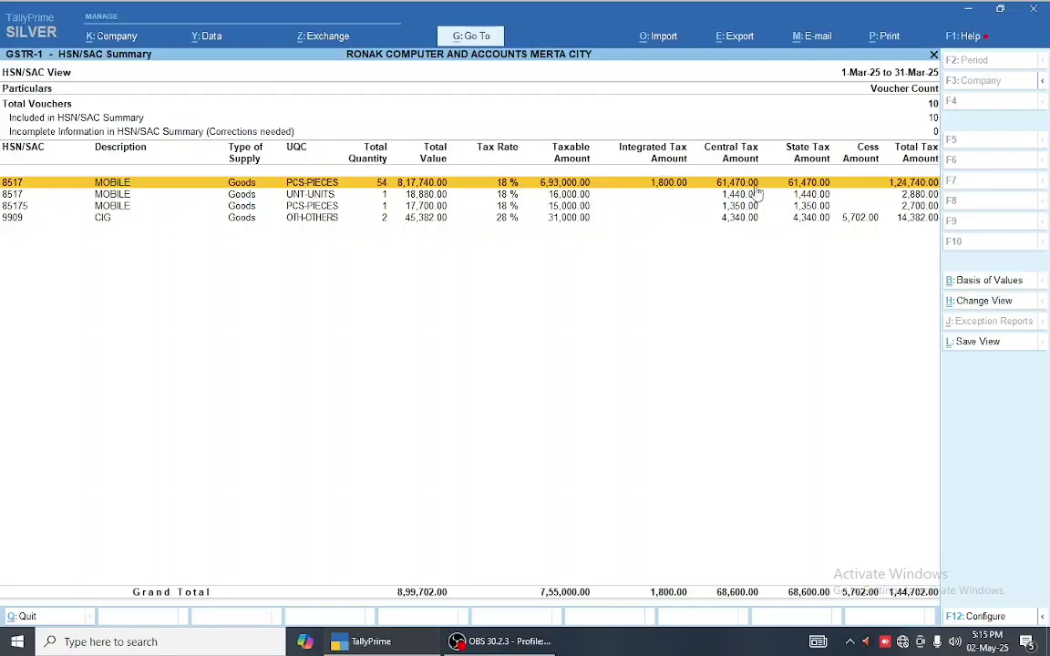
pyautogui.press('Escape')
# - Review the Document Summary listing sales invoices 1 to 10, then return to GSTR-1
pyautogui.press('Down')
pyautogui.press('Down')
pyautogui.press('Down')
pyautogui.press('Down')
pyautogui.press('Down')
pyautogui.press('Down')
pyautogui.press('Down')
pyautogui.press('Down')
pyautogui.press('Down')
pyautogui.press('Down')
pyautogui.press('Down')
pyautogui.press('Down')
pyautogui.press('Down')
pyautogui.press('Down')
pyautogui.press('Down')
pyautogui.press('Down')
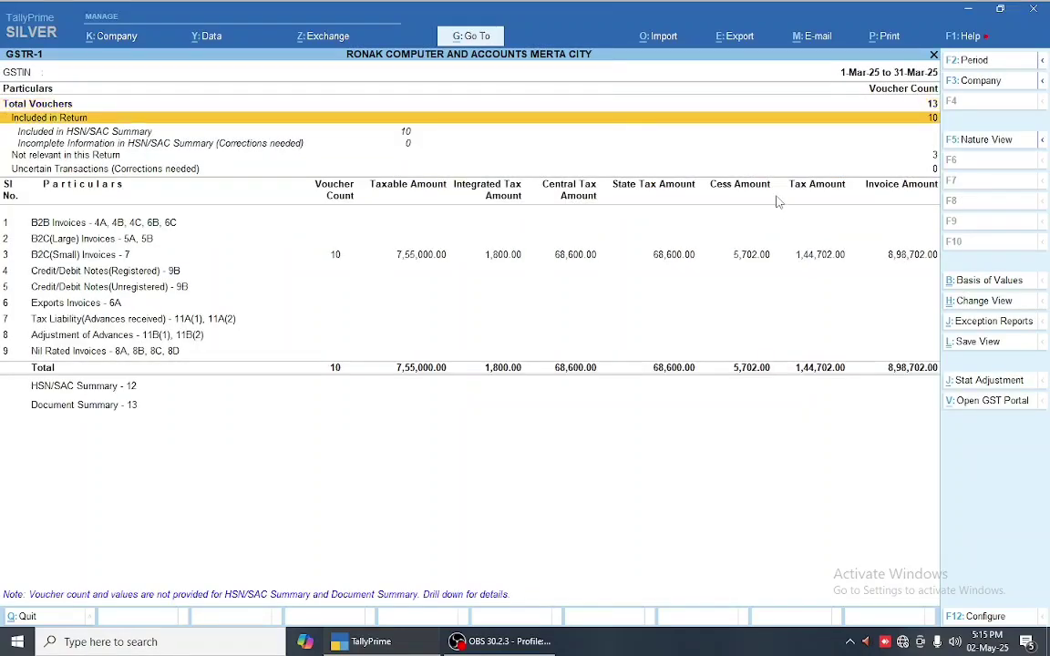
pyautogui.press('Return')
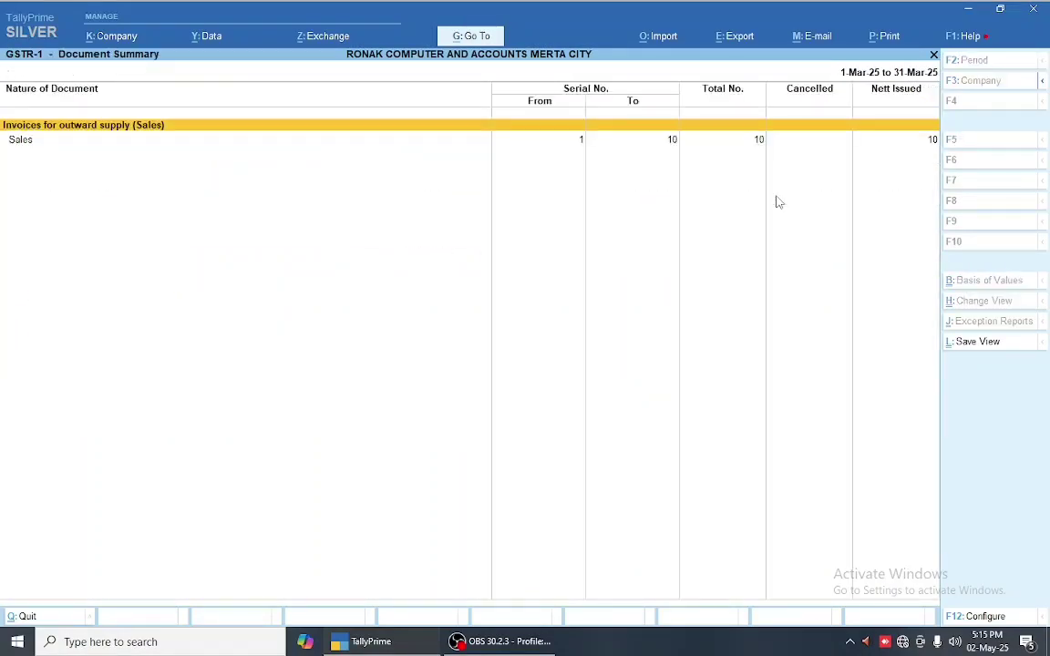
pyautogui.press('Down')
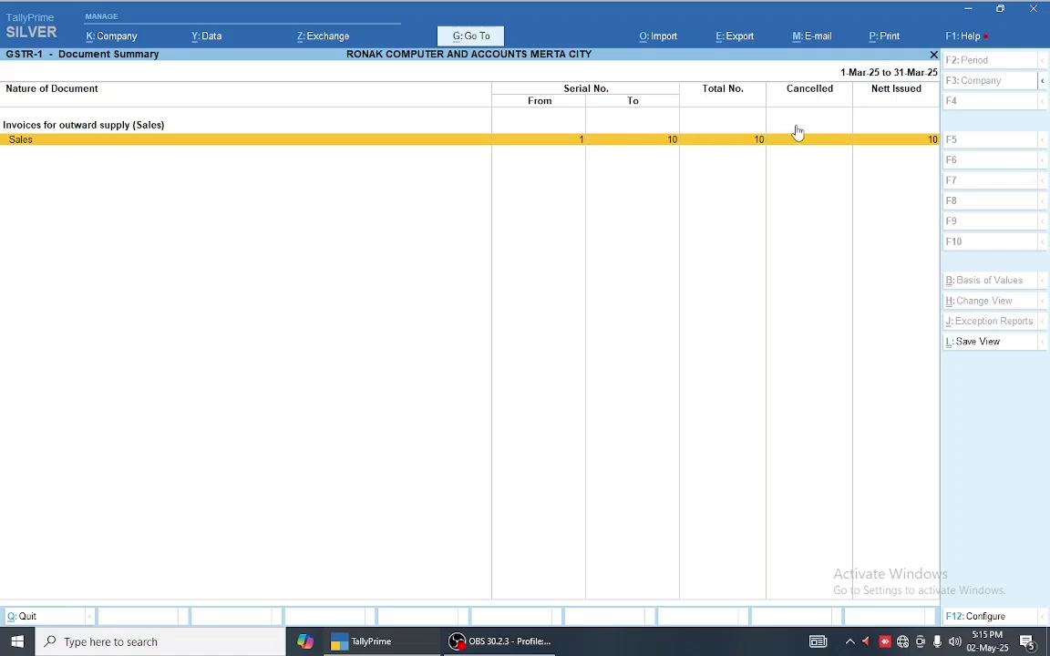
pyautogui.press('Escape')
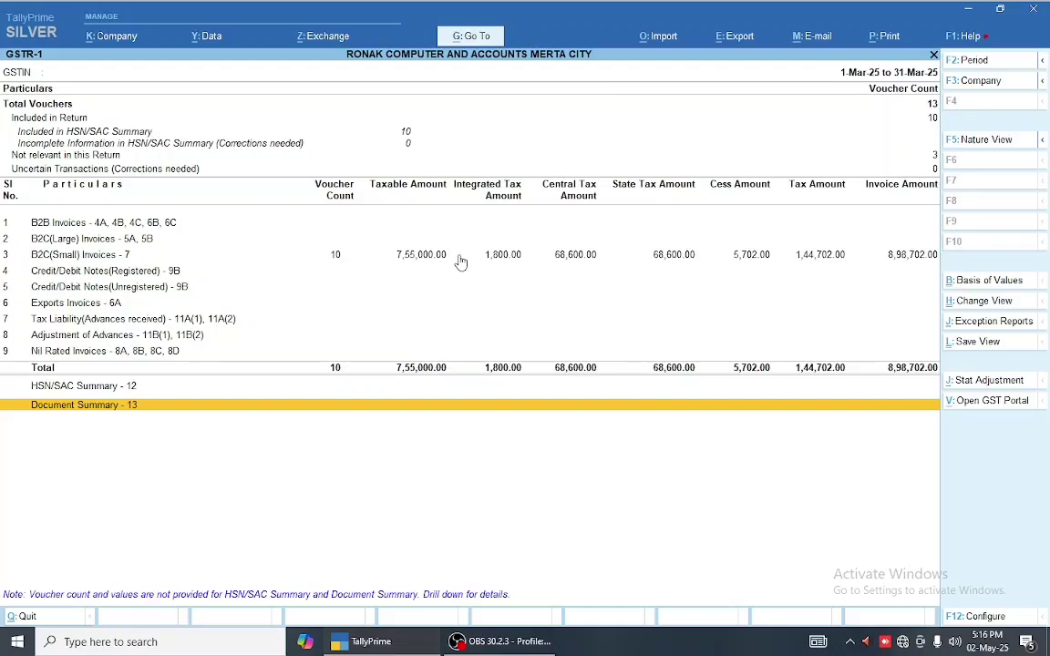
# - Export the current GSTR-1 report to Excel, overwriting the existing GSTR-1.xlsx
pyautogui.hotkey('alt', 'e')
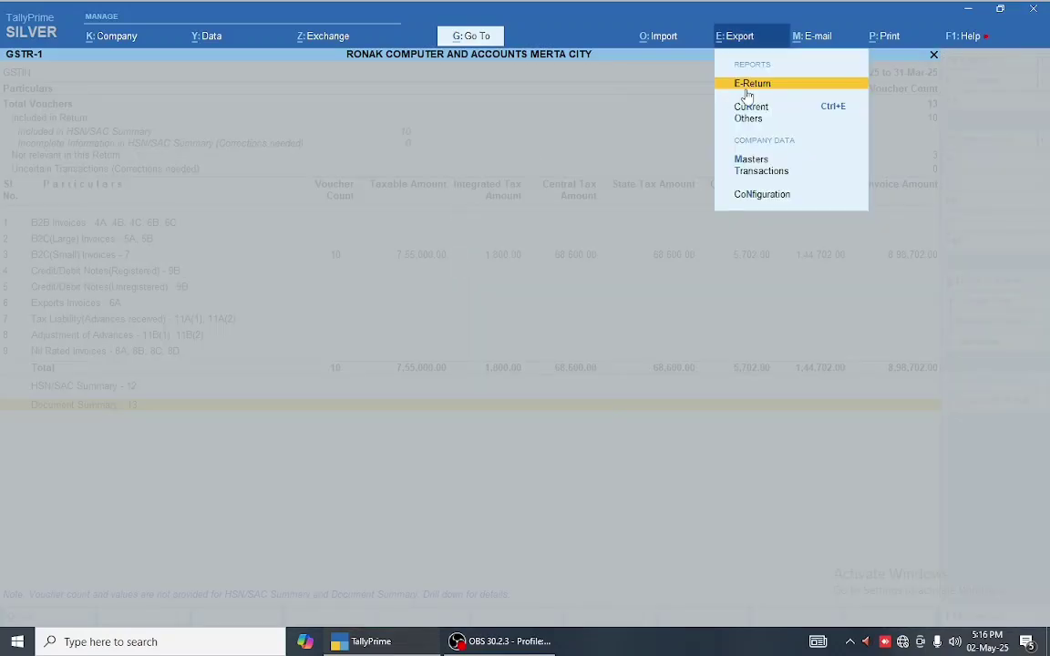
pyautogui.press('Escape')
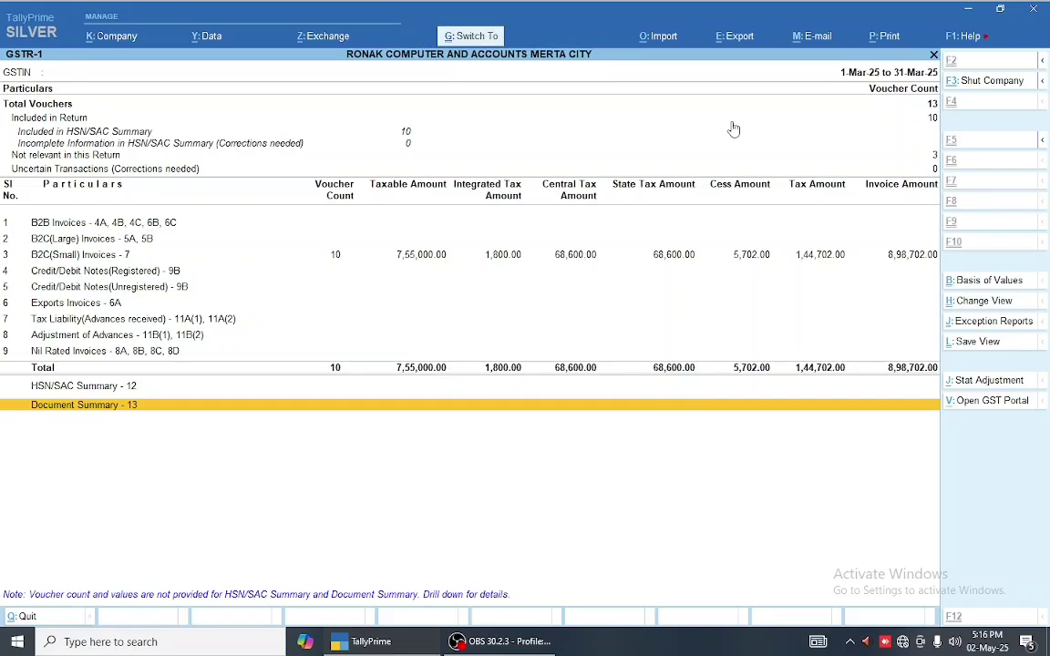
pyautogui.hotkey('alt', 'e')
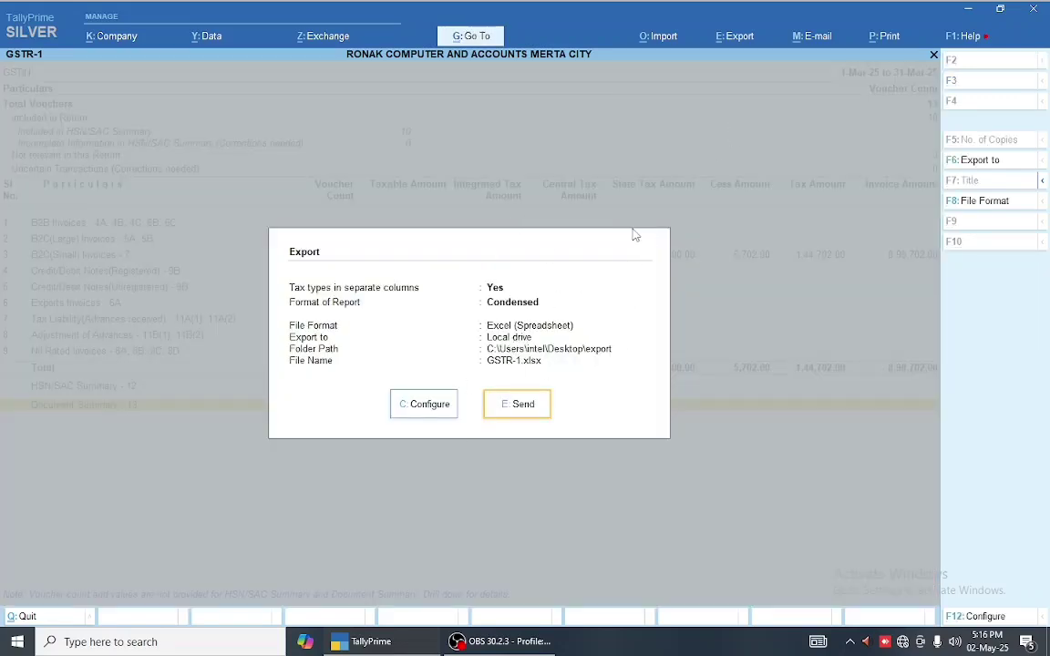
pyautogui.click(532, 403)
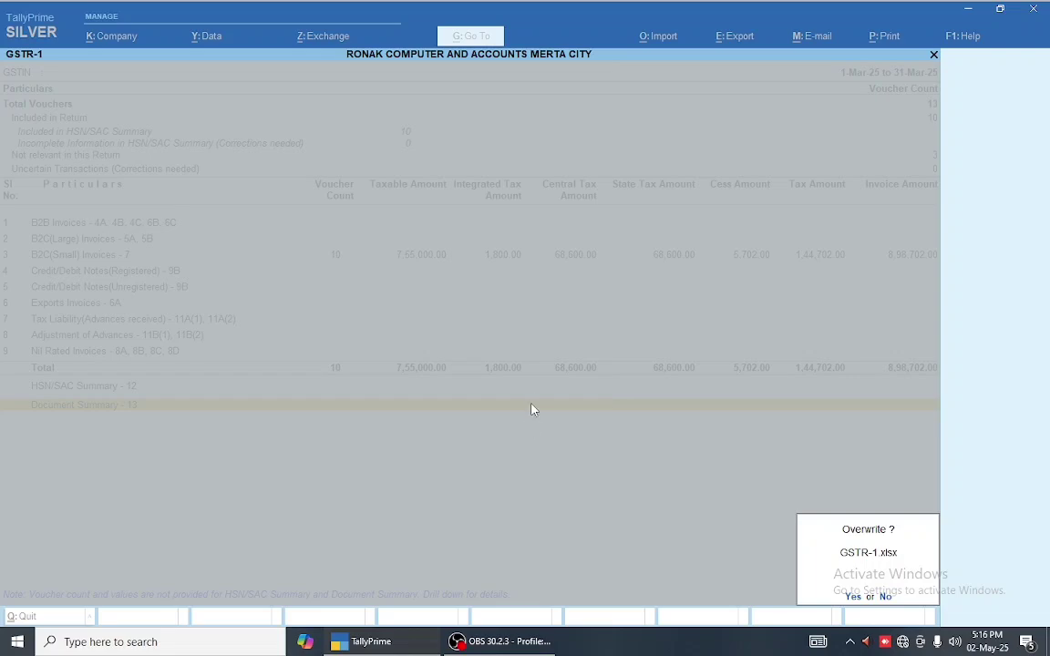
pyautogui.press('y')
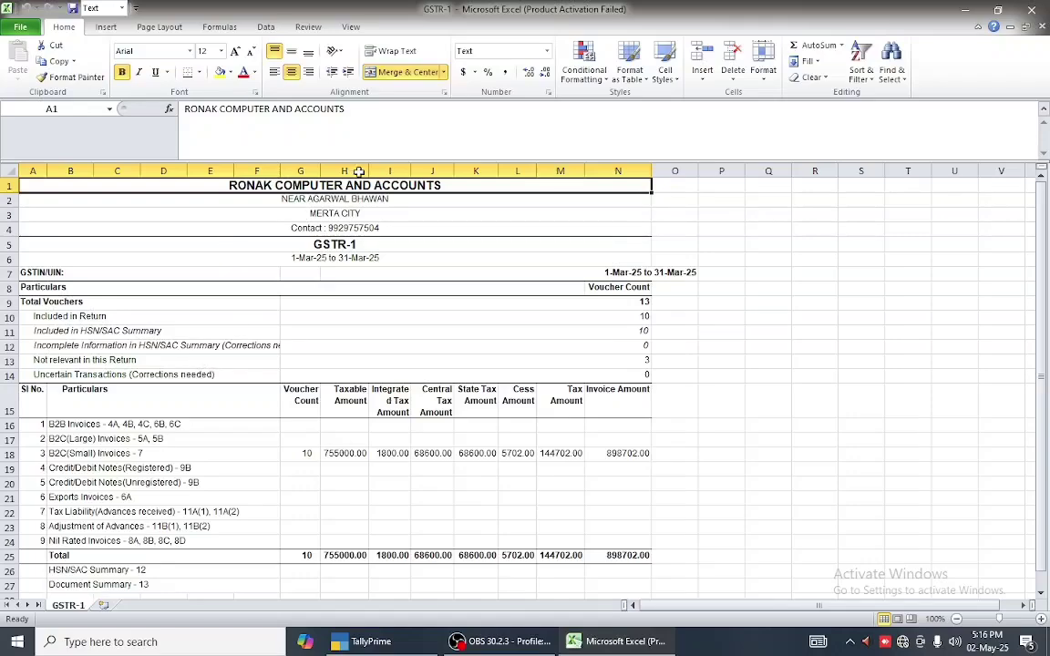
# - Dismiss the Office activation notice, check the Credit/Debit Notes(Unregistered) row, and close Excel
pyautogui.click(658, 459)
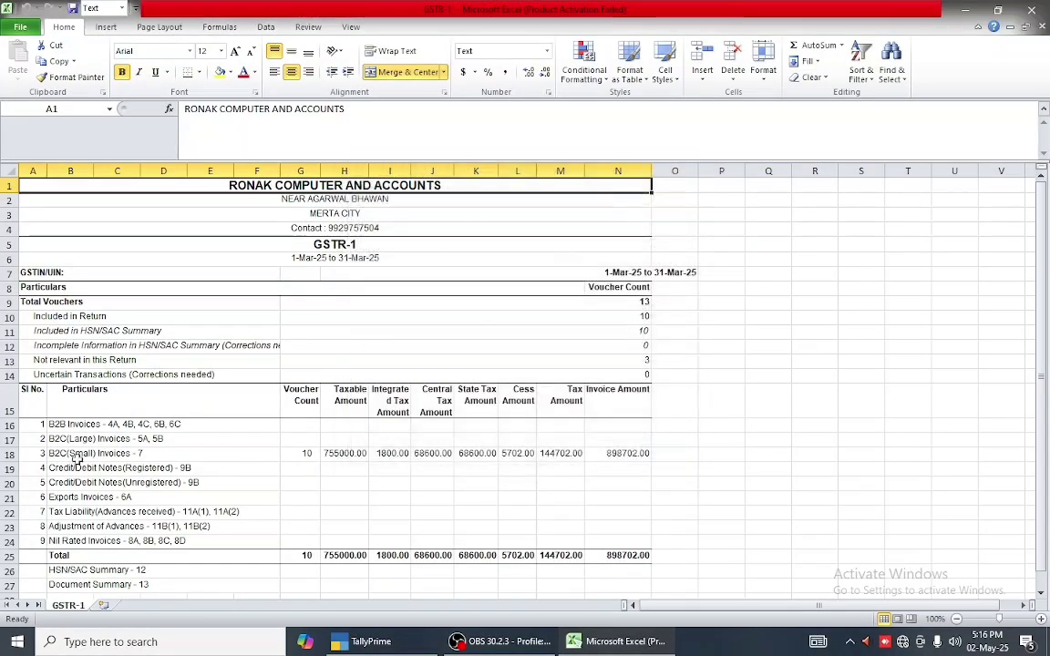
pyautogui.click(102, 404)
pyautogui.click(132, 481)
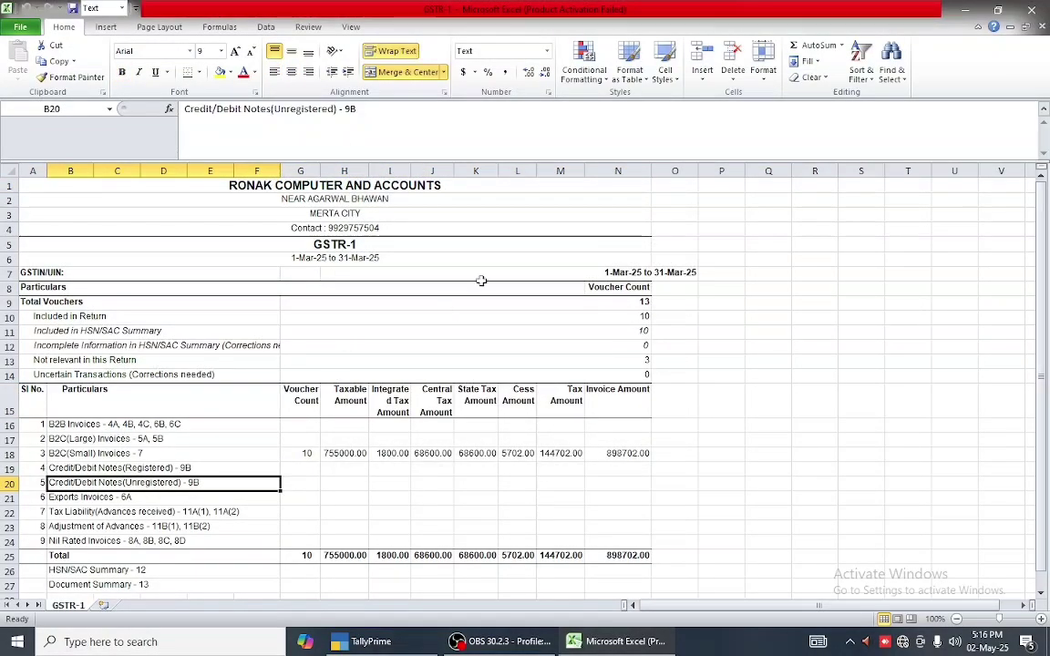
pyautogui.click(1030, 10)
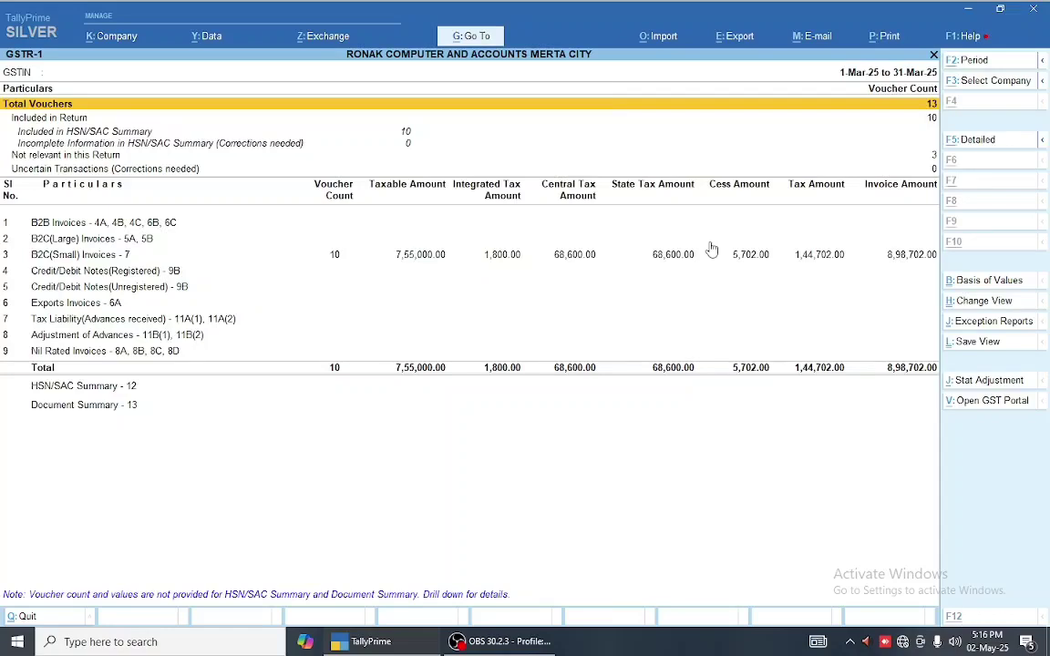
# - Start the GSTR-1 e-return export and enter the company's GSTIN when prompted
pyautogui.hotkey('alt', 'e')
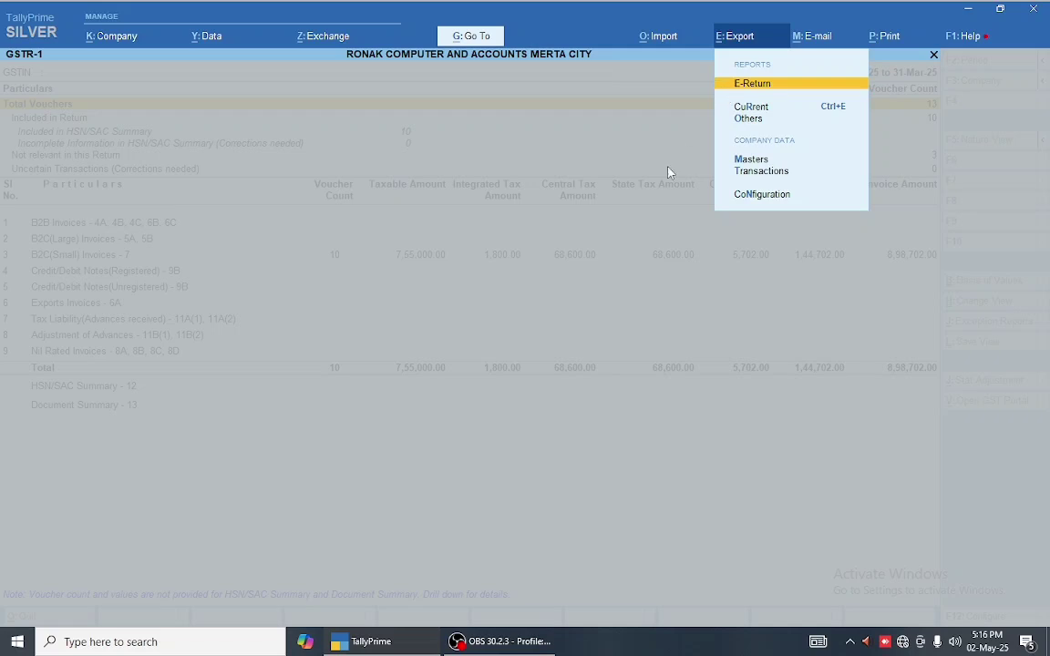
pyautogui.press('Return')
pyautogui.press('y')
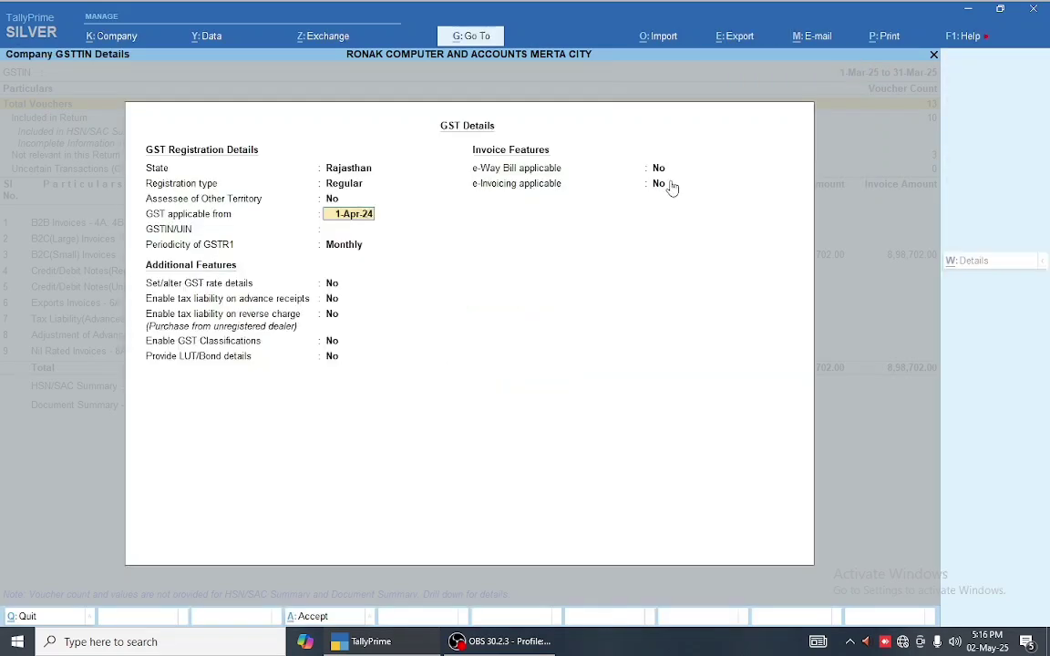
pyautogui.press('Return')
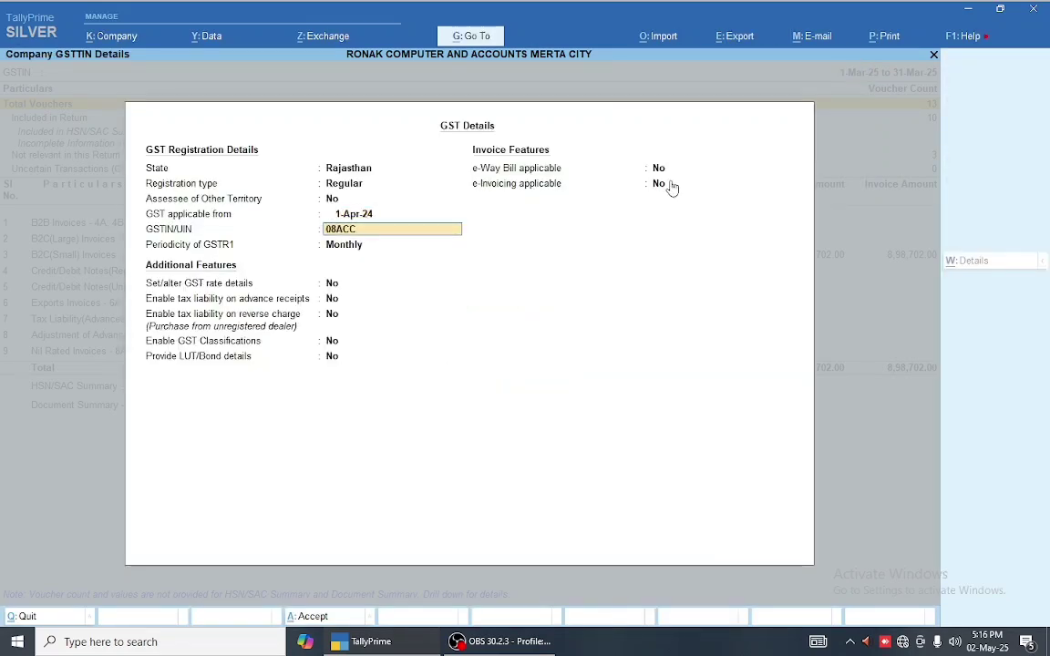
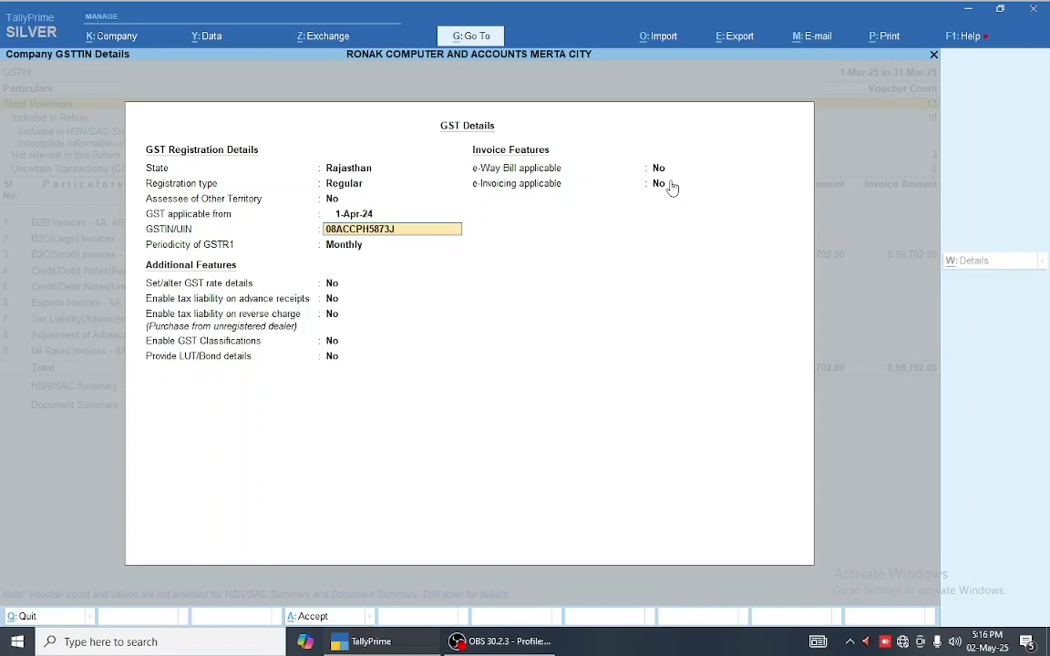
pyautogui.press('Return')
pyautogui.hotkey('ctrl', 'a')
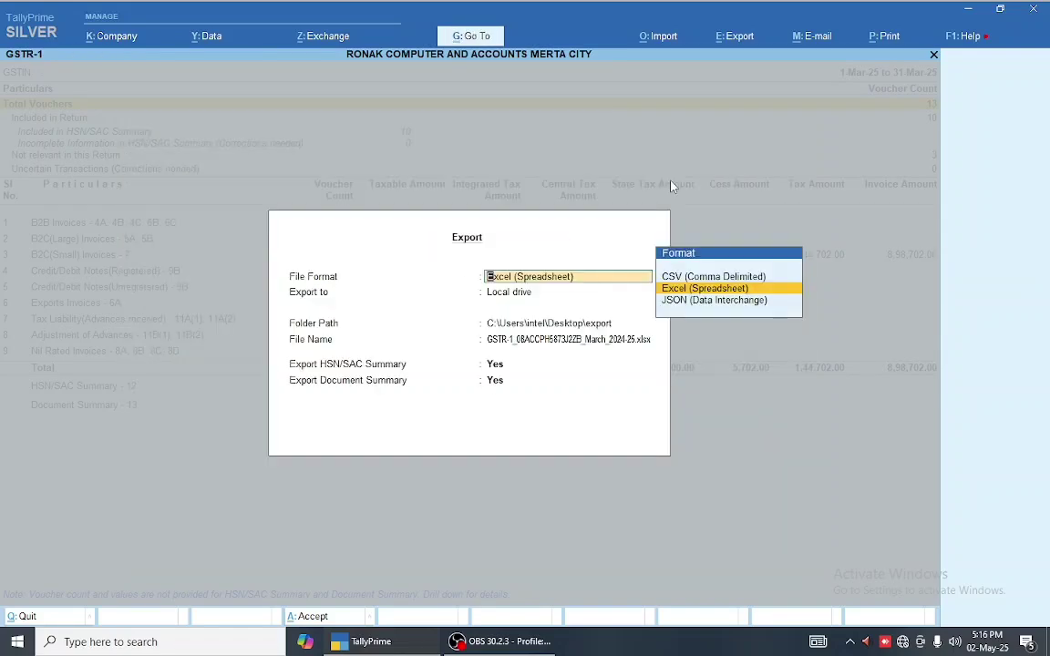
# - Export as Excel to the export folder with the default file name and Document Summary included
pyautogui.press('Up')
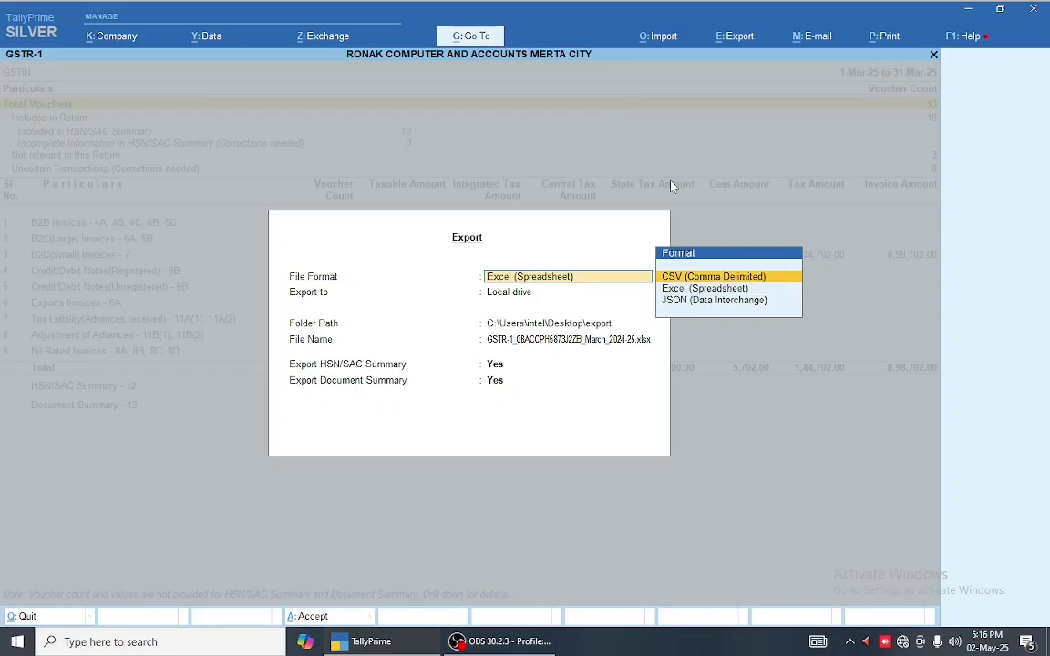
pyautogui.press('Down')
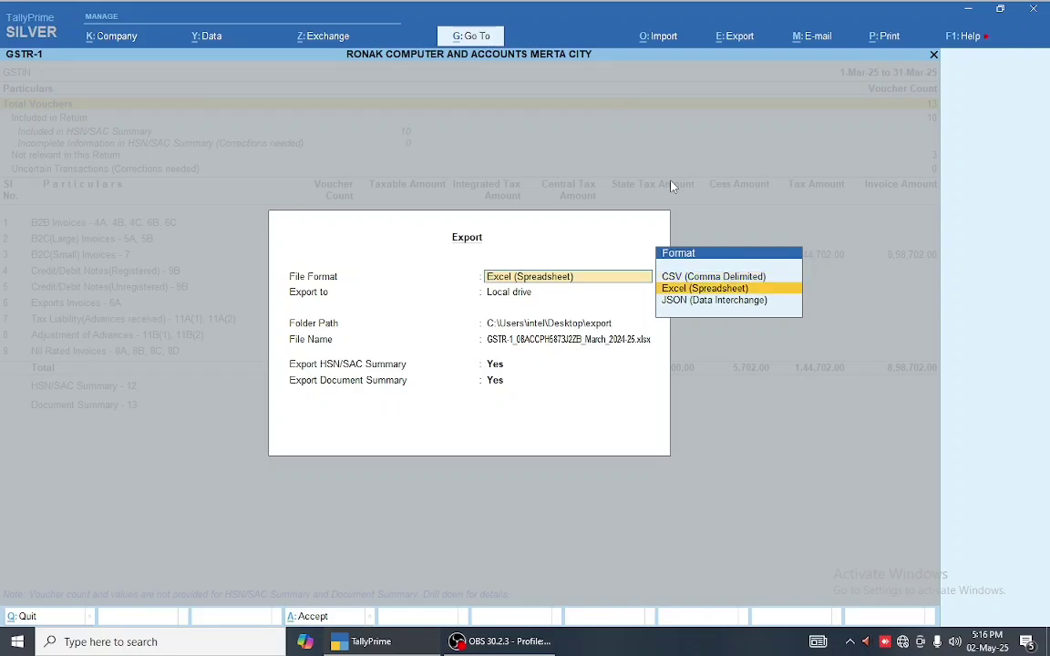
pyautogui.press('Down')
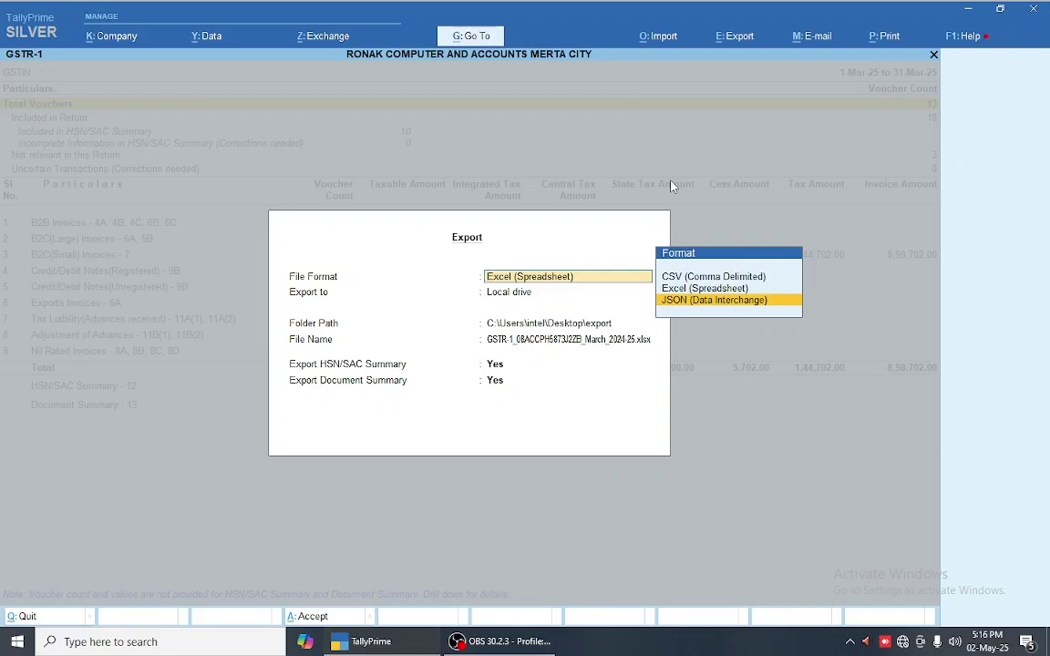
pyautogui.press('Up')
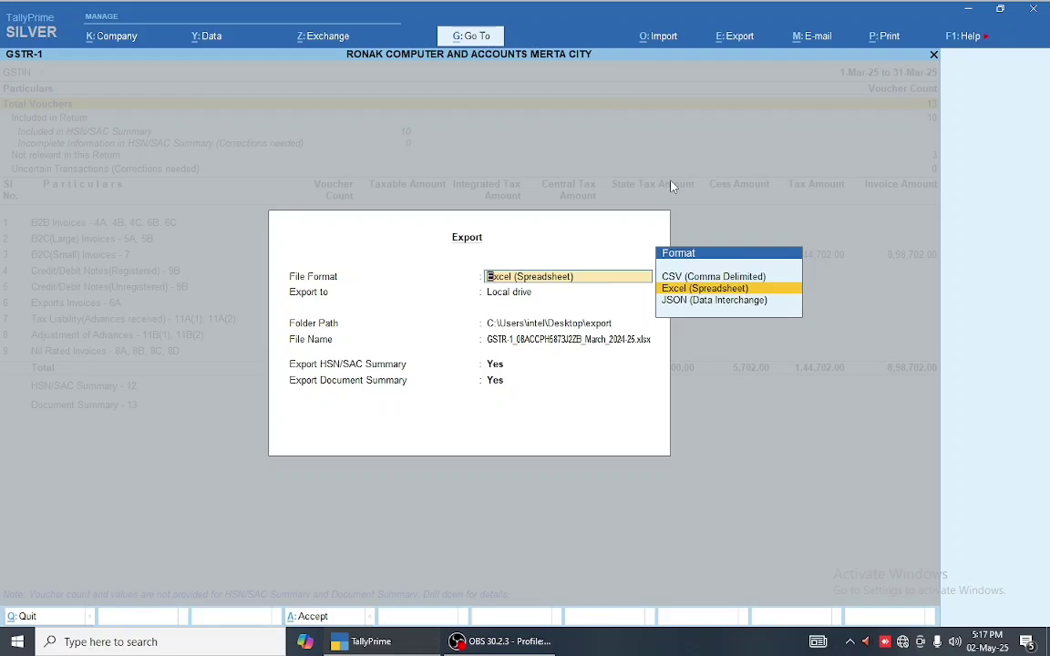
pyautogui.press('Down')
pyautogui.press('Up')
pyautogui.press('Return')
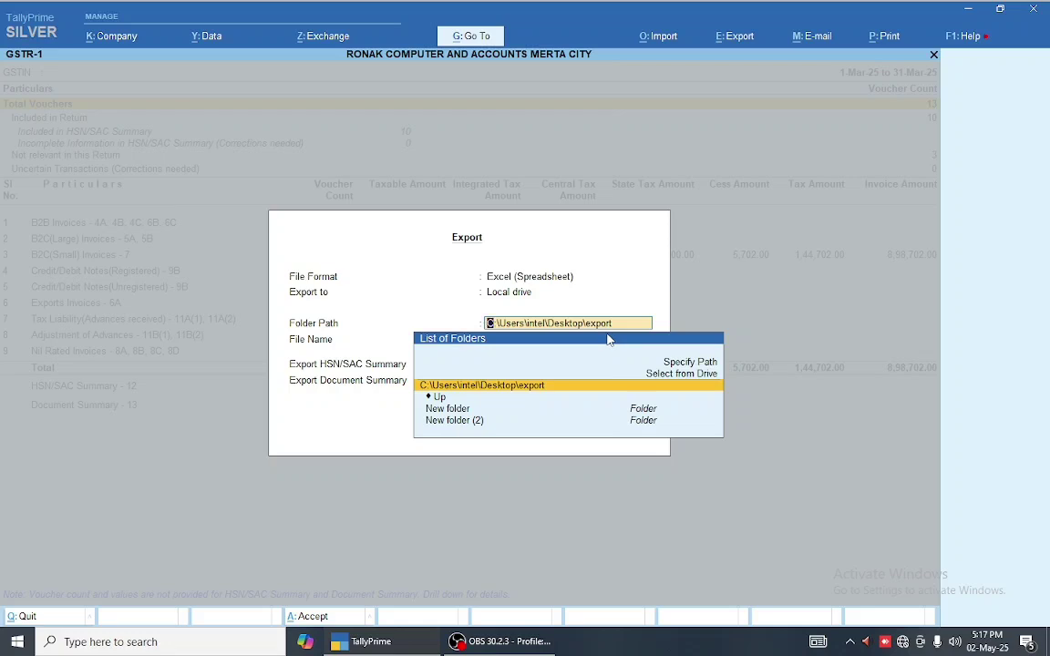
pyautogui.press('Up')
pyautogui.press('Down')
pyautogui.press('Return')
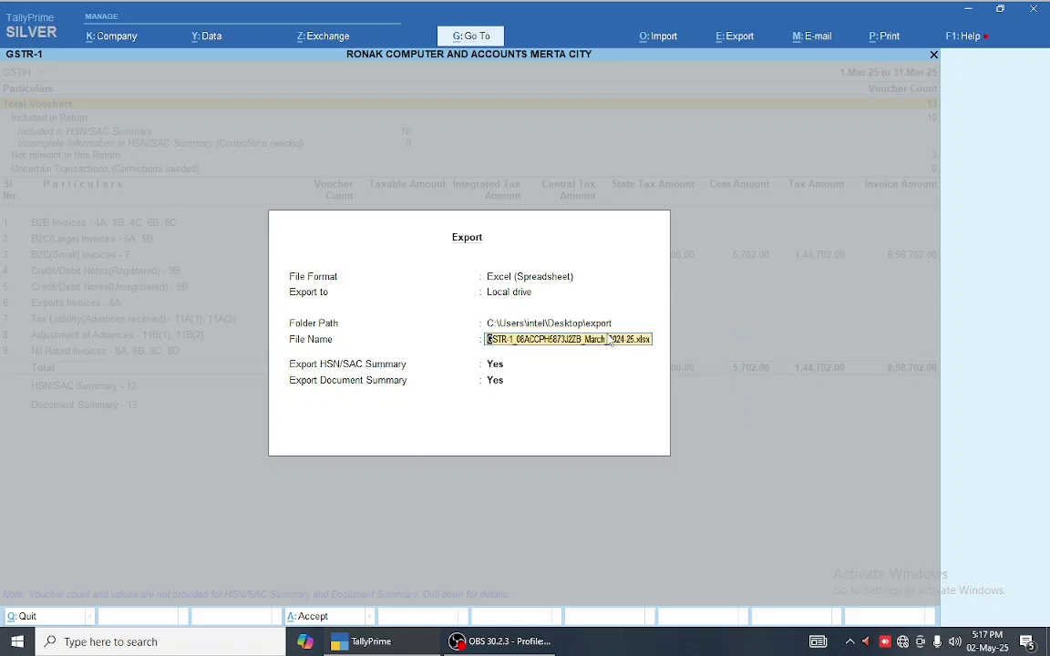
pyautogui.press('Return')
pyautogui.press('Return')
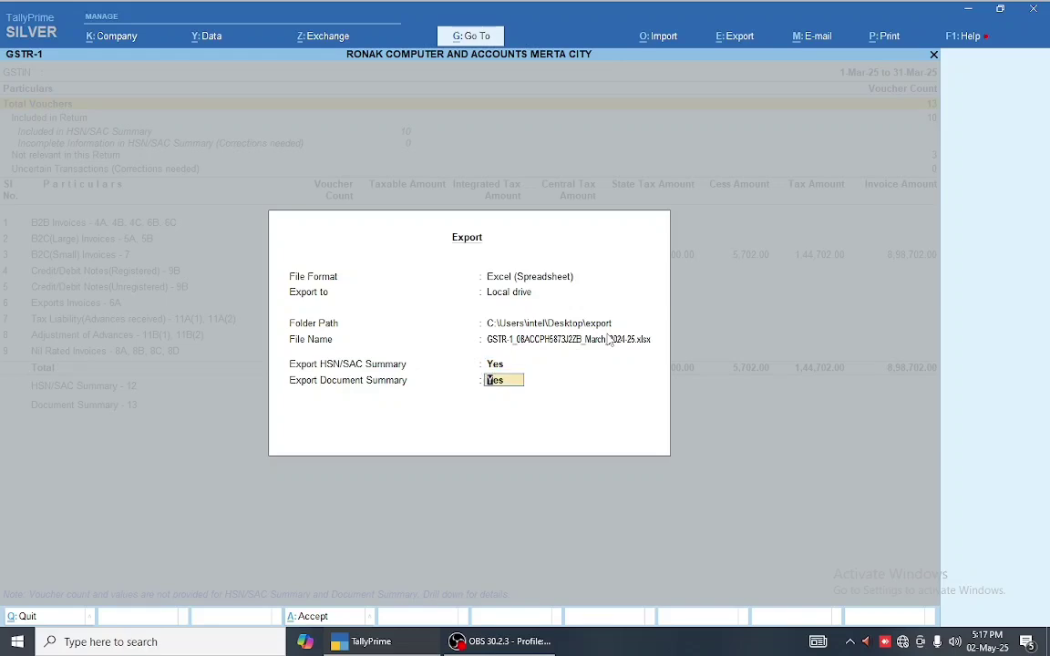
pyautogui.press('Return')
pyautogui.press('Return')
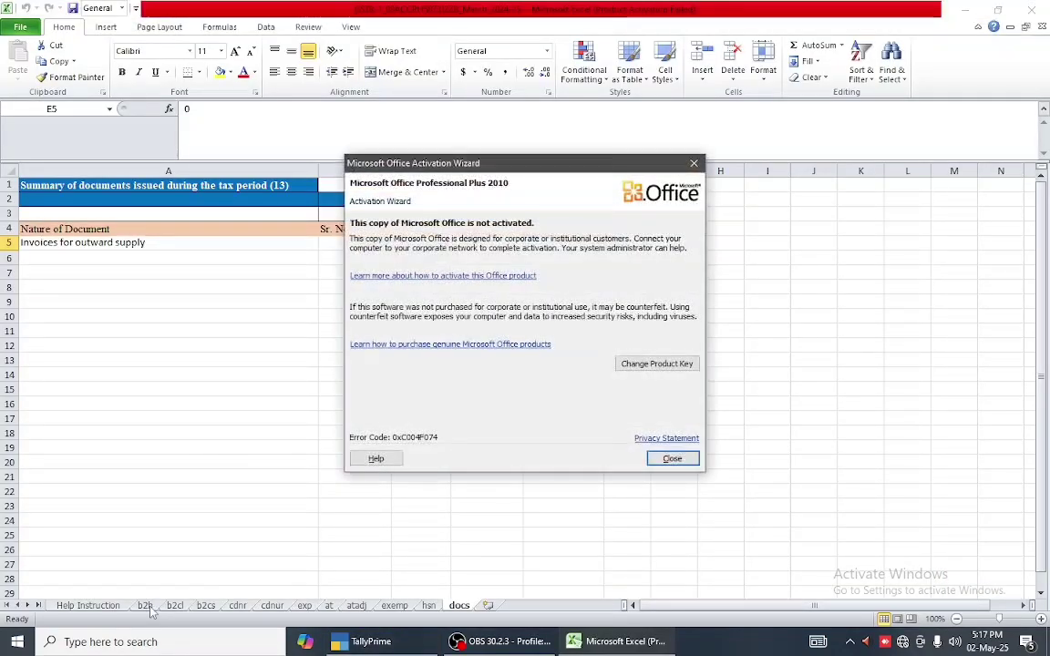
# - Browse the b2b, b2cl, b2cs, exemp, hsn and docs sheets, ending on hsn with the formula bar shrunk
pyautogui.click(669, 458)
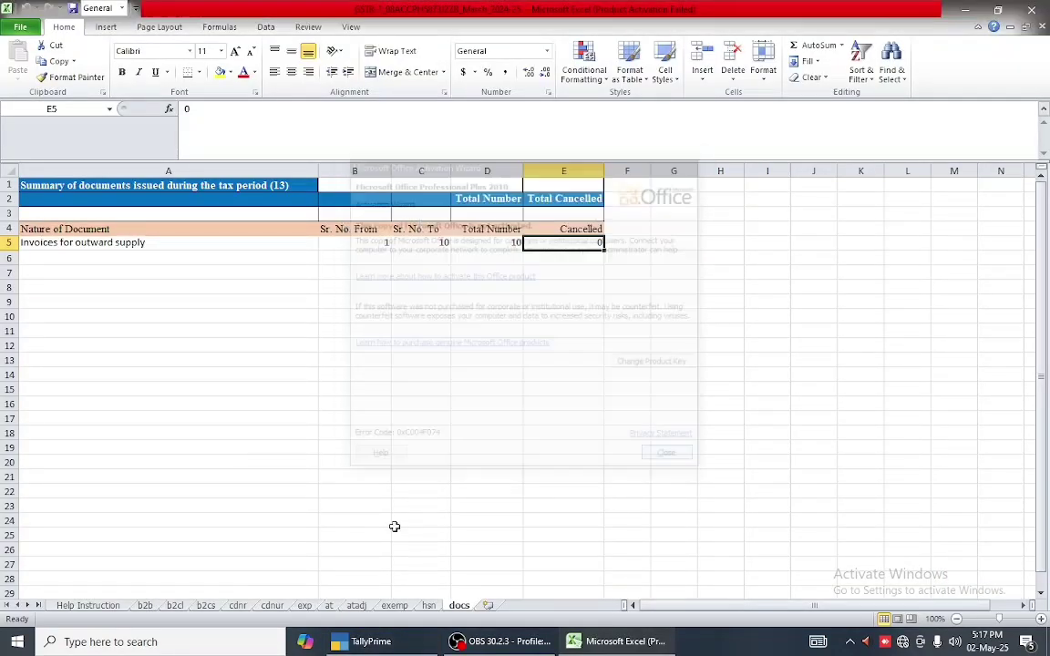
pyautogui.click(150, 607)
pyautogui.click(174, 606)
pyautogui.click(205, 606)
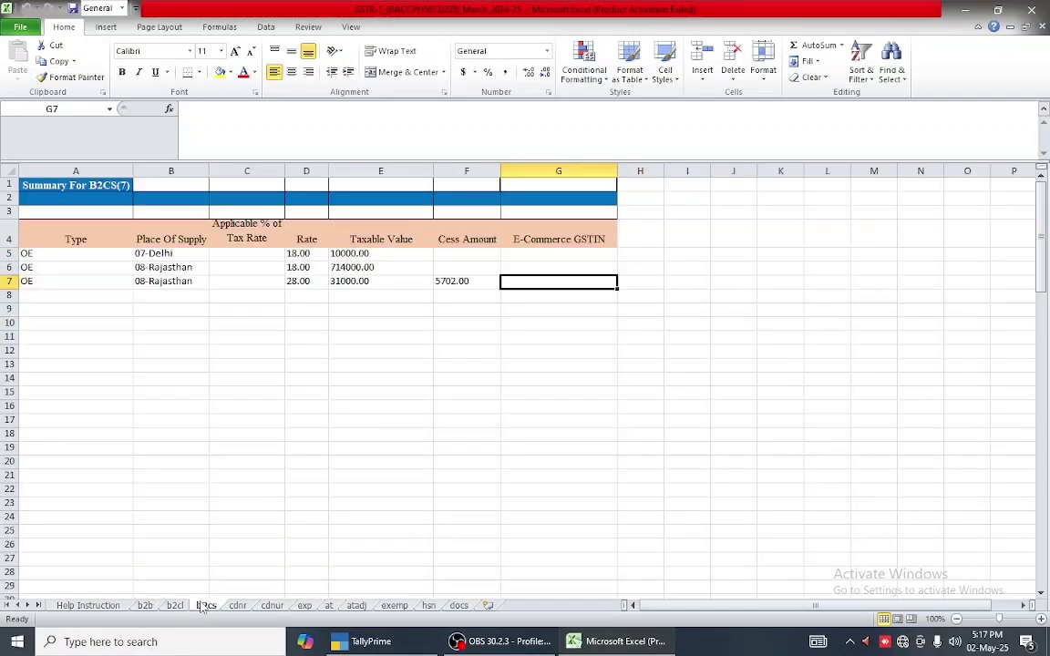
pyautogui.click(394, 606)
pyautogui.click(428, 606)
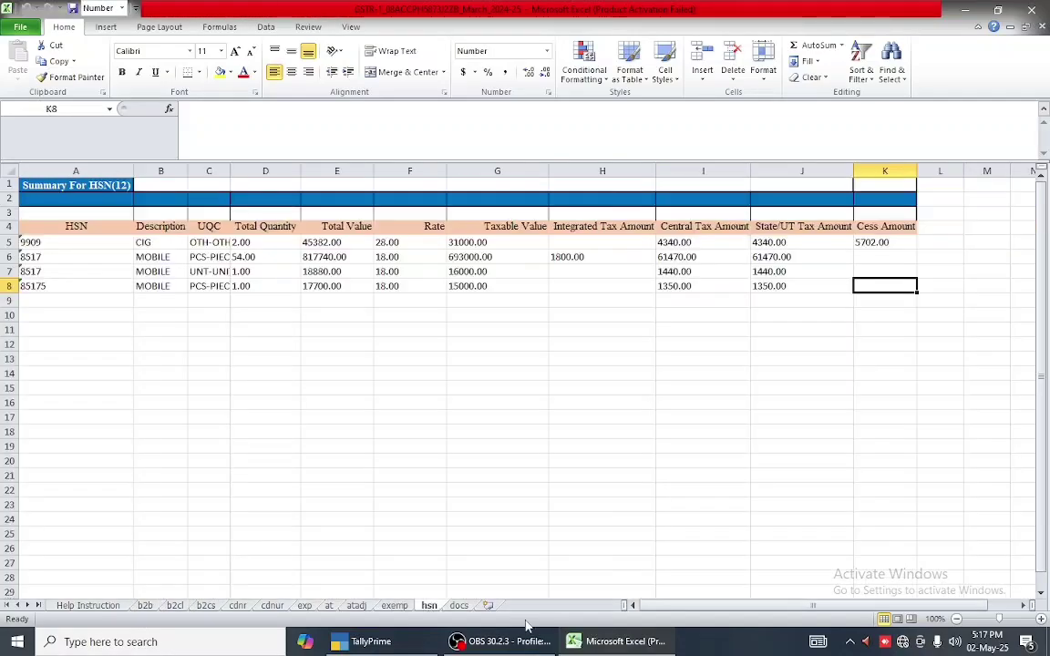
pyautogui.click(455, 606)
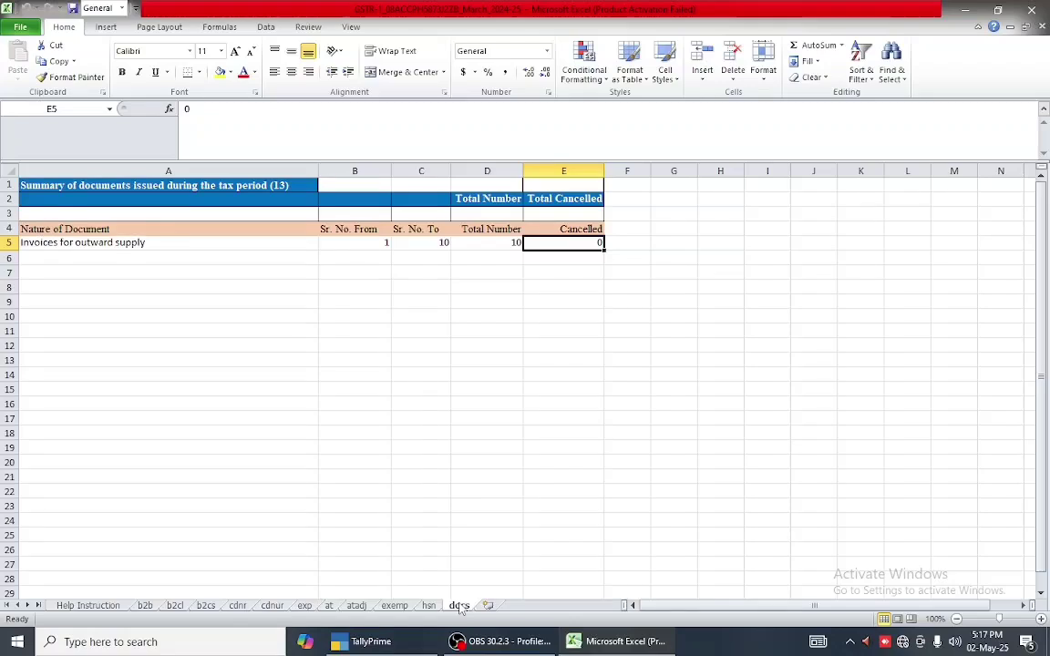
pyautogui.click(428, 606)
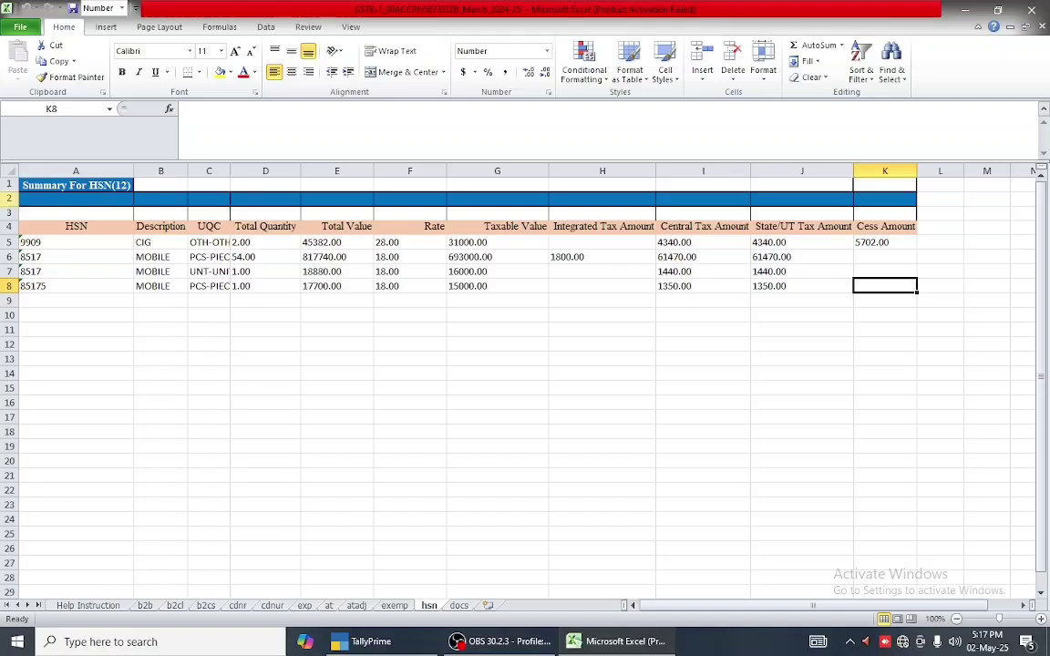
pyautogui.moveTo(121, 160); pyautogui.dragTo(121, 152)
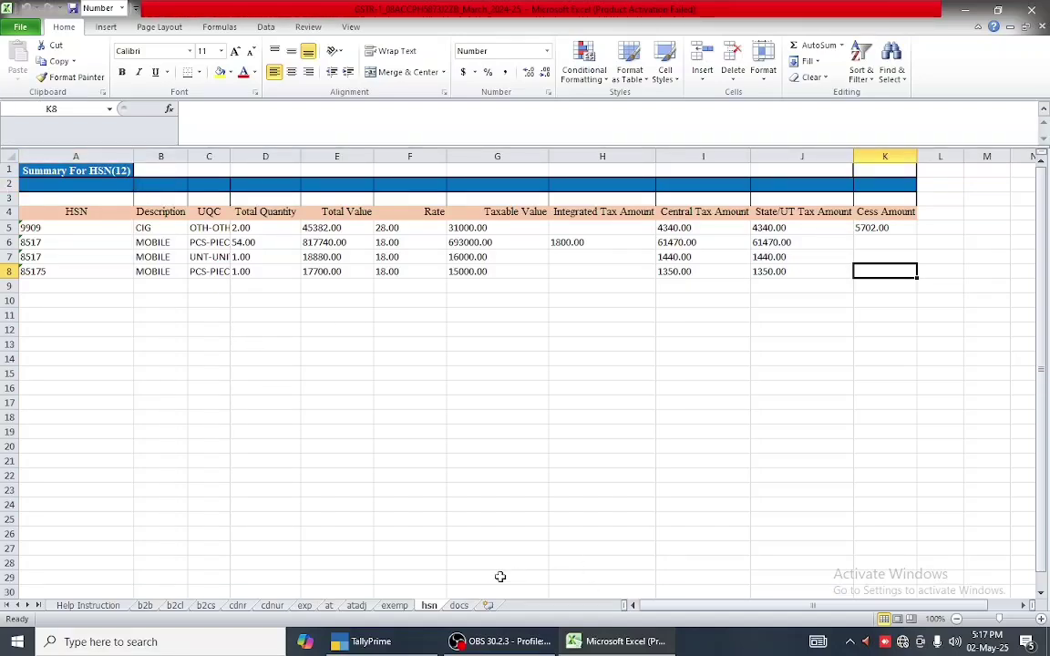
# - Close Excel and set the GSTR-1 export to JSON (Data Interchange) format in the export folder
pyautogui.hotkey('alt', 'F4')
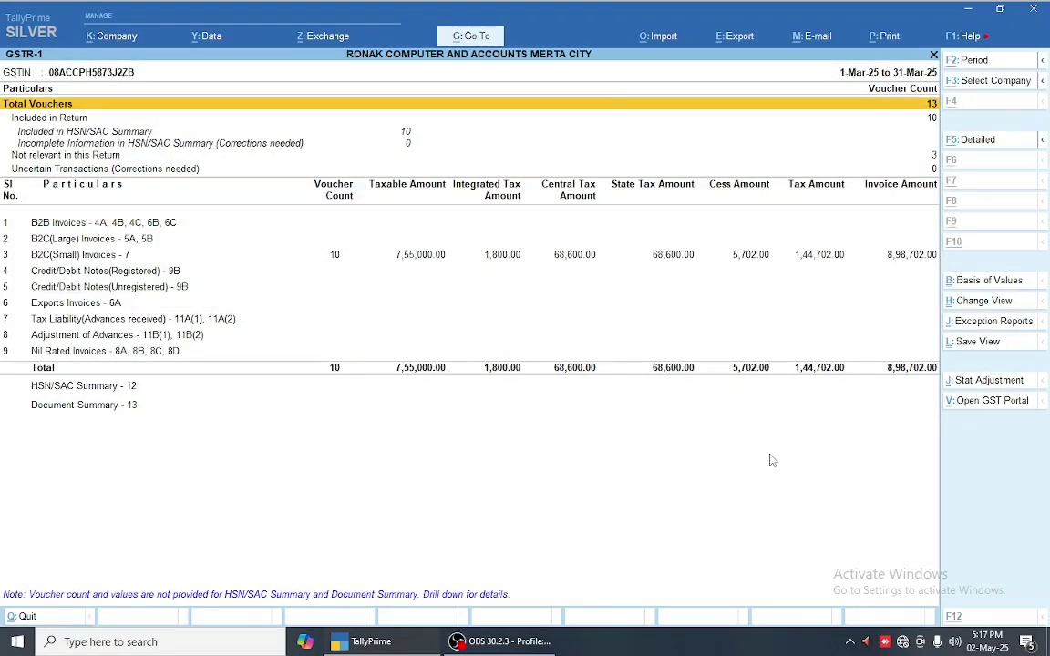
pyautogui.hotkey('alt', 'e')
pyautogui.press('Return')
pyautogui.press('Down')
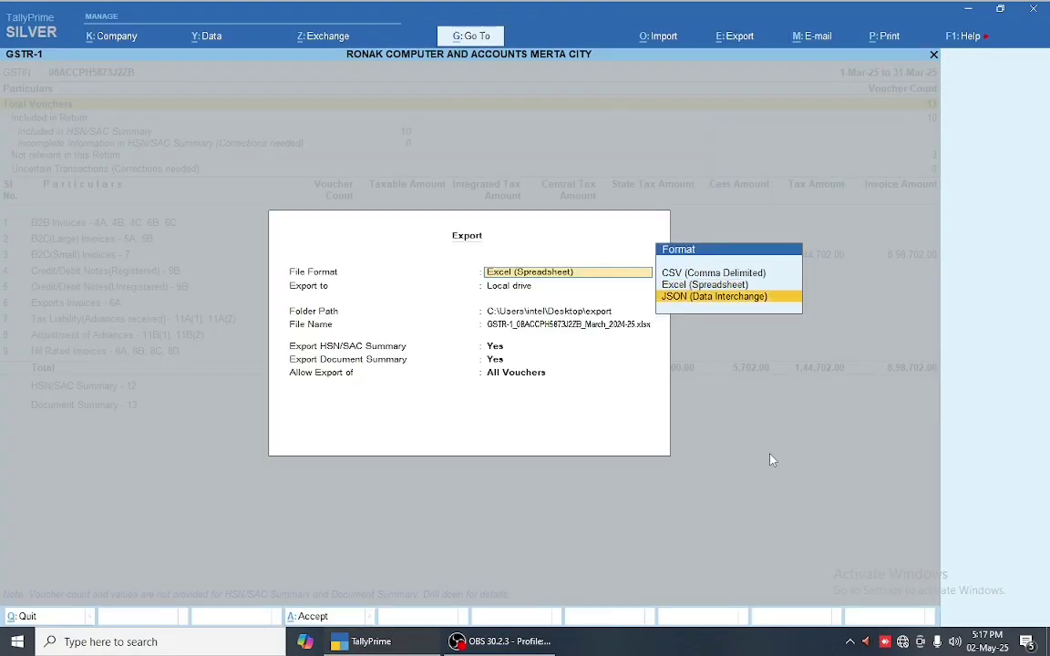
pyautogui.press('Return')
pyautogui.press('Return')
pyautogui.press('Return')
pyautogui.press('Return')
pyautogui.press('Return')
pyautogui.press('Return')
pyautogui.press('Return')
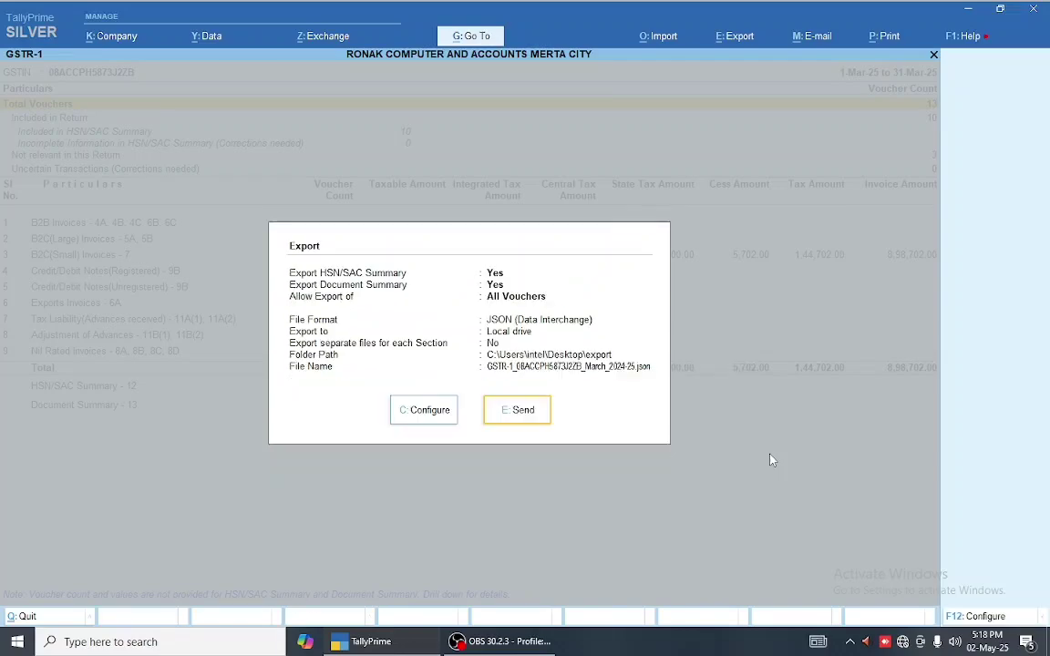
pyautogui.press('Return')
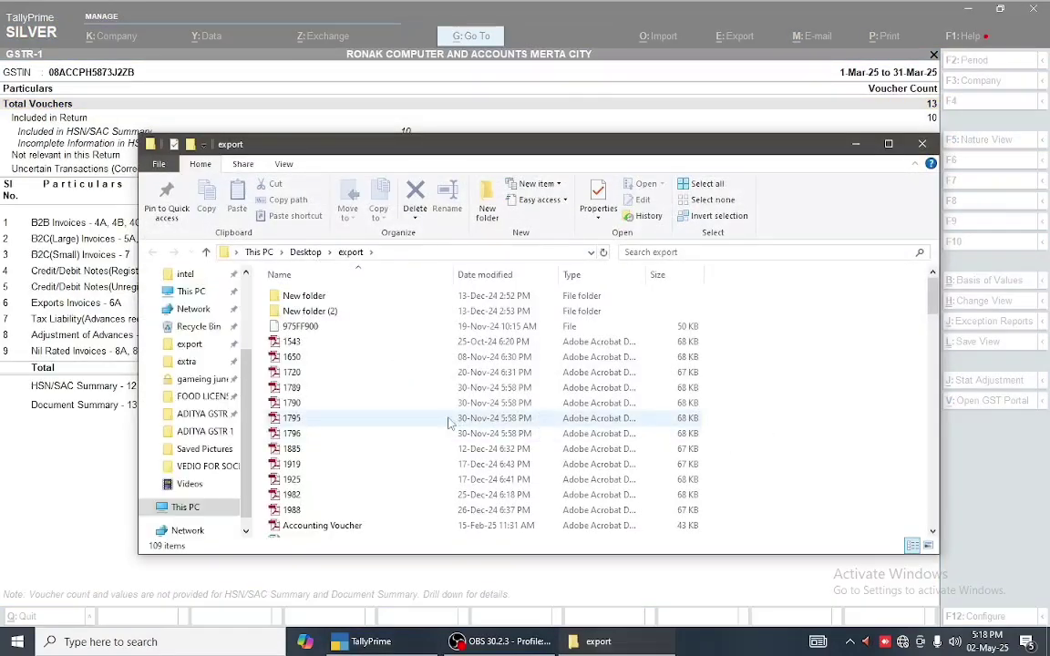
# - Maximize the export folder and delete a first block of 47 old files, dismissing the Item Not Found error
pyautogui.doubleClick(551, 146)
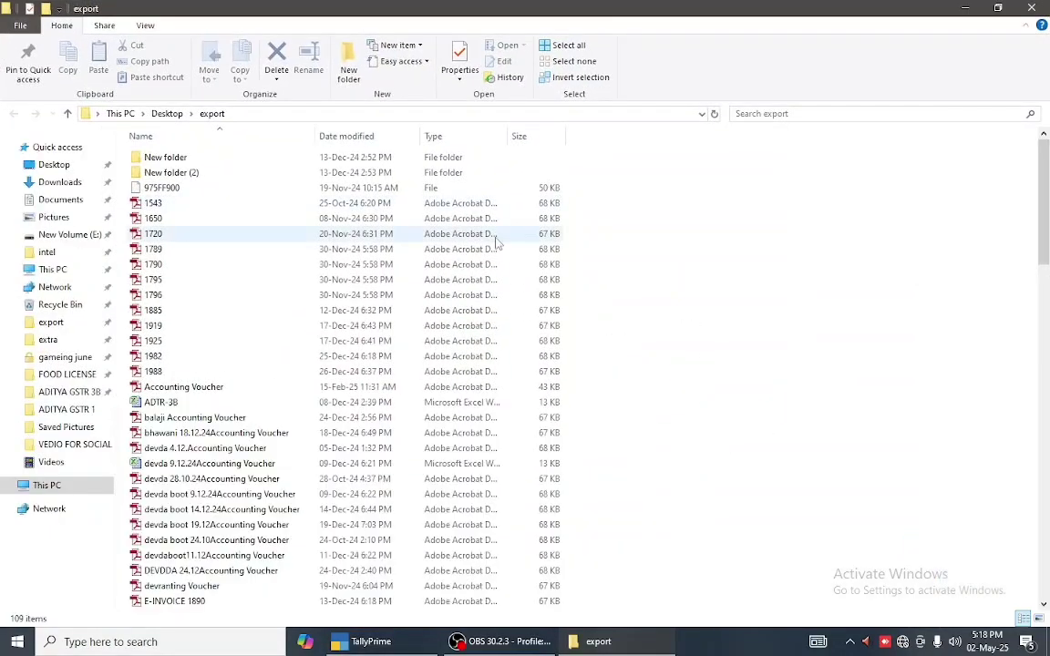
pyautogui.scroll(-8, 232, 486)
pyautogui.scroll(-5, 232, 485)
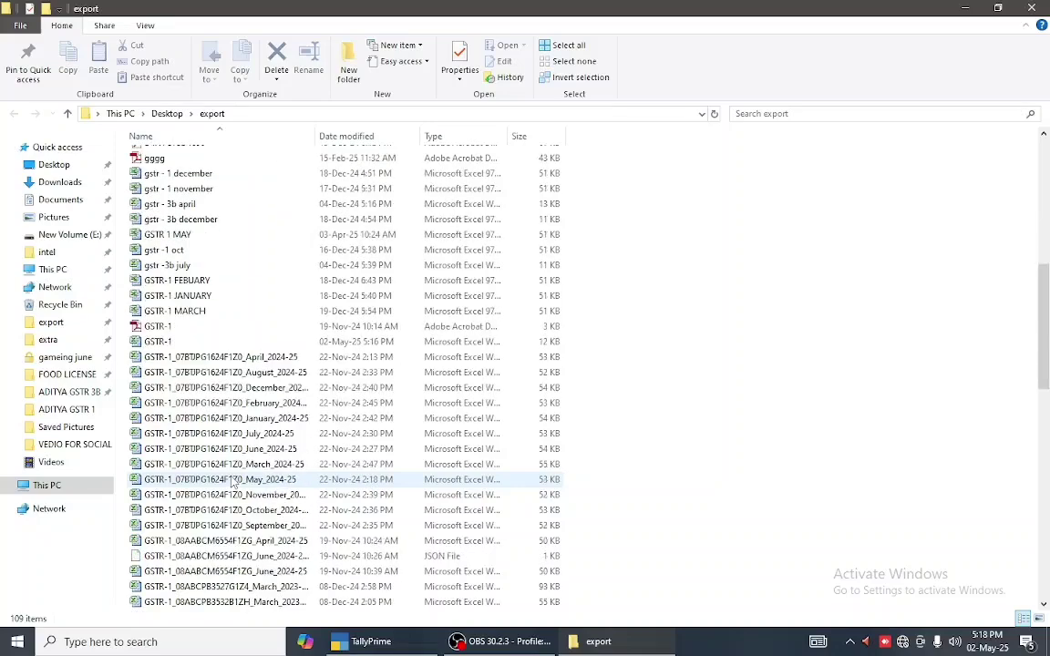
pyautogui.click(171, 481)
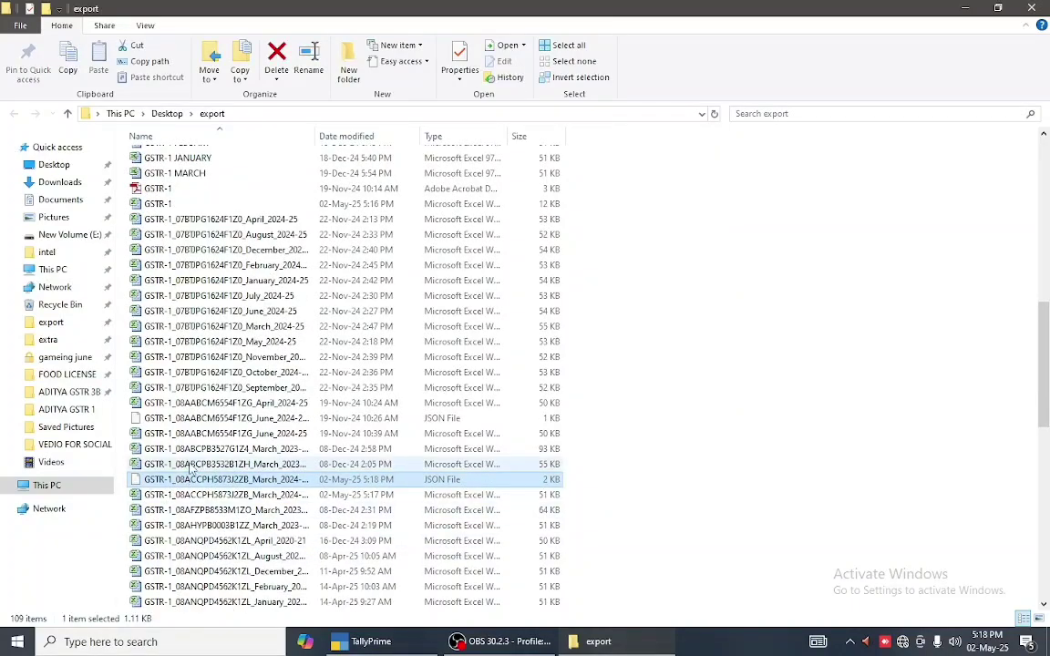
pyautogui.moveTo(642, 162); pyautogui.dragTo(162, 465)
pyautogui.scroll(-7, 475, 475)
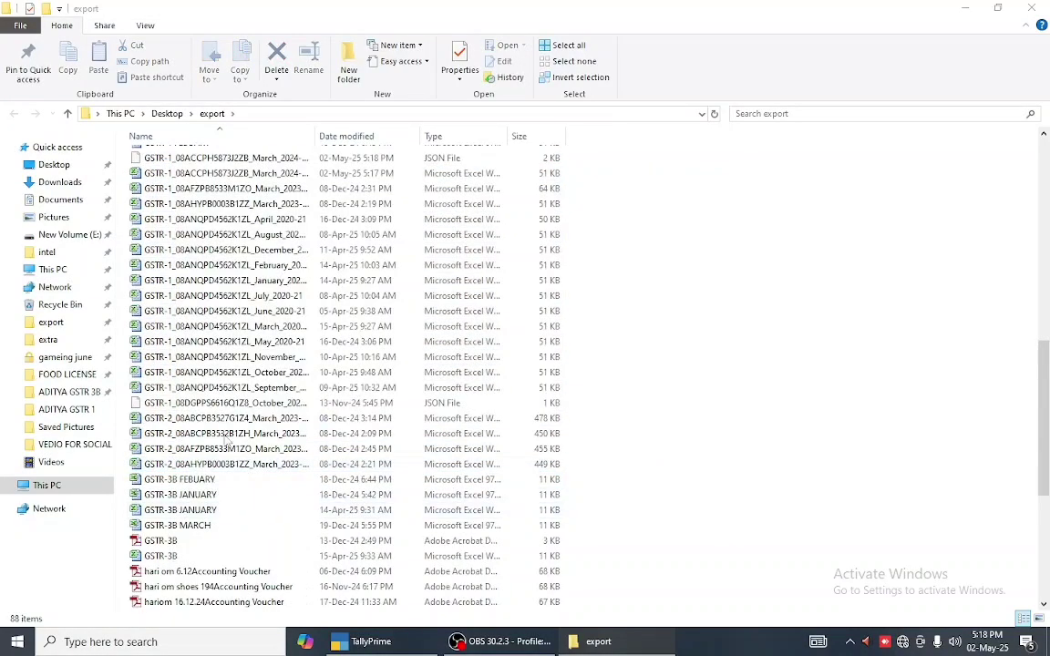
pyautogui.moveTo(624, 182); pyautogui.dragTo(293, 513)
pyautogui.scroll(1, 293, 513)
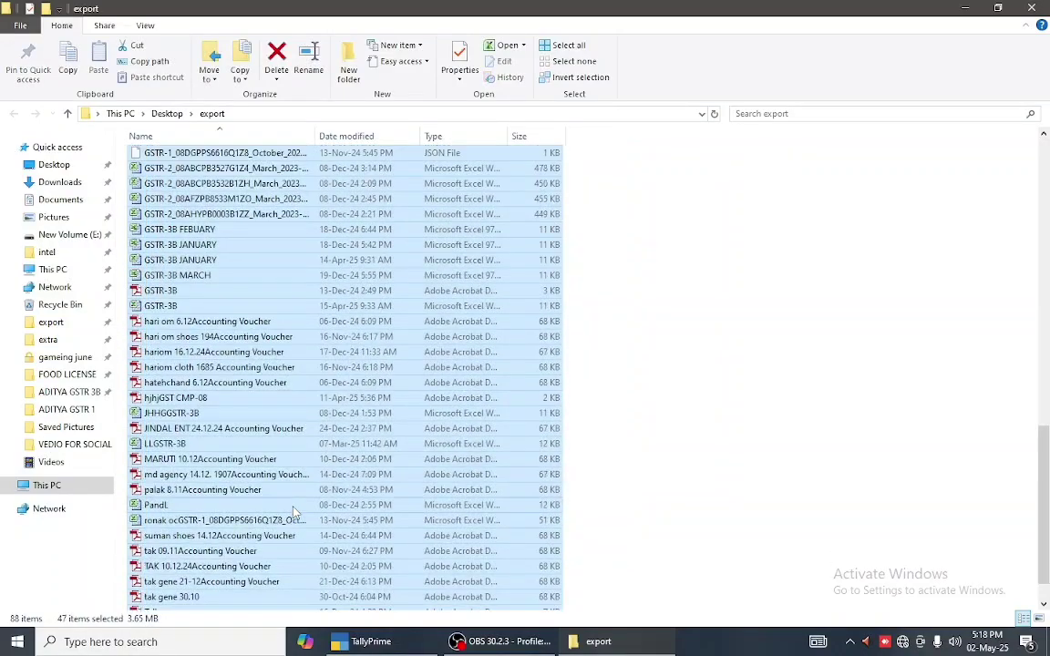
pyautogui.press('Delete')
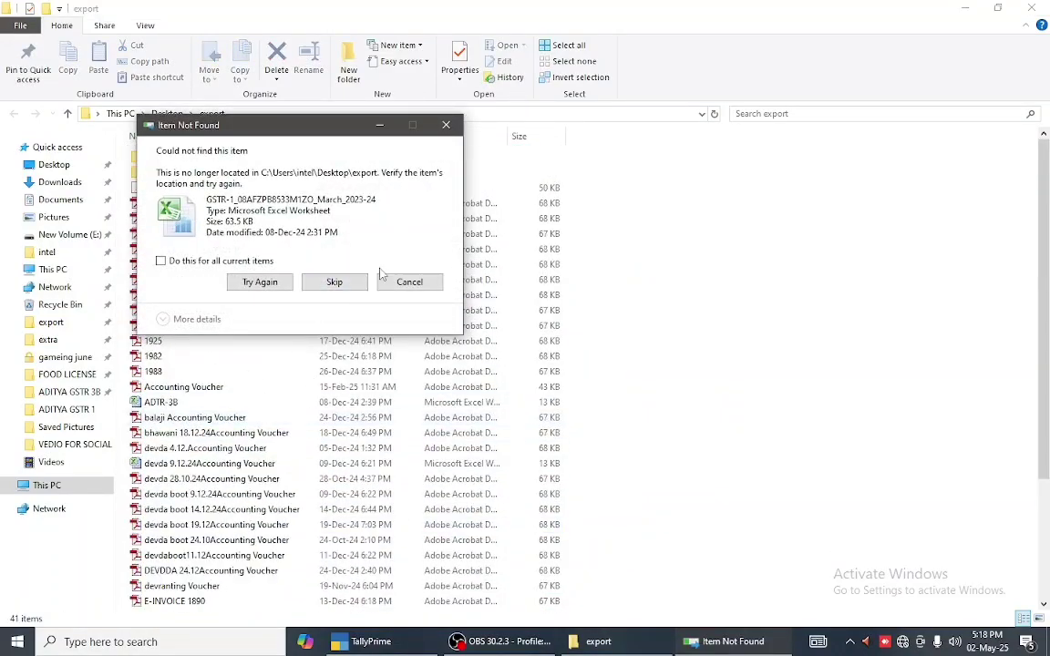
pyautogui.click(410, 288)
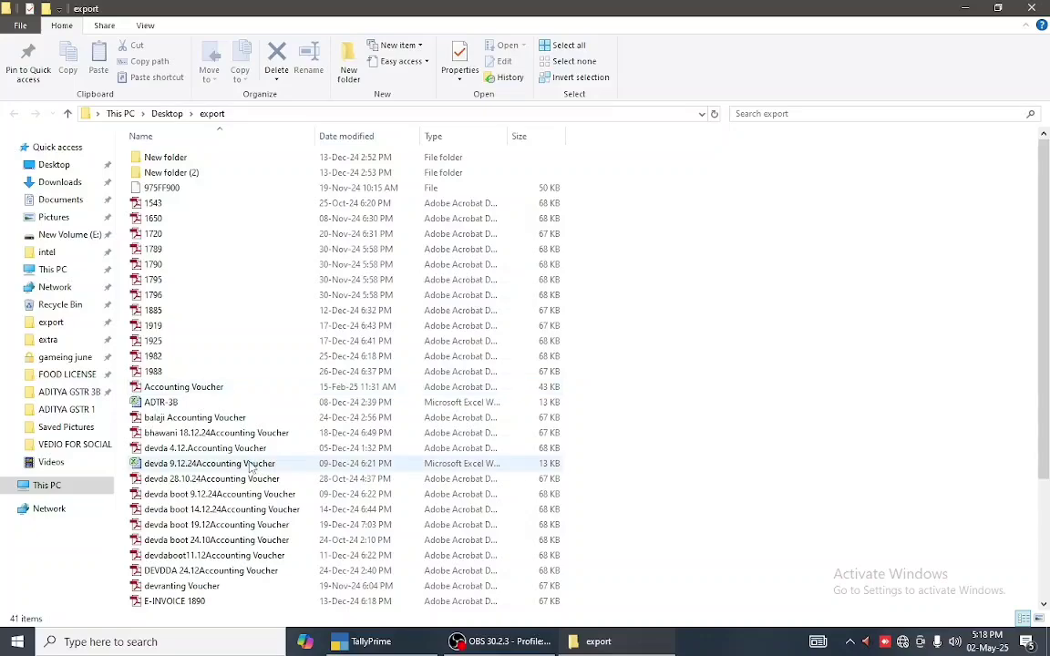
# - Delete the next 28 old files, 1919 through GSTR-1 FEBUARY, and select the GSTR-1 Excel export
pyautogui.scroll(-4, 254, 464)
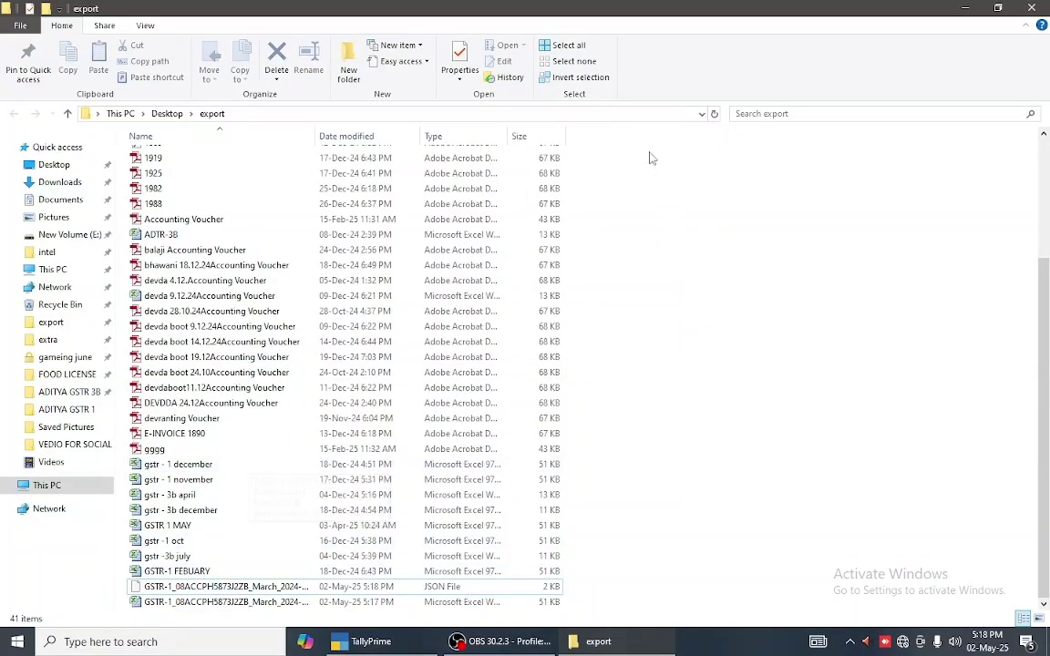
pyautogui.moveTo(650, 158); pyautogui.dragTo(237, 580)
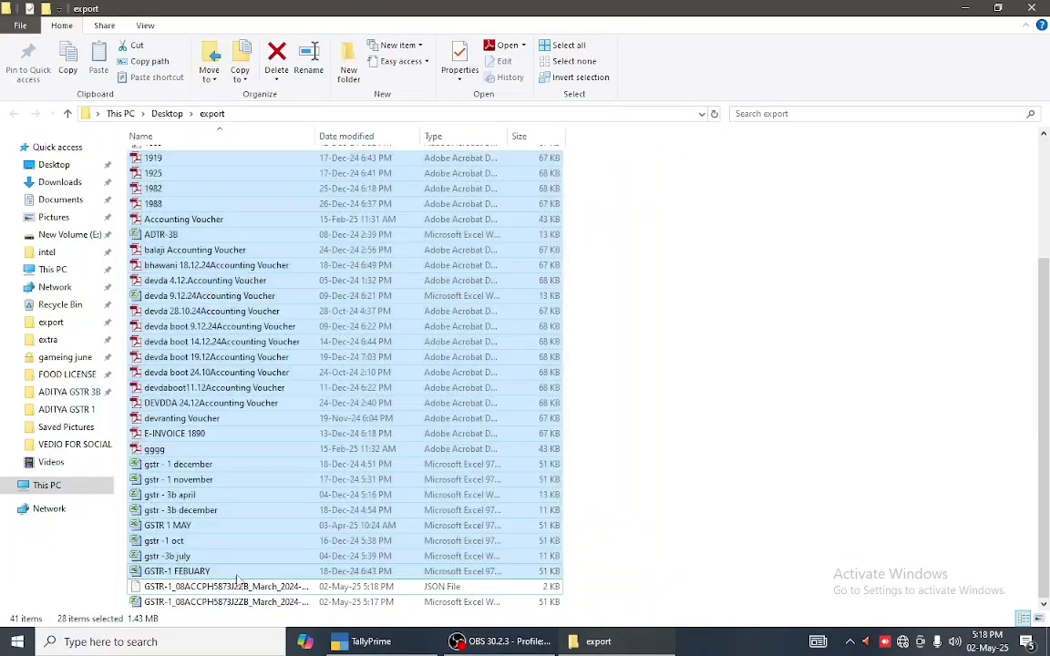
pyautogui.press('Delete')
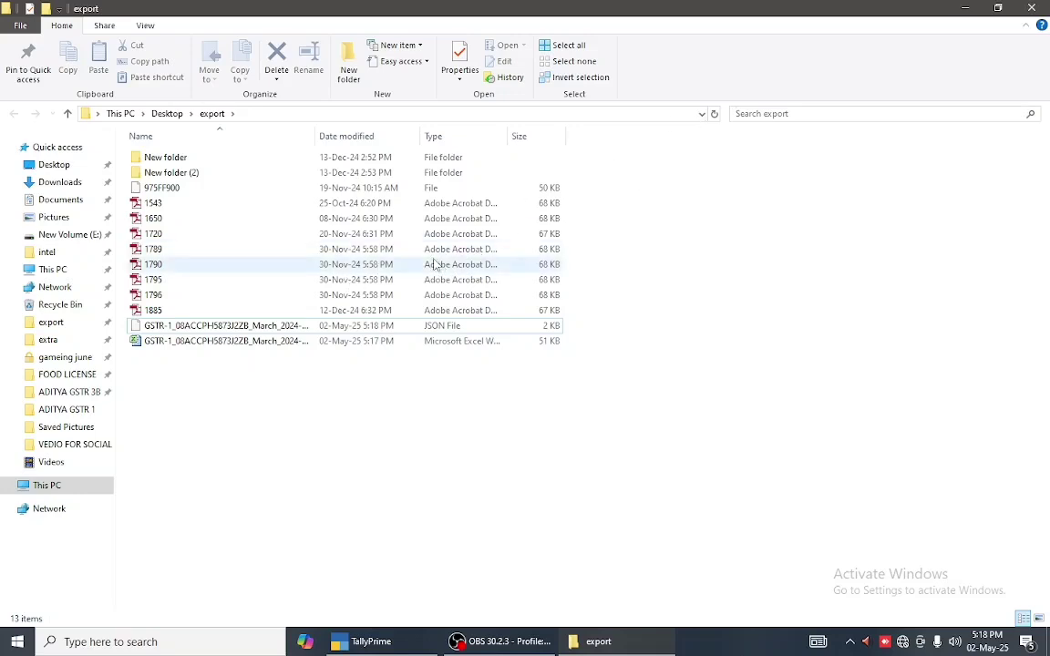
pyautogui.click(258, 342)
# - Delete the GSTR-1 Excel file and dismiss the Open With prompt
pyautogui.press('Delete')
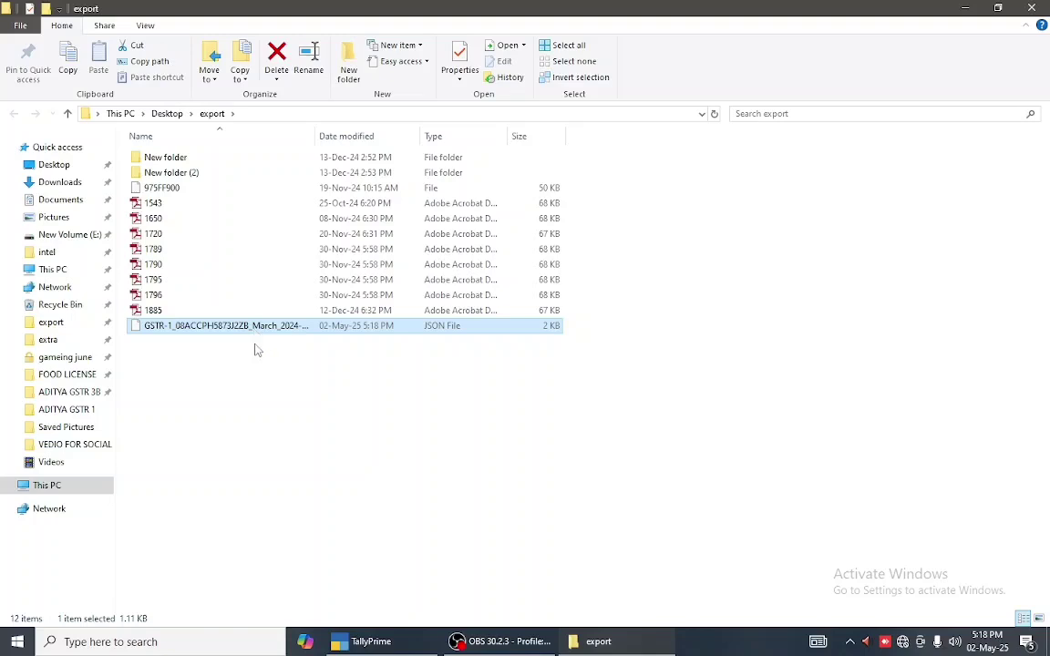
pyautogui.press('Return')
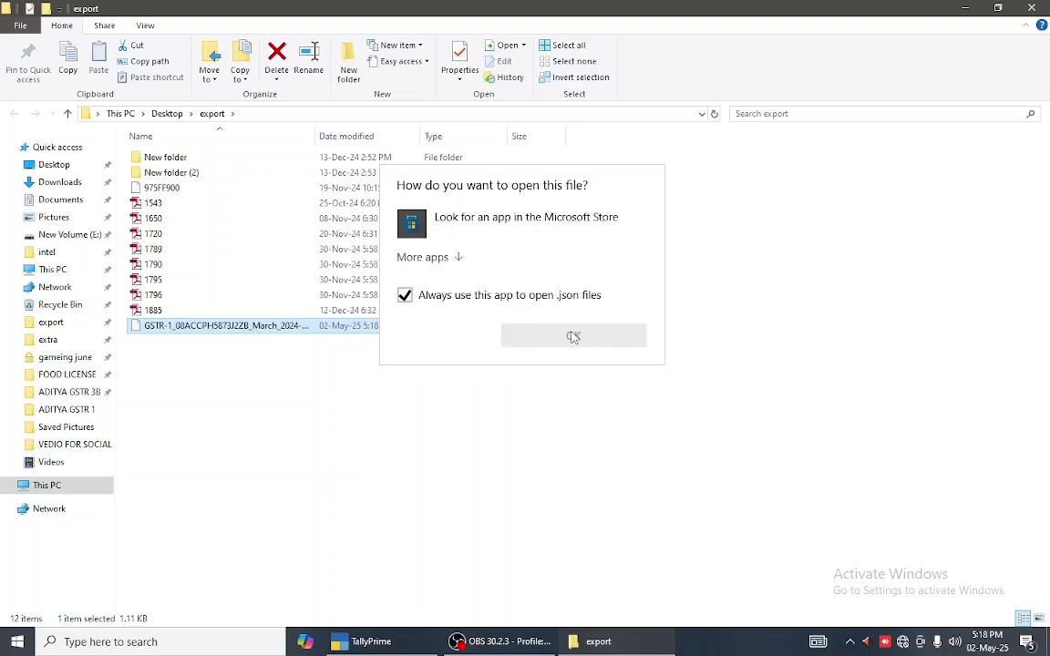
pyautogui.click(680, 329)
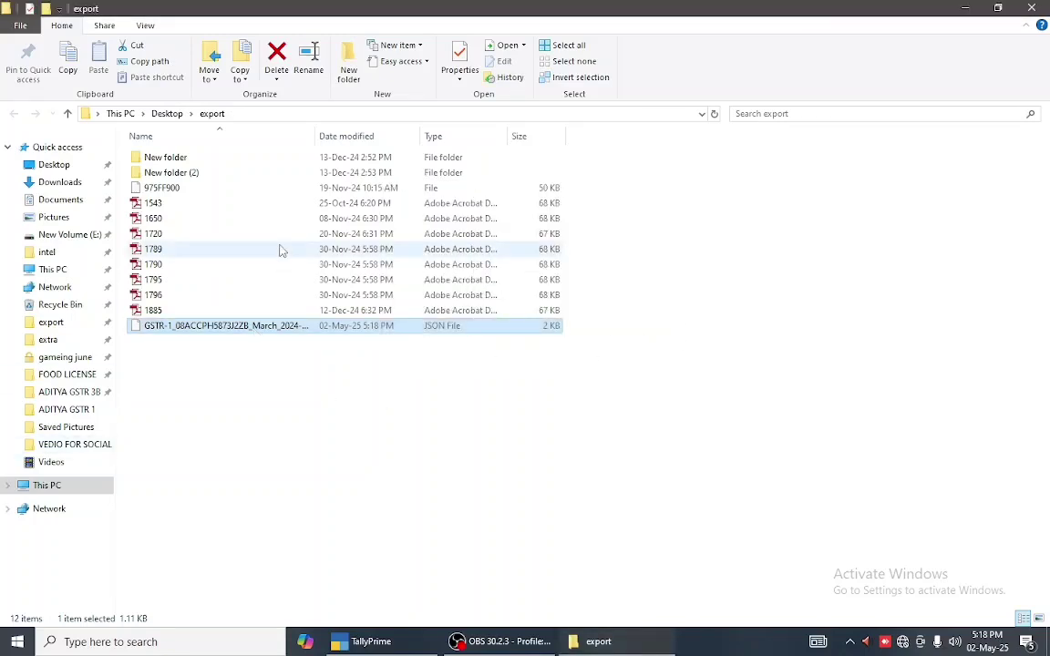
# - Delete the remaining 11 items so only the GSTR-1 JSON file is left, then close the folder window
pyautogui.moveTo(619, 148); pyautogui.dragTo(350, 308)
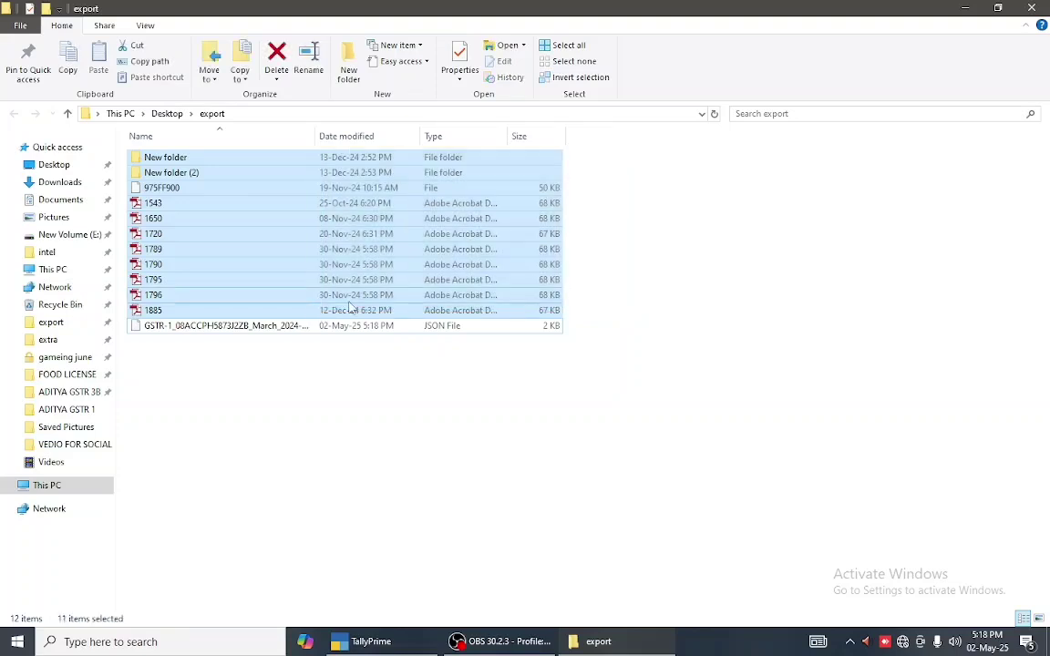
pyautogui.press('Delete')
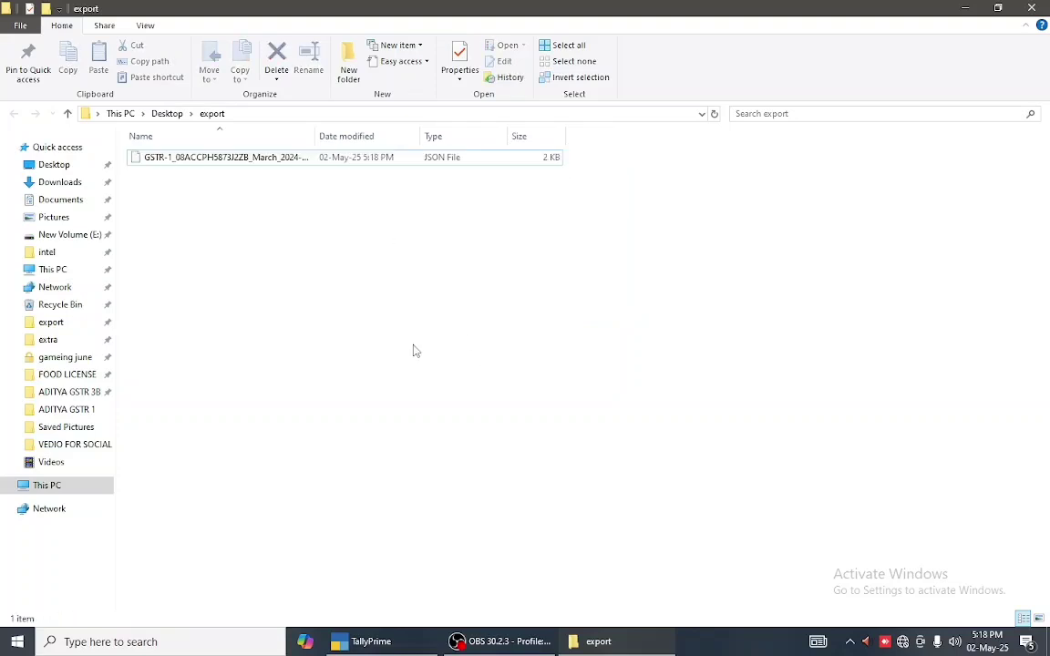
pyautogui.click(1044, 7)
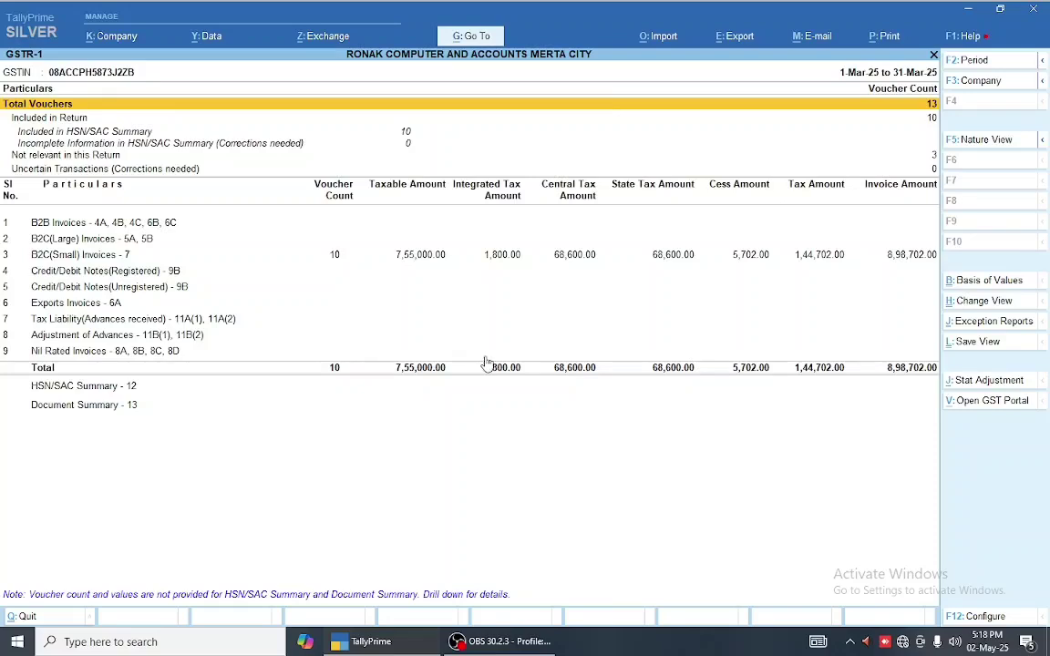